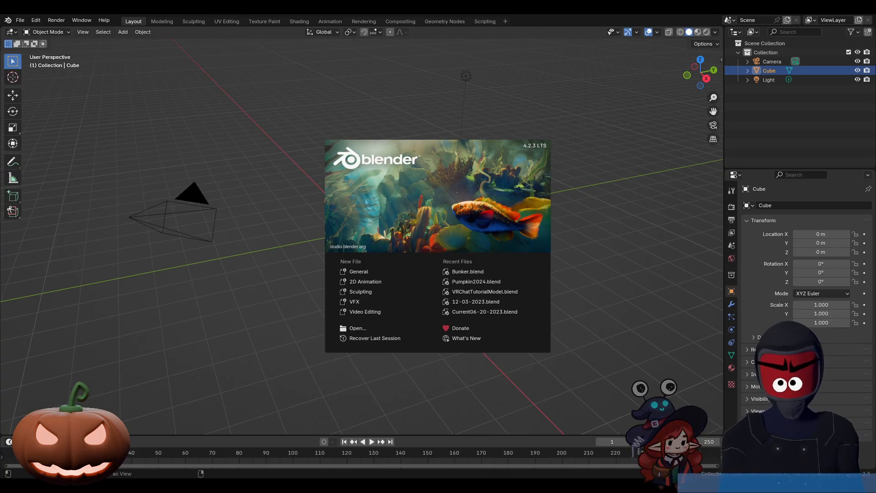
Start a new General file and open the Preferences
{"action": "left_click", "coordinate": [383, 272]}
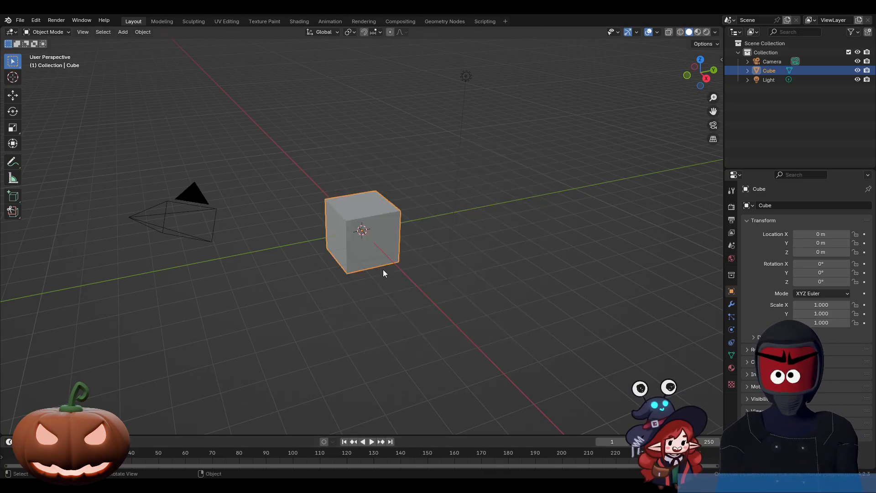
{"action": "left_click", "coordinate": [41, 20]}
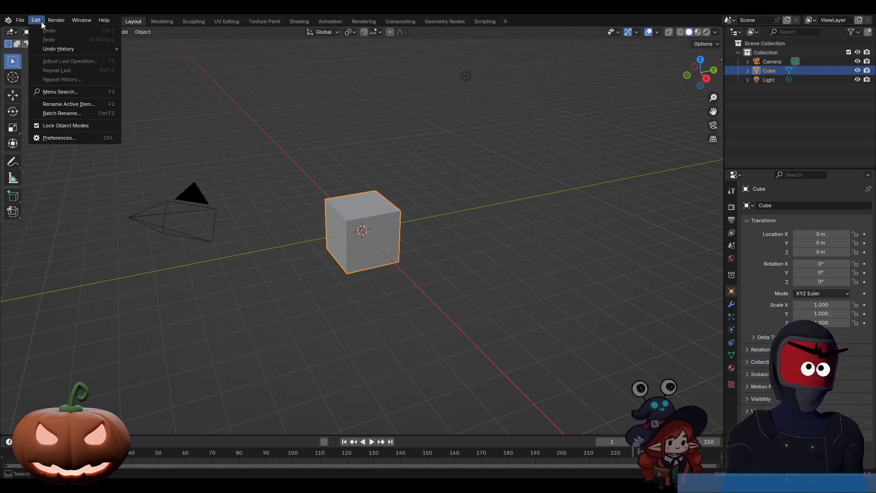
{"action": "left_click", "coordinate": [58, 139]}
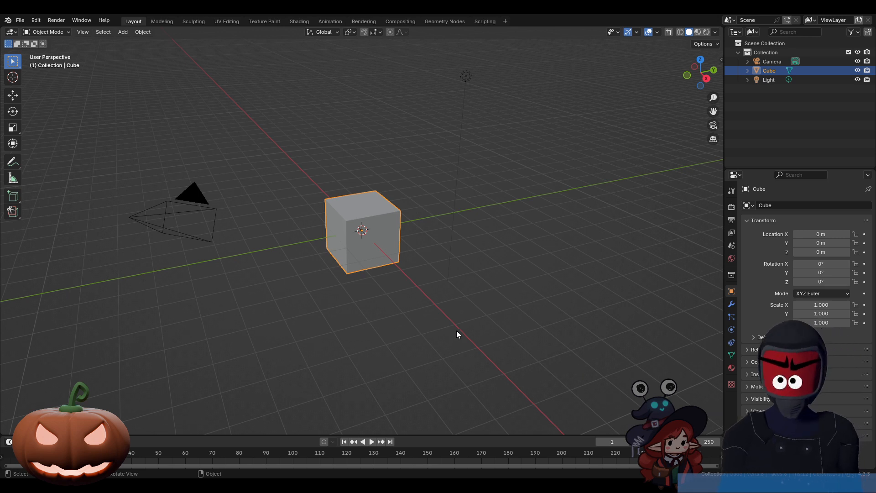
Flatten the default cube to a Z scale of about 0.303 and stretch it to an X scale of about 2.087
{"action": "key", "text": "s"}
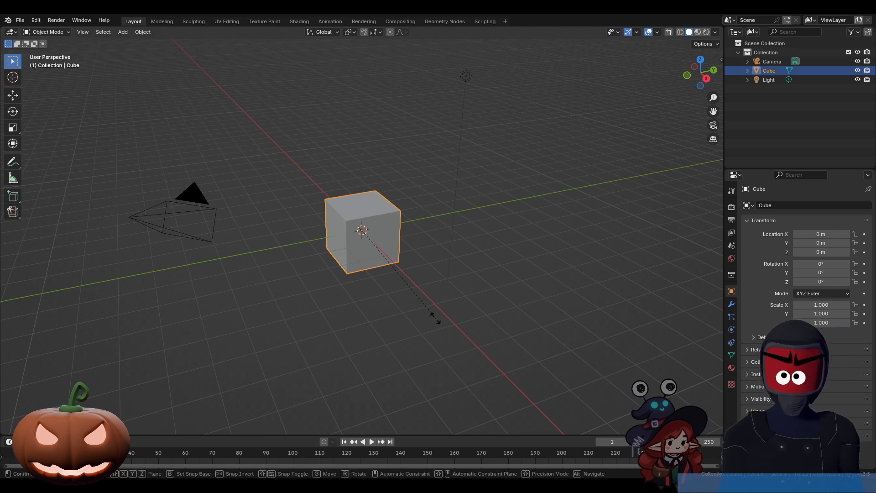
{"action": "key", "text": "x"}
{"action": "key", "text": "z"}
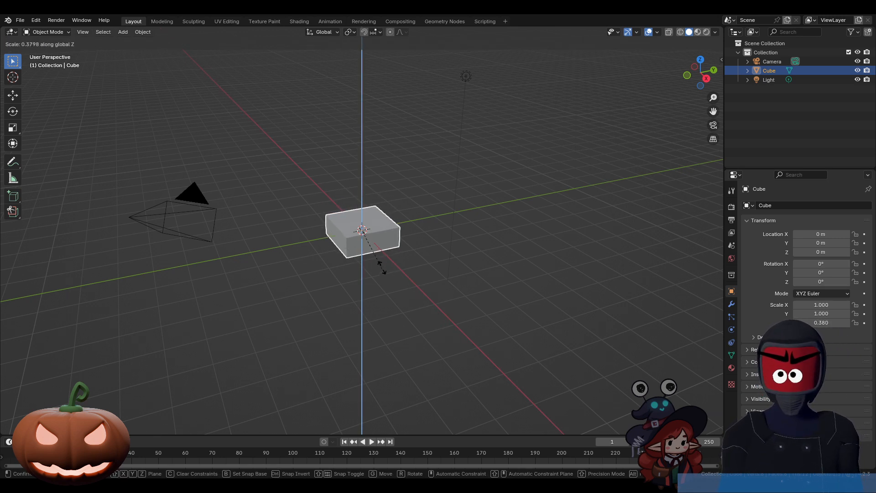
{"action": "left_click", "coordinate": [380, 264]}
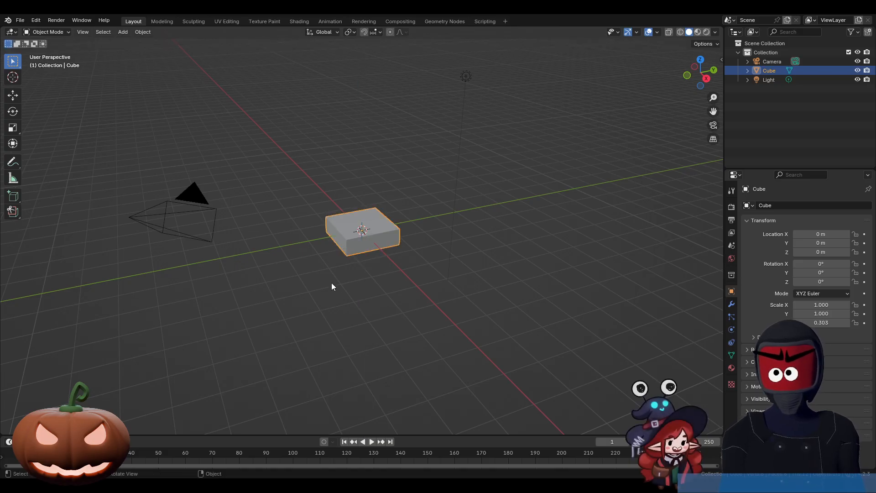
{"action": "mouse_move", "coordinate": [333, 288]}
{"action": "middle_mouse_down"}
{"action": "mouse_move", "coordinate": [315, 294]}
{"action": "mouse_move", "coordinate": [338, 289]}
{"action": "middle_mouse_up"}
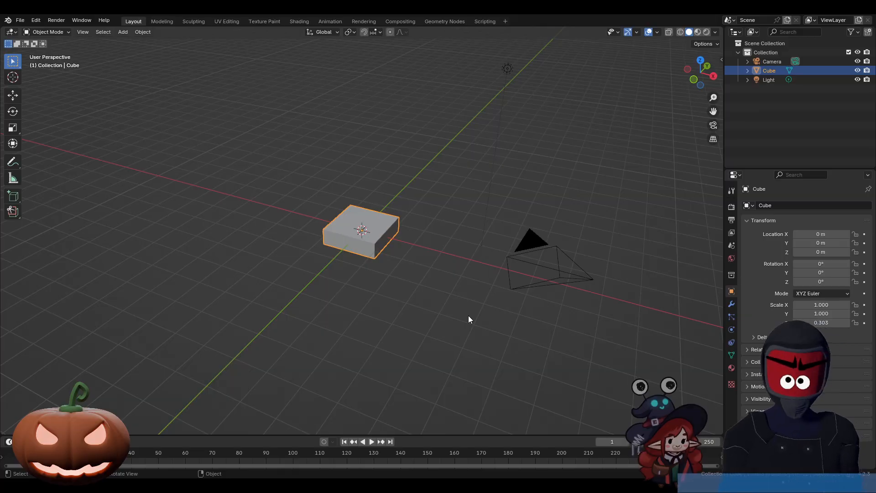
{"action": "key", "text": "s"}
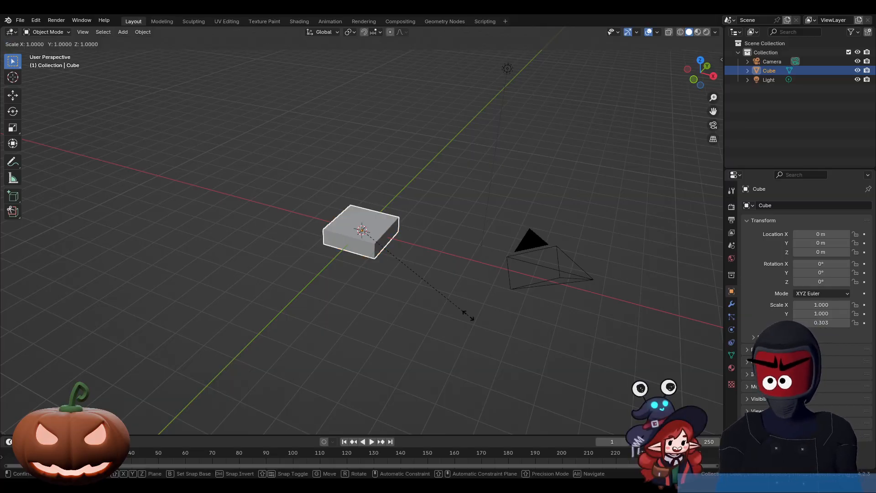
{"action": "key", "text": "x"}
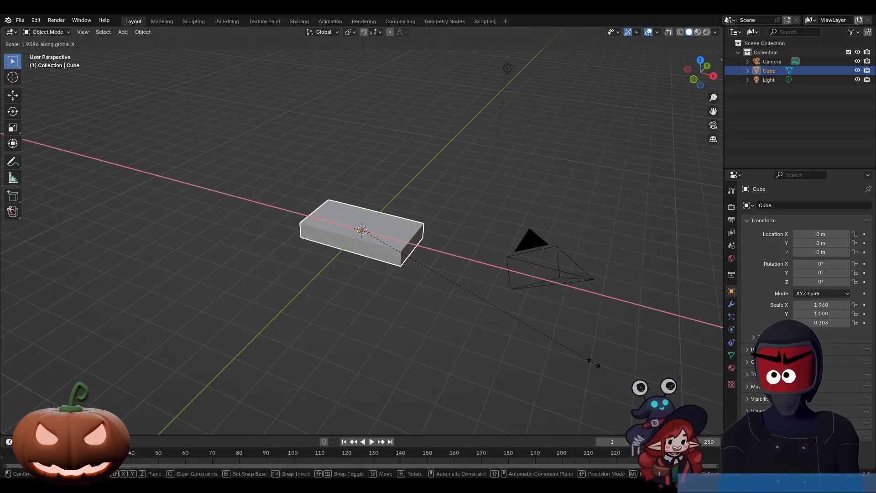
{"action": "left_click", "coordinate": [610, 370]}
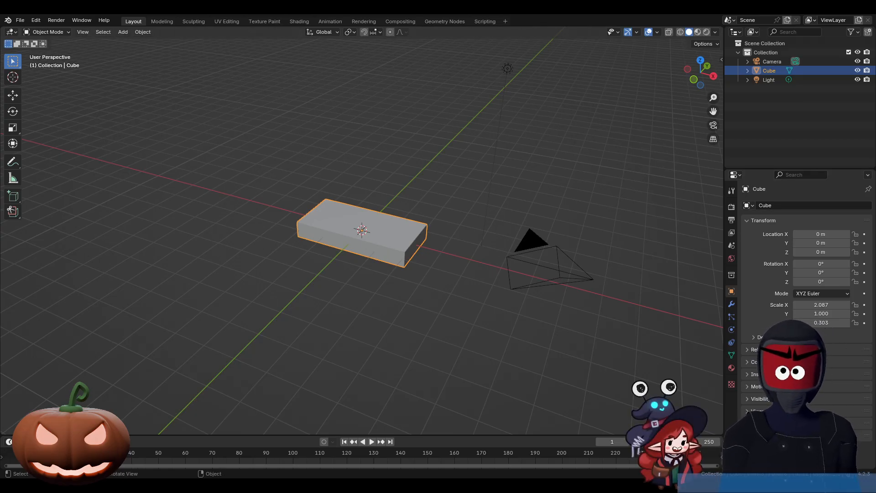
Show the viewport's transform values and apply all transforms to the flattened cube
{"action": "middle_click_drag", "start_coordinate": [430, 194], "coordinate": [442, 209]}
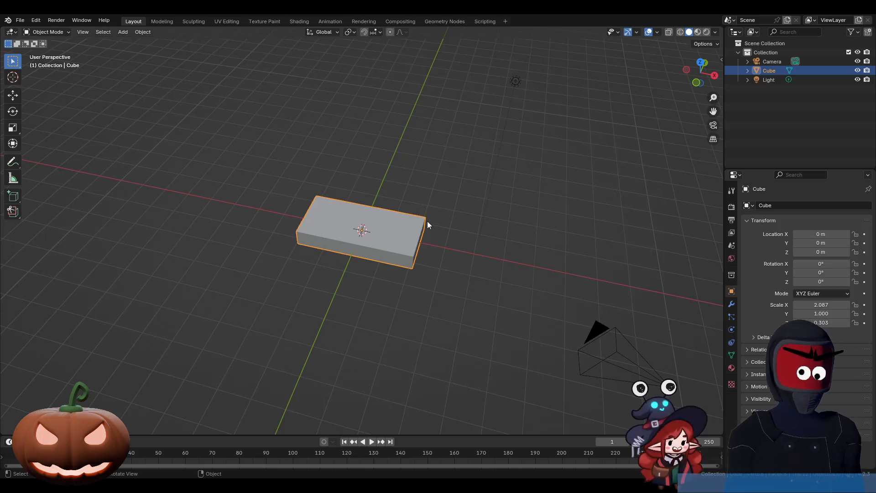
{"action": "middle_click_drag", "start_coordinate": [347, 264], "coordinate": [358, 237]}
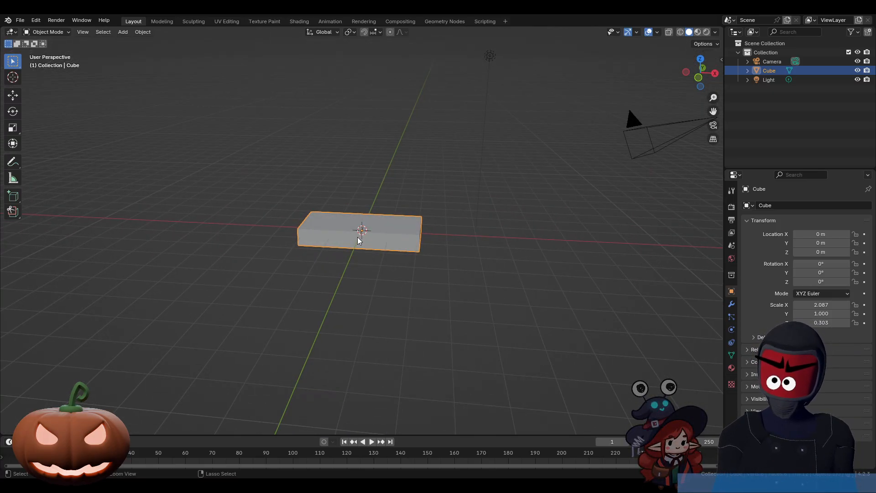
{"action": "key", "text": "n"}
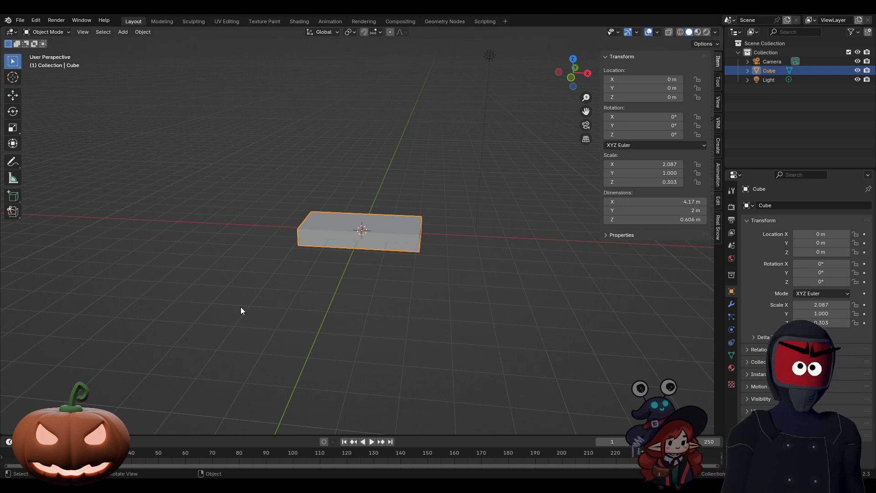
{"action": "key", "text": "ctrl+a"}
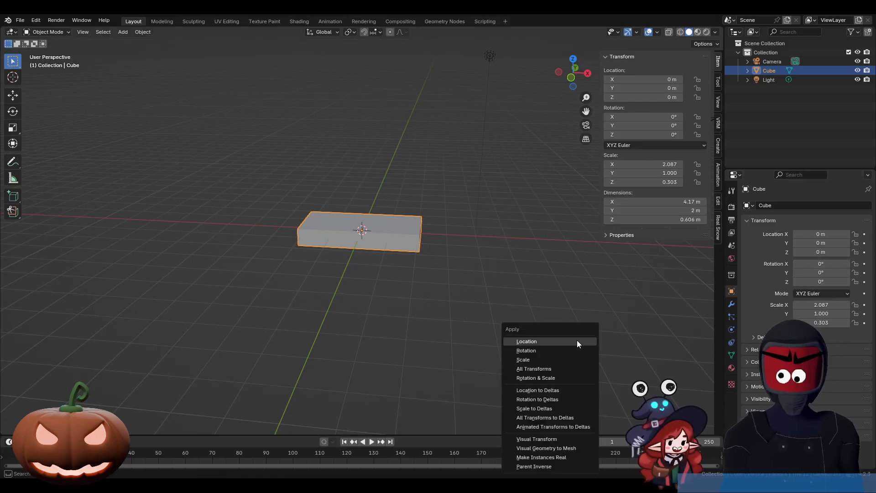
{"action": "left_click", "coordinate": [551, 369]}
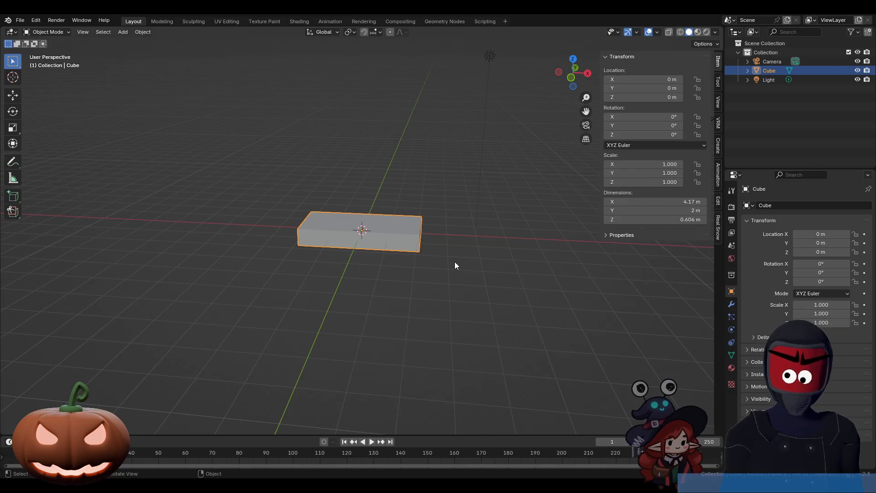
Move the slab away from the origin to about X -4.70, Y 0.34, Z 2.81 m and apply its location
{"action": "key", "text": "g"}
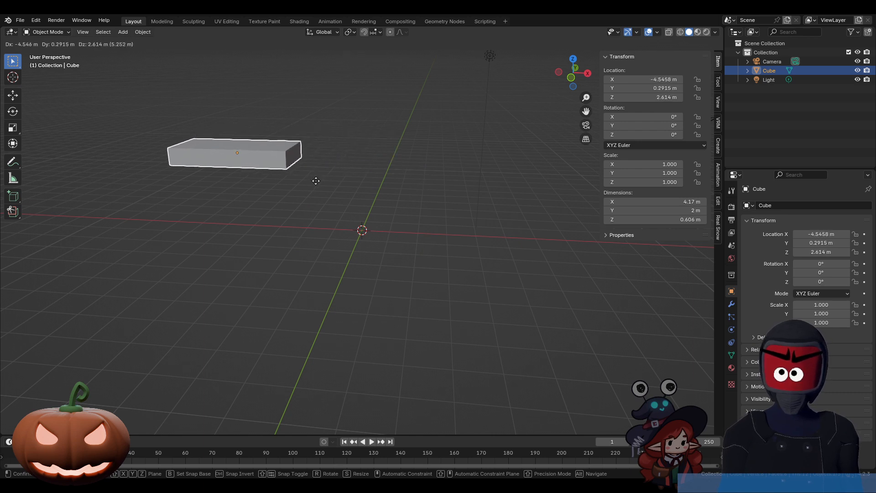
{"action": "left_click", "coordinate": [310, 175]}
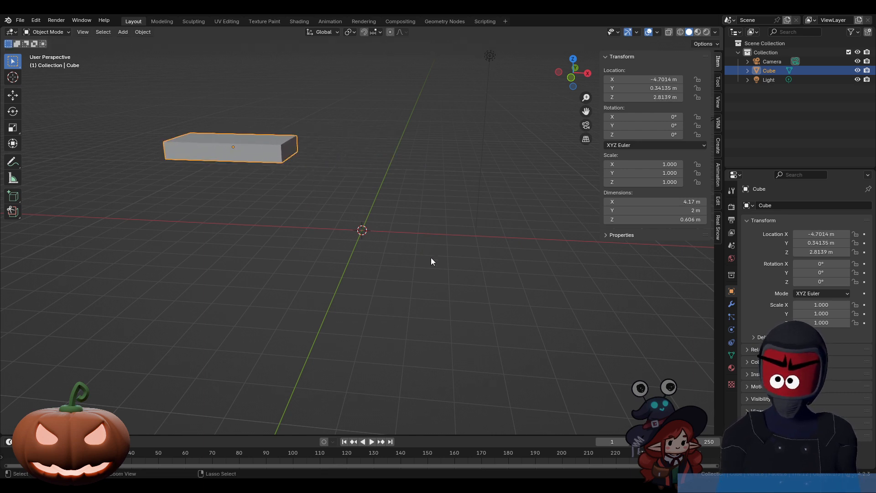
{"action": "key", "text": "ctrl+a"}
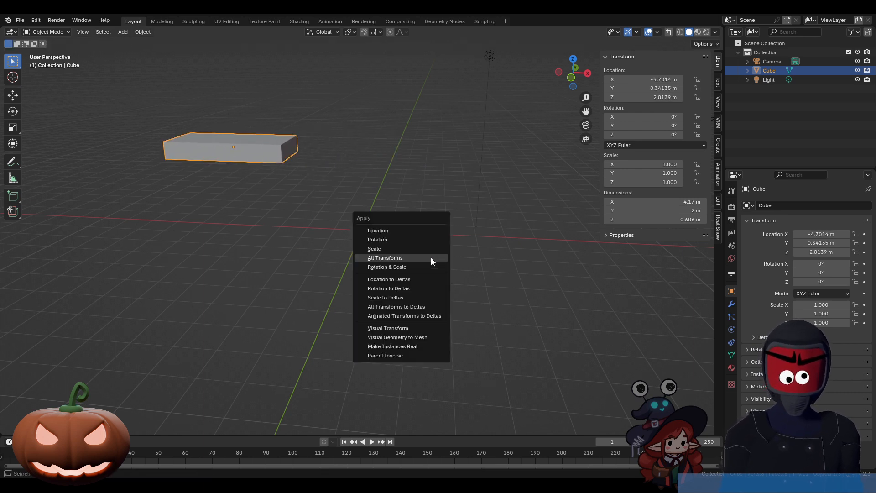
{"action": "left_click", "coordinate": [403, 231]}
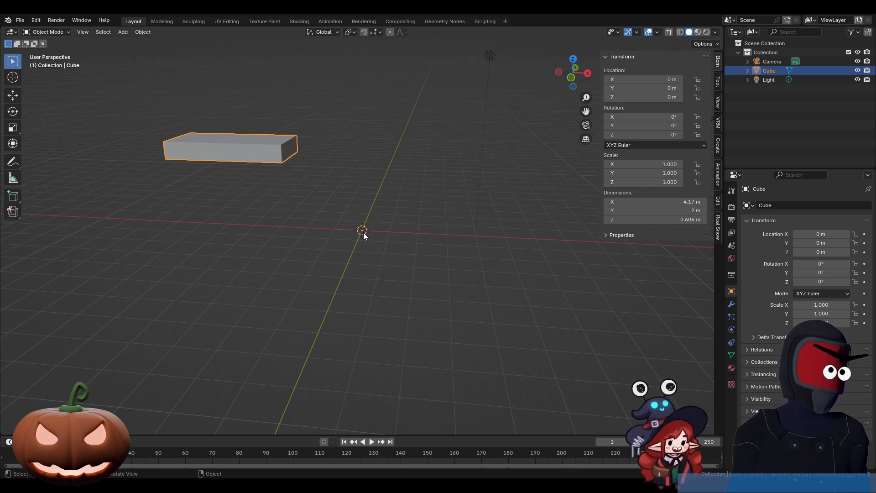
Undo the applied location and clear the slab's location back to the world origin
{"action": "key", "text": "ctrl+z"}
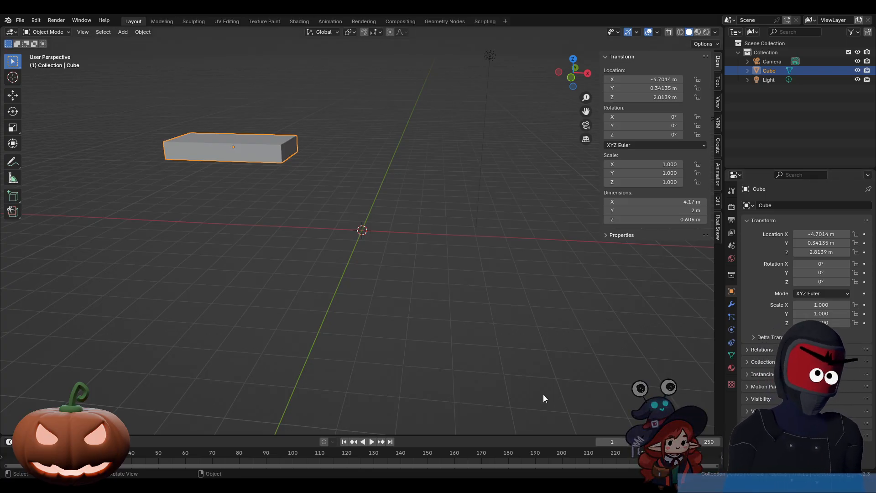
{"action": "key", "text": "alt+g"}
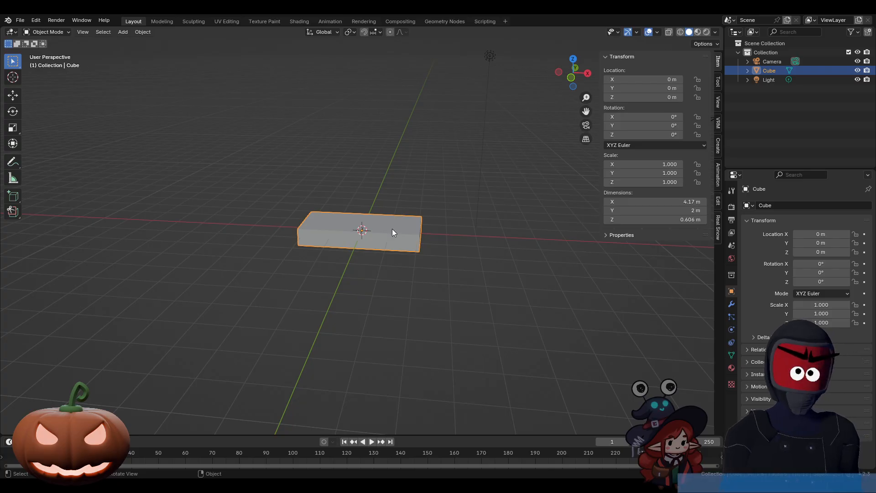
Add a second cube mesh at the origin and scale it uniformly to about 0.671
{"action": "middle_click_drag", "start_coordinate": [385, 215], "coordinate": [401, 246]}
{"action": "scroll", "coordinate": [404, 260], "scroll_direction": "up", "scroll_amount": 2}
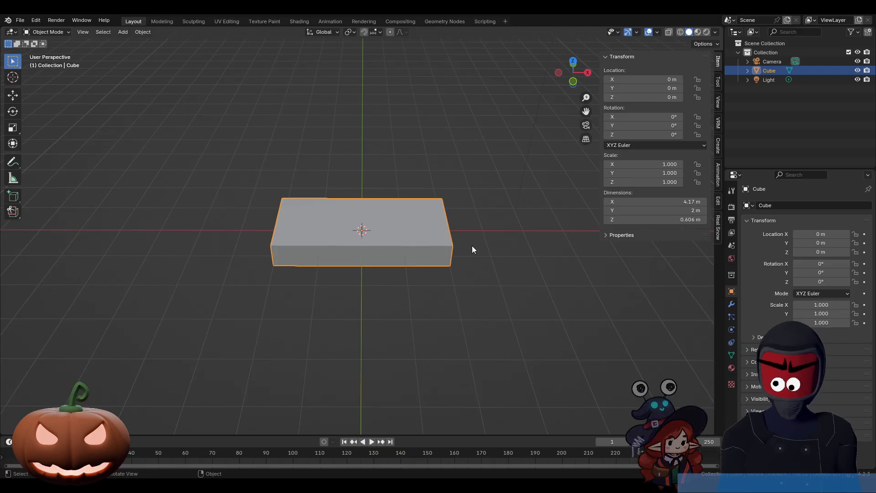
{"action": "key", "text": "shift+a"}
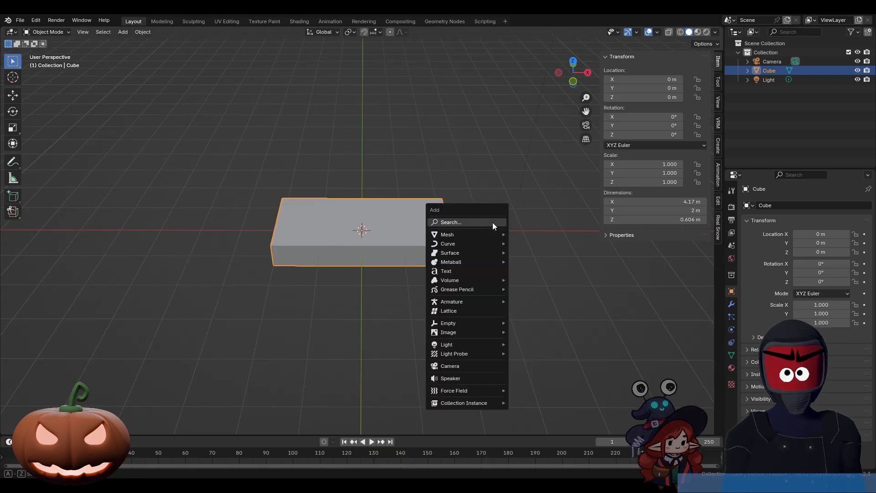
{"action": "mouse_move", "coordinate": [485, 234]}
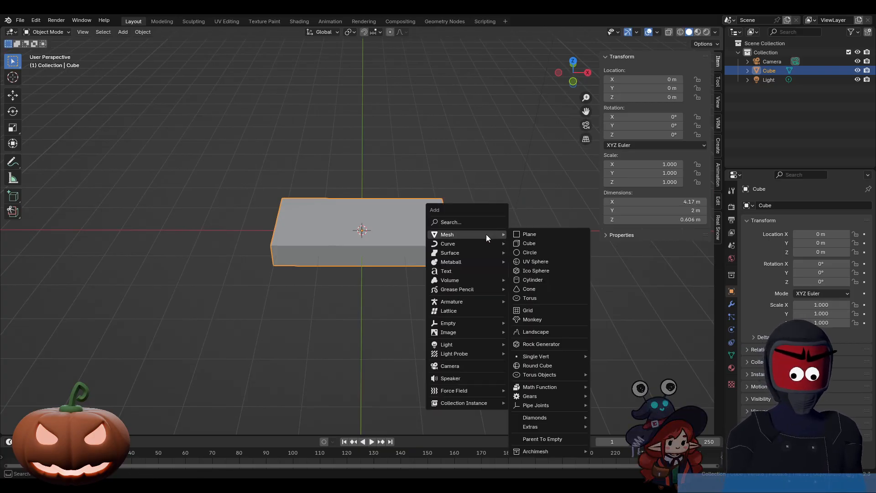
{"action": "left_click", "coordinate": [529, 242]}
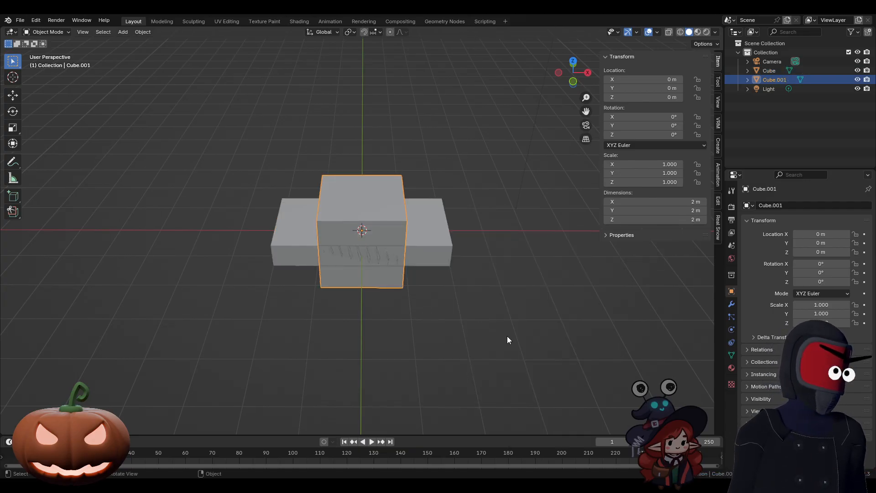
{"action": "key", "text": "s"}
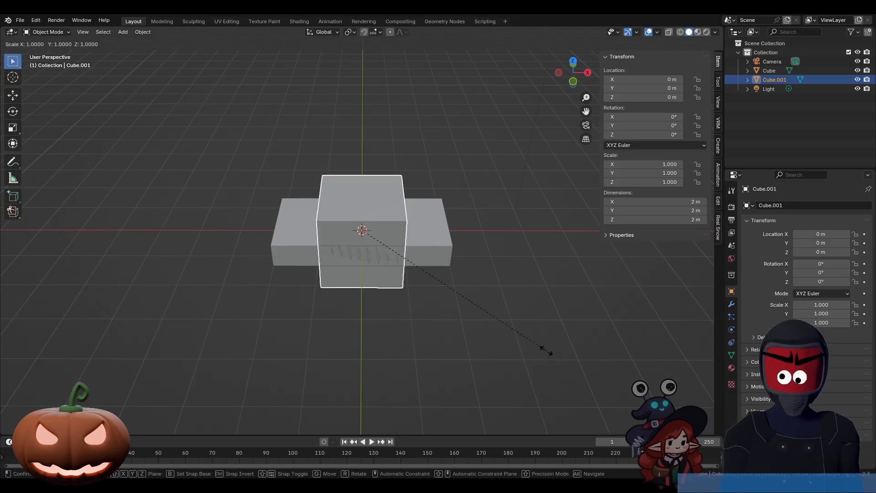
{"action": "left_click", "coordinate": [478, 322]}
Raise the new cube along Z to about 0.722 m so it sits on top of the slab
{"action": "key", "text": "g"}
{"action": "key", "text": "z"}
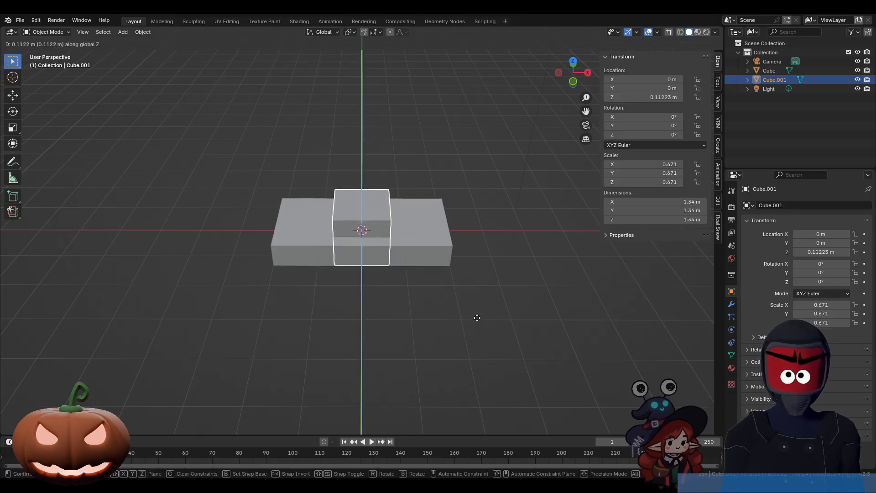
{"action": "left_click", "coordinate": [477, 298]}
{"action": "middle_click_drag", "start_coordinate": [397, 306], "coordinate": [395, 273]}
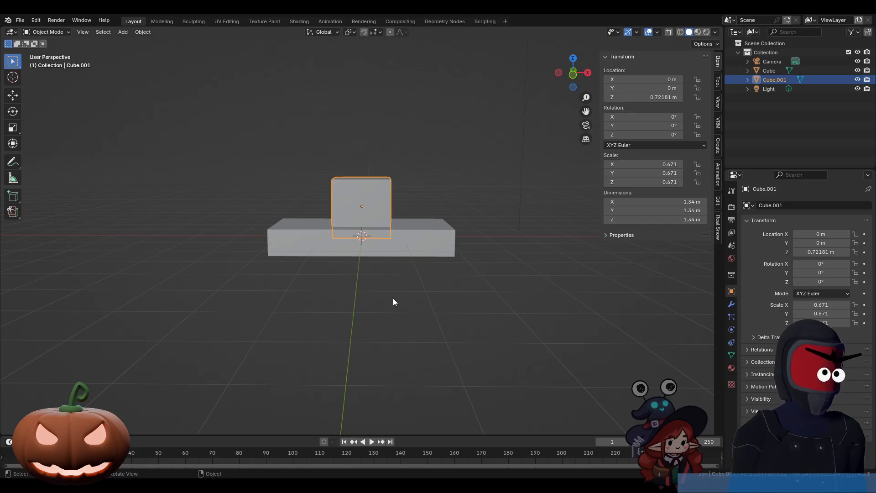
{"action": "key", "text": "x"}
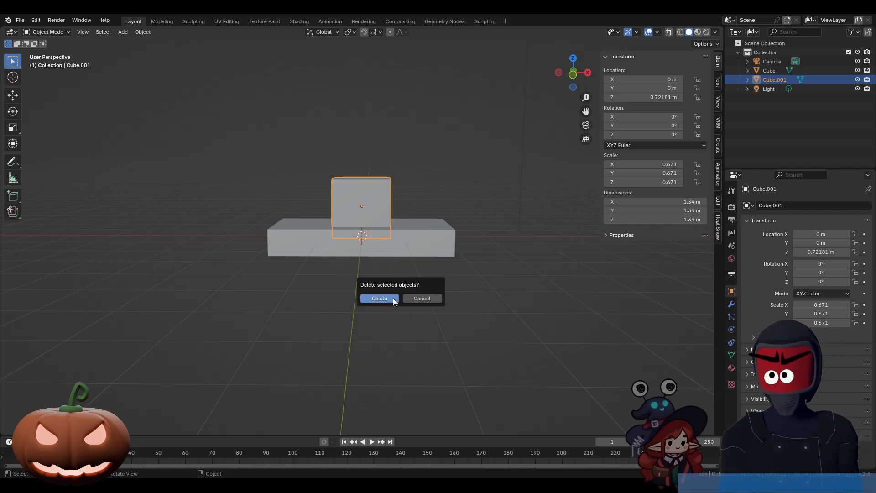
{"action": "left_click", "coordinate": [442, 275]}
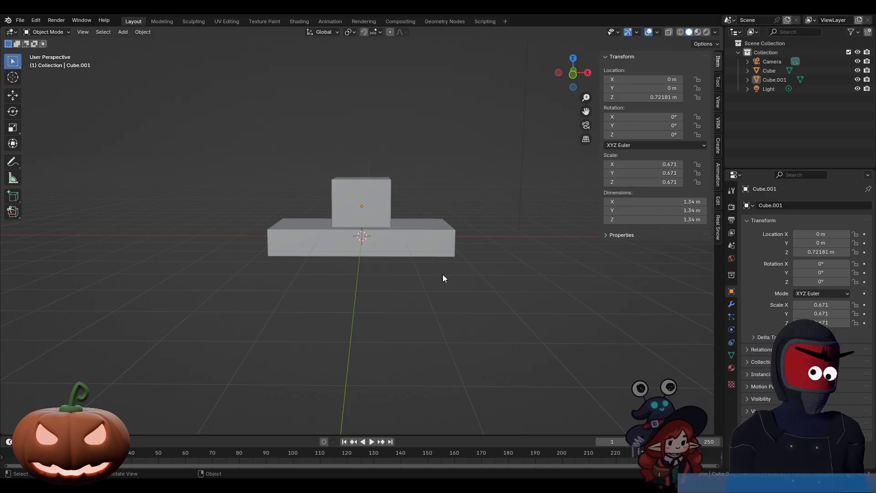
{"action": "left_click", "coordinate": [382, 203]}
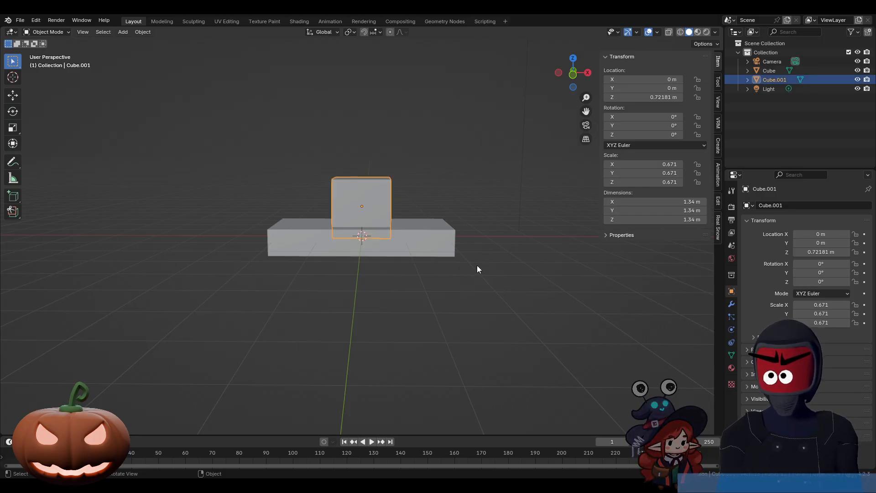
Stretch the upper cube along X to a scale of about 2.186, roughly matching the slab's length
{"action": "key", "text": "s"}
{"action": "key", "text": "x"}
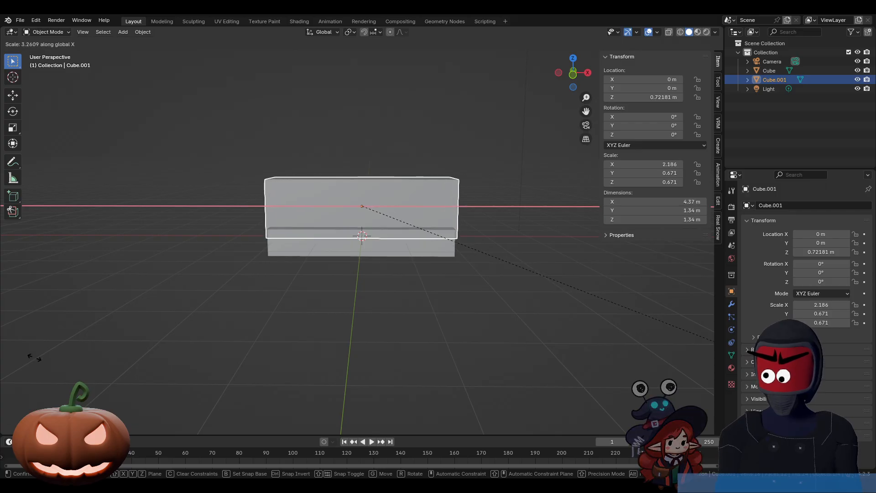
{"action": "left_click", "coordinate": [1, 278]}
{"action": "middle_click_drag", "start_coordinate": [122, 232], "coordinate": [256, 278]}
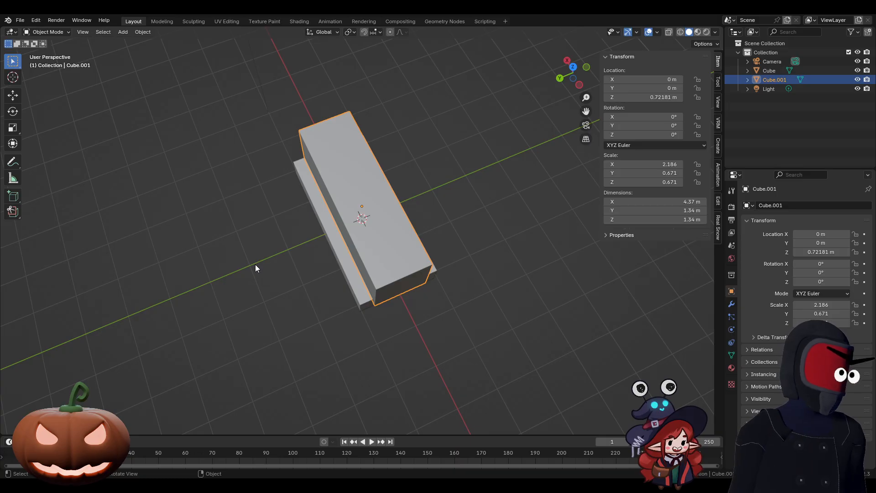
{"action": "middle_click_drag", "start_coordinate": [347, 256], "coordinate": [501, 201]}
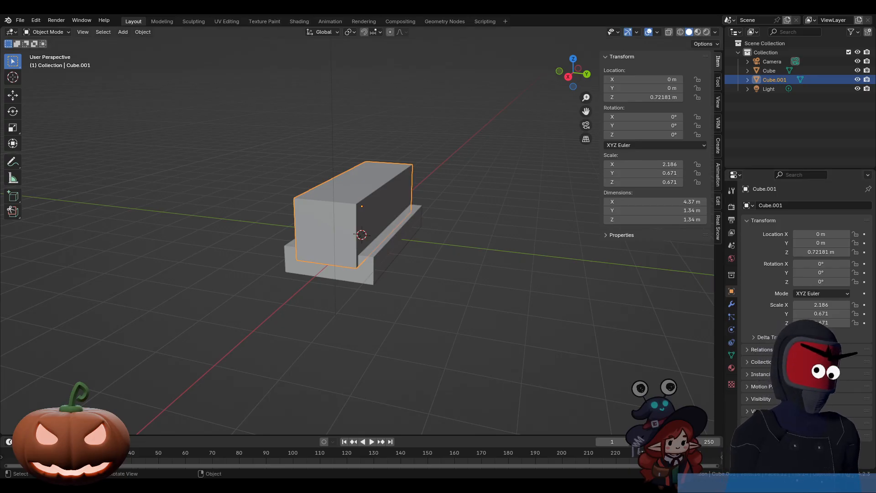
{"action": "middle_click_drag", "start_coordinate": [378, 266], "coordinate": [439, 239]}
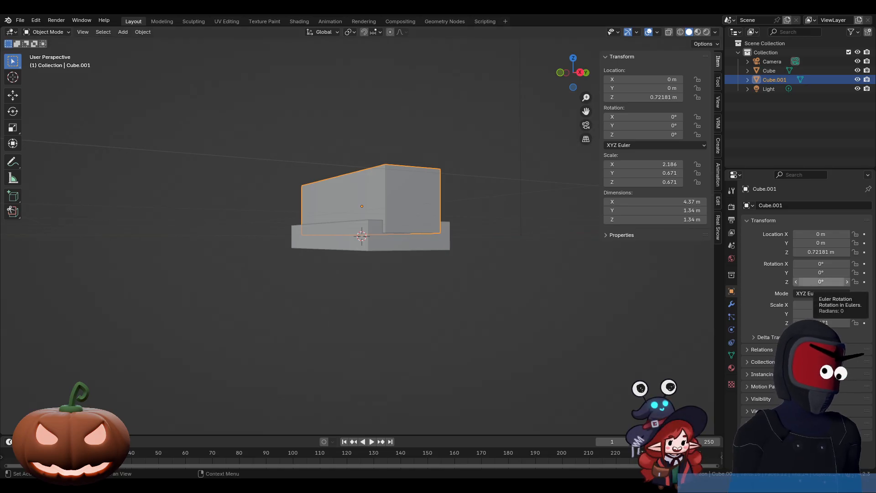
Subtract the upper cube from the slab with a Brush Boolean Difference and open the slab's modifier settings
{"action": "middle_click_drag", "start_coordinate": [542, 313], "coordinate": [467, 347]}
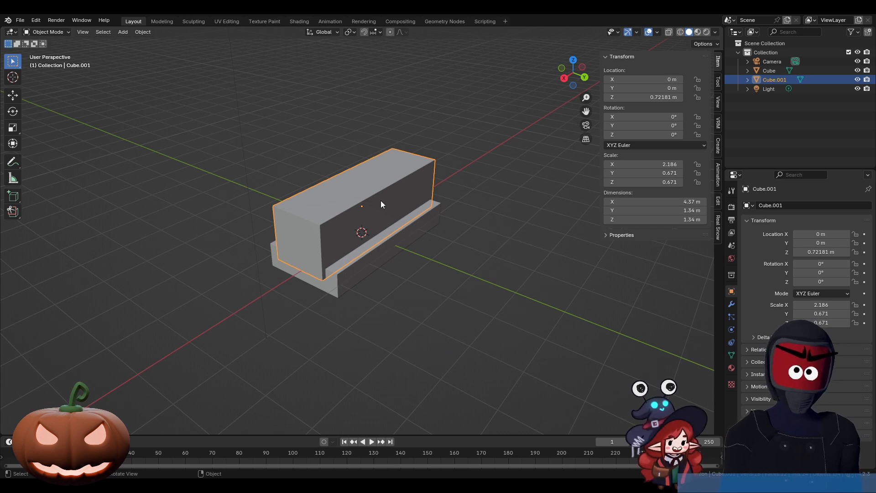
{"action": "mouse_move", "coordinate": [373, 201]}
{"action": "middle_mouse_down"}
{"action": "mouse_move", "coordinate": [412, 203]}
{"action": "mouse_move", "coordinate": [384, 204]}
{"action": "middle_mouse_up"}
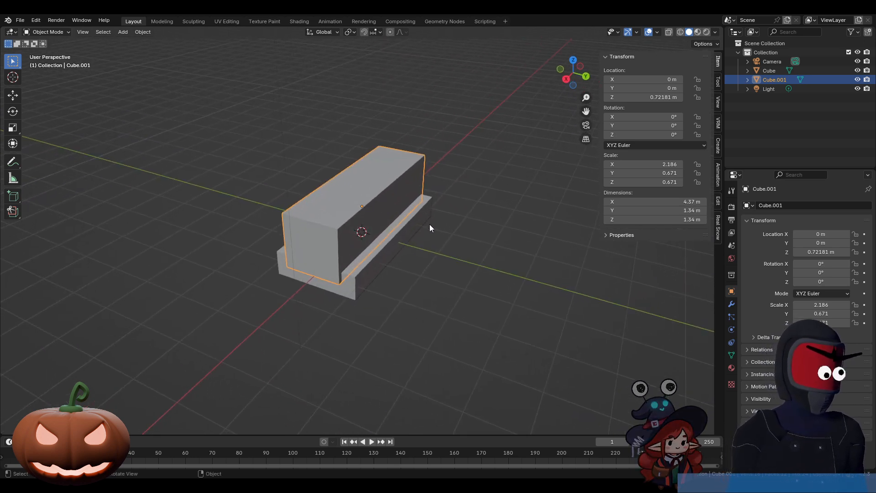
{"action": "left_click", "coordinate": [393, 244], "text": "shift"}
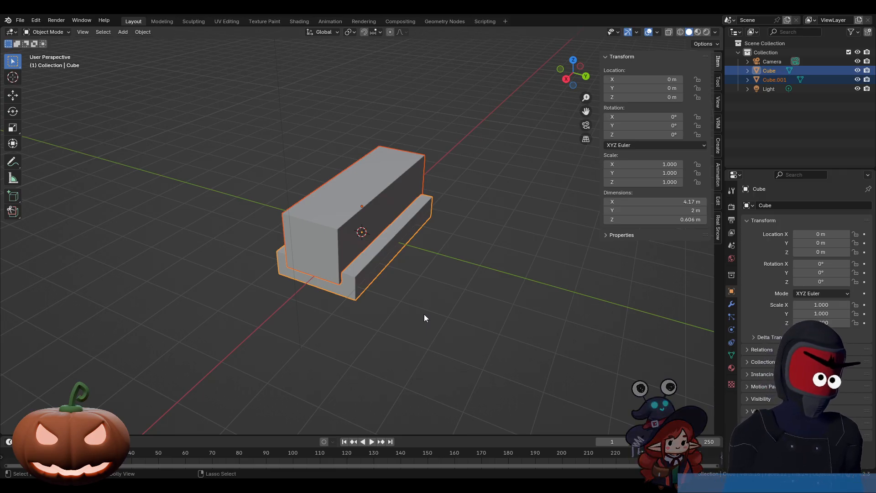
{"action": "key", "text": "ctrl+shift+b"}
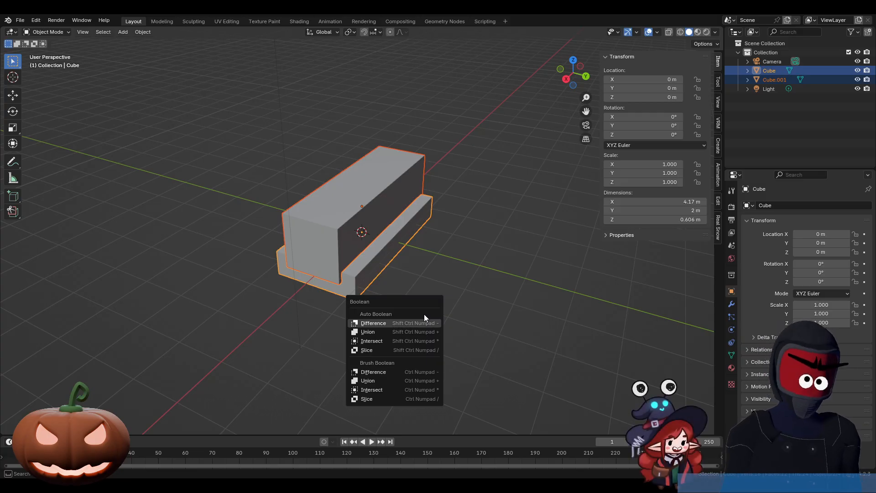
{"action": "left_click", "coordinate": [382, 372]}
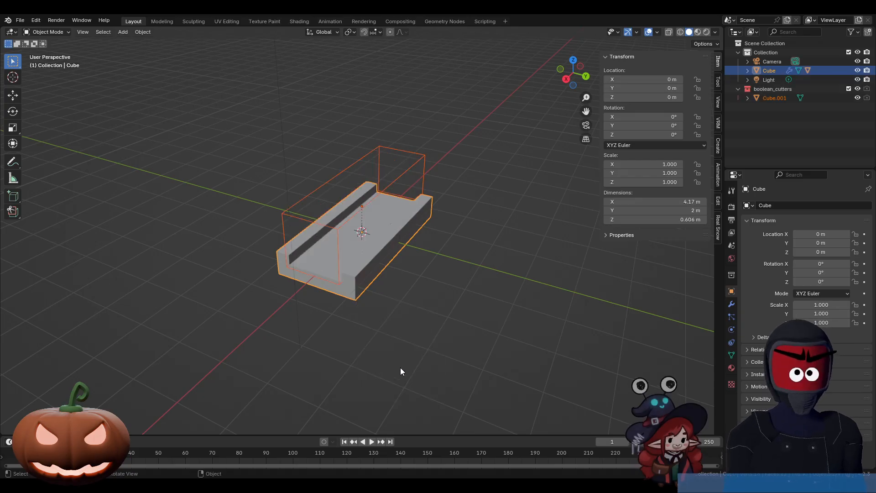
{"action": "middle_click_drag", "start_coordinate": [401, 299], "coordinate": [520, 311]}
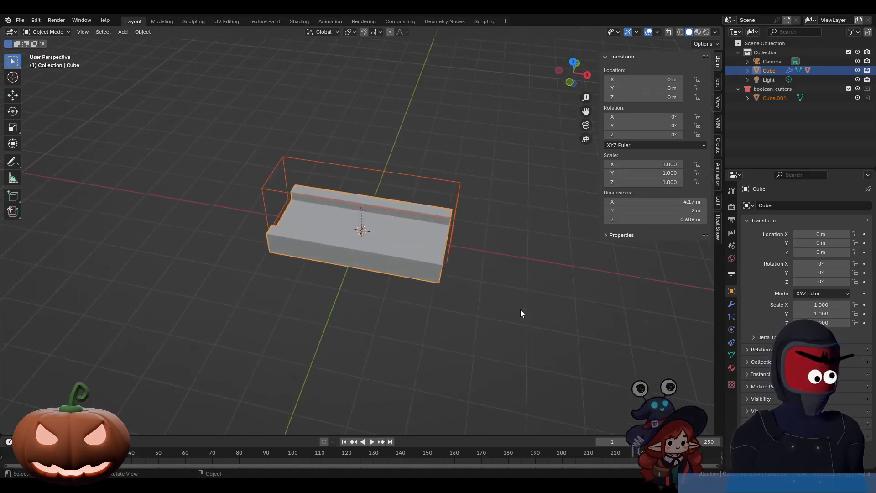
{"action": "left_click", "coordinate": [731, 304]}
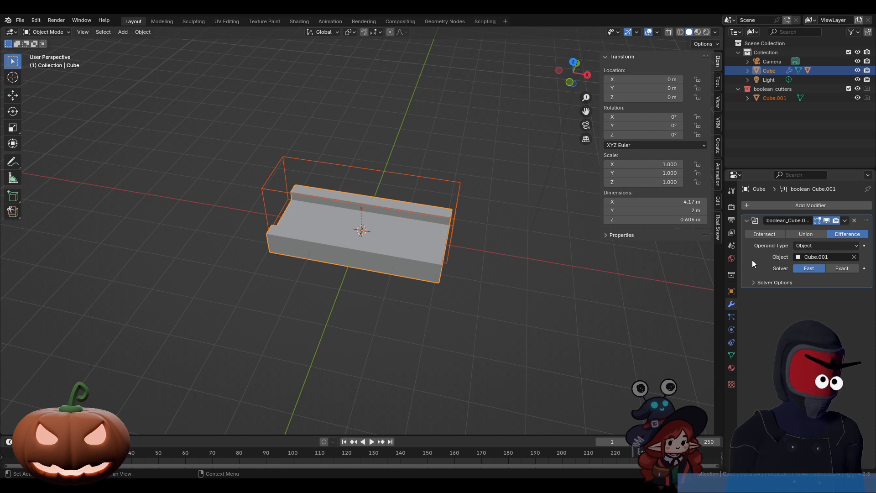
Select the wireframe cutter cube and add one centred loop cut across its length in Edit Mode
{"action": "left_click", "coordinate": [384, 199]}
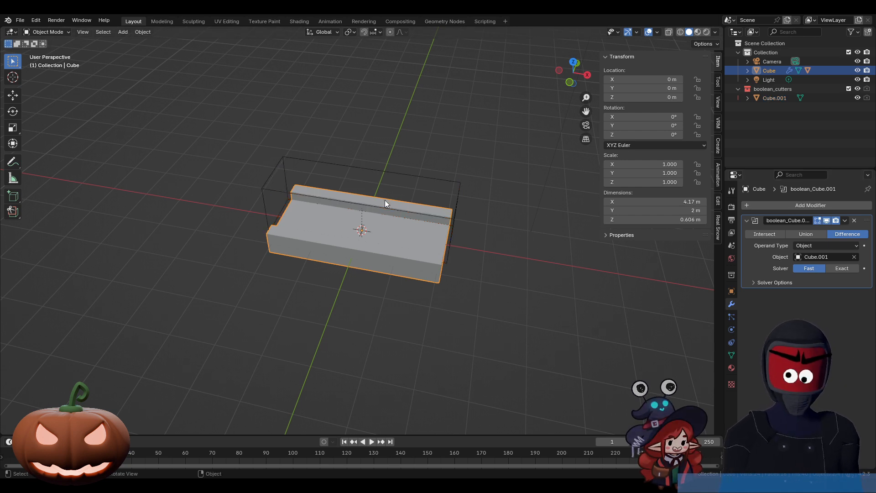
{"action": "left_click", "coordinate": [287, 173]}
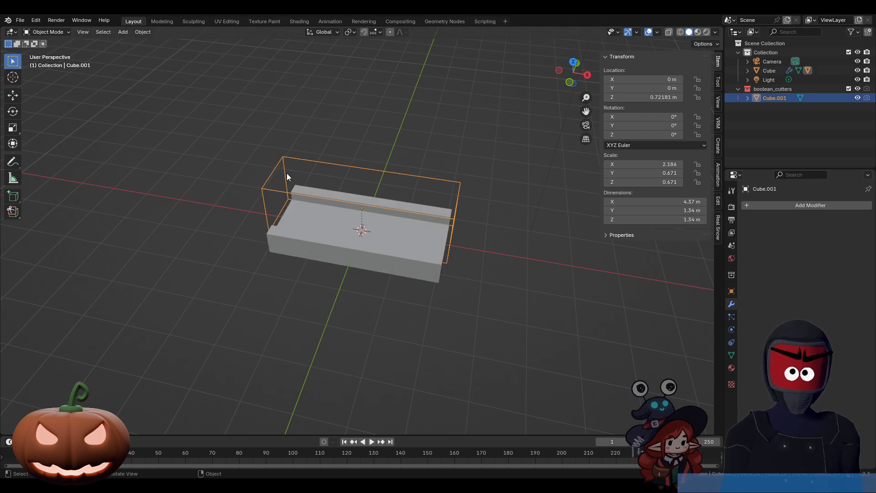
{"action": "key", "text": "g"}
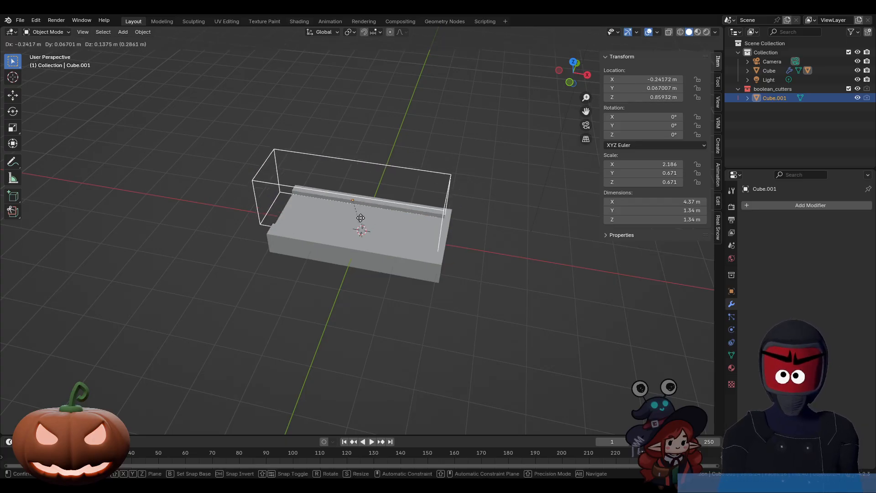
{"action": "right_click", "coordinate": [366, 220]}
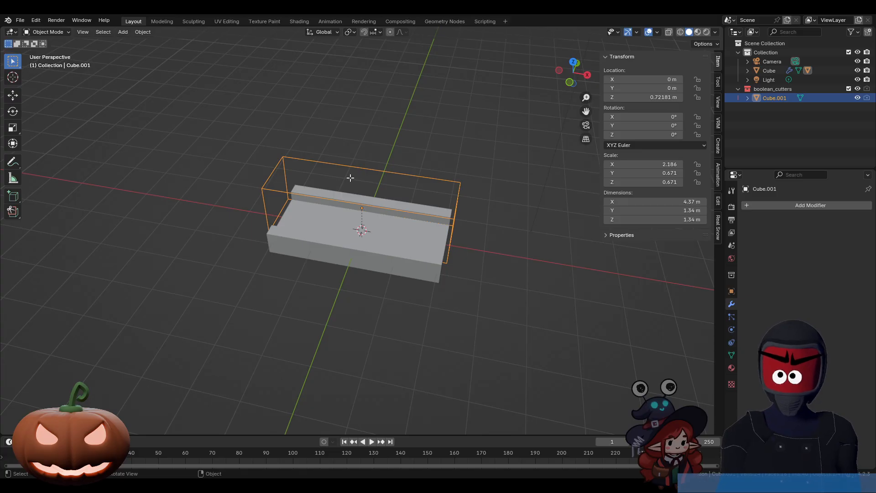
{"action": "key", "text": "Tab"}
{"action": "key", "text": "ctrl+r"}
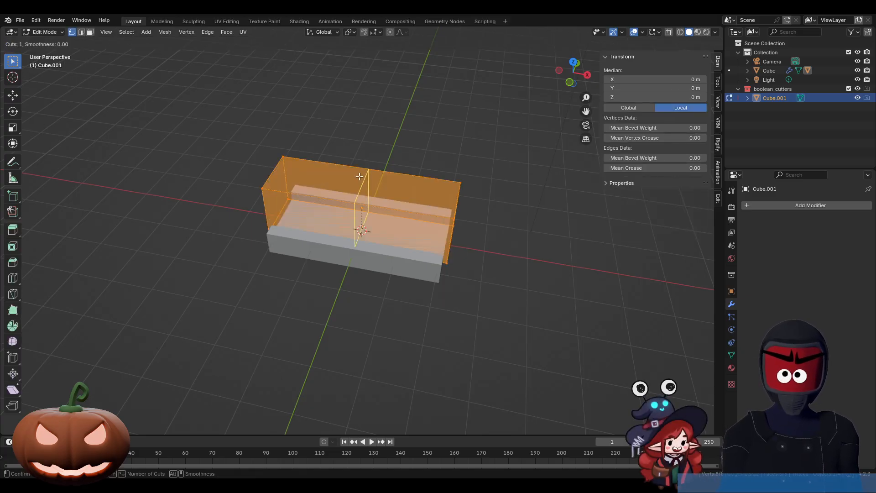
{"action": "left_click", "coordinate": [359, 175]}
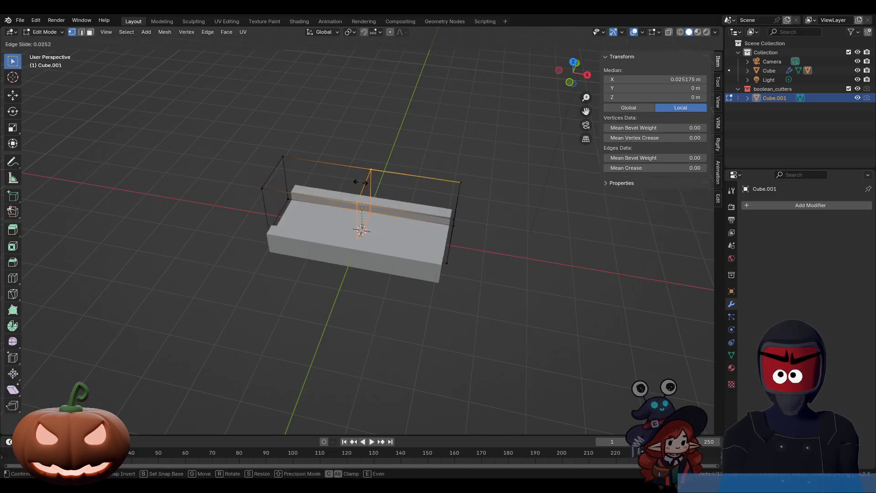
{"action": "key", "text": "Escape"}
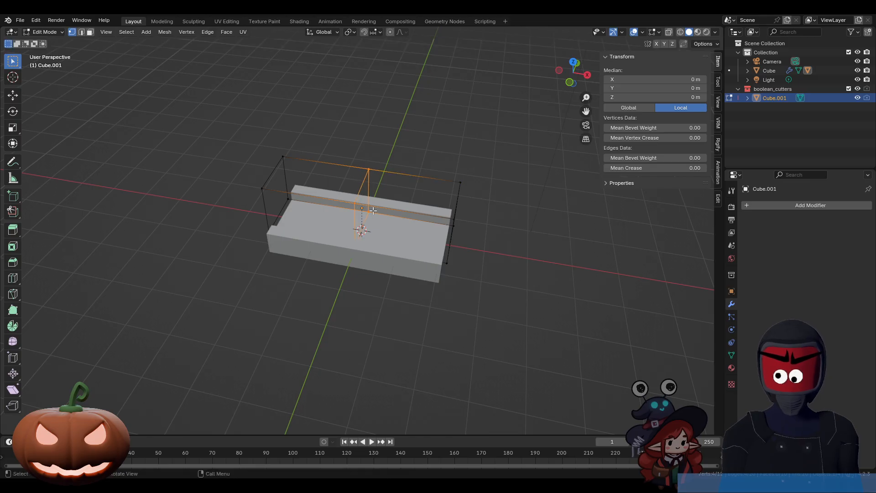
Extrude the -Y side face of the cutter's +X half outward to a local Y of about -1.896 m
{"action": "key", "text": "3"}
{"action": "left_click", "coordinate": [397, 224]}
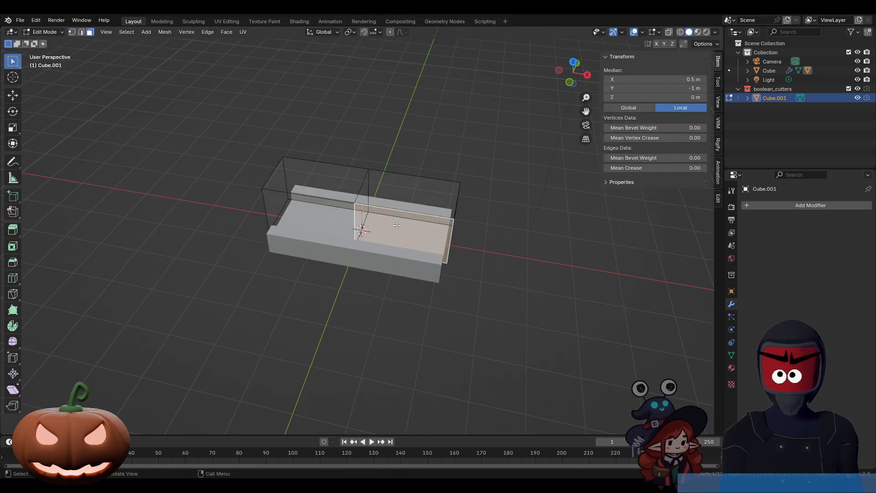
{"action": "key", "text": "e"}
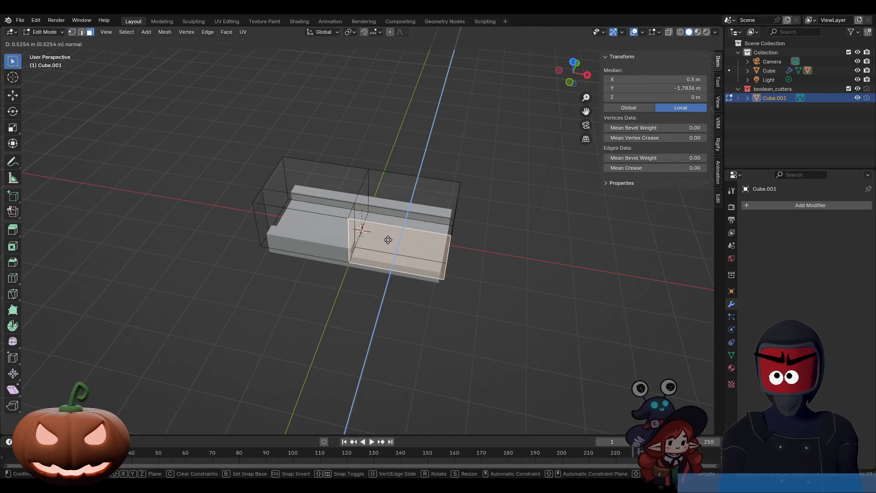
{"action": "left_click", "coordinate": [387, 242]}
{"action": "middle_click_drag", "start_coordinate": [336, 283], "coordinate": [473, 292]}
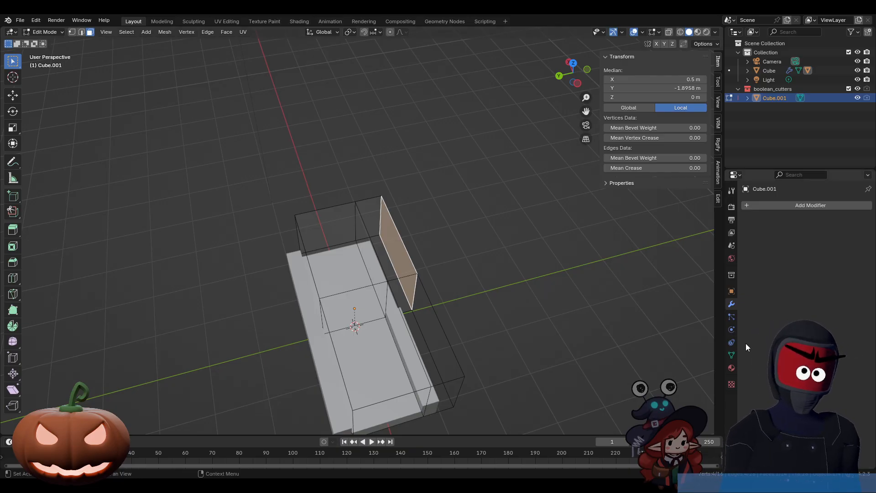
{"action": "middle_click_drag", "start_coordinate": [560, 347], "coordinate": [506, 322]}
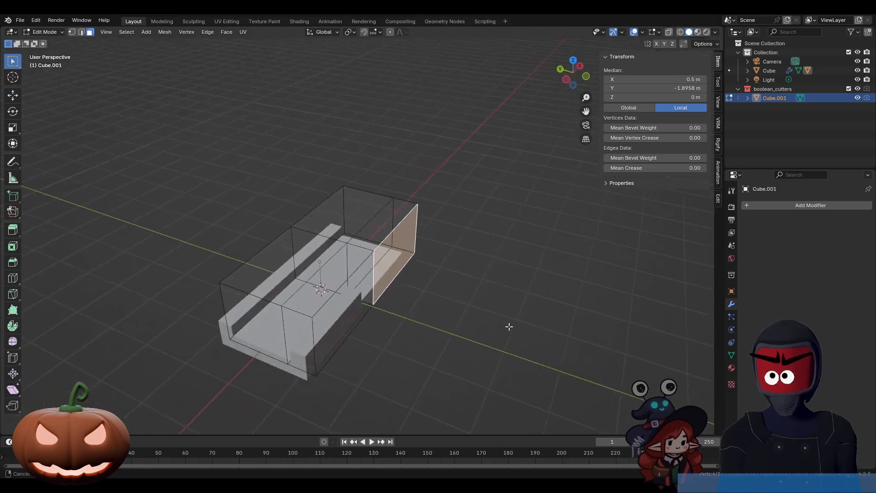
Bevel the cutter's lower edge at the start of the extruded part by about 0.24 m with five segments, and return to Object Mode
{"action": "left_click", "coordinate": [401, 337]}
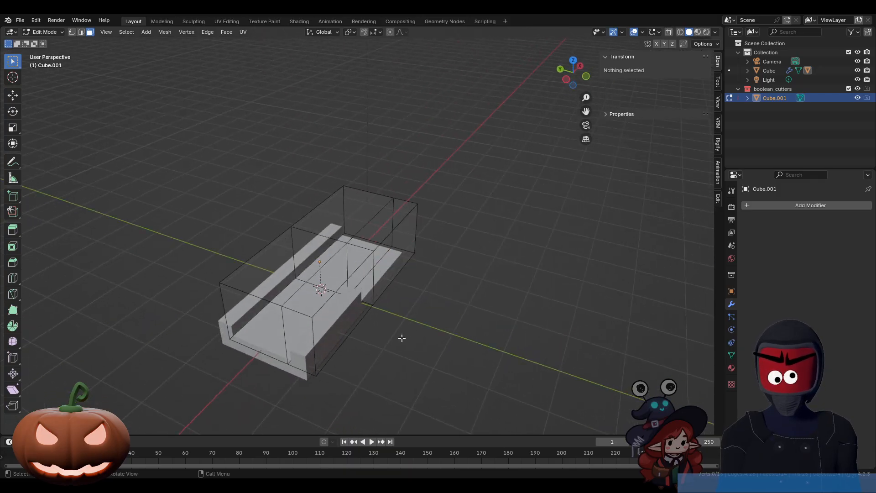
{"action": "left_click", "coordinate": [365, 303], "text": "alt"}
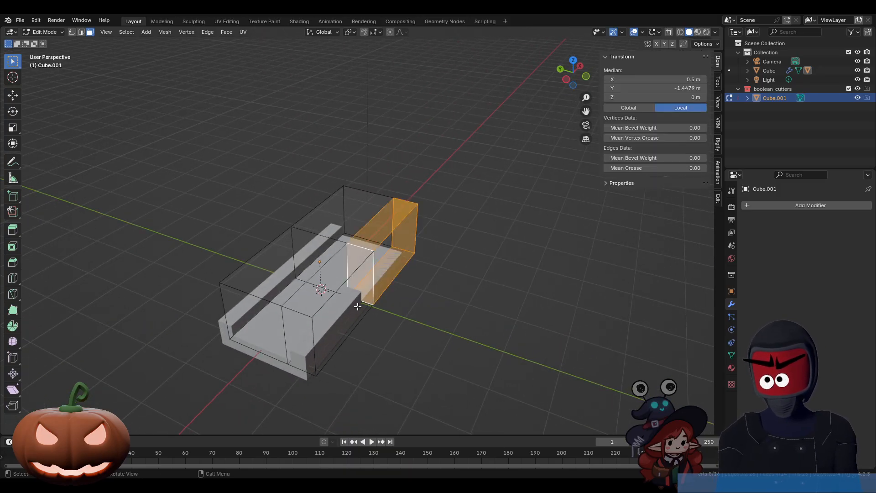
{"action": "middle_click_drag", "start_coordinate": [367, 308], "coordinate": [325, 279]}
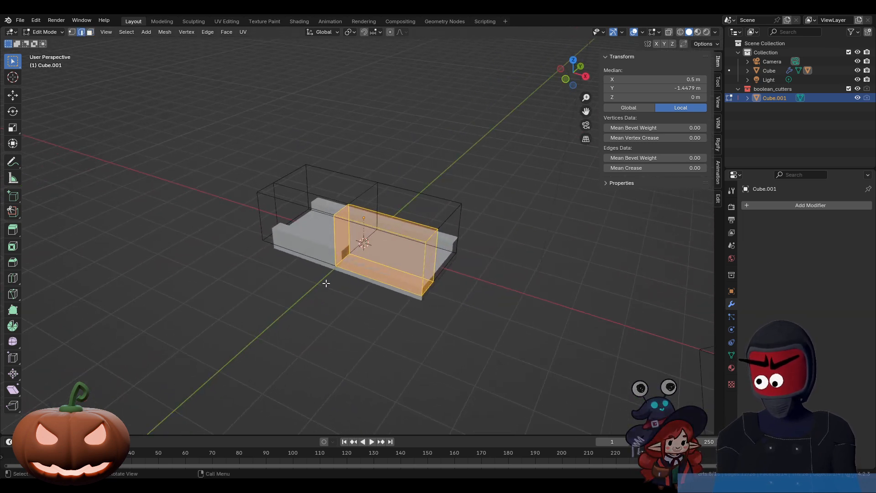
{"action": "left_click", "coordinate": [326, 275]}
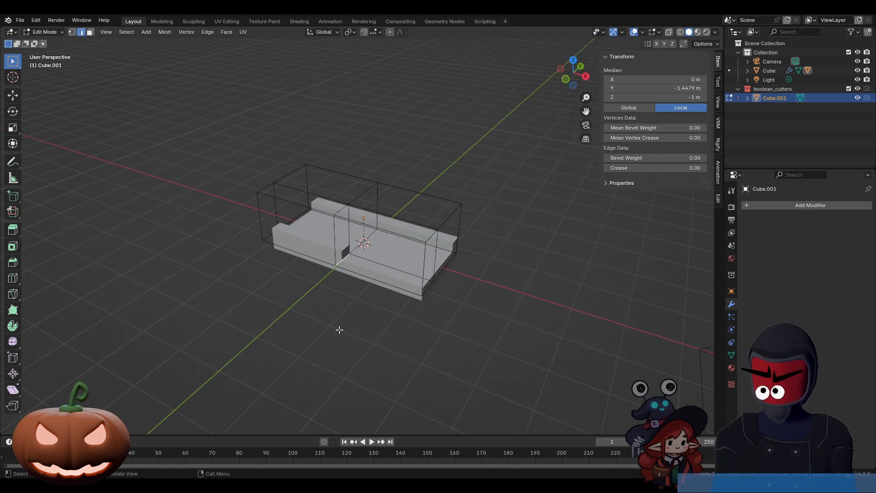
{"action": "key", "text": "ctrl+b"}
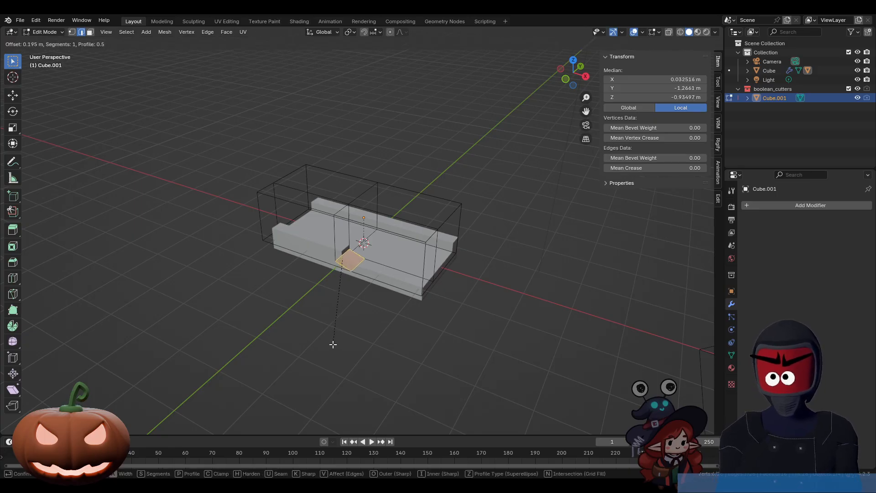
{"action": "scroll", "coordinate": [332, 345], "scroll_direction": "up", "scroll_amount": 1}
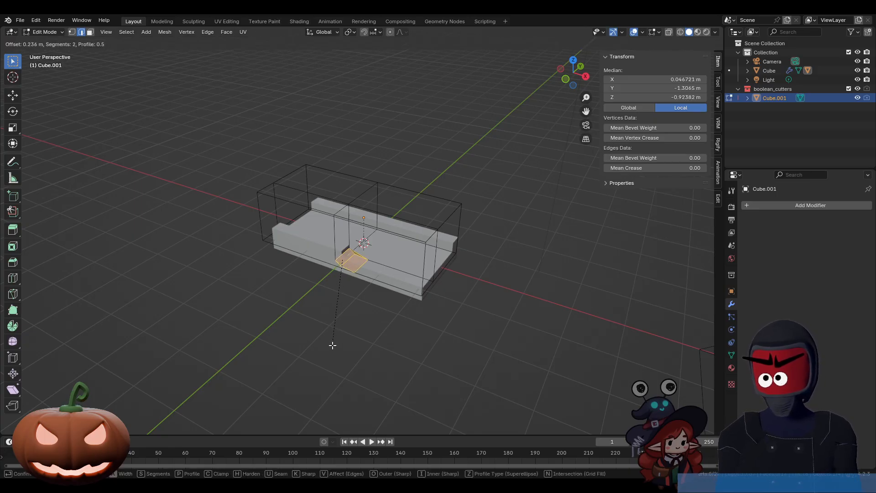
{"action": "scroll", "coordinate": [332, 345], "scroll_direction": "up", "scroll_amount": 3}
{"action": "left_click", "coordinate": [333, 345]}
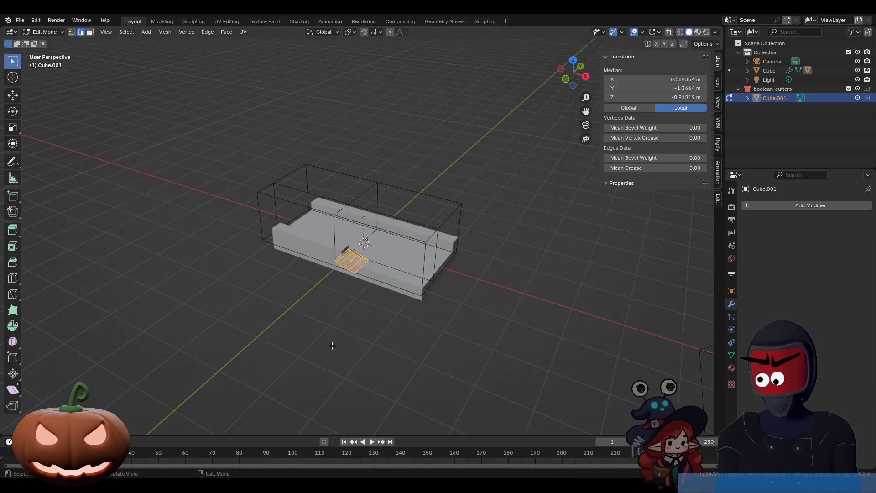
{"action": "key", "text": "Tab"}
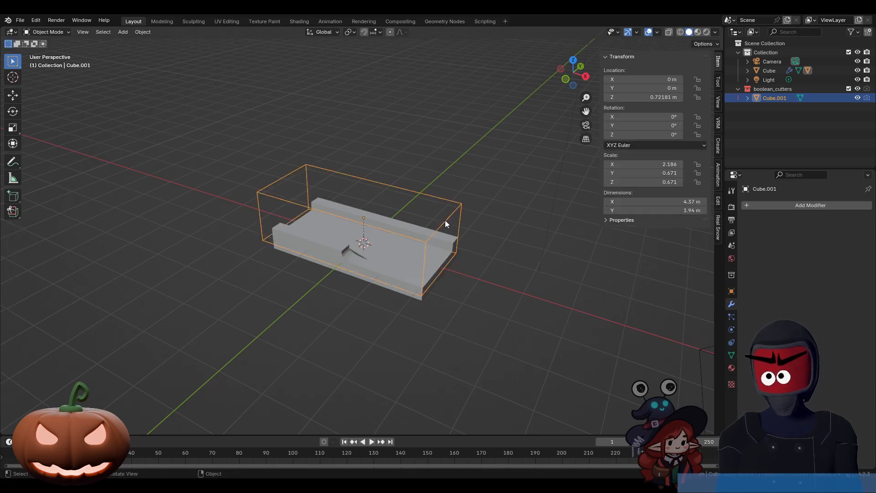
Examine the curved cut up close, and inspect the slab's underlying base mesh in Edit Mode
{"action": "middle_click_drag", "start_coordinate": [411, 269], "coordinate": [305, 299]}
{"action": "scroll", "coordinate": [355, 261], "scroll_direction": "up", "scroll_amount": 3}
{"action": "scroll", "coordinate": [305, 294], "scroll_direction": "up", "scroll_amount": 1}
{"action": "middle_click_drag", "start_coordinate": [305, 294], "coordinate": [382, 240]}
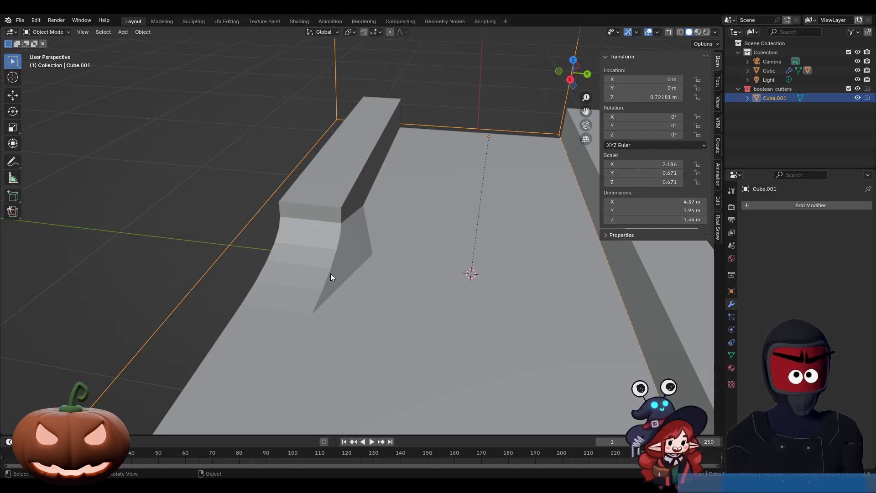
{"action": "scroll", "coordinate": [291, 315], "scroll_direction": "down", "scroll_amount": 3}
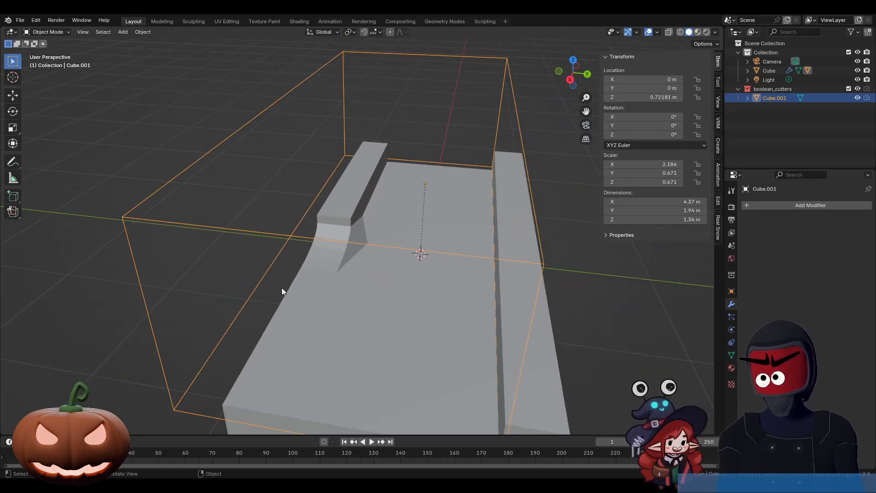
{"action": "left_click", "coordinate": [339, 212]}
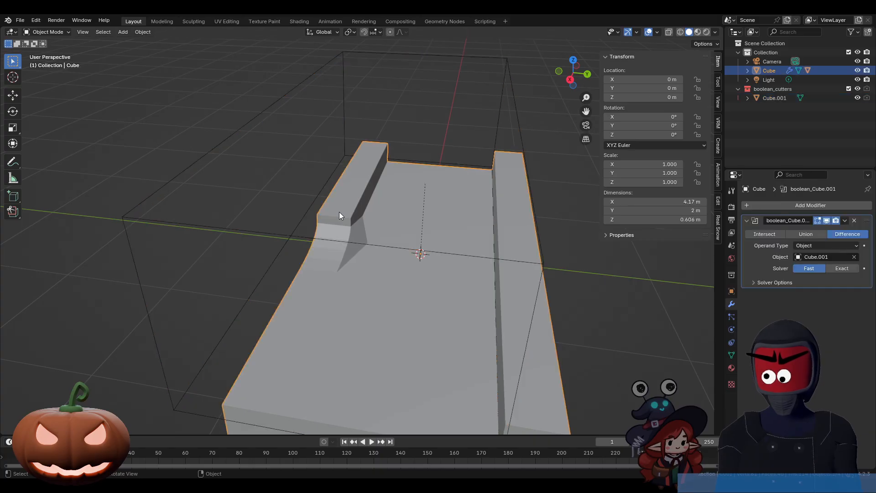
{"action": "key", "text": "Tab"}
{"action": "middle_click_drag", "start_coordinate": [293, 278], "coordinate": [358, 197]}
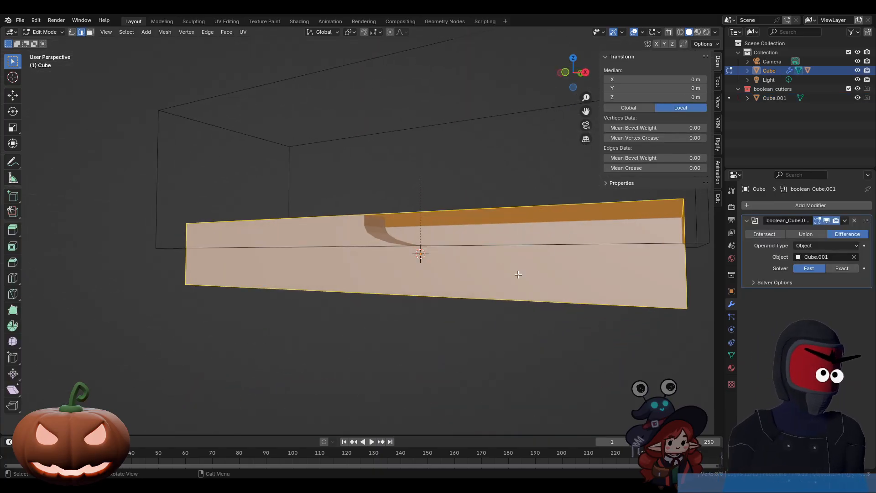
{"action": "middle_click_drag", "start_coordinate": [561, 295], "coordinate": [516, 292]}
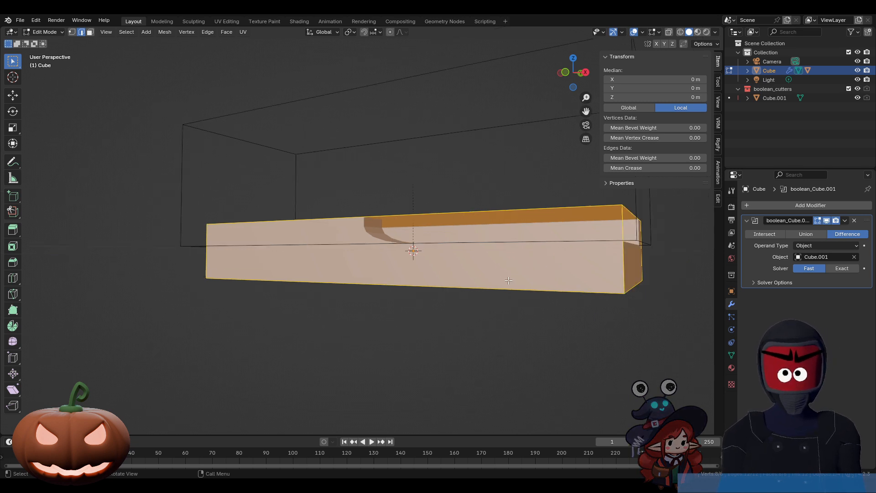
Apply the slab's Boolean modifier in Object Mode and hide the Cube.001 cutter in the viewport
{"action": "left_click", "coordinate": [844, 221]}
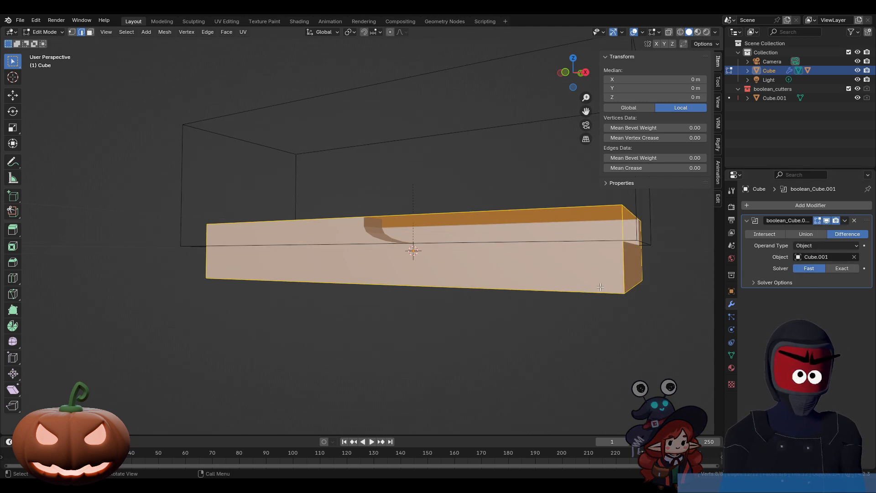
{"action": "key", "text": "Tab"}
{"action": "middle_click_drag", "start_coordinate": [598, 281], "coordinate": [347, 229]}
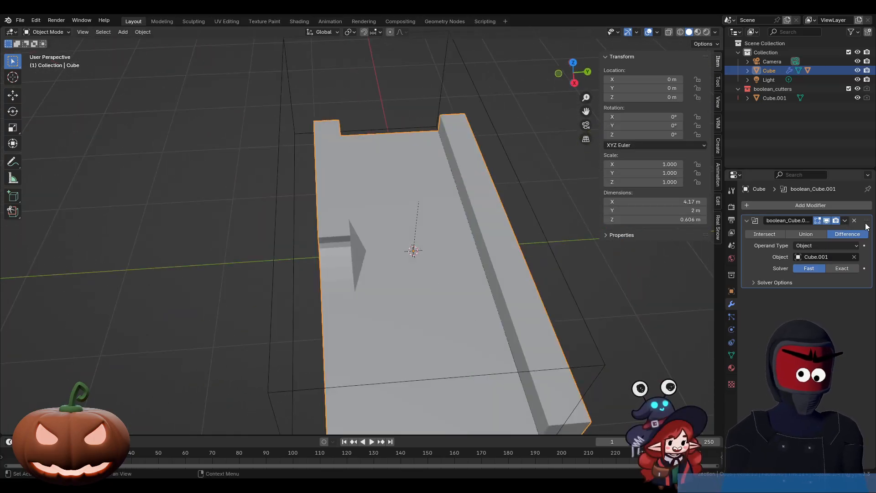
{"action": "key", "text": "ctrl+a"}
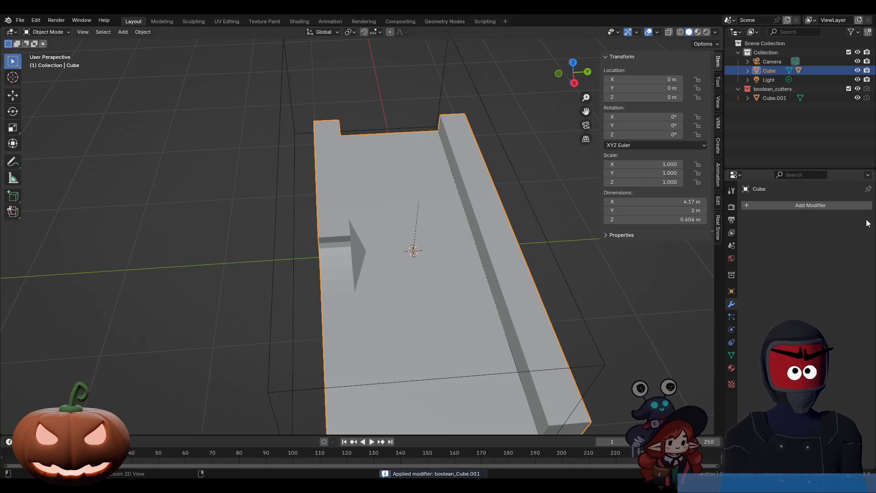
{"action": "left_click", "coordinate": [856, 97]}
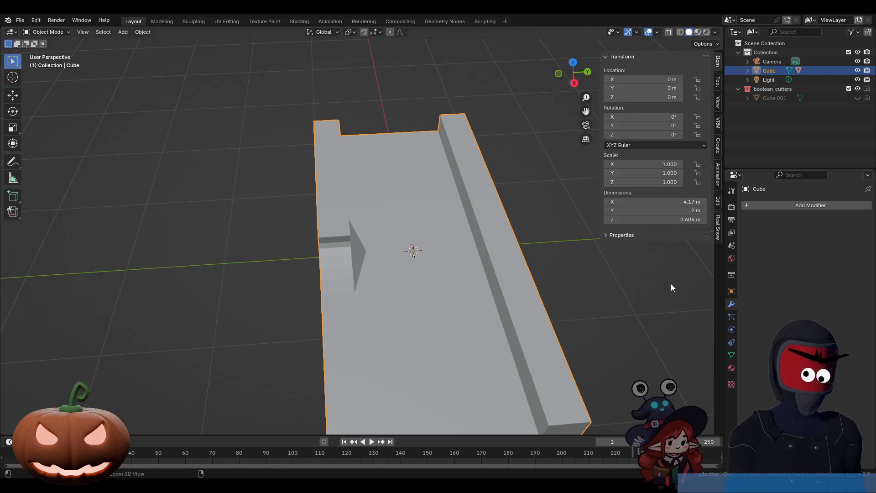
Undo the Boolean application and cutter hiding, and redo both by hiding Cube.001 and applying the slab's boolean_Cube.001 modifier
{"action": "key", "text": "ctrl+z"}
{"action": "key", "text": "ctrl+z"}
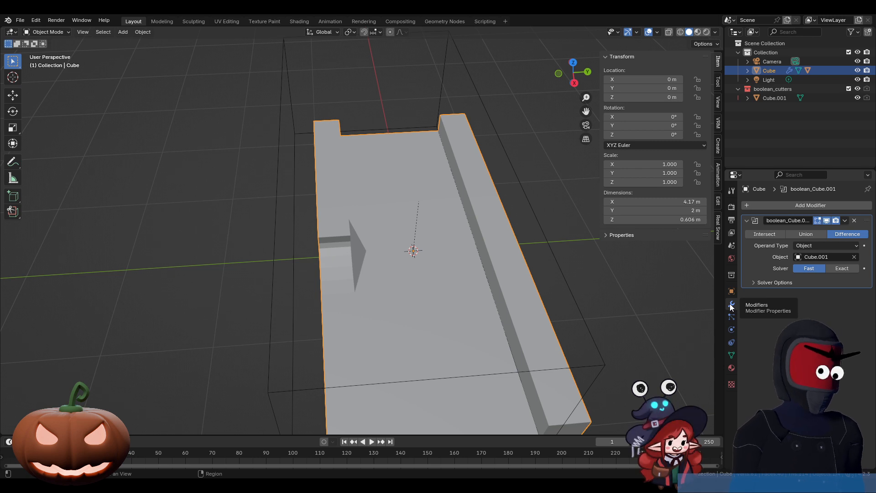
{"action": "left_click", "coordinate": [844, 220]}
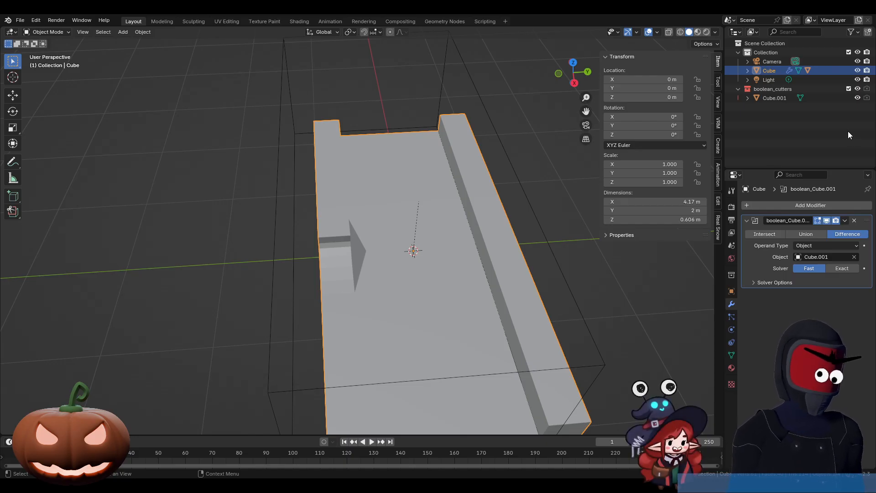
{"action": "left_click", "coordinate": [857, 98]}
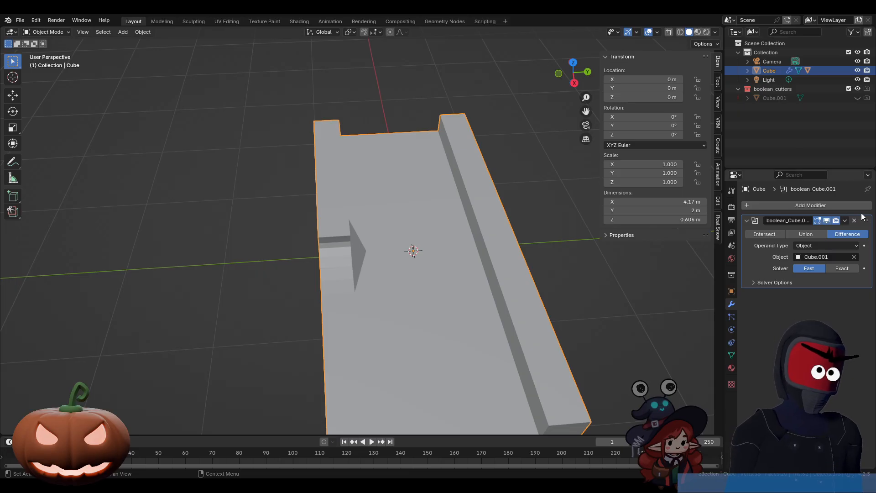
{"action": "key", "text": "ctrl+a"}
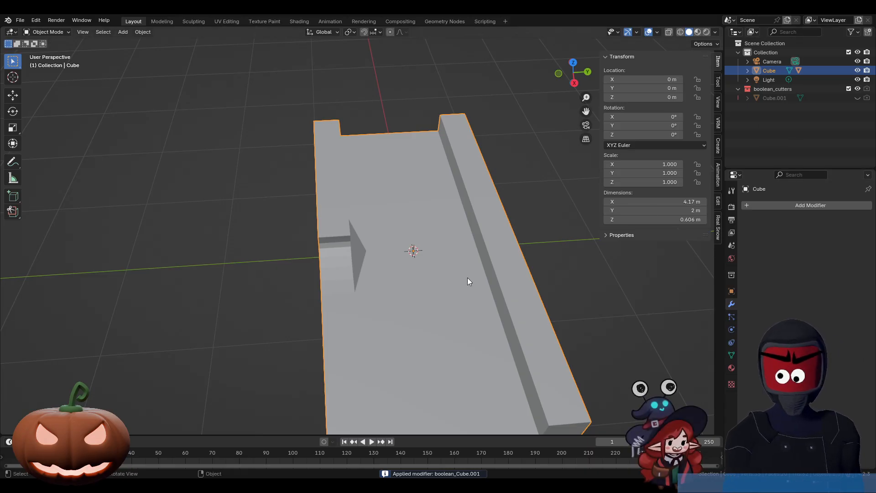
Inspect the slab's geometry around the cut in Edit Mode from several angles, and return to Object Mode
{"action": "middle_click_drag", "start_coordinate": [488, 283], "coordinate": [435, 269]}
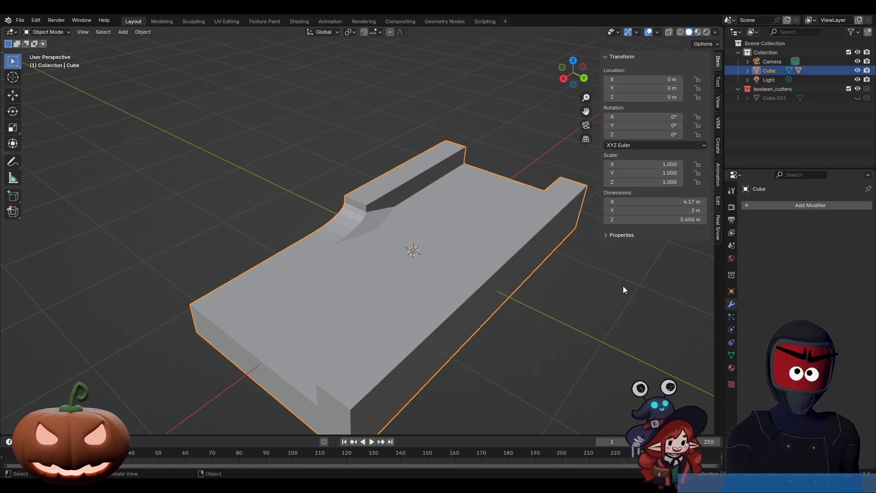
{"action": "key", "text": "Tab"}
{"action": "middle_click_drag", "start_coordinate": [560, 273], "coordinate": [497, 274]}
{"action": "key", "text": "1"}
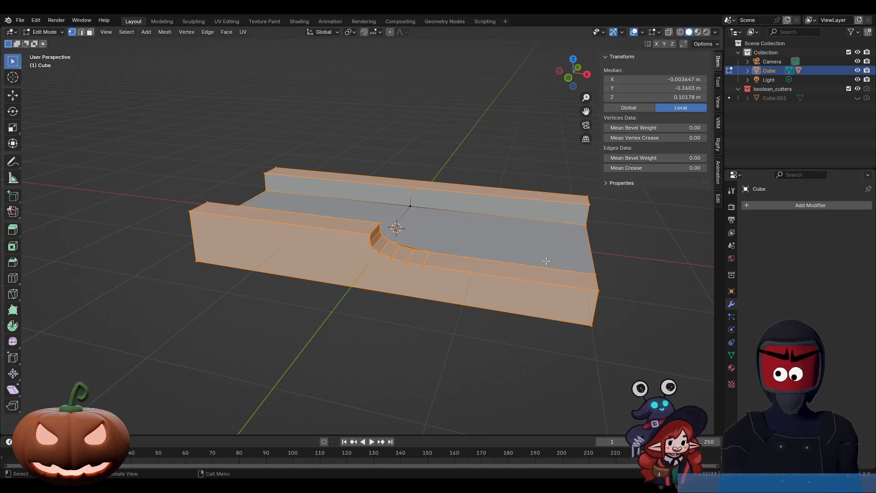
{"action": "middle_click_drag", "start_coordinate": [547, 274], "coordinate": [374, 291]}
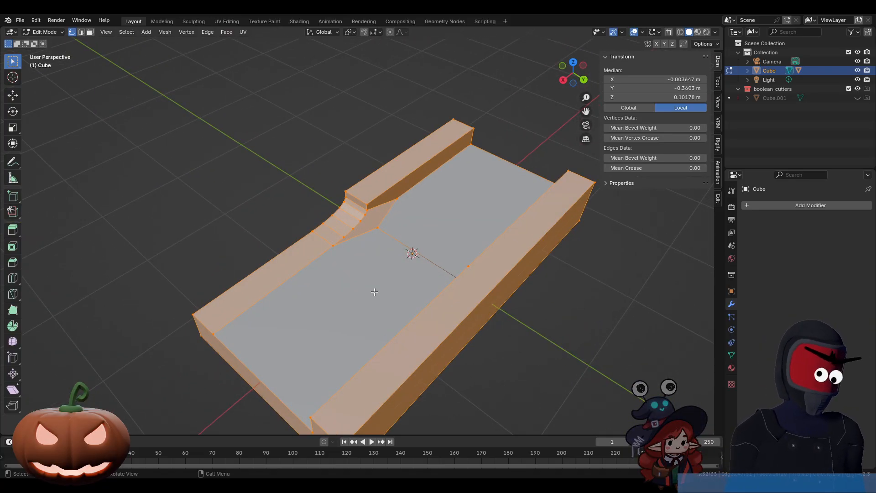
{"action": "key", "text": "Tab"}
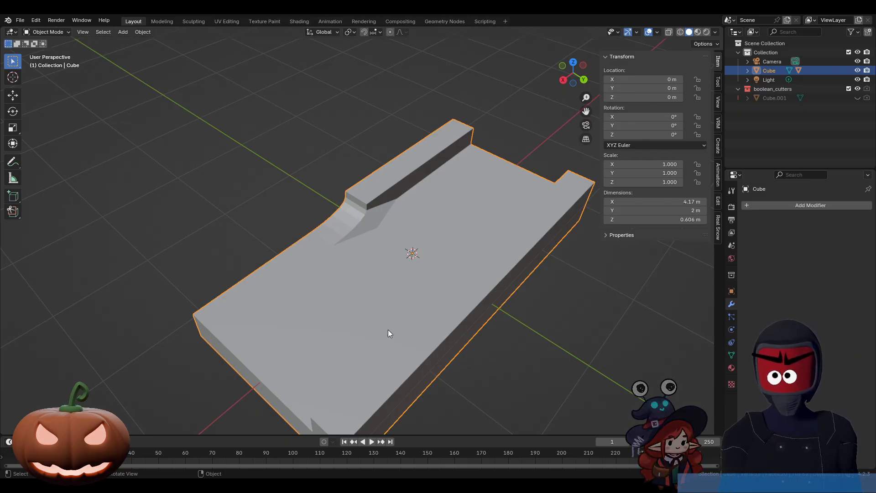
{"action": "middle_click_drag", "start_coordinate": [374, 325], "coordinate": [427, 318]}
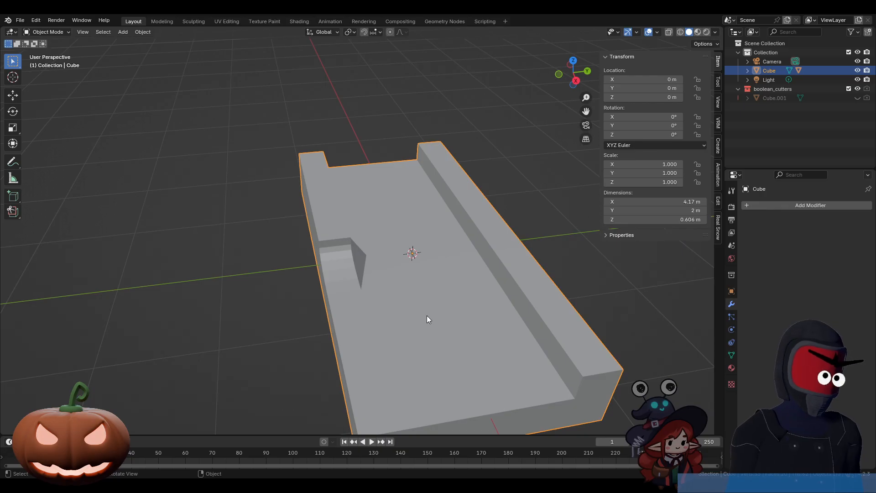
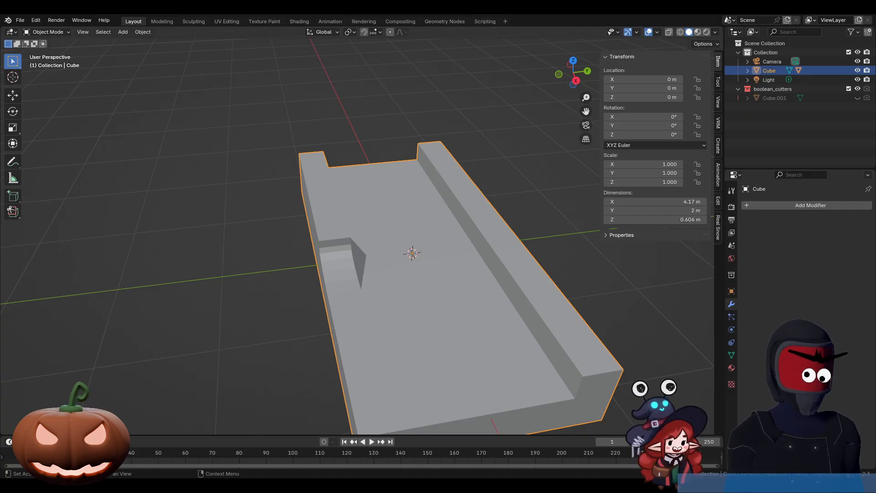
Apply Shade Auto Smooth to the slab
{"action": "middle_click_drag", "start_coordinate": [644, 313], "coordinate": [576, 321]}
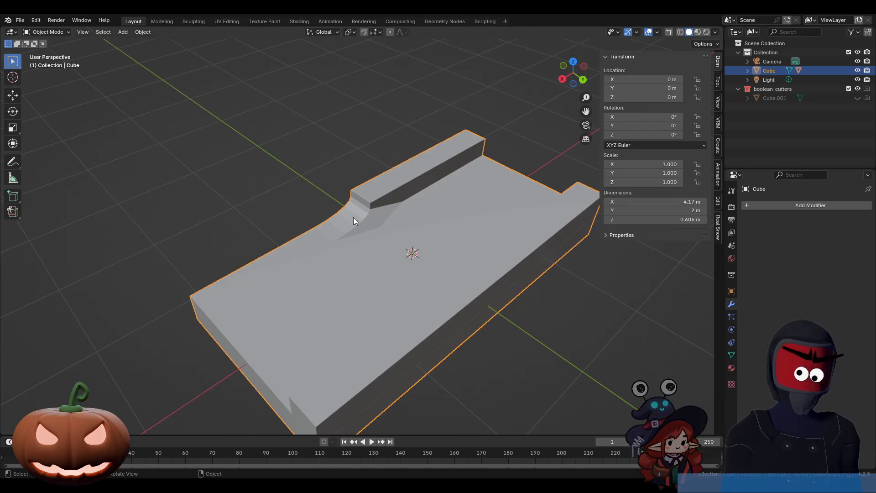
{"action": "right_click", "coordinate": [338, 306]}
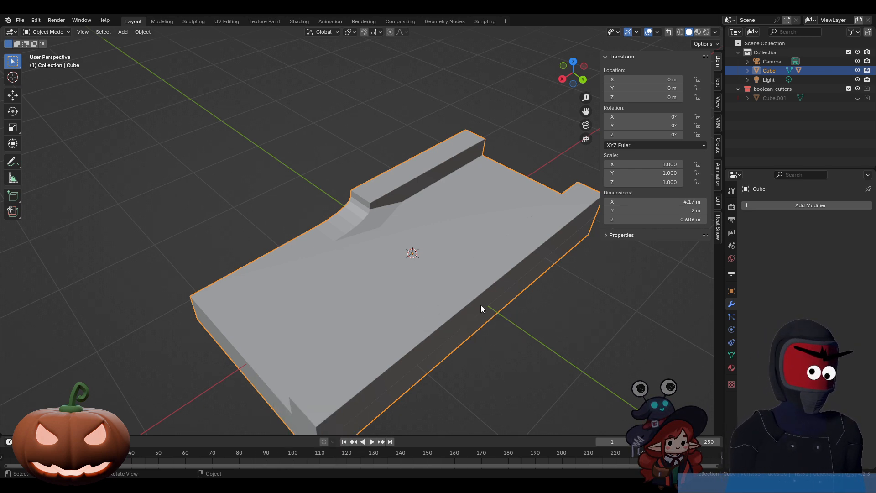
{"action": "right_click", "coordinate": [363, 273]}
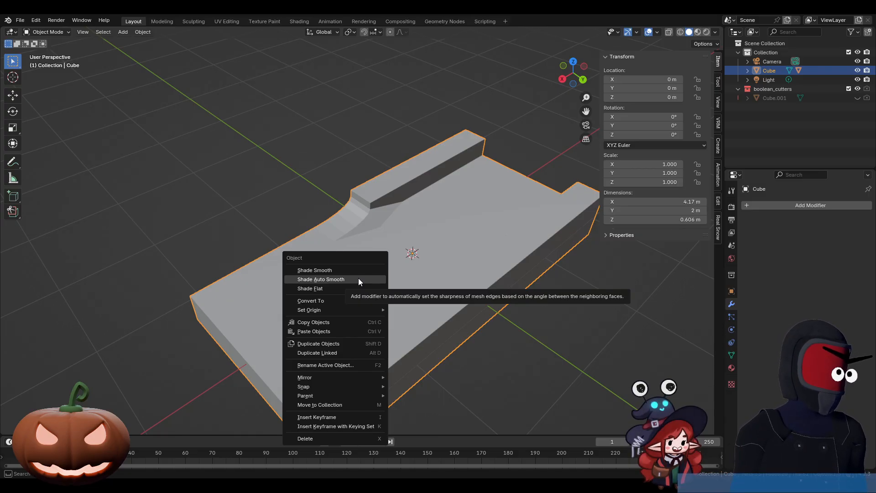
{"action": "left_click", "coordinate": [358, 282]}
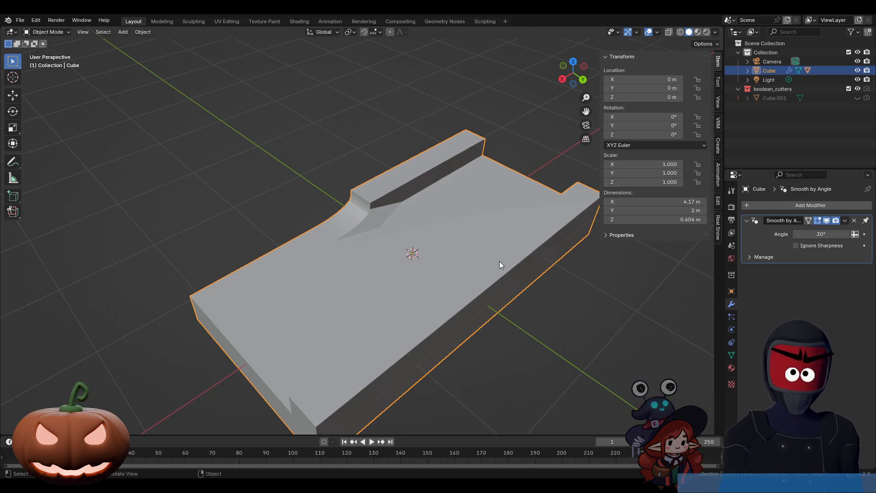
Select the slab's entire mesh in Edit Mode and merge its vertices by distance
{"action": "key", "text": "Tab"}
{"action": "key", "text": "k"}
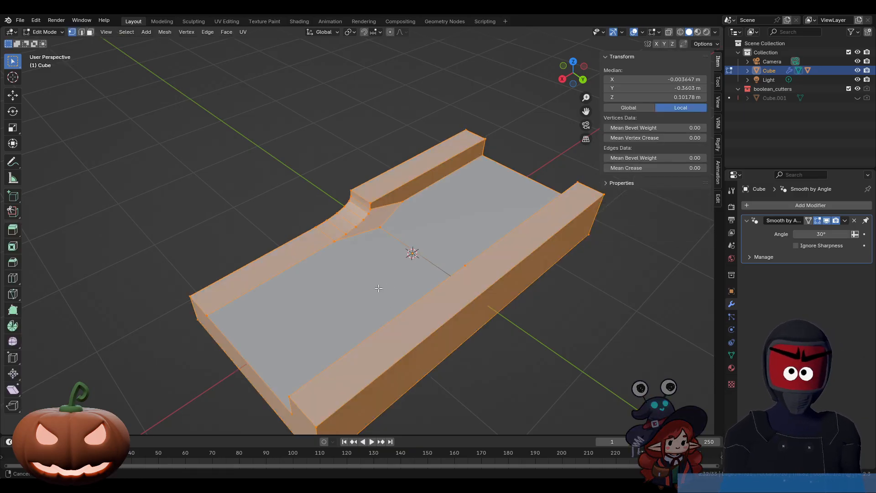
{"action": "middle_click_drag", "start_coordinate": [420, 280], "coordinate": [513, 276]}
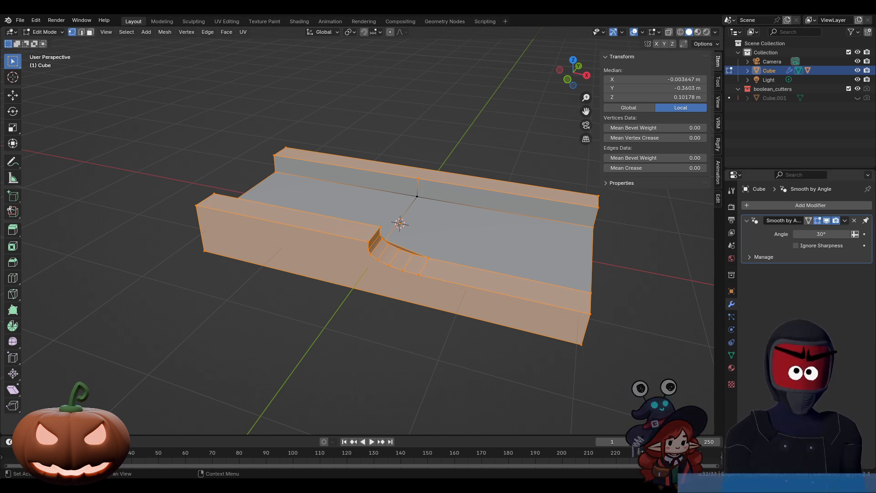
{"action": "middle_click_drag", "start_coordinate": [596, 281], "coordinate": [486, 301]}
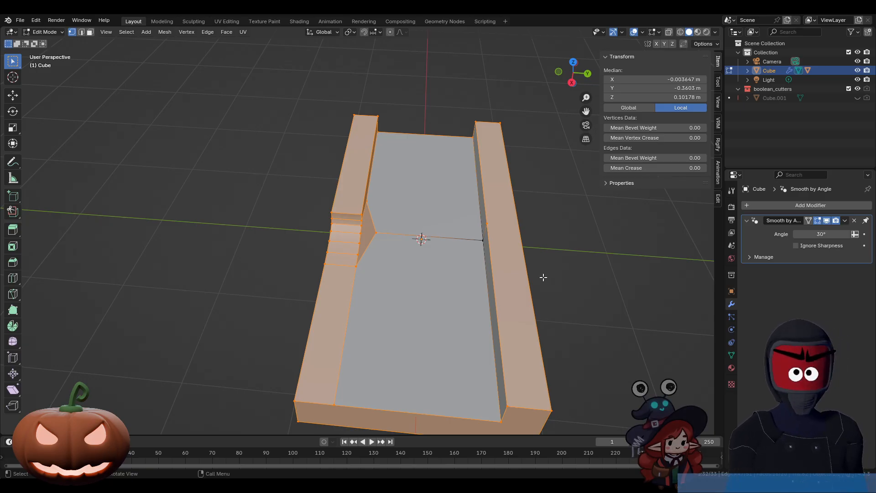
{"action": "key", "text": "a"}
{"action": "key", "text": "m"}
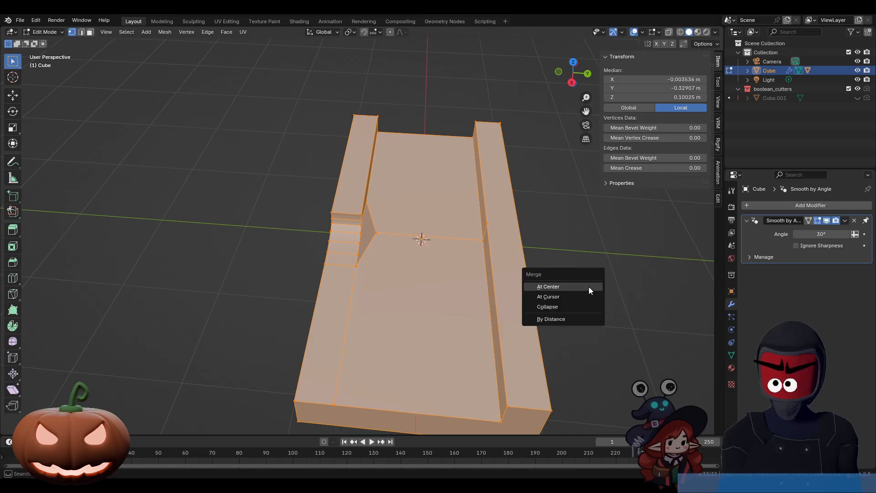
{"action": "left_click", "coordinate": [558, 319]}
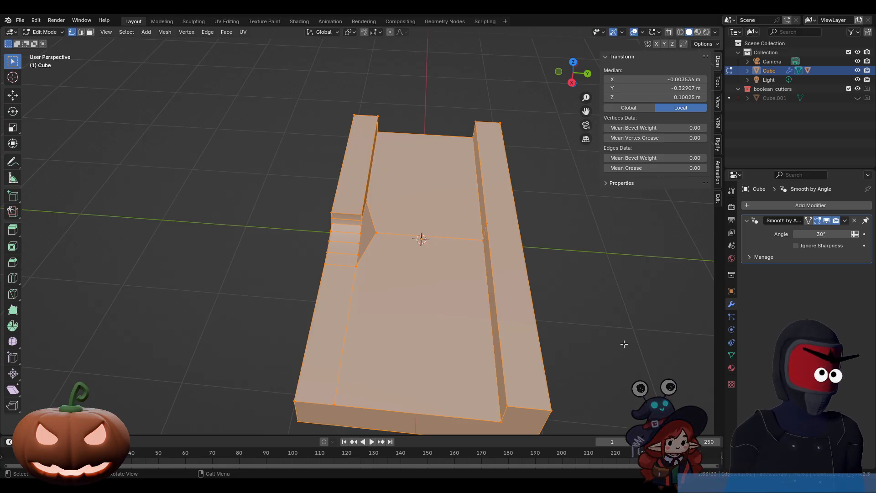
{"action": "key", "text": "m"}
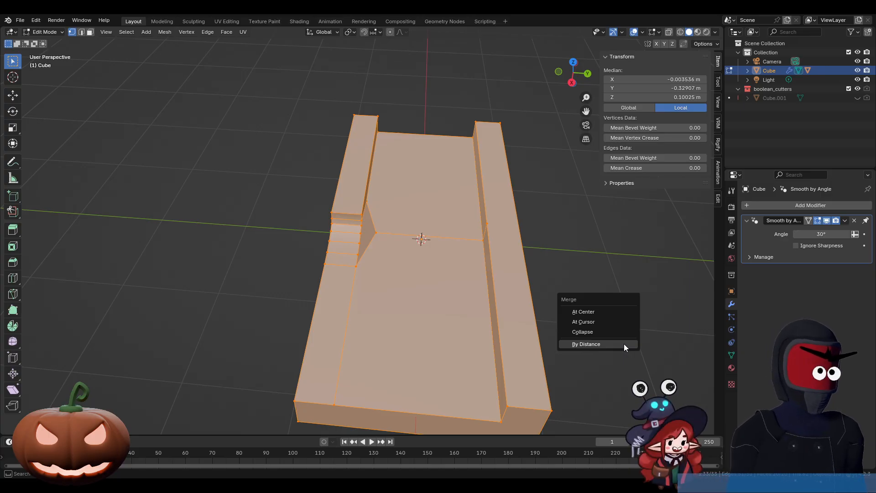
{"action": "left_click", "coordinate": [623, 343]}
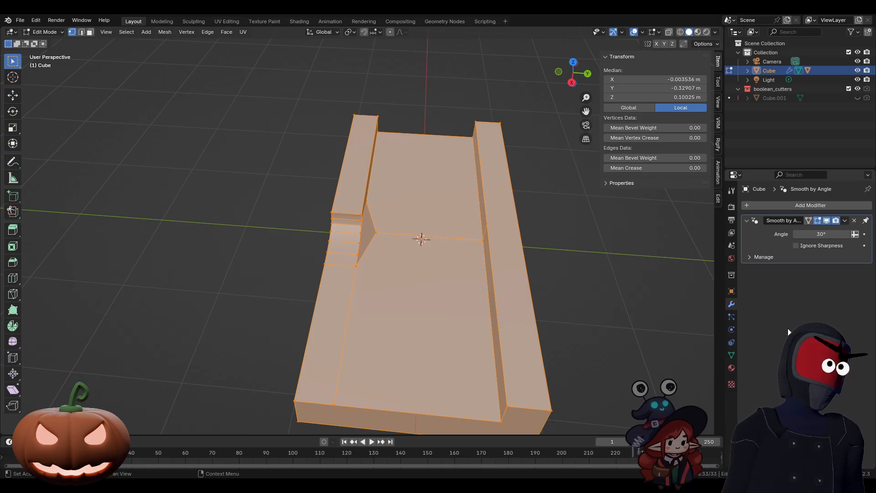
Mark the long floor edge on the -Y side, from the curved cut to the +X end, as a seam and as sharp
{"action": "key", "text": "2"}
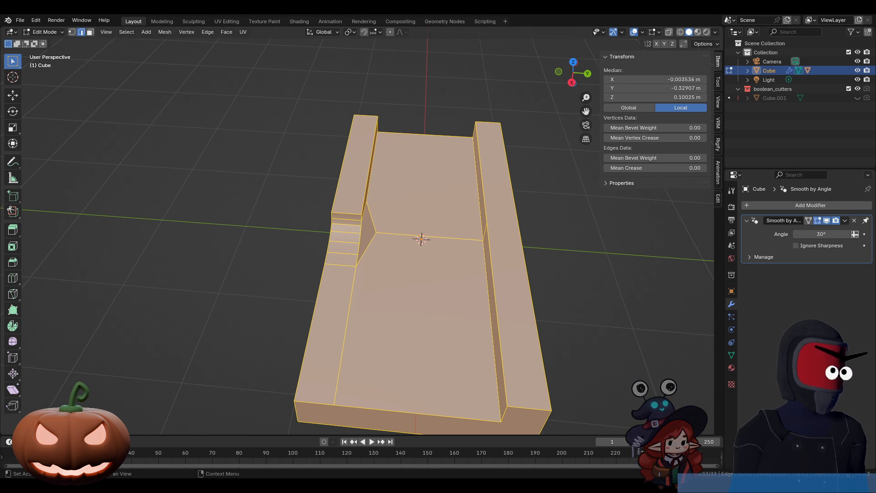
{"action": "left_click", "coordinate": [355, 297]}
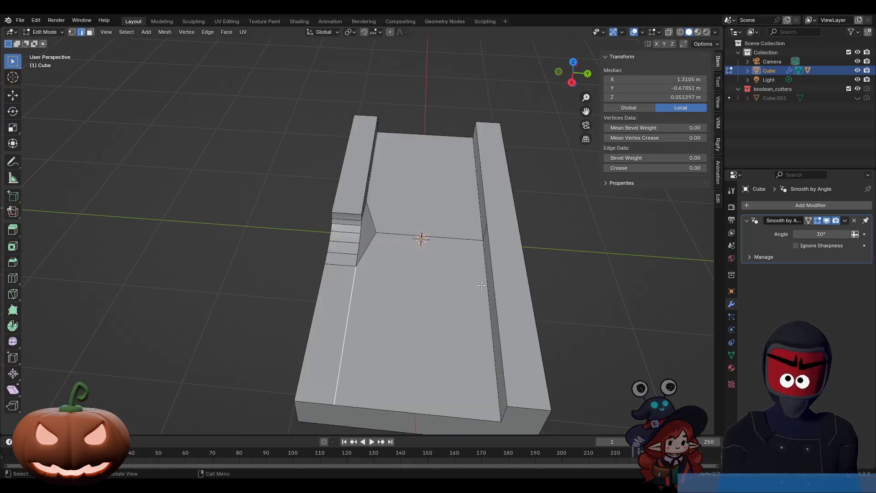
{"action": "key", "text": "ctrl"}
{"action": "key", "text": "ctrl+e"}
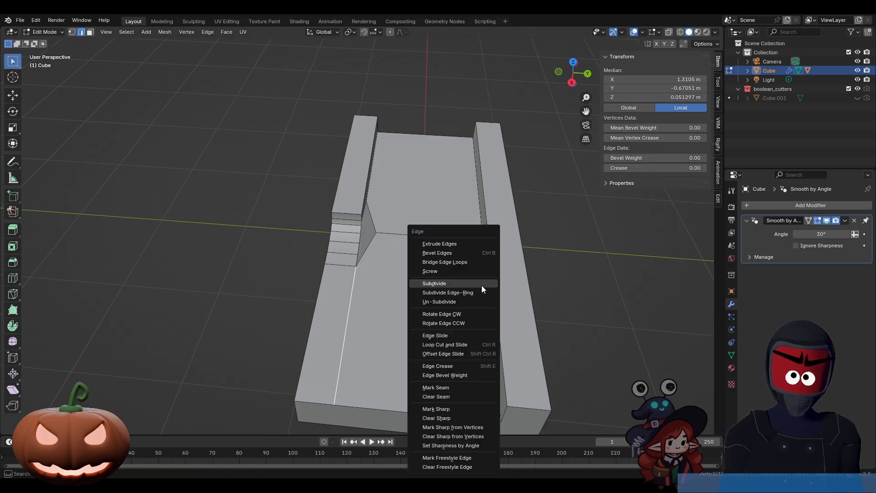
{"action": "left_click", "coordinate": [452, 387]}
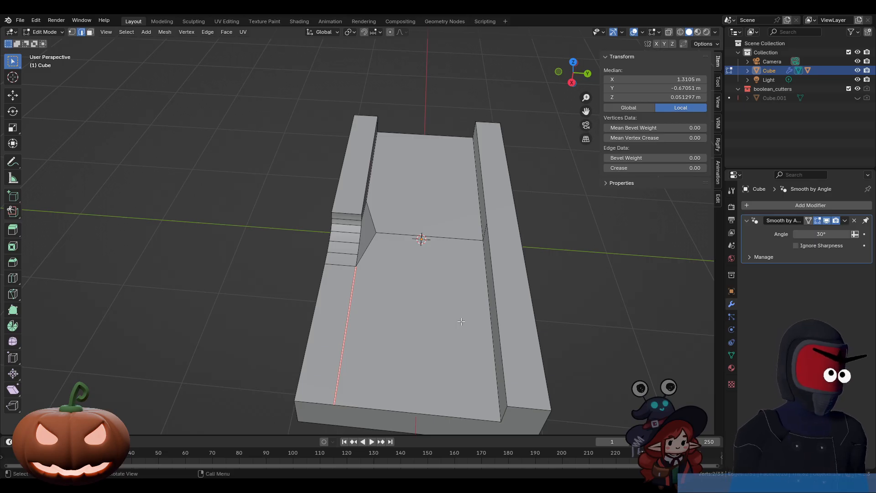
{"action": "key", "text": "ctrl+e"}
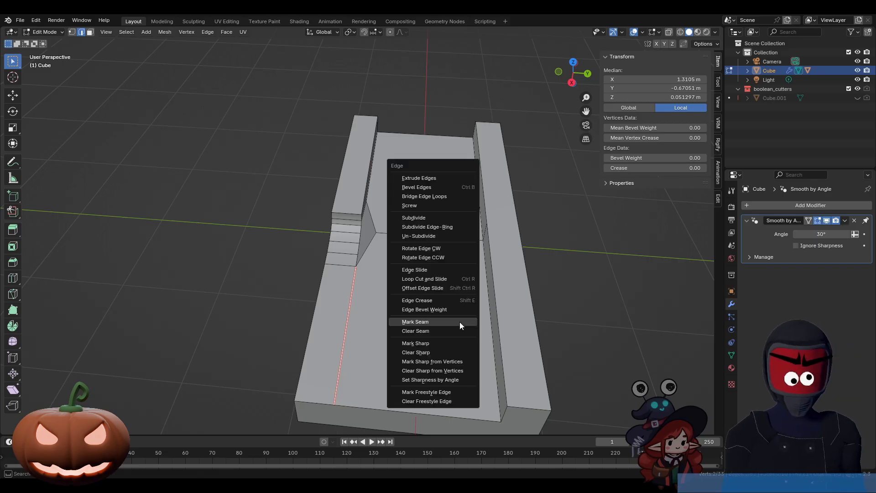
{"action": "left_click", "coordinate": [434, 343]}
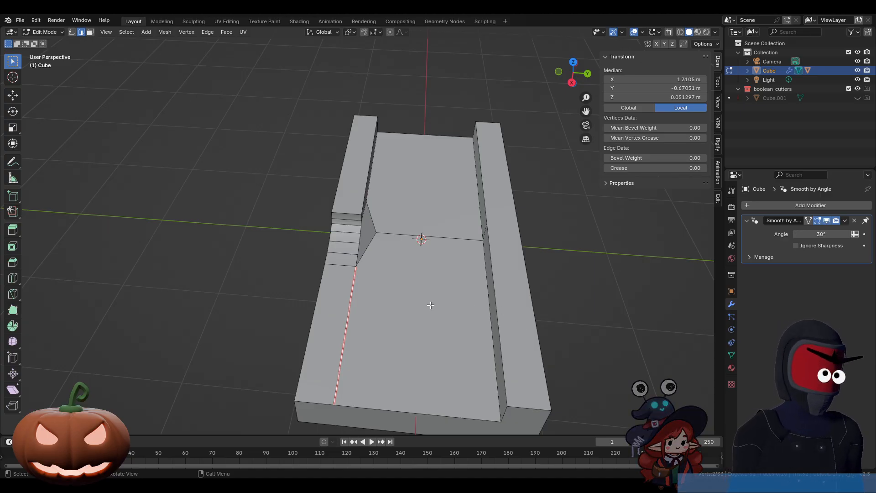
Examine the floor's crosswise edge and the Smooth by Angle modifier's Manage options, and check the slab's shading in Object Mode
{"action": "middle_click_drag", "start_coordinate": [455, 310], "coordinate": [492, 269]}
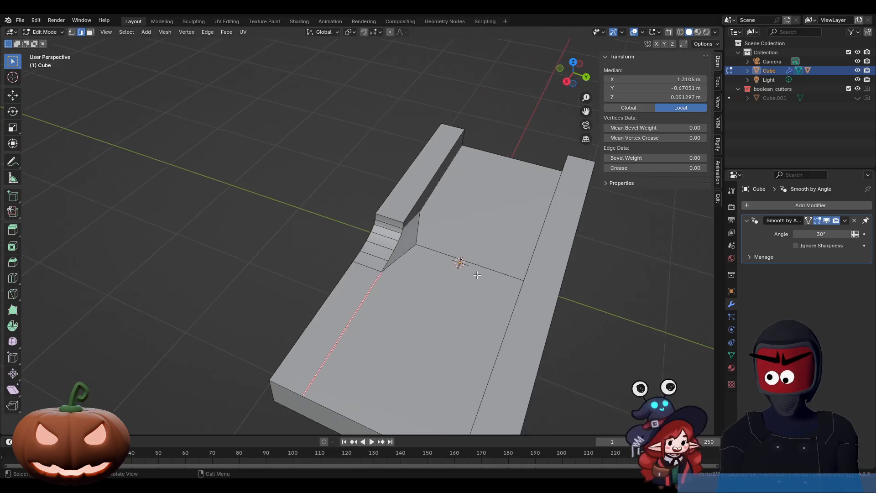
{"action": "left_click", "coordinate": [492, 269]}
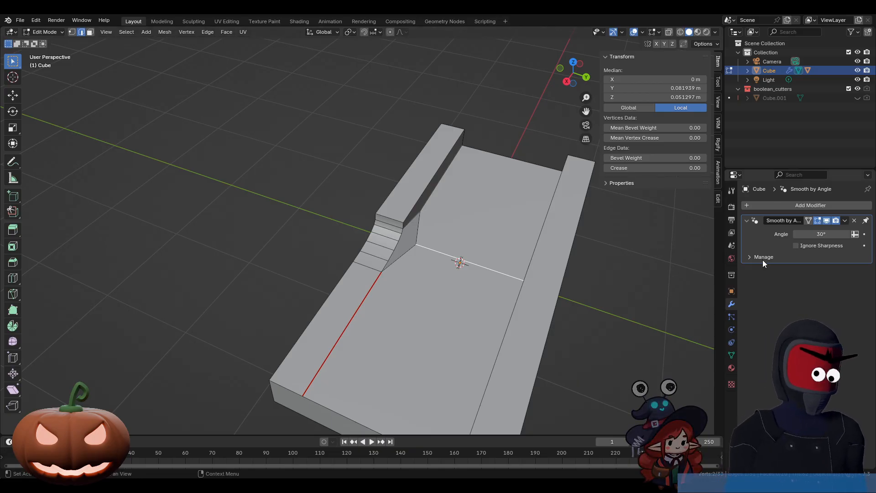
{"action": "left_click", "coordinate": [749, 256]}
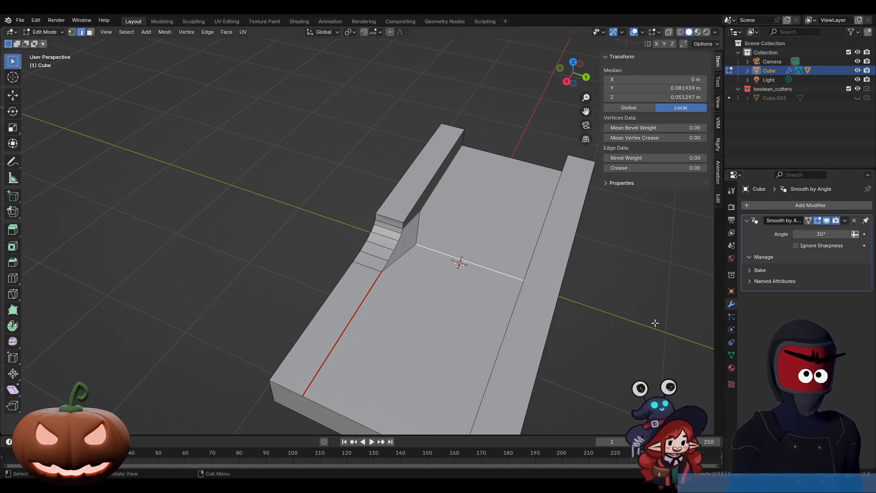
{"action": "middle_click_drag", "start_coordinate": [617, 317], "coordinate": [539, 303]}
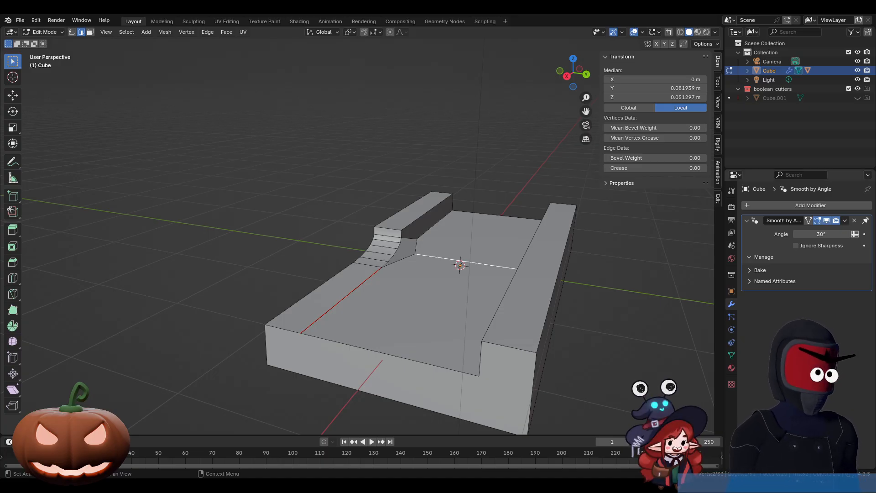
{"action": "key", "text": "Tab"}
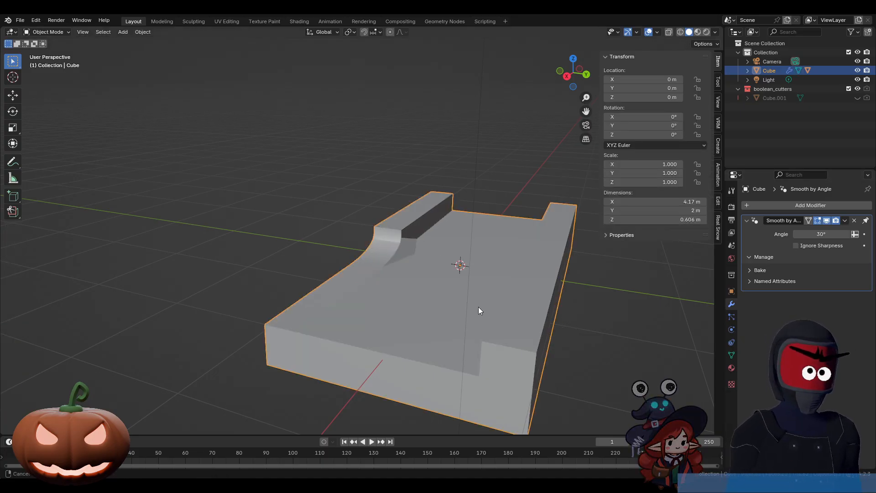
{"action": "middle_click_drag", "start_coordinate": [478, 307], "coordinate": [526, 330]}
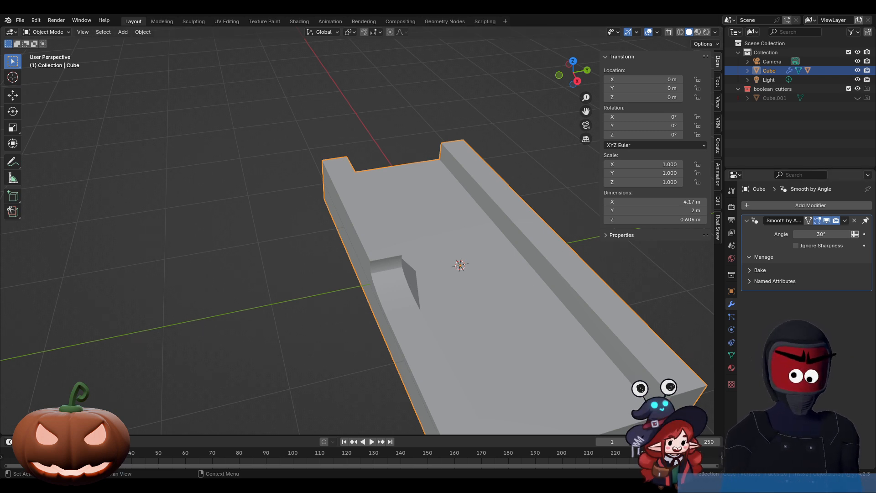
Remove the Smooth by Angle modifier from the slab to compare the shading, and undo the removal
{"action": "left_click", "coordinate": [854, 220]}
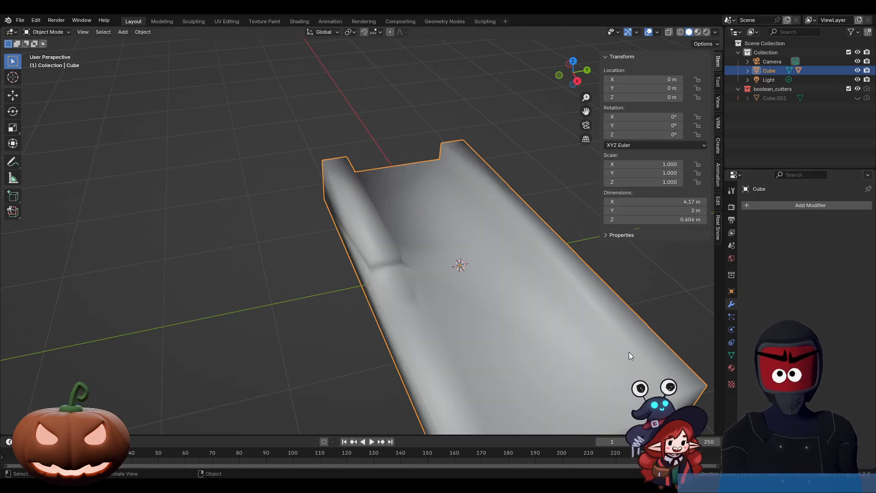
{"action": "key", "text": "ctrl+z"}
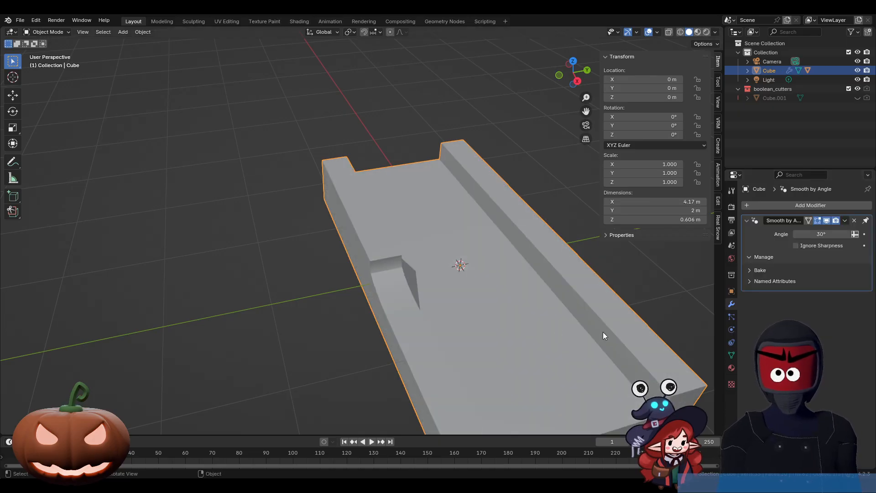
Add a Bézier curve at the scene origin, inside the slab
{"action": "mouse_move", "coordinate": [602, 334]}
{"action": "middle_mouse_down"}
{"action": "mouse_move", "coordinate": [561, 333]}
{"action": "mouse_move", "coordinate": [555, 342]}
{"action": "mouse_move", "coordinate": [533, 335]}
{"action": "mouse_move", "coordinate": [528, 346]}
{"action": "middle_mouse_up"}
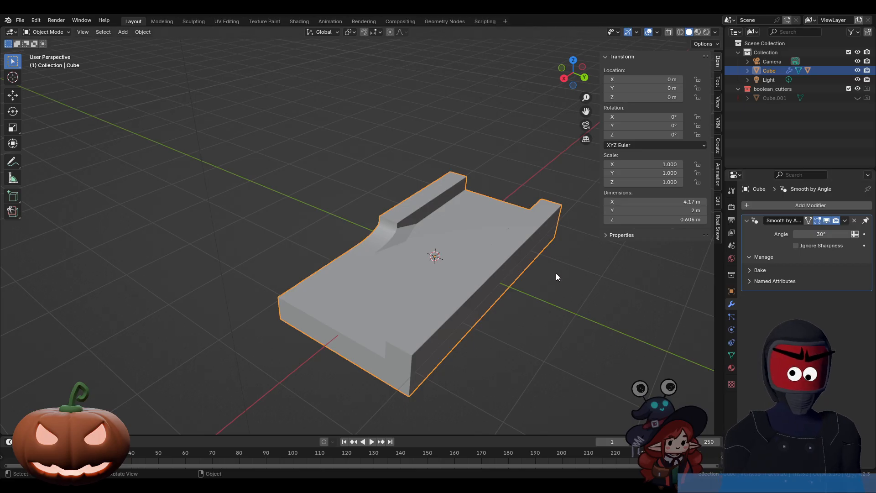
{"action": "middle_click_drag", "start_coordinate": [394, 254], "coordinate": [387, 299]}
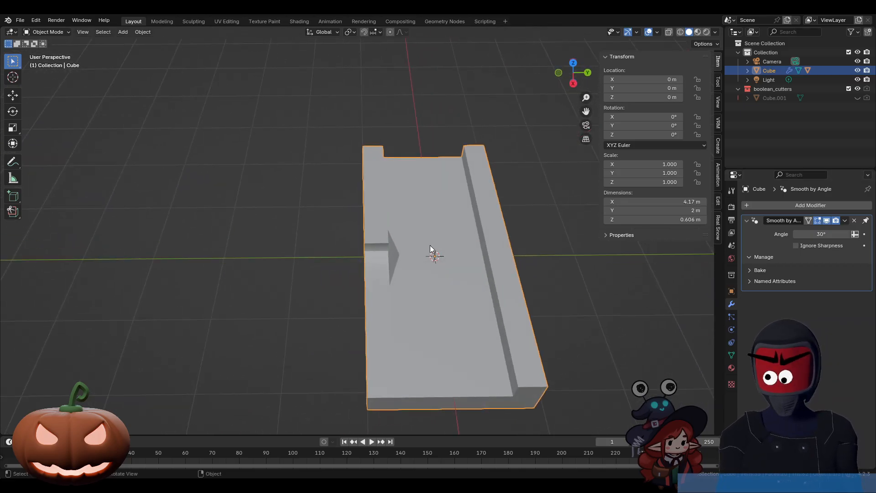
{"action": "key", "text": "shift+a"}
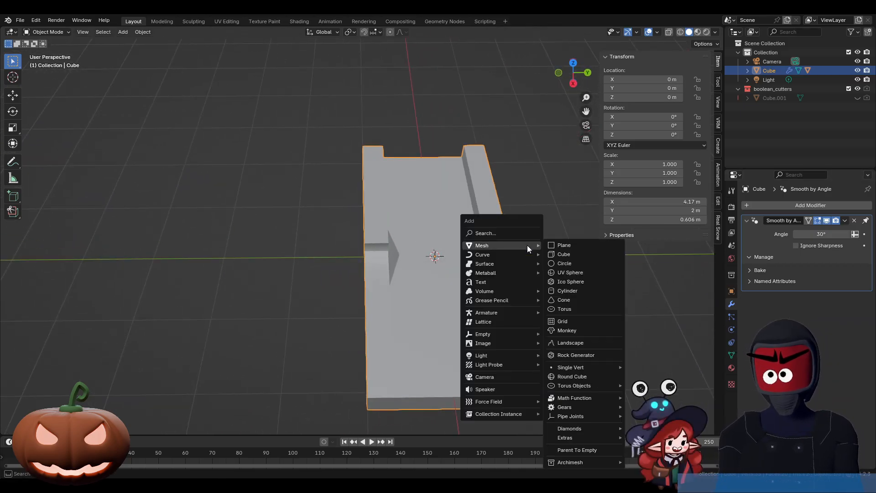
{"action": "mouse_move", "coordinate": [510, 256]}
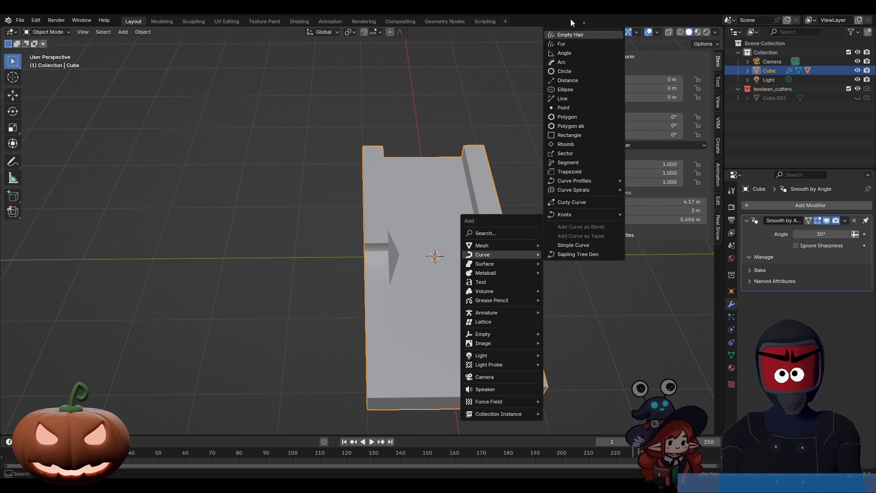
{"action": "mouse_move", "coordinate": [571, 21]}
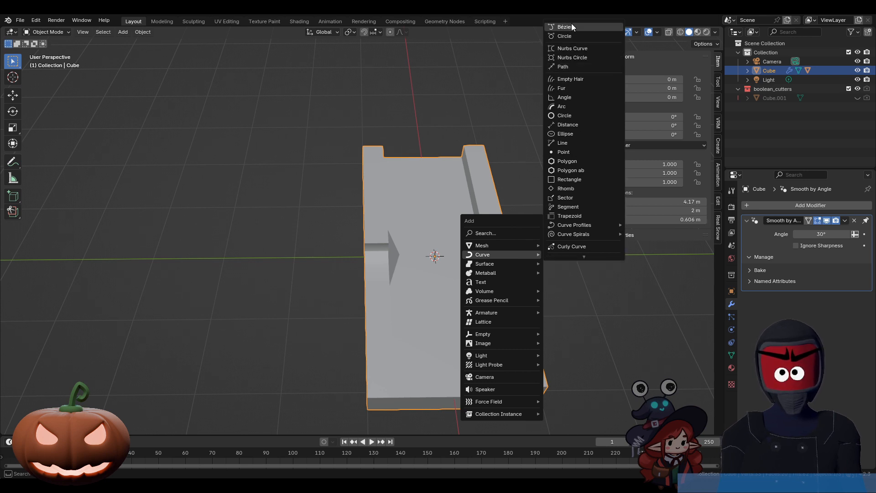
{"action": "left_click", "coordinate": [567, 27]}
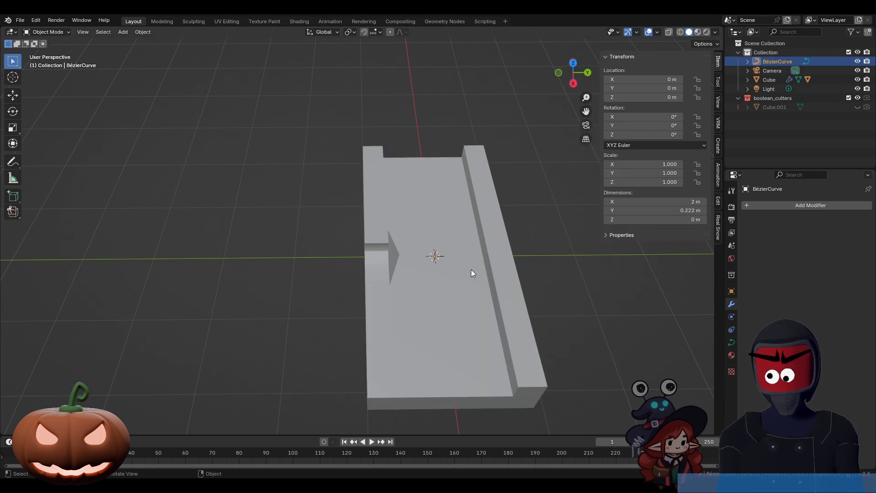
Check the Bézier curve's control points in Edit Mode and raise the whole curve about 0.23 m along Z above the slab's floor
{"action": "key", "text": "Tab"}
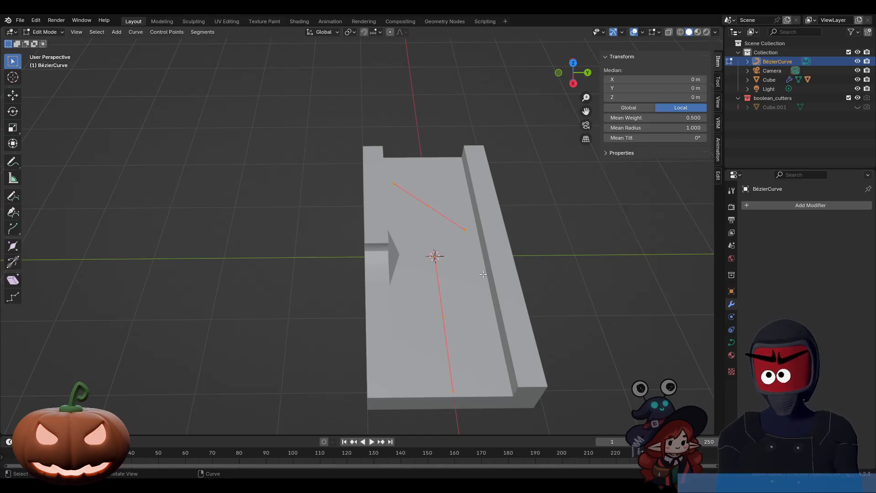
{"action": "middle_click_drag", "start_coordinate": [467, 280], "coordinate": [555, 313]}
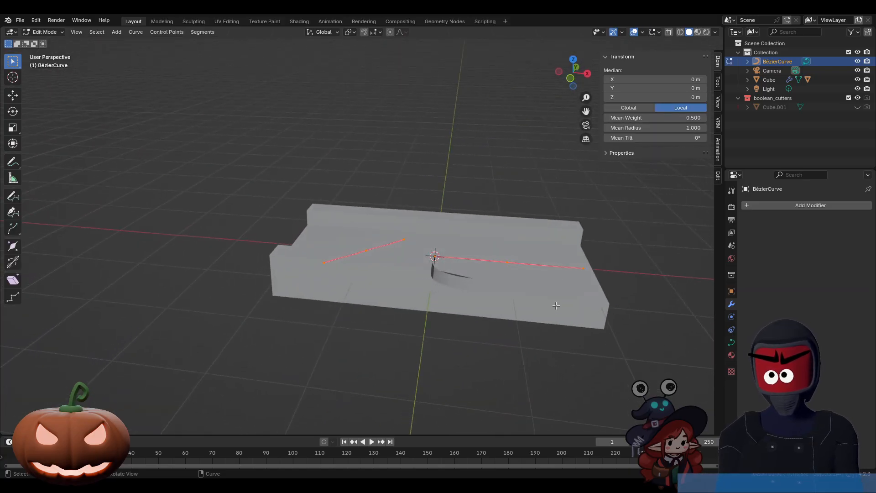
{"action": "key", "text": "Tab"}
{"action": "key", "text": "g"}
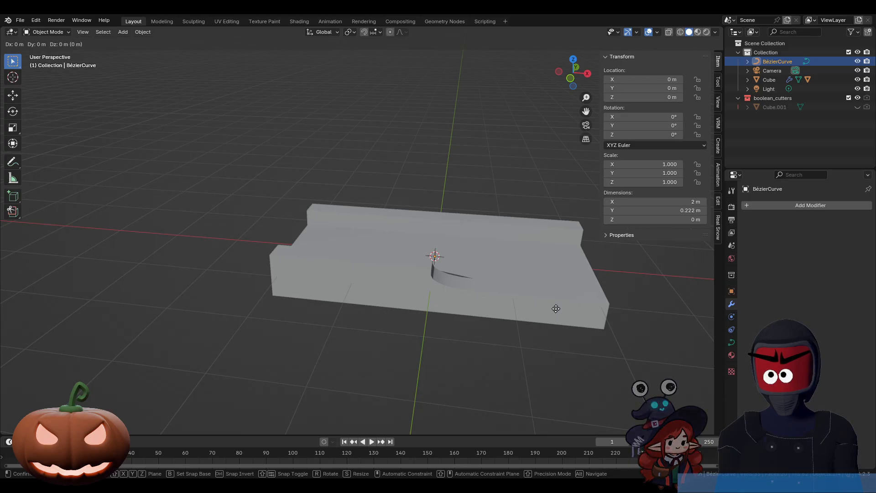
{"action": "key", "text": "z"}
{"action": "left_click", "coordinate": [558, 295]}
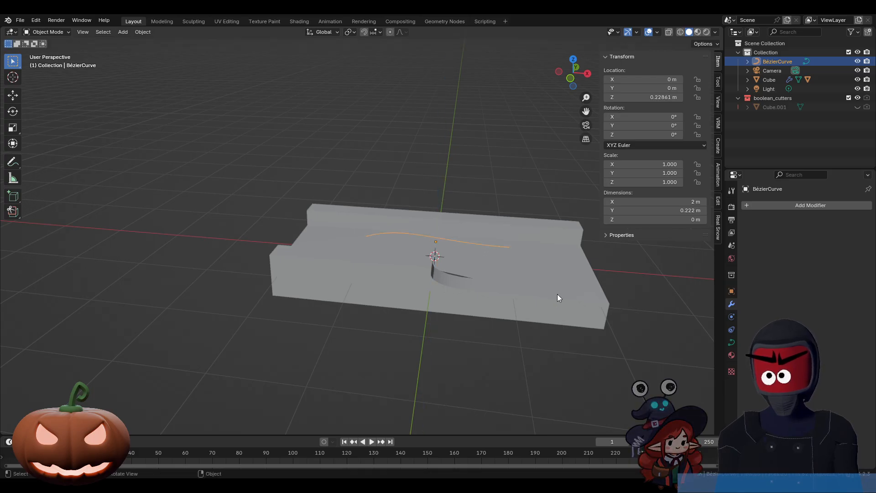
Delete the Bézier curve's control point at the +X end and select the remaining one at the -X end
{"action": "key", "text": "Tab"}
{"action": "key", "text": "x"}
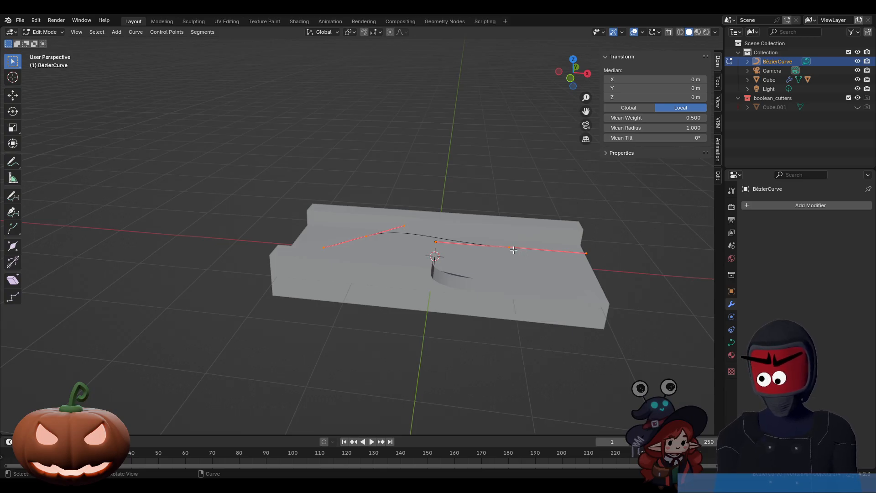
{"action": "left_click", "coordinate": [510, 248]}
{"action": "key", "text": "x"}
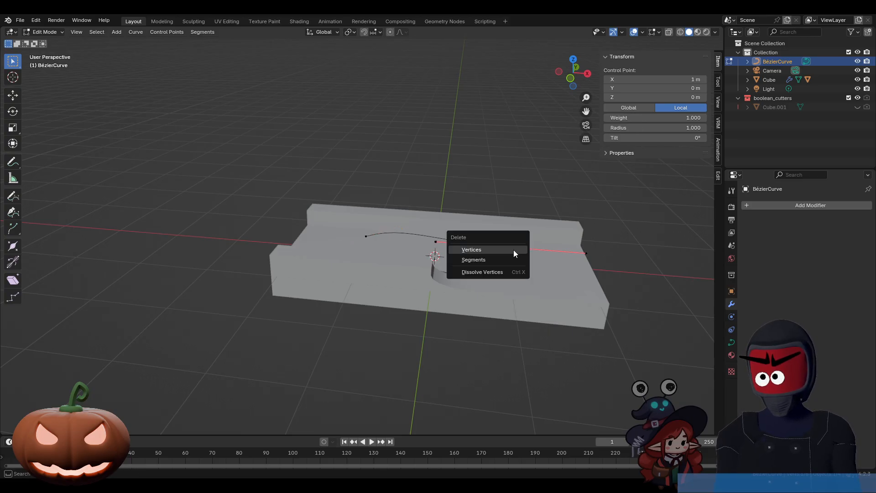
{"action": "left_click", "coordinate": [513, 251]}
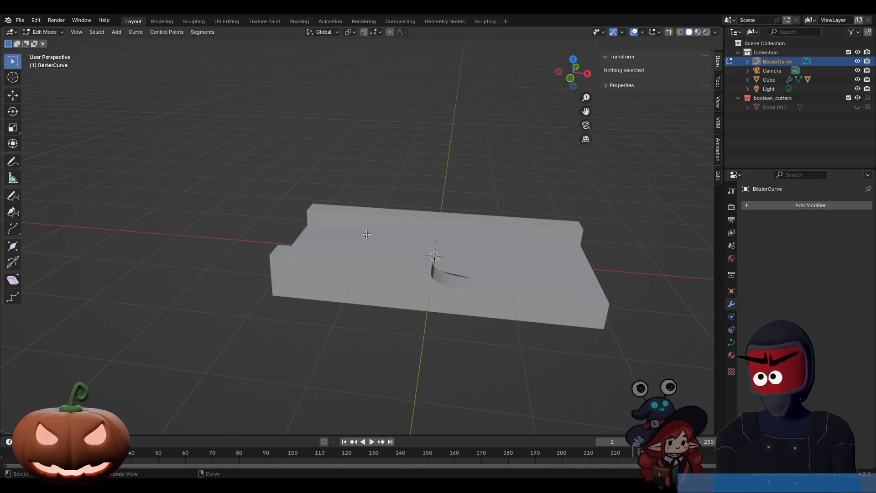
{"action": "left_click", "coordinate": [367, 234]}
{"action": "middle_click_drag", "start_coordinate": [379, 262], "coordinate": [405, 278]}
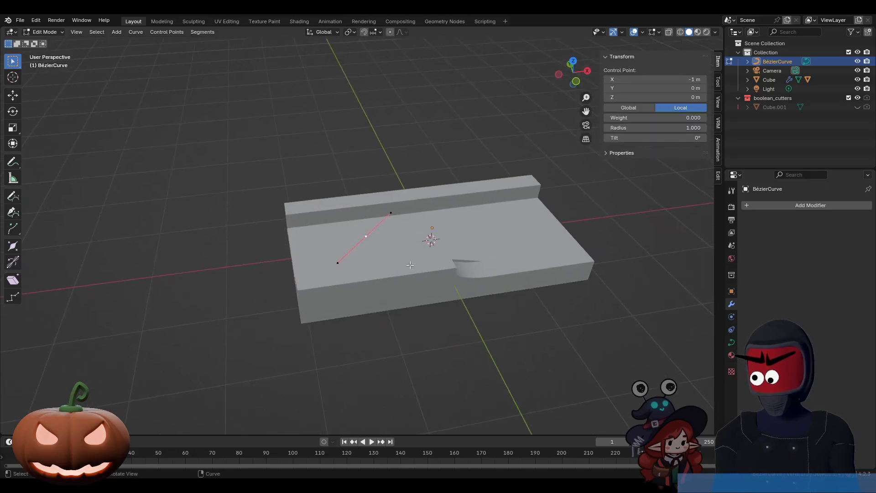
Sketch a short freehand annotation arc from the curve's remaining control point, and undo the annotation
{"action": "left_click", "coordinate": [13, 161]}
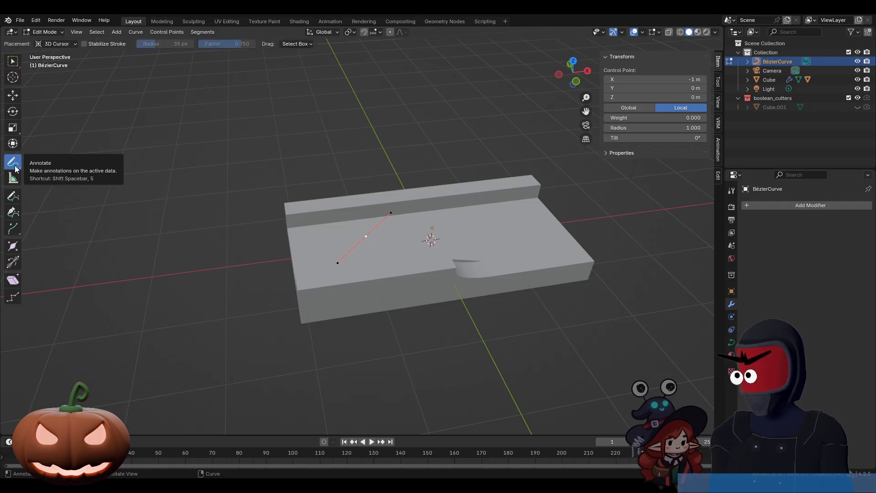
{"action": "left_click", "coordinate": [16, 169]}
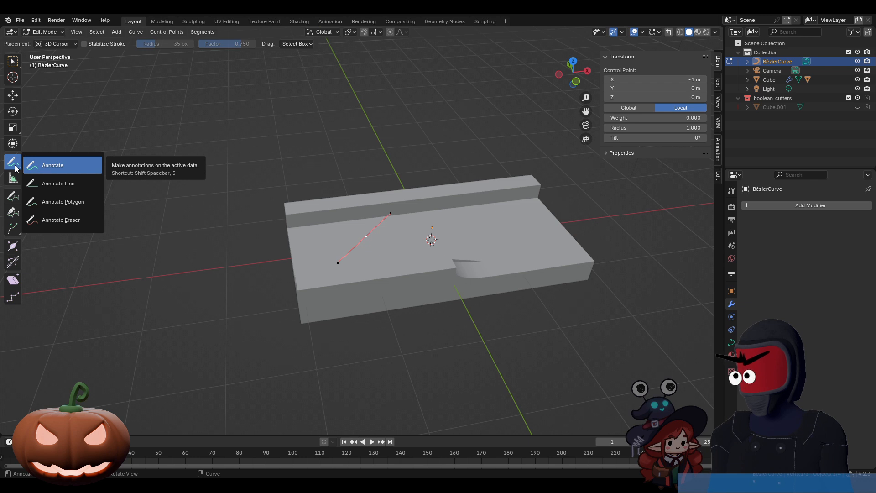
{"action": "mouse_move", "coordinate": [367, 236]}
{"action": "left_mouse_down"}
{"action": "mouse_move", "coordinate": [382, 224]}
{"action": "mouse_move", "coordinate": [416, 234]}
{"action": "left_mouse_up"}
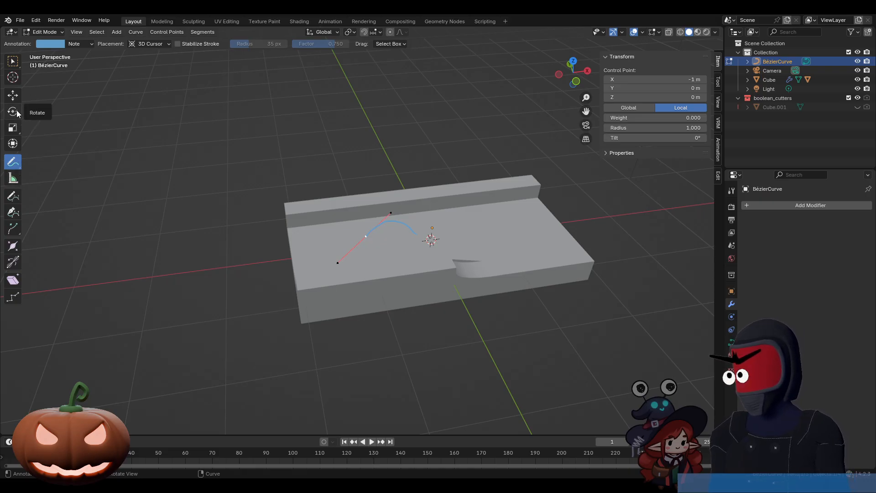
{"action": "right_click", "coordinate": [388, 227]}
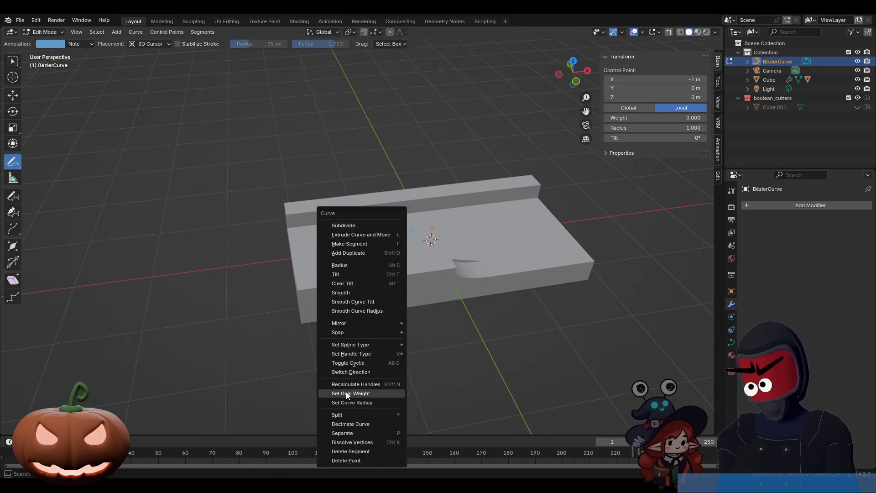
{"action": "left_click", "coordinate": [336, 451]}
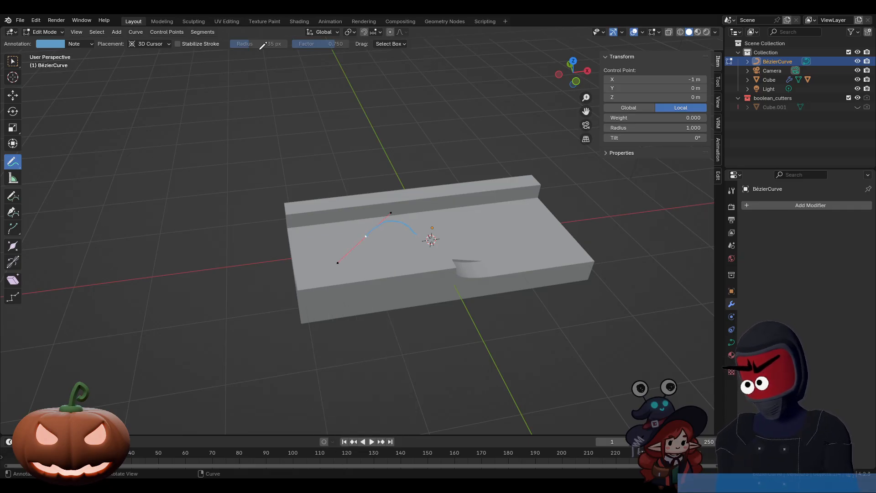
{"action": "left_click", "coordinate": [136, 32]}
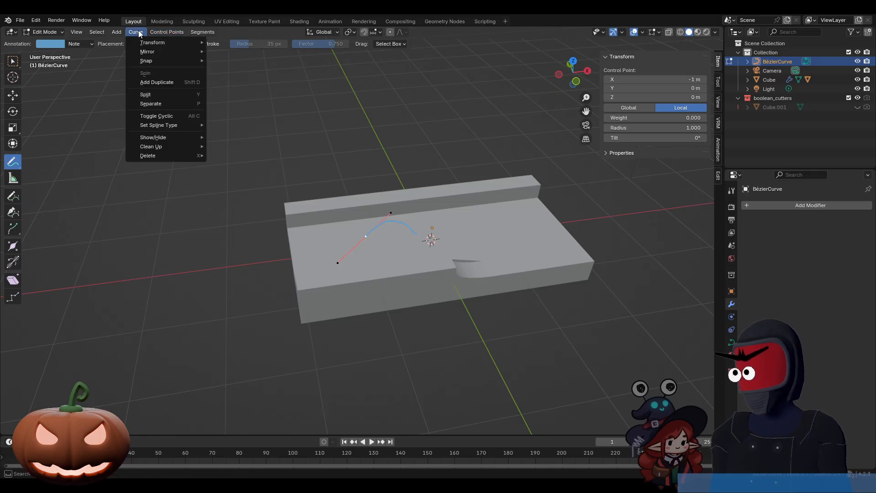
{"action": "mouse_move", "coordinate": [144, 53]}
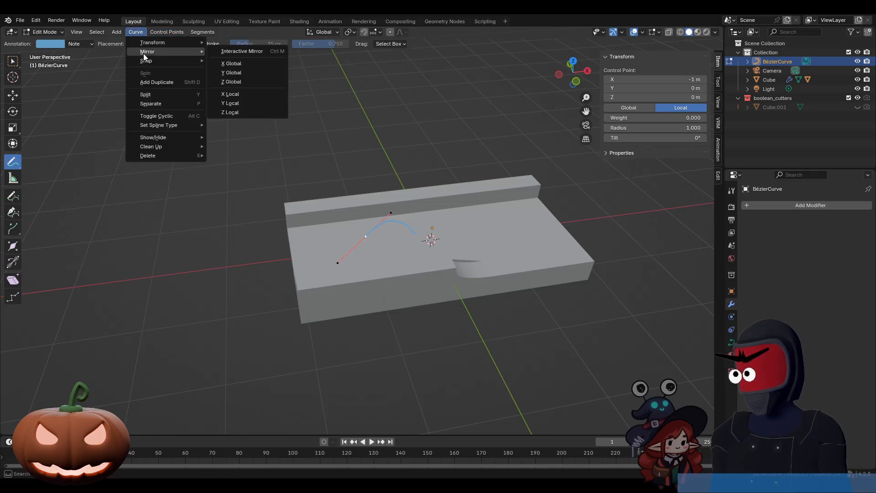
{"action": "key", "text": "ctrl+z"}
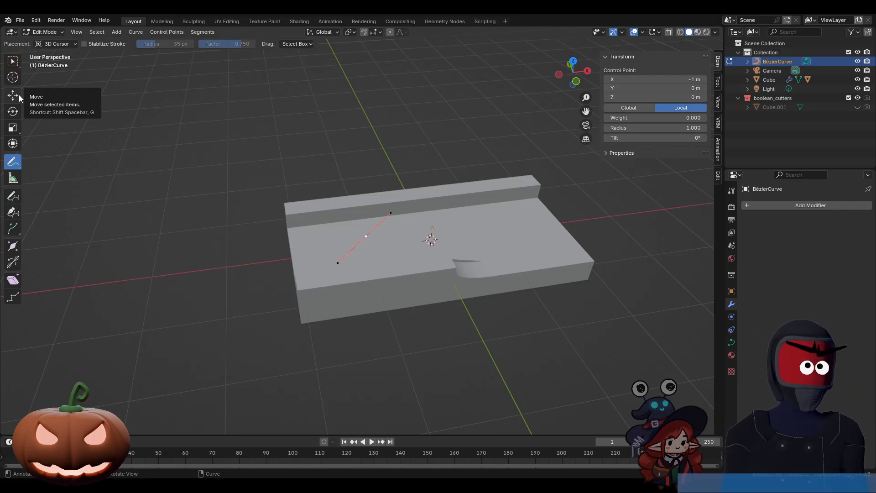
Delete the Bézier curve object in Object Mode and choose Select Box as the selection tool
{"action": "key", "text": "Tab"}
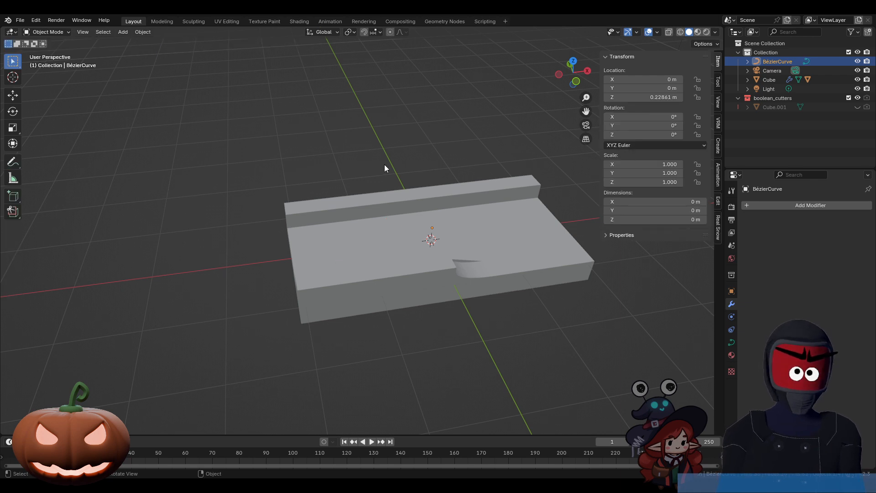
{"action": "key", "text": "x"}
{"action": "left_click", "coordinate": [420, 144]}
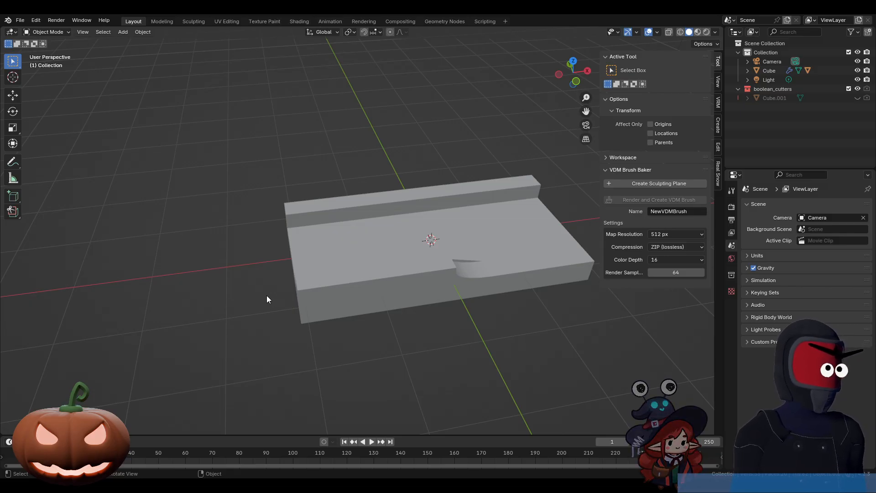
{"action": "left_click", "coordinate": [11, 67]}
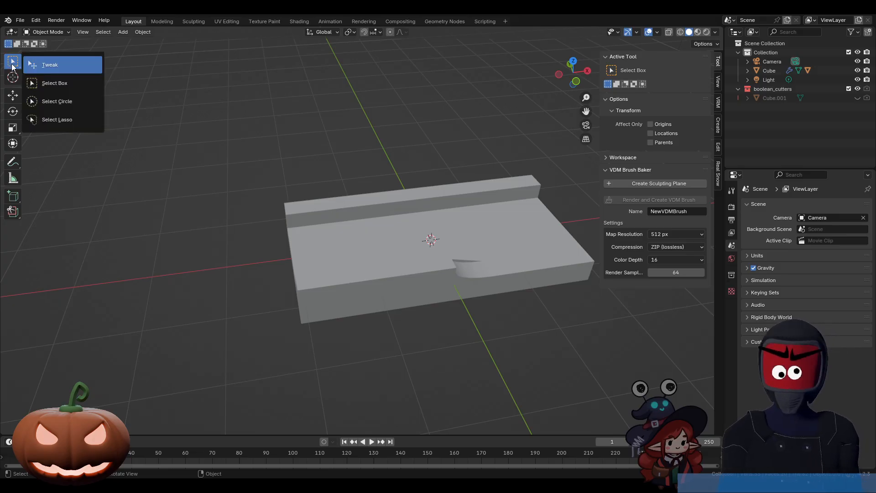
{"action": "left_click", "coordinate": [62, 81]}
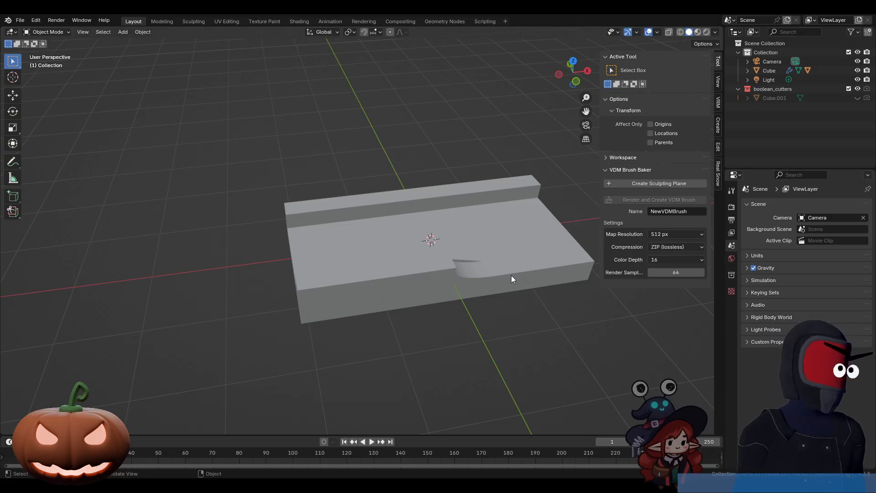
Add a new cube mesh at the scene origin, overlapping the slab
{"action": "left_click", "coordinate": [410, 249]}
{"action": "key", "text": "shift+a"}
{"action": "mouse_move", "coordinate": [452, 297]}
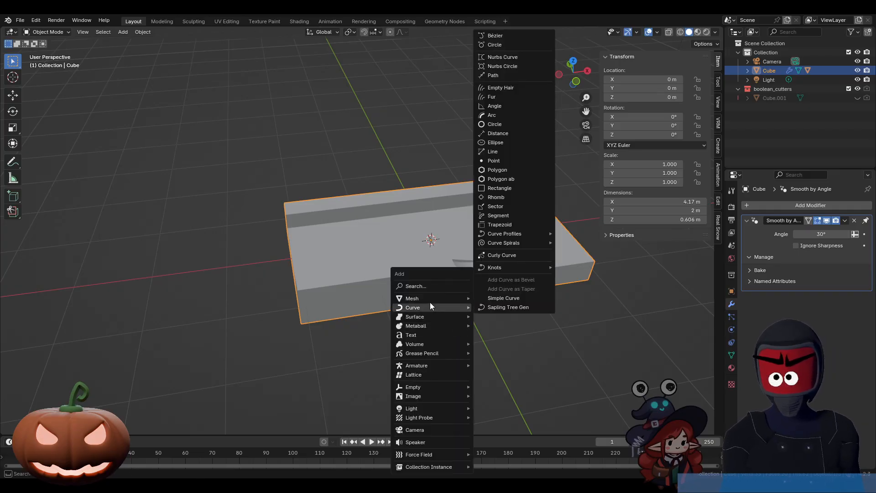
{"action": "left_click", "coordinate": [498, 92]}
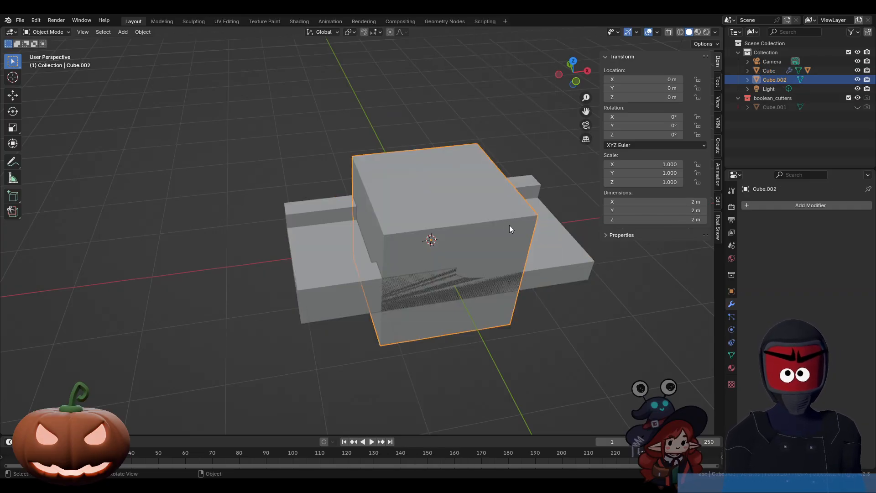
Move the new cube along X to about 1.6 m and scale it along X to about 0.27, forming a thin upright block
{"action": "key", "text": "g"}
{"action": "key", "text": "x"}
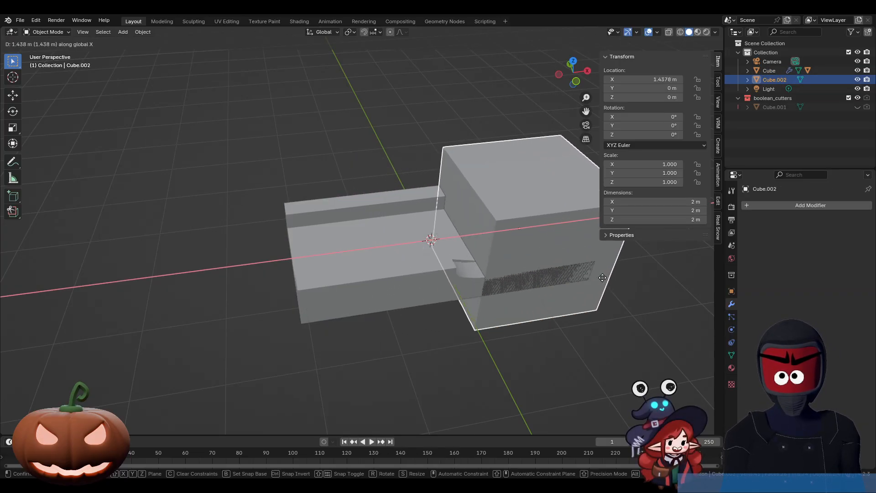
{"action": "left_click", "coordinate": [608, 277]}
{"action": "key", "text": "s"}
{"action": "key", "text": "x"}
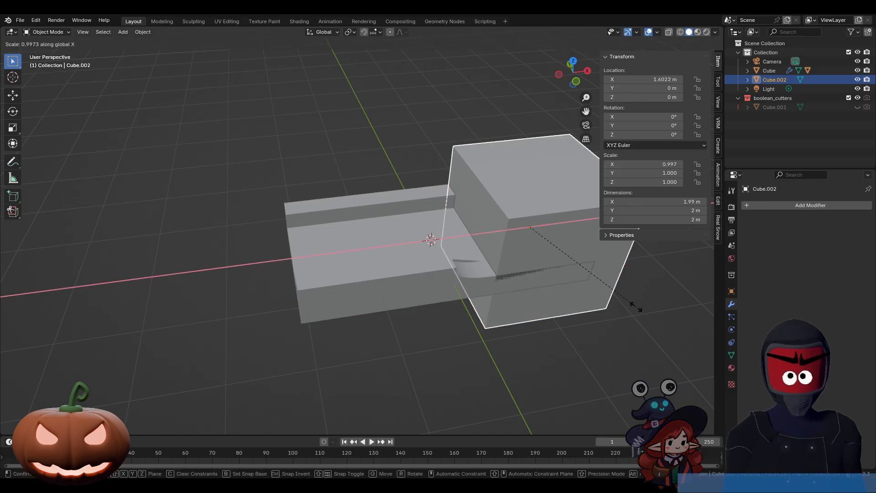
{"action": "left_click", "coordinate": [604, 343]}
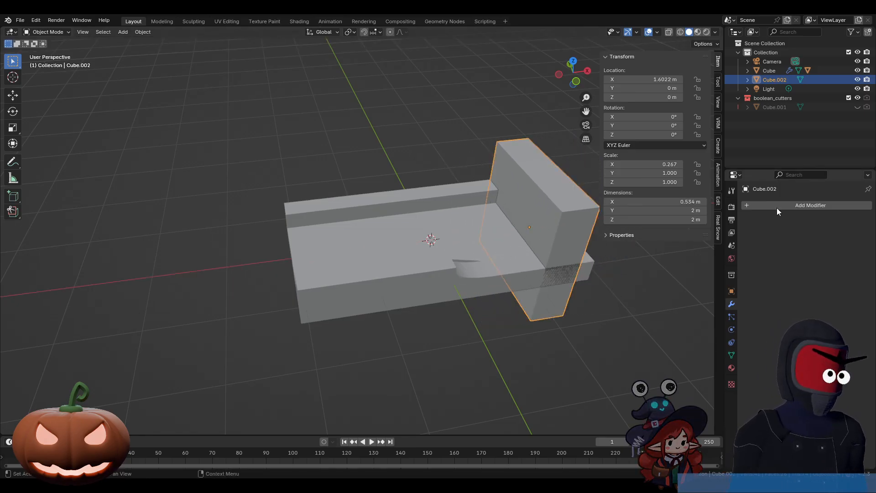
Add an Array modifier to the thin upright block
{"action": "left_click", "coordinate": [799, 206]}
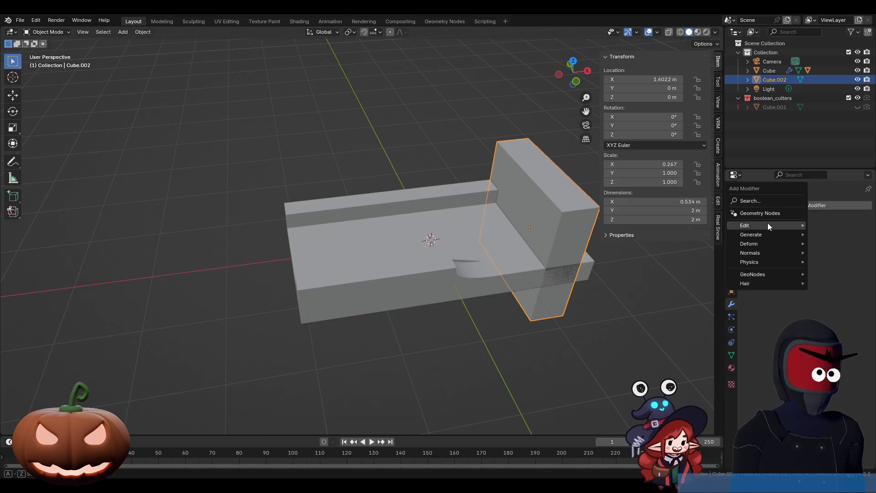
{"action": "mouse_move", "coordinate": [755, 239]}
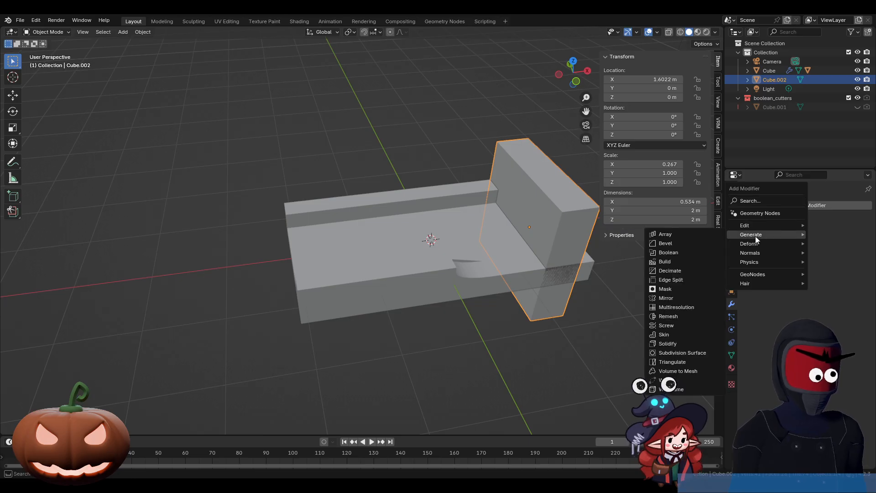
{"action": "left_click", "coordinate": [718, 234]}
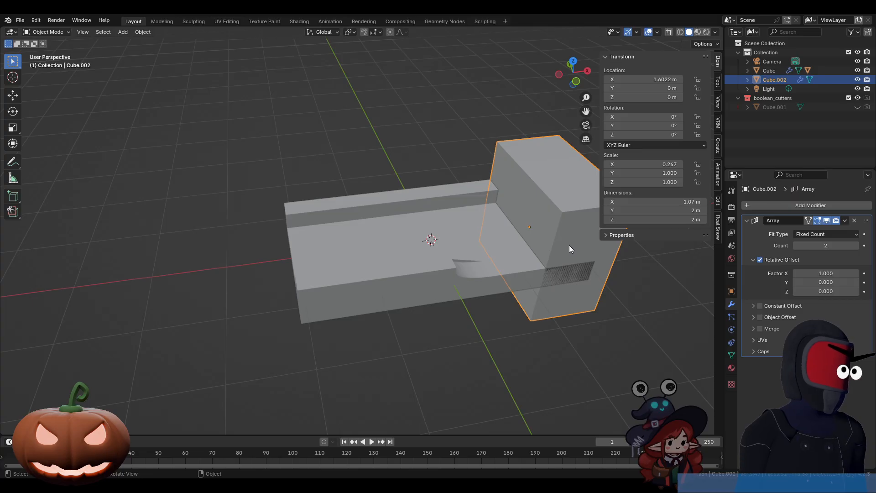
Move the block with the Array modifier along X to about -0.8 m, across the slab
{"action": "key", "text": "g"}
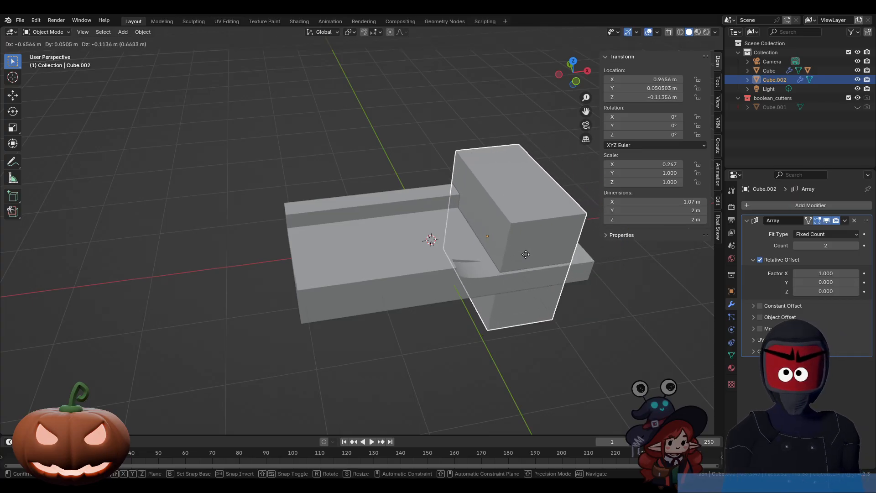
{"action": "key", "text": "x"}
{"action": "left_click", "coordinate": [418, 258]}
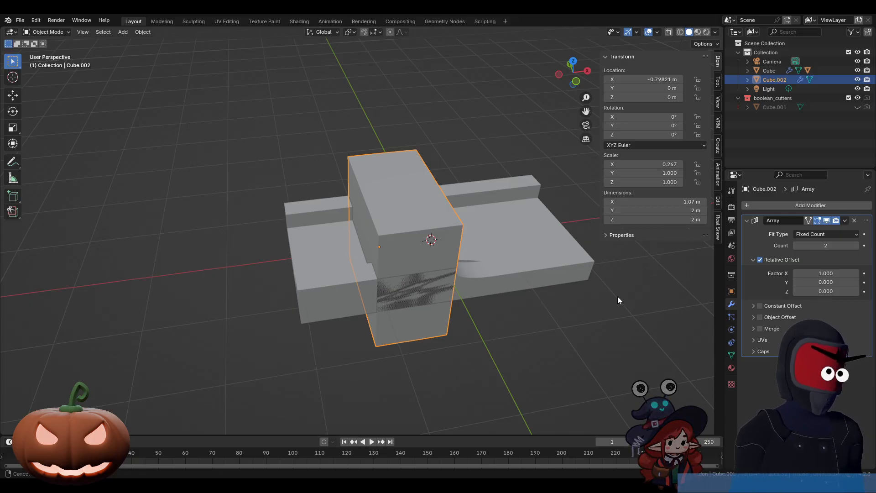
{"action": "middle_click_drag", "start_coordinate": [617, 299], "coordinate": [581, 312]}
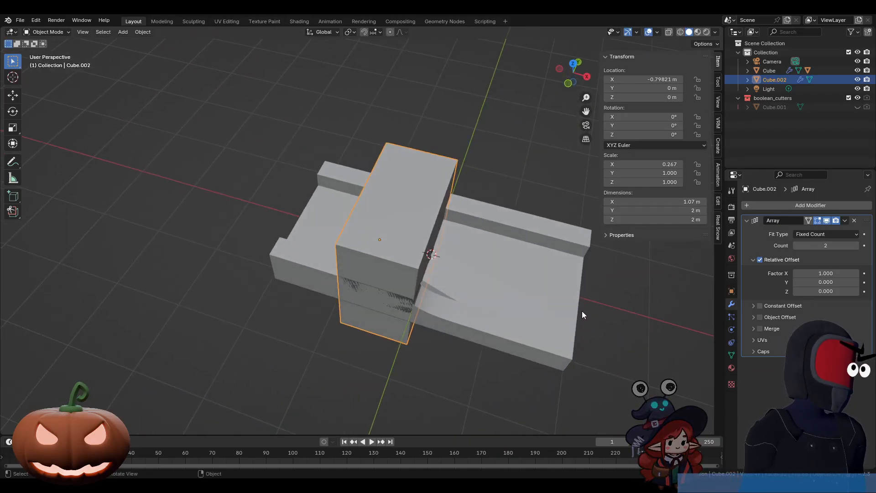
Try a relative offset factor of 0.3 along Y on the Array modifier and set it back to 0
{"action": "left_click", "coordinate": [856, 281]}
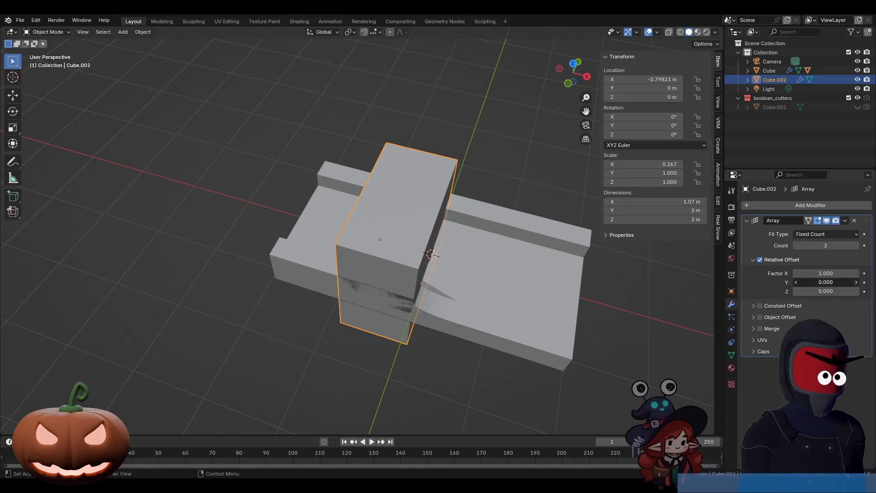
{"action": "left_click", "coordinate": [856, 282]}
{"action": "left_click", "coordinate": [856, 282]}
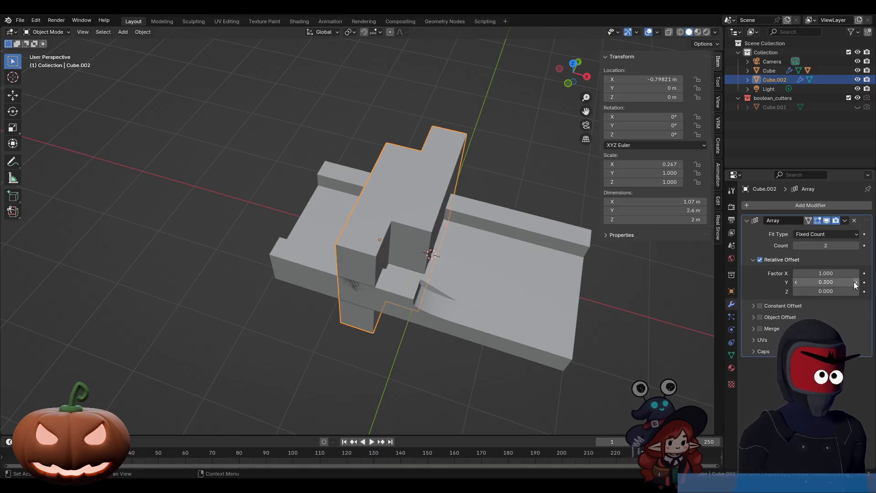
{"action": "left_click", "coordinate": [795, 282]}
{"action": "left_click", "coordinate": [795, 282]}
{"action": "left_click", "coordinate": [795, 282]}
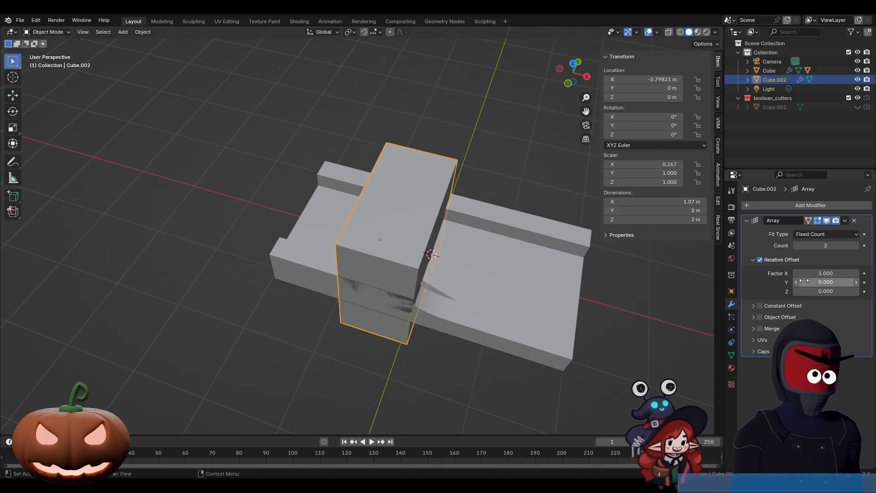
Set the Array modifier's relative offset factor along X to 1.2, leaving a gap between the copies
{"action": "left_click", "coordinate": [855, 273]}
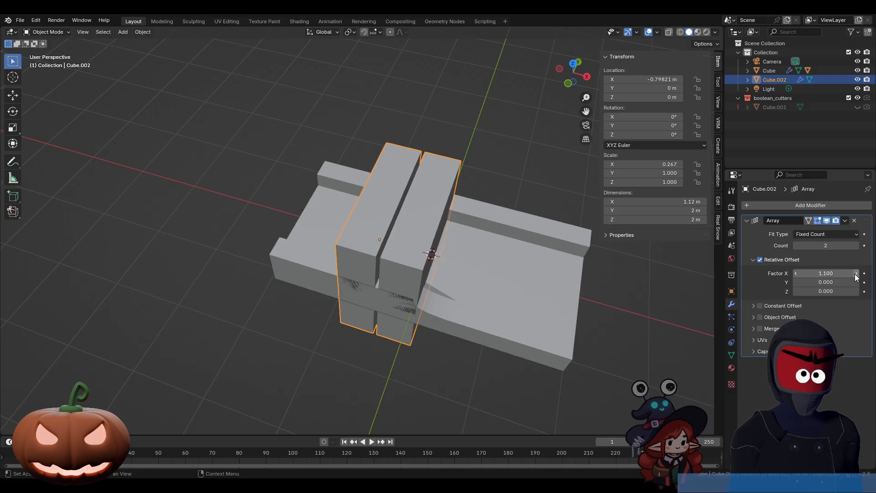
{"action": "left_click", "coordinate": [855, 273]}
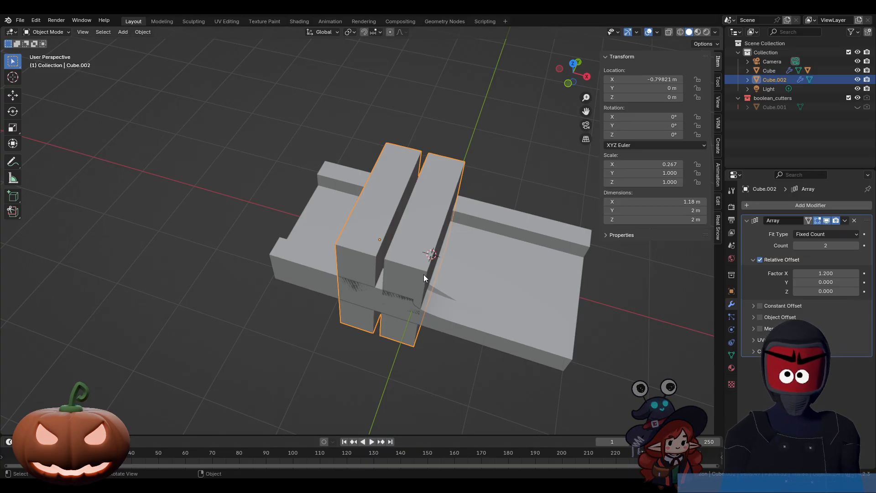
Hide the slab and the arrayed block in the viewport and add a Bézier curve at the scene origin
{"action": "left_click", "coordinate": [858, 79]}
{"action": "left_click", "coordinate": [857, 71]}
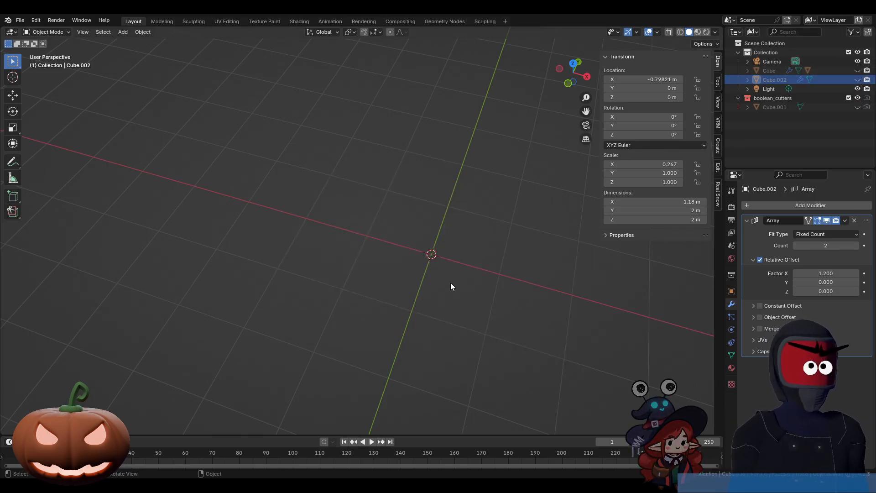
{"action": "key", "text": "shift+a"}
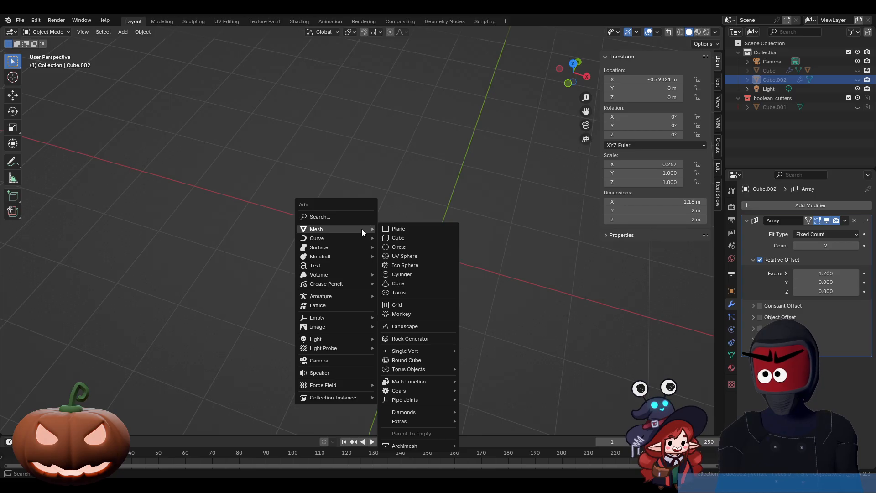
{"action": "mouse_move", "coordinate": [351, 238]}
{"action": "left_click", "coordinate": [394, 237]}
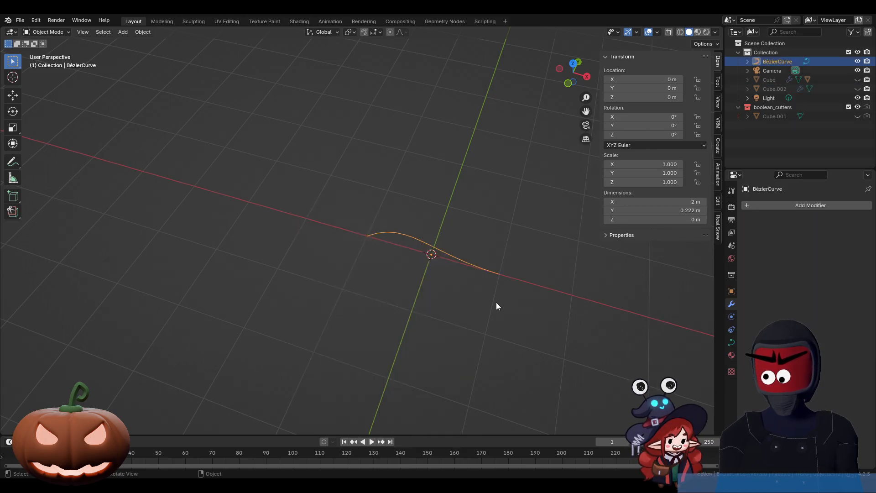
Delete all control points of the Bézier curve in Edit Mode, leaving an empty curve object
{"action": "key", "text": "Tab"}
{"action": "key", "text": "x"}
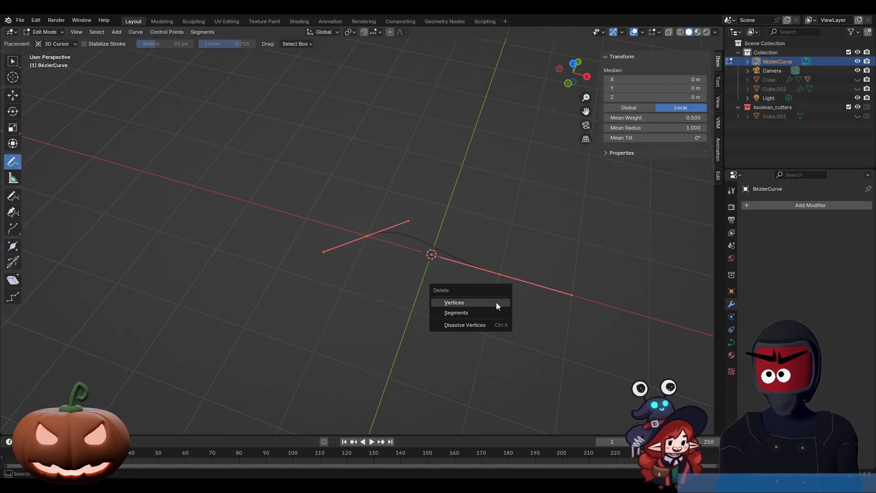
{"action": "left_click", "coordinate": [496, 306]}
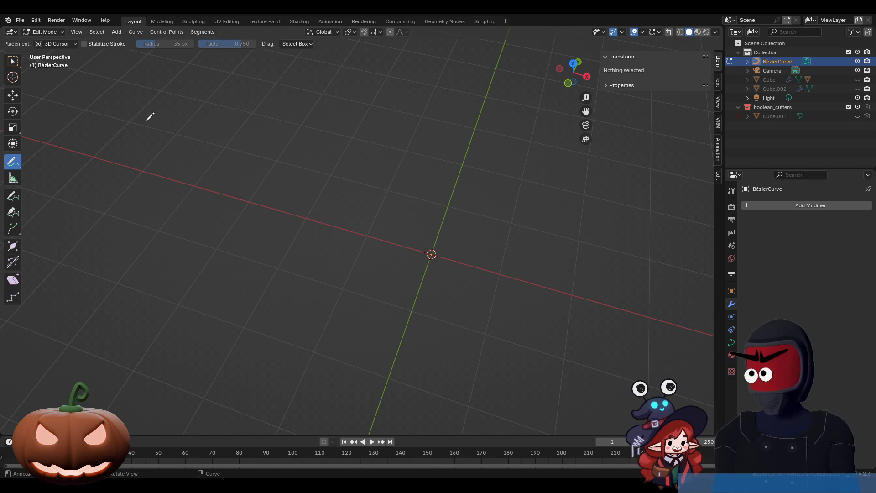
Try drawing a wavy stroke near the origin with the Annotate tool and undo it
{"action": "left_click_drag", "start_coordinate": [388, 237], "coordinate": [511, 261]}
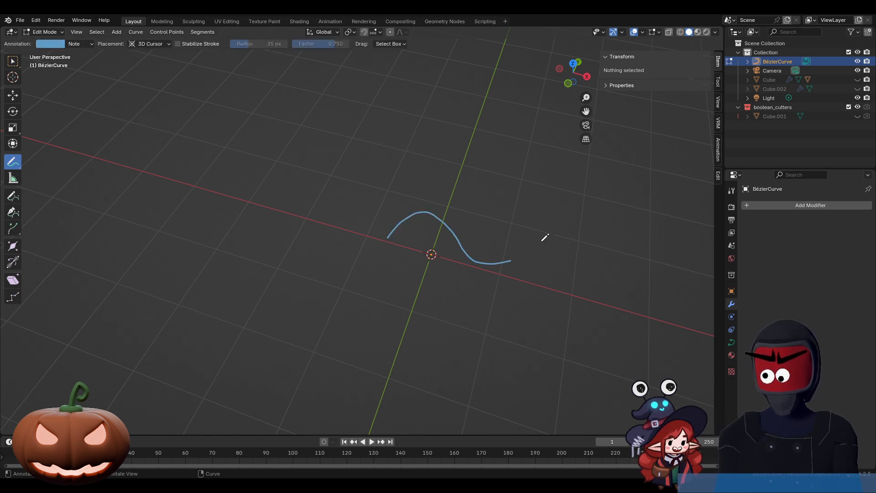
{"action": "key", "text": "ctrl+z"}
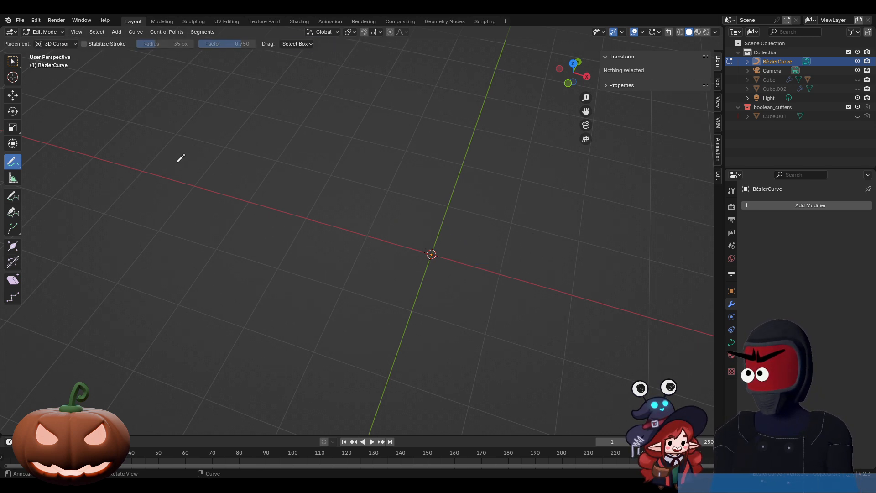
{"action": "left_click", "coordinate": [73, 44]}
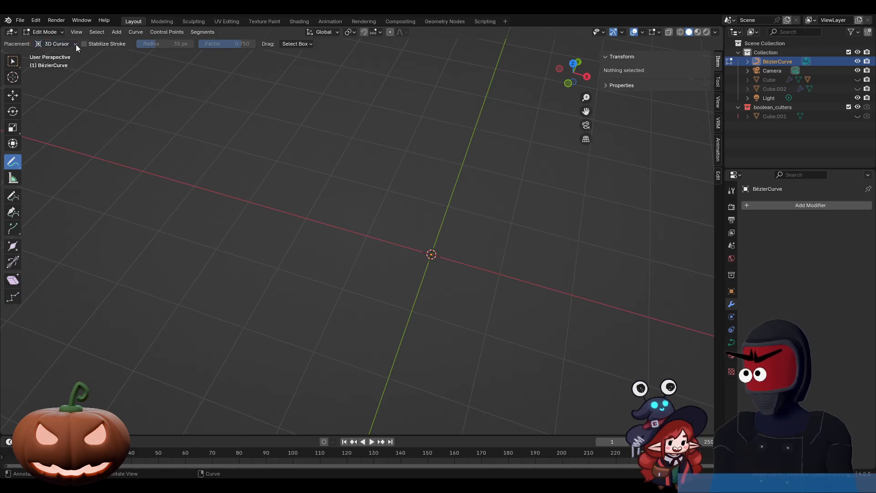
{"action": "left_click", "coordinate": [75, 44]}
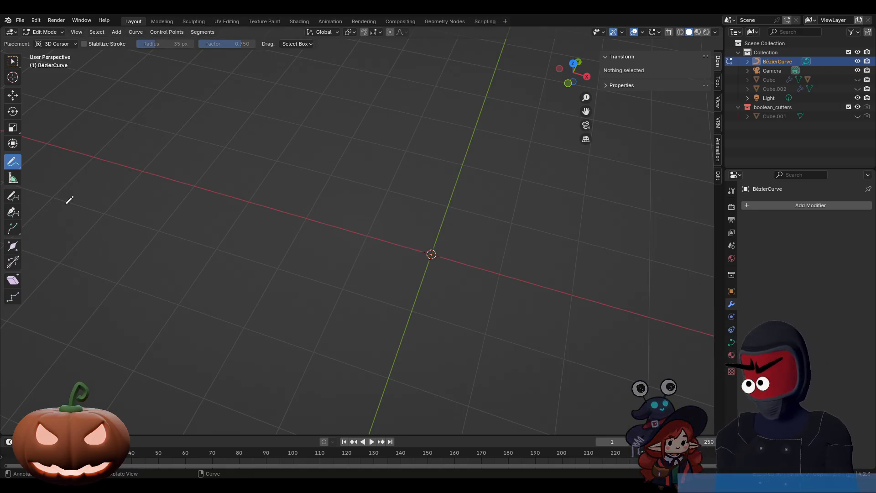
Try drawing a wavy freehand Bézier curve ending near the origin with the Draw tool and undo it
{"action": "left_click", "coordinate": [13, 196]}
{"action": "mouse_move", "coordinate": [258, 261]}
{"action": "left_mouse_down"}
{"action": "mouse_move", "coordinate": [277, 238]}
{"action": "mouse_move", "coordinate": [431, 254]}
{"action": "left_mouse_up"}
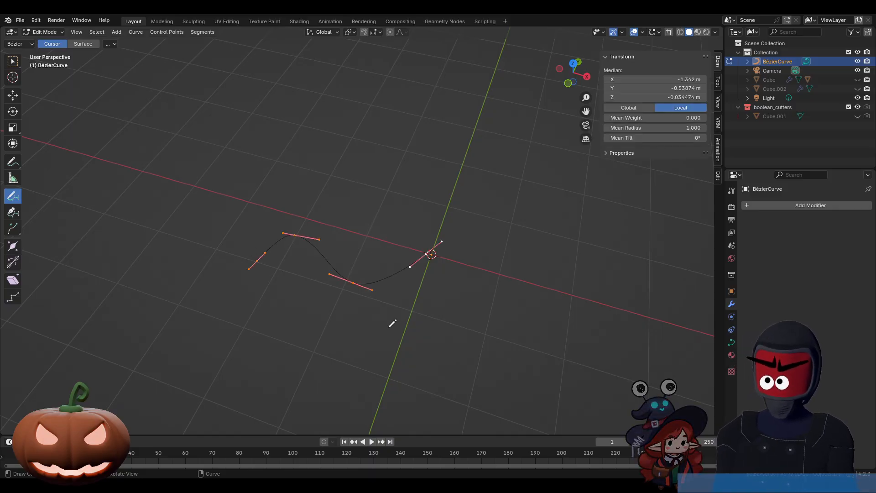
{"action": "key", "text": "ctrl+z"}
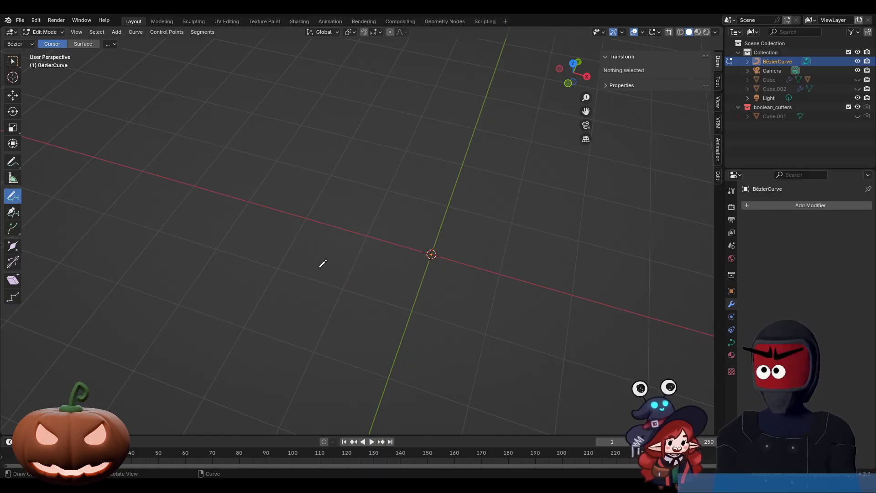
Return to Object Mode, add a cube at the scene origin and scale it along Z to about 0.1, forming a thin plate
{"action": "middle_click_drag", "start_coordinate": [323, 264], "coordinate": [352, 283]}
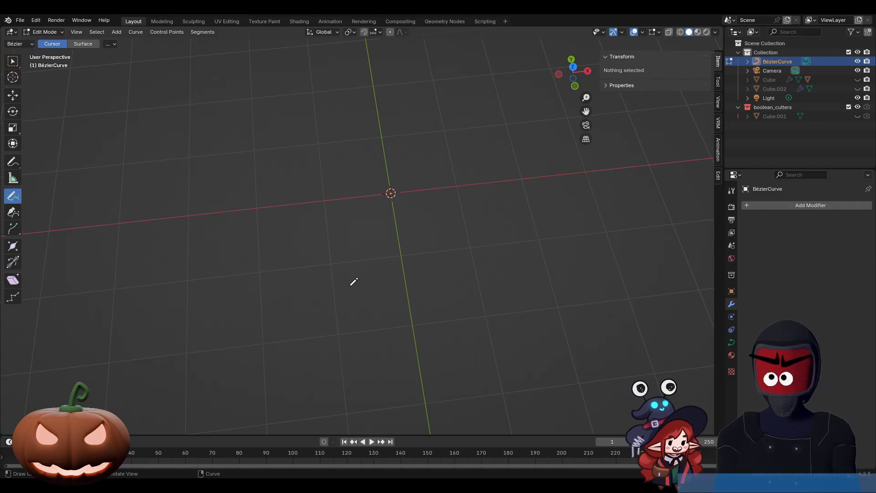
{"action": "key", "text": "Tab"}
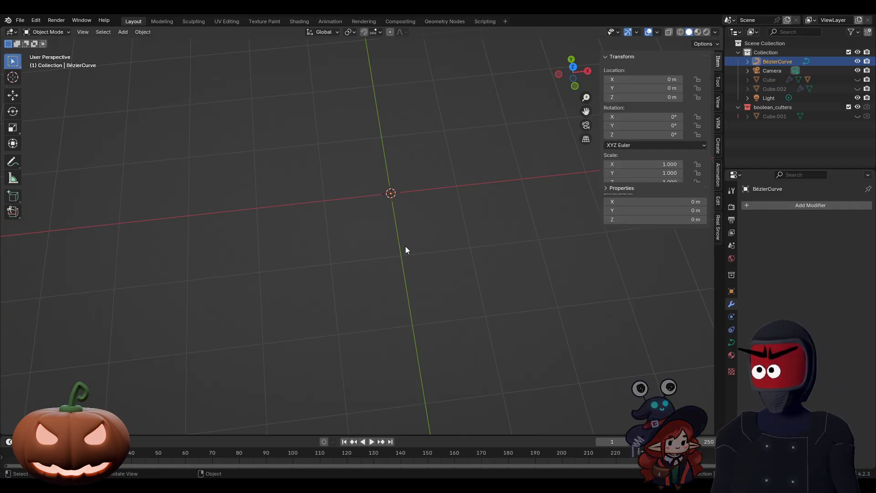
{"action": "key", "text": "shift+a"}
{"action": "mouse_move", "coordinate": [405, 246]}
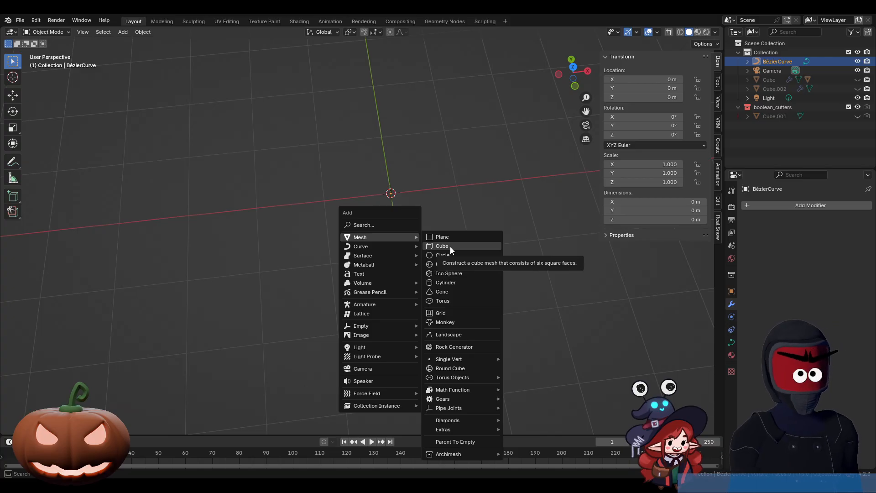
{"action": "left_click", "coordinate": [449, 246]}
{"action": "key", "text": "s"}
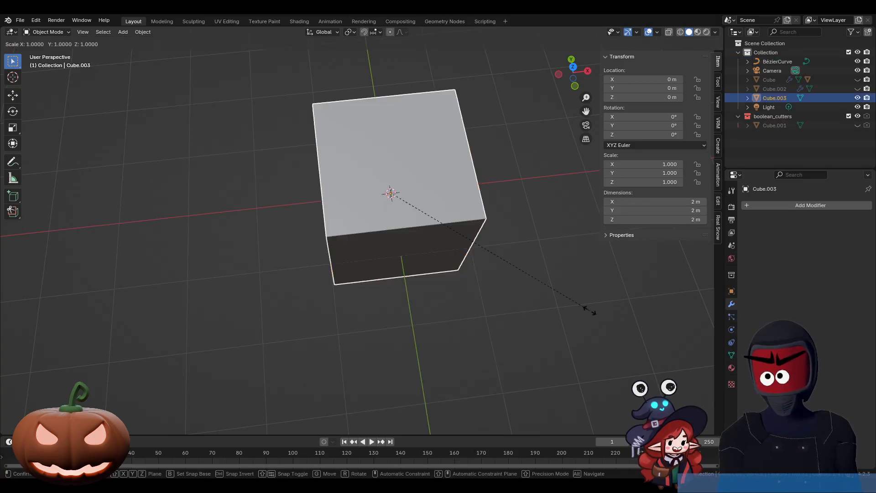
{"action": "key", "text": "z"}
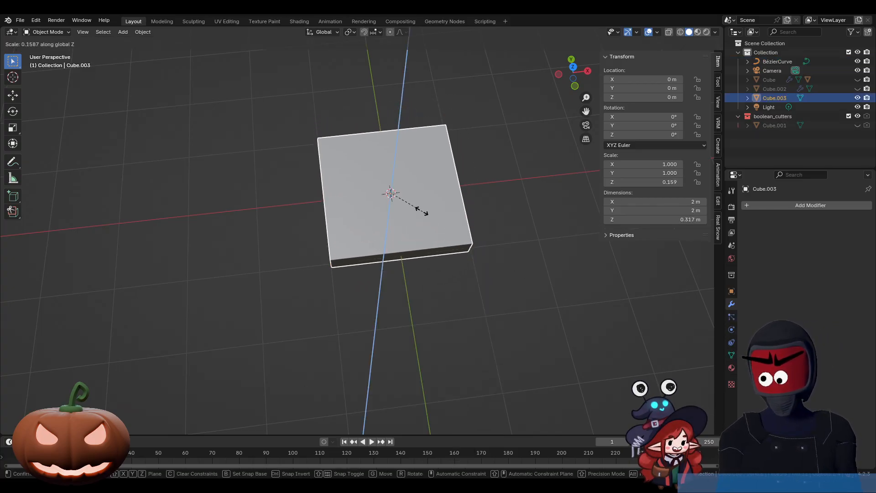
{"action": "left_click", "coordinate": [412, 204]}
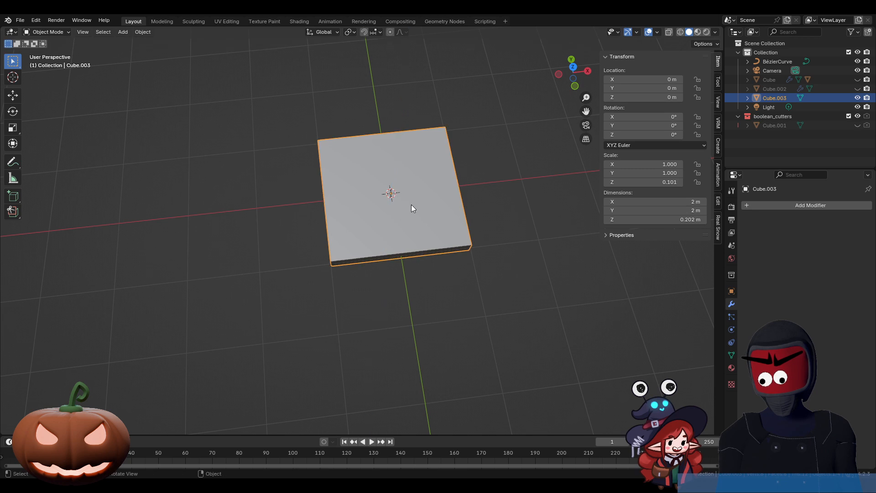
Delete the empty Bézier curve object from the scene
{"action": "left_click", "coordinate": [768, 60]}
{"action": "key", "text": "x"}
{"action": "left_click", "coordinate": [512, 293]}
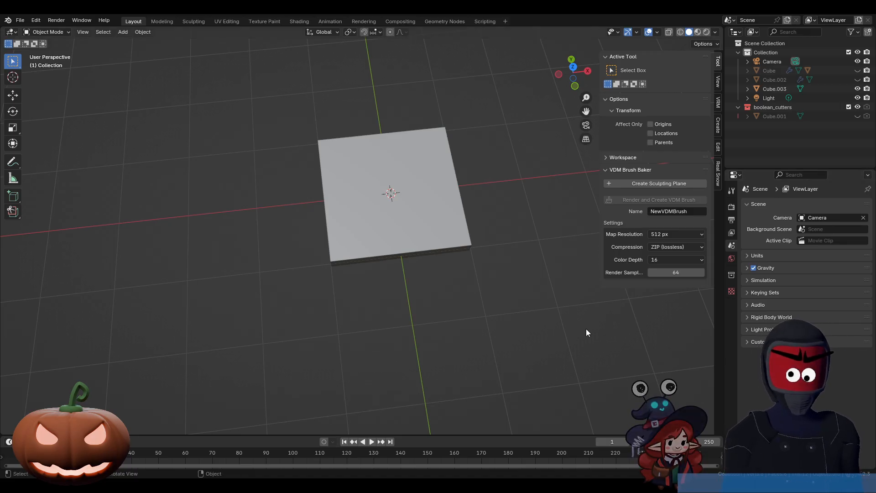
Add a new Bézier curve at the scene origin, on the thin plate
{"action": "middle_click_drag", "start_coordinate": [457, 282], "coordinate": [456, 256]}
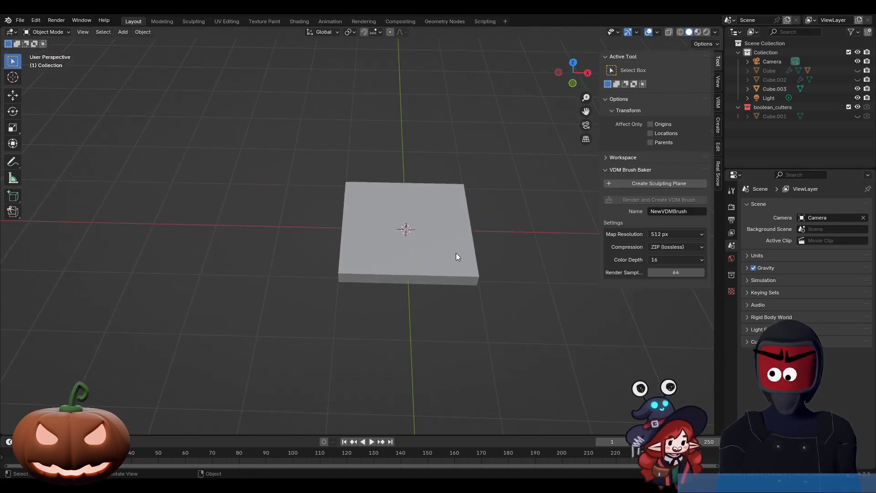
{"action": "key", "text": "shift+a"}
{"action": "mouse_move", "coordinate": [459, 243]}
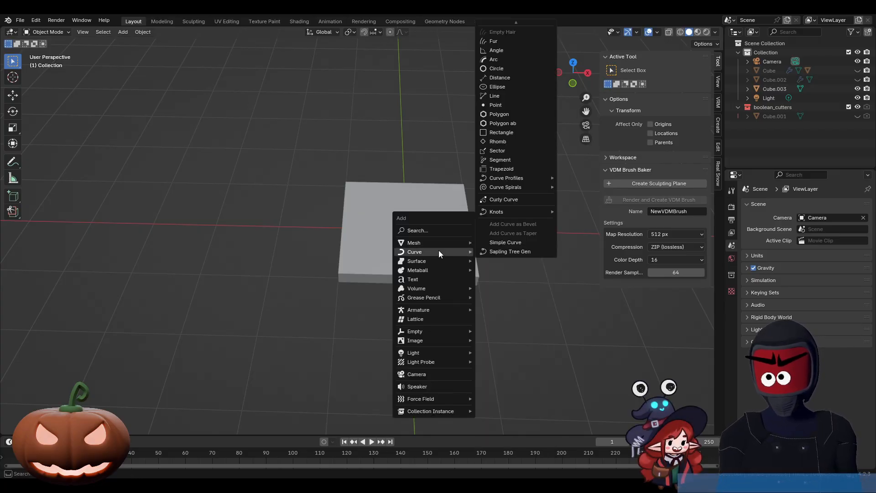
{"action": "scroll", "coordinate": [519, 73], "scroll_direction": "up", "scroll_amount": 5}
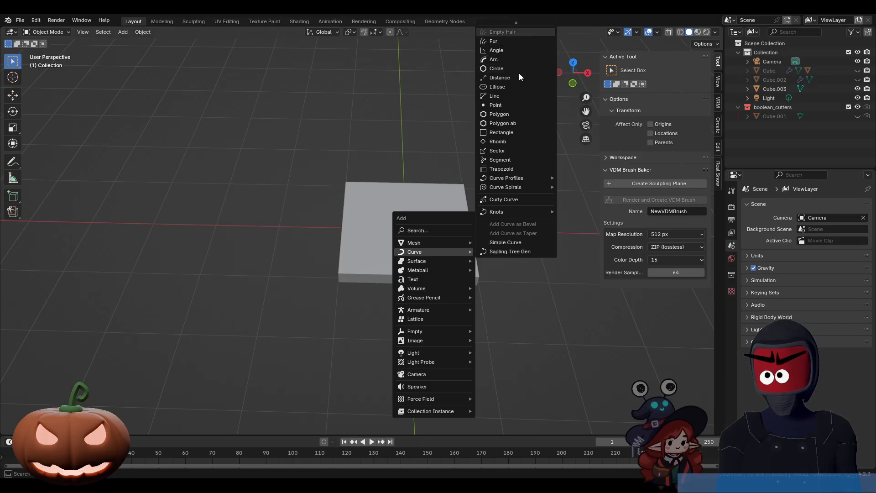
{"action": "scroll", "coordinate": [519, 72], "scroll_direction": "down", "scroll_amount": 20}
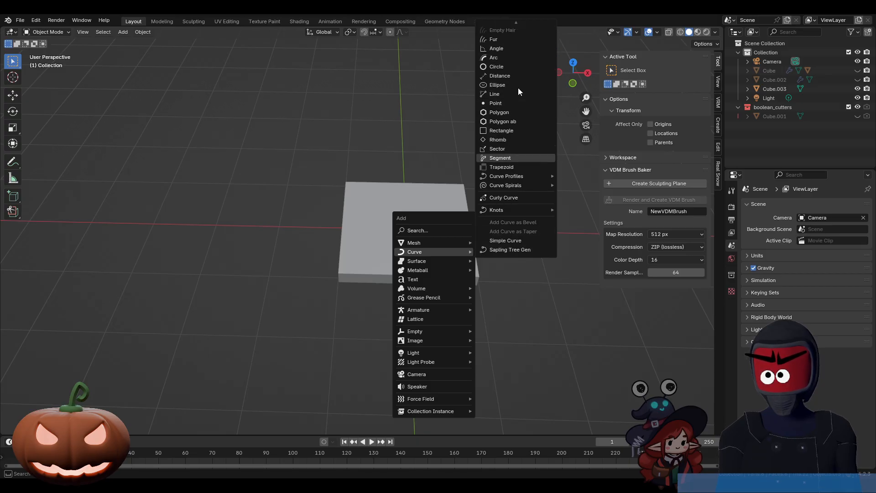
{"action": "scroll", "coordinate": [518, 91], "scroll_direction": "up", "scroll_amount": 5}
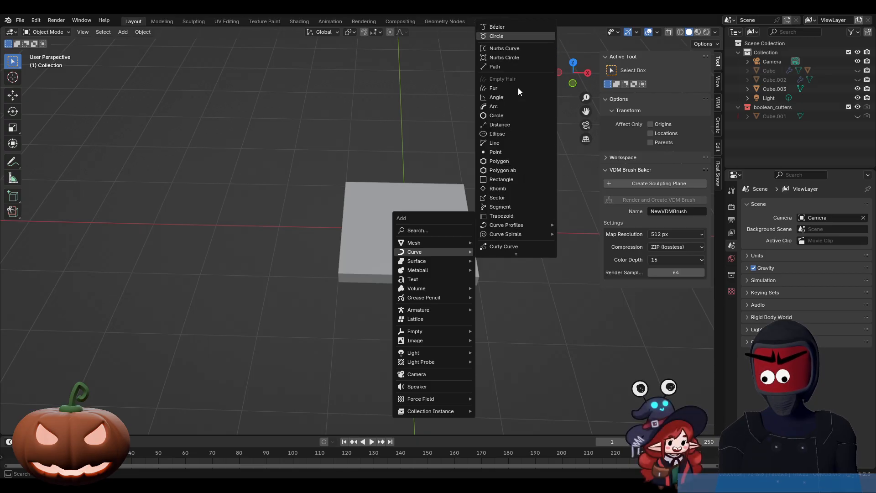
{"action": "left_click", "coordinate": [500, 30]}
Delete all control points of the new Bézier curve in Edit Mode, working in the top orthographic view
{"action": "key", "text": "Tab"}
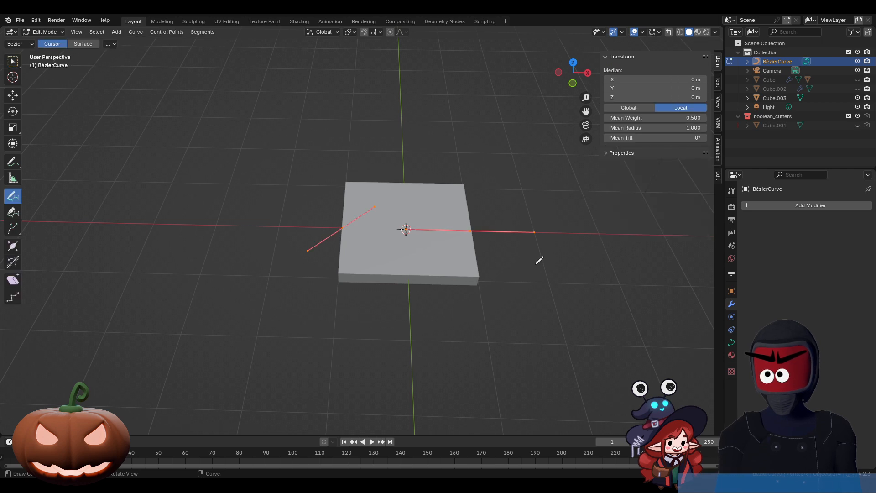
{"action": "key", "text": "KP_7"}
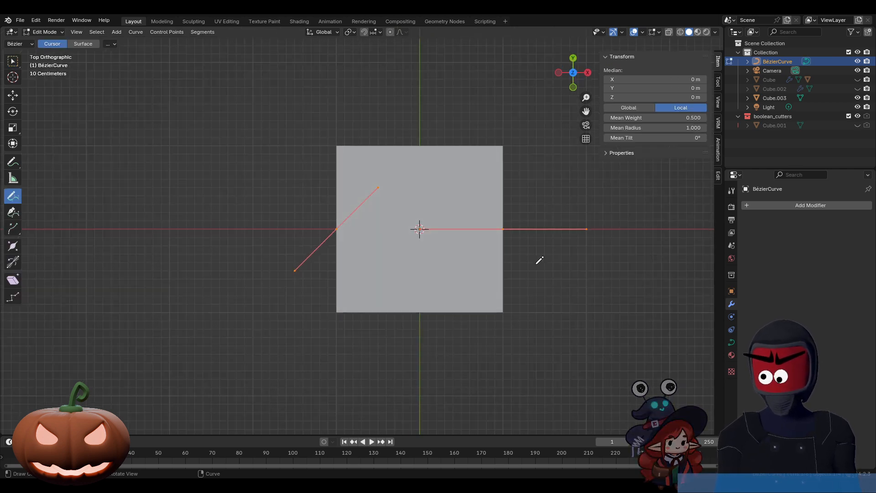
{"action": "key", "text": "x"}
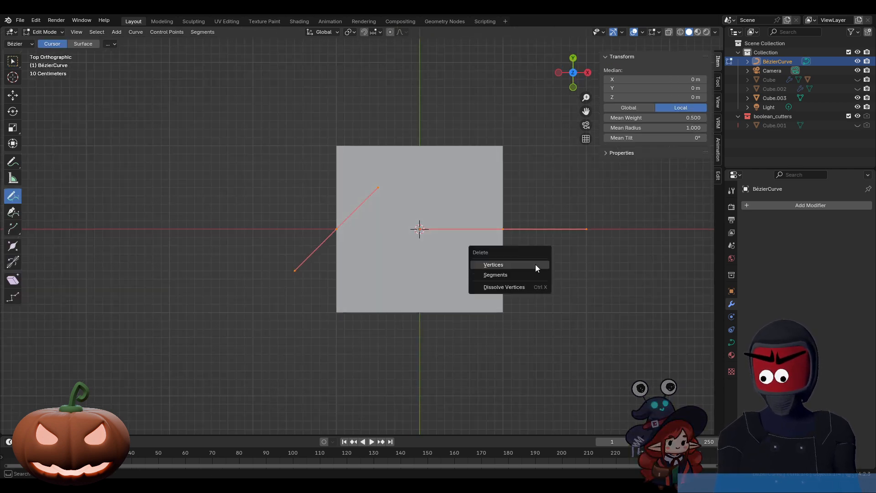
{"action": "left_click", "coordinate": [536, 268]}
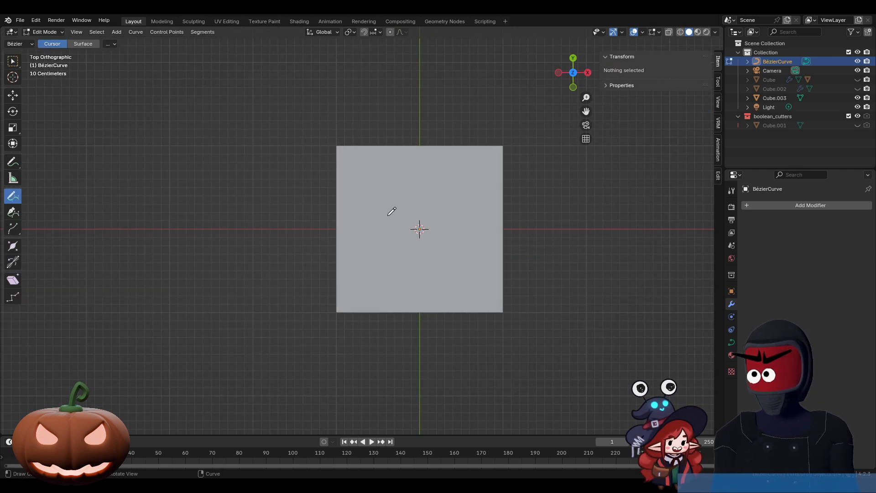
Draw a freehand wave across the middle of the plate with Surface depth projection and set its round bevel depth to 0.04 m
{"action": "left_click", "coordinate": [82, 44]}
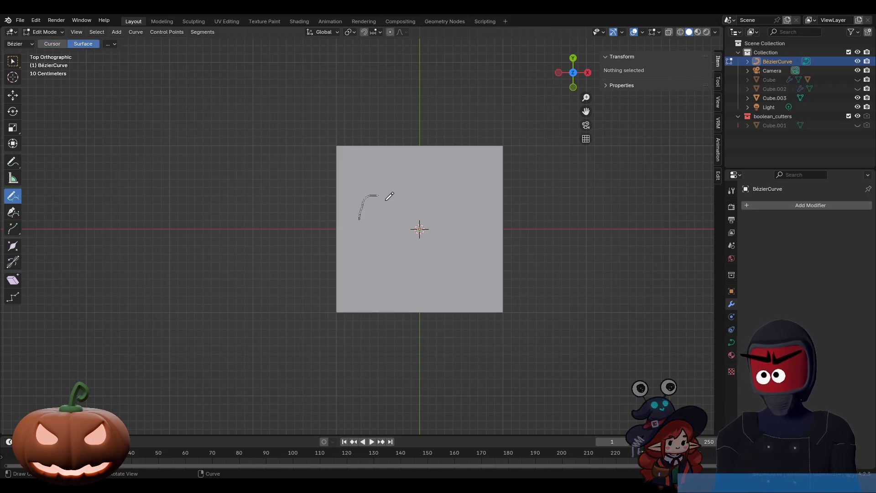
{"action": "mouse_move", "coordinate": [389, 196]}
{"action": "left_mouse_down"}
{"action": "mouse_move", "coordinate": [423, 227]}
{"action": "mouse_move", "coordinate": [468, 186]}
{"action": "left_mouse_up"}
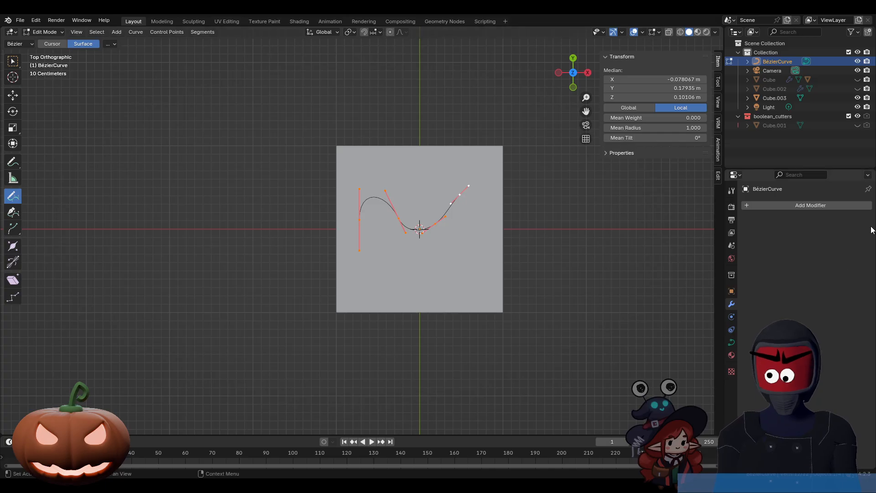
{"action": "left_click", "coordinate": [731, 342]}
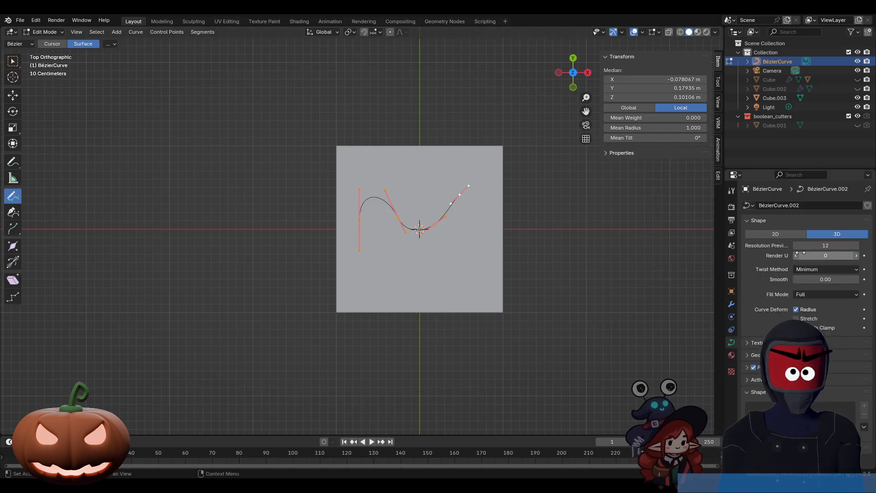
{"action": "left_click", "coordinate": [757, 354]}
{"action": "scroll", "coordinate": [758, 355], "scroll_direction": "down", "scroll_amount": 5}
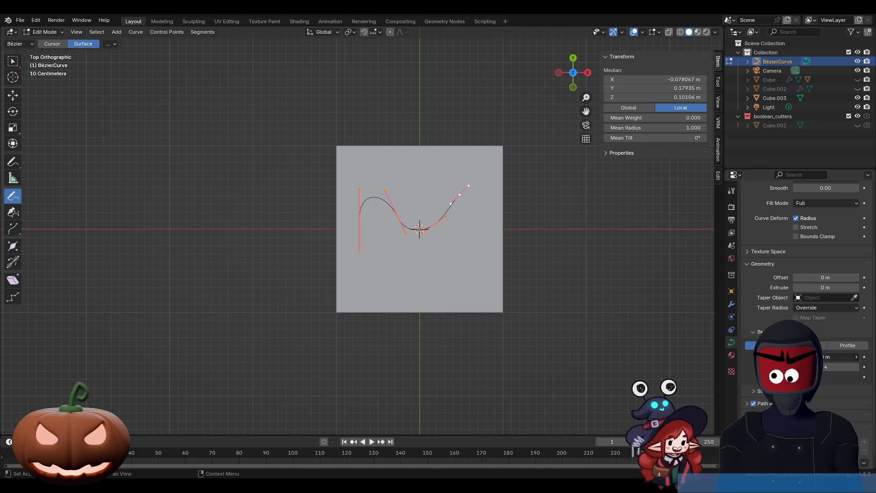
{"action": "left_click_drag", "start_coordinate": [812, 356], "coordinate": [821, 357]}
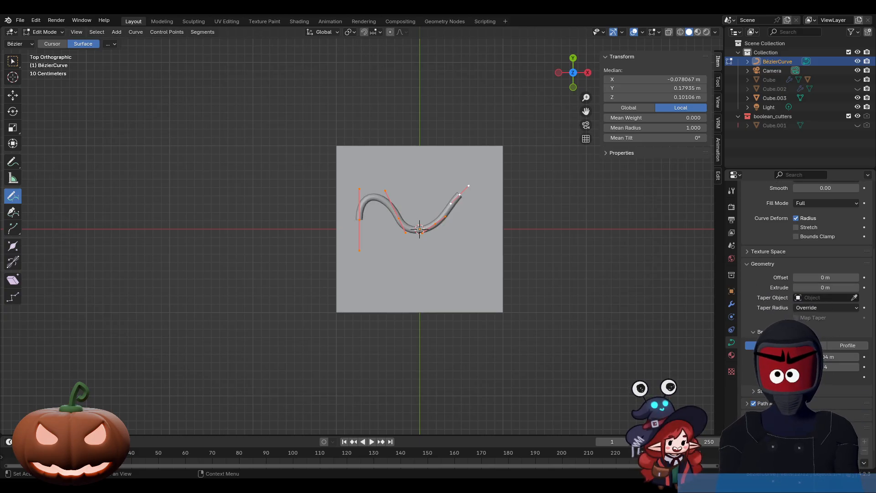
{"action": "scroll", "coordinate": [755, 370], "scroll_direction": "down", "scroll_amount": 1}
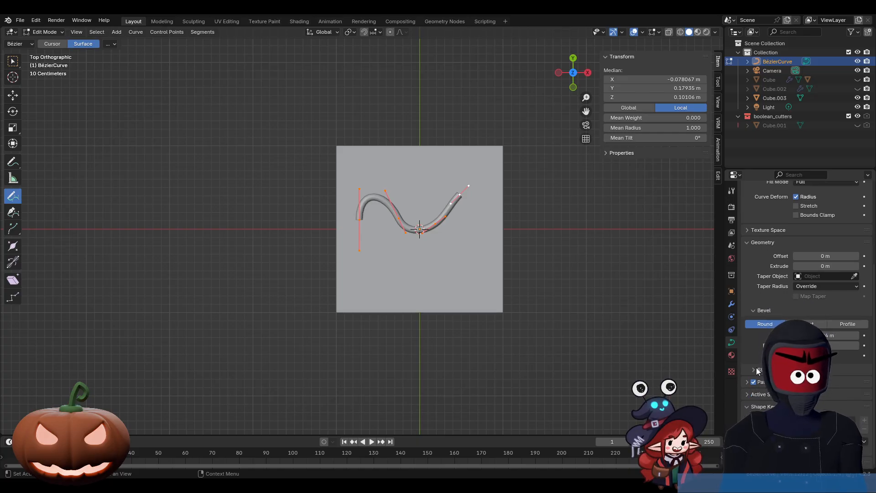
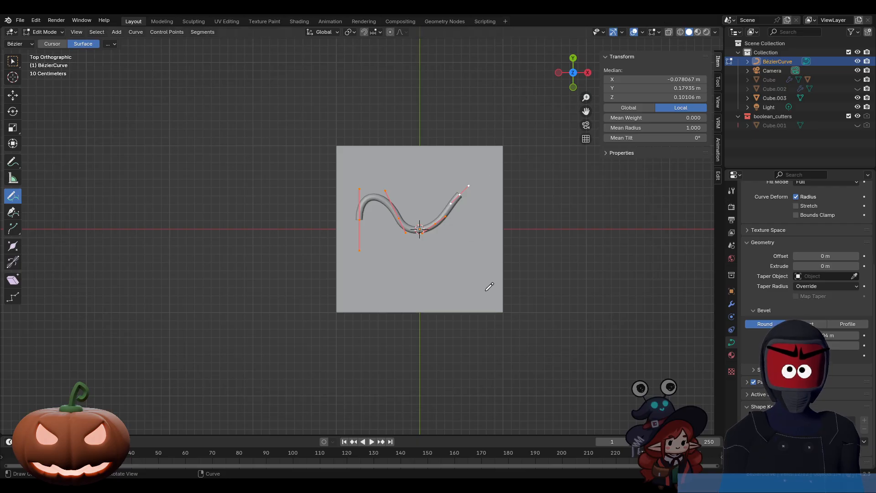
Draw two more freehand waves below and above the first one, return to Object Mode and hide the curve object
{"action": "left_click_drag", "start_coordinate": [366, 283], "coordinate": [457, 252]}
{"action": "mouse_move", "coordinate": [459, 160]}
{"action": "left_mouse_down"}
{"action": "mouse_move", "coordinate": [413, 181]}
{"action": "mouse_move", "coordinate": [391, 167]}
{"action": "left_mouse_up"}
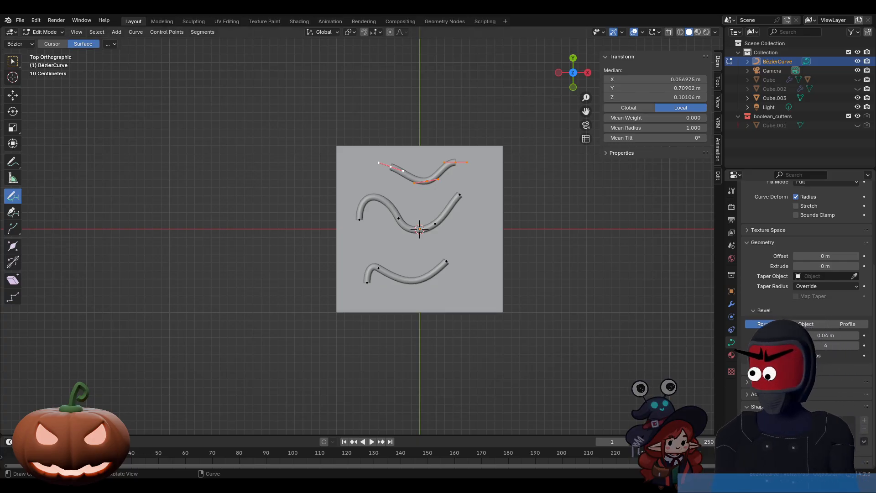
{"action": "key", "text": "w"}
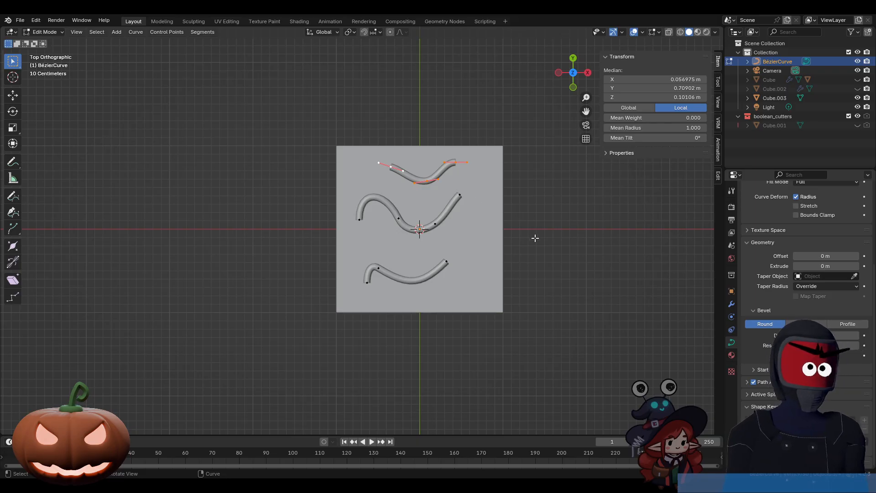
{"action": "key", "text": "Tab"}
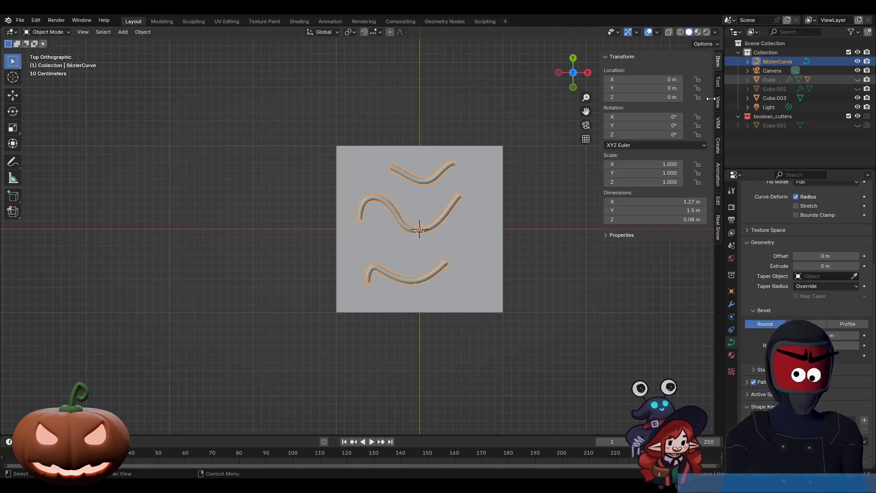
{"action": "left_click", "coordinate": [858, 62]}
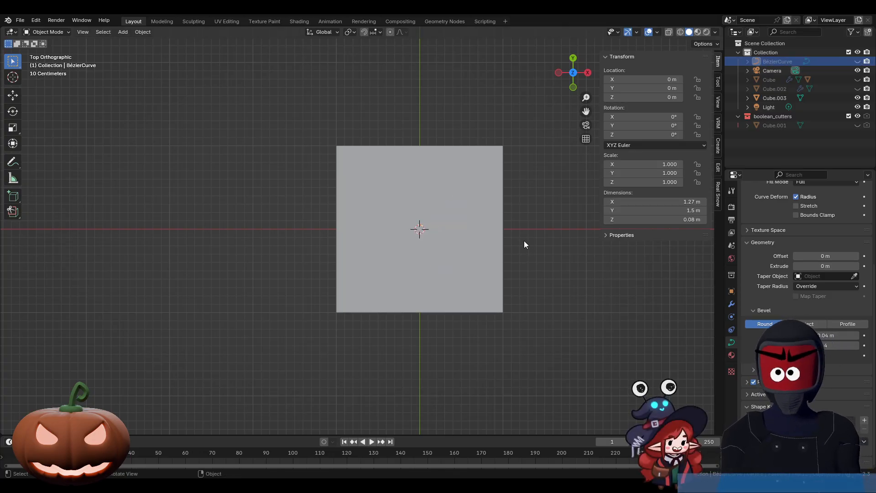
Add another Bézier curve at the scene origin and delete all its control points in Edit Mode
{"action": "key", "text": "shift+a"}
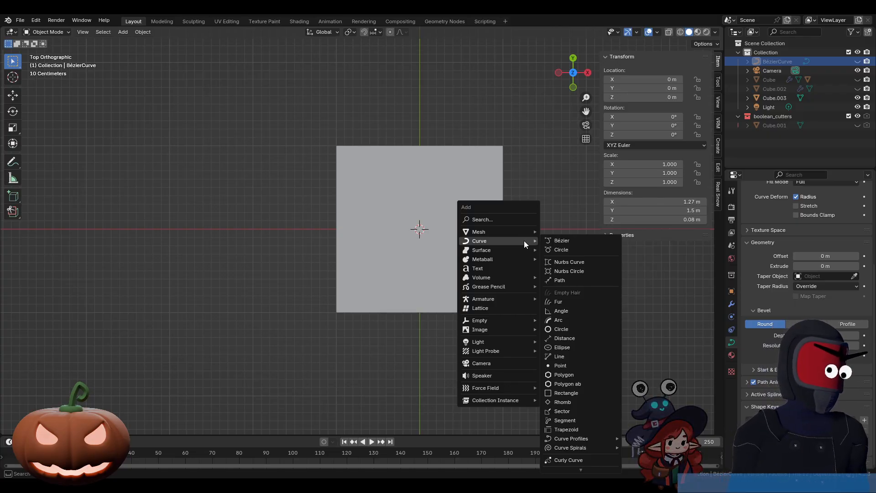
{"action": "left_click", "coordinate": [557, 240]}
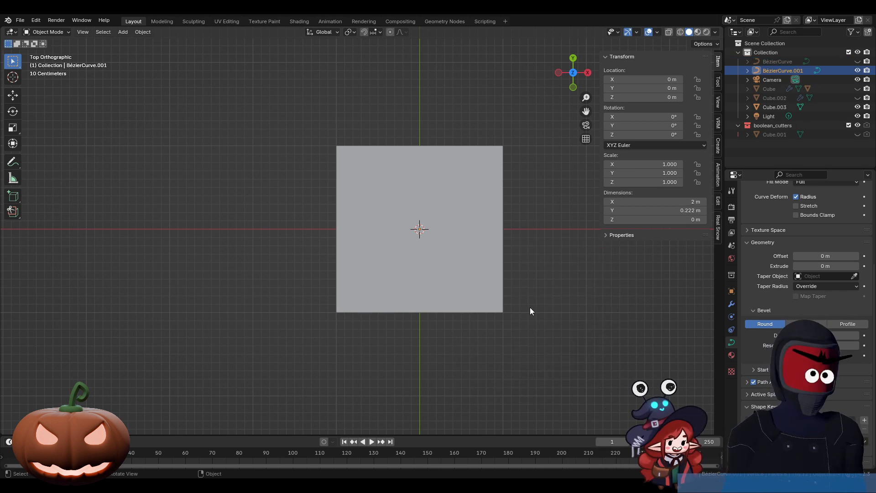
{"action": "key", "text": "Tab"}
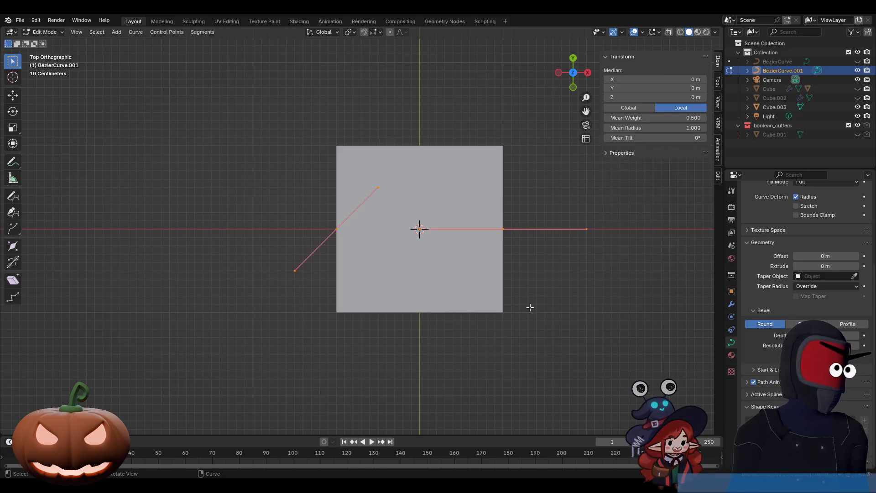
{"action": "key", "text": "x"}
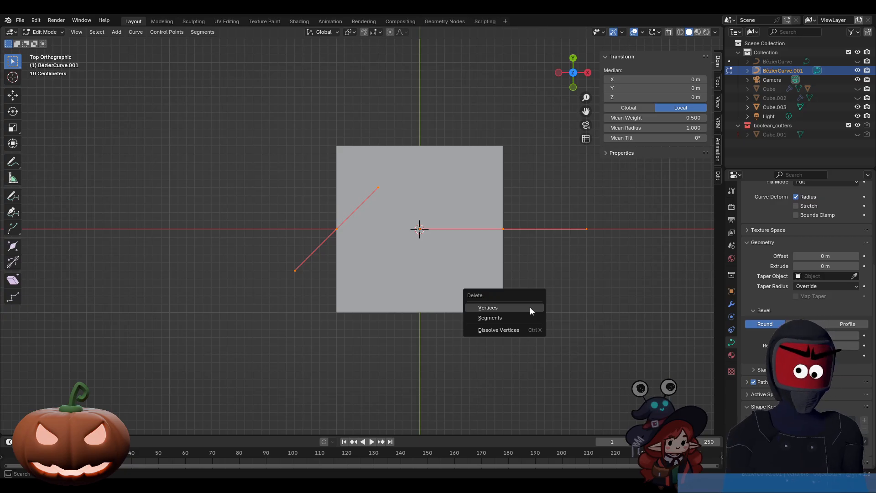
{"action": "left_click", "coordinate": [529, 307]}
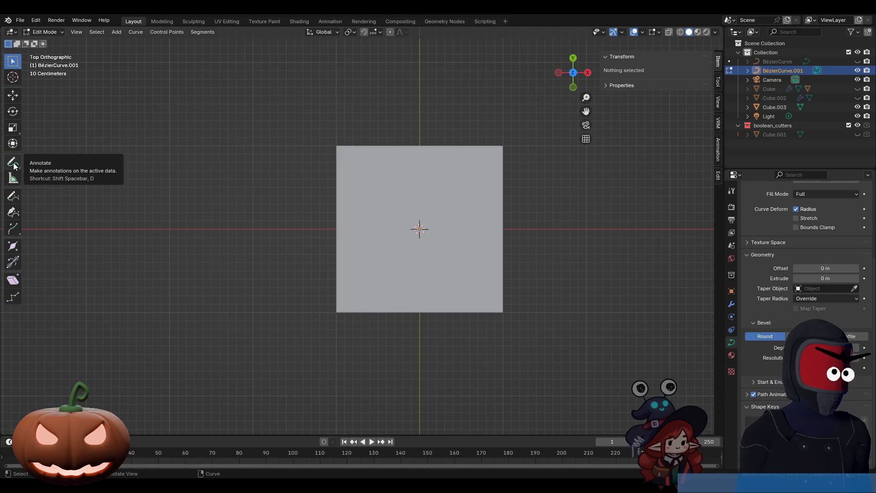
Draw a freehand spiral about 1.2 m across on the plate's surface with the Draw tool, using Surface depth projection
{"action": "left_click", "coordinate": [10, 199]}
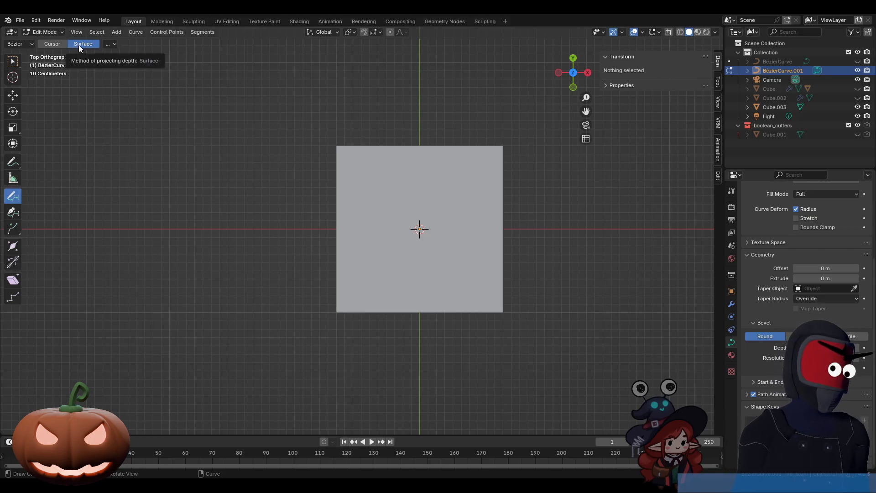
{"action": "mouse_move", "coordinate": [360, 269]}
{"action": "left_mouse_down"}
{"action": "mouse_move", "coordinate": [379, 208]}
{"action": "mouse_move", "coordinate": [426, 246]}
{"action": "mouse_move", "coordinate": [495, 212]}
{"action": "left_mouse_up"}
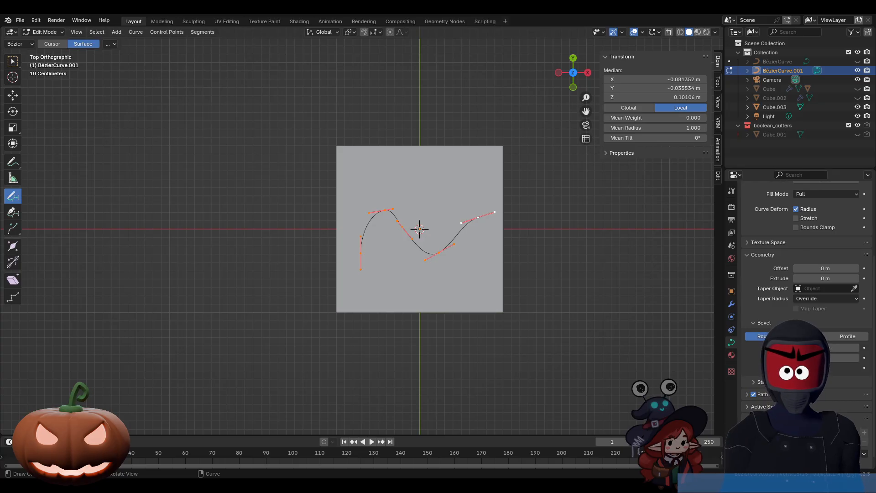
{"action": "key", "text": "ctrl+z"}
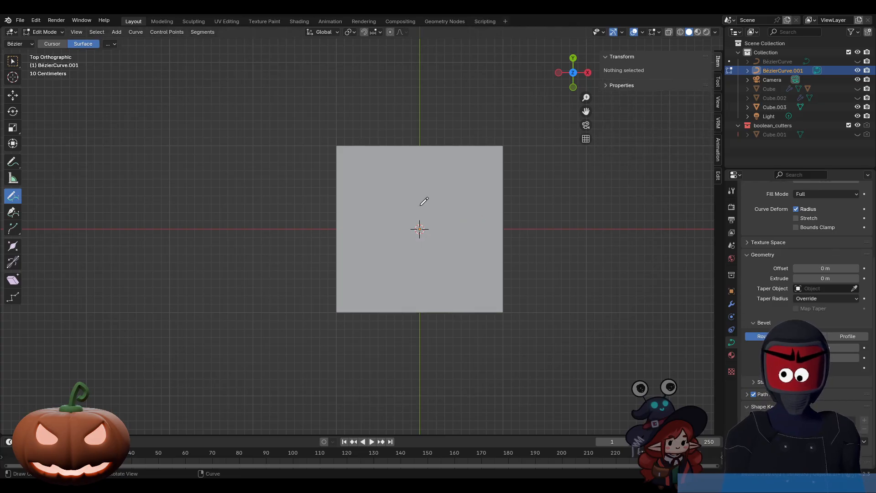
{"action": "mouse_move", "coordinate": [419, 205]}
{"action": "left_mouse_down"}
{"action": "mouse_move", "coordinate": [409, 229]}
{"action": "mouse_move", "coordinate": [441, 212]}
{"action": "mouse_move", "coordinate": [401, 187]}
{"action": "mouse_move", "coordinate": [377, 238]}
{"action": "mouse_move", "coordinate": [459, 248]}
{"action": "mouse_move", "coordinate": [446, 167]}
{"action": "mouse_move", "coordinate": [437, 169]}
{"action": "left_mouse_up"}
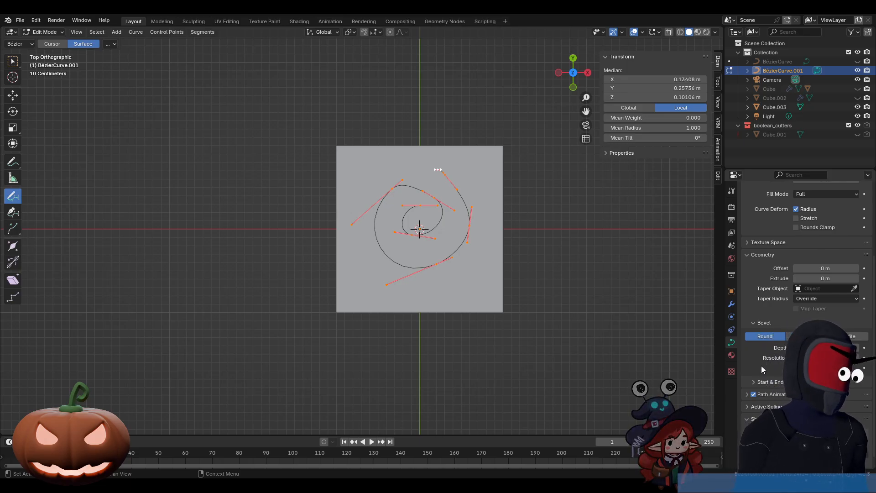
{"action": "left_click", "coordinate": [13, 62]}
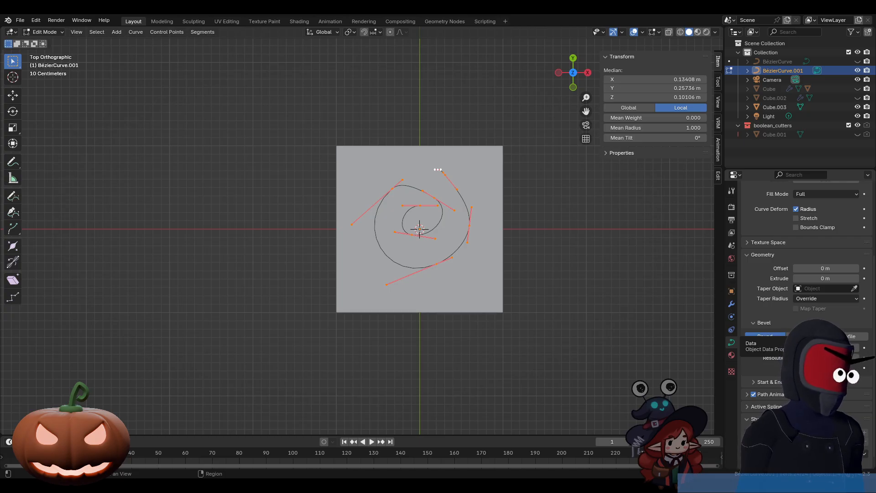
Set the spiral curve's bevel depth to 0.019 m and change its bevel type to Profile
{"action": "scroll", "coordinate": [776, 329], "scroll_direction": "down", "scroll_amount": 1}
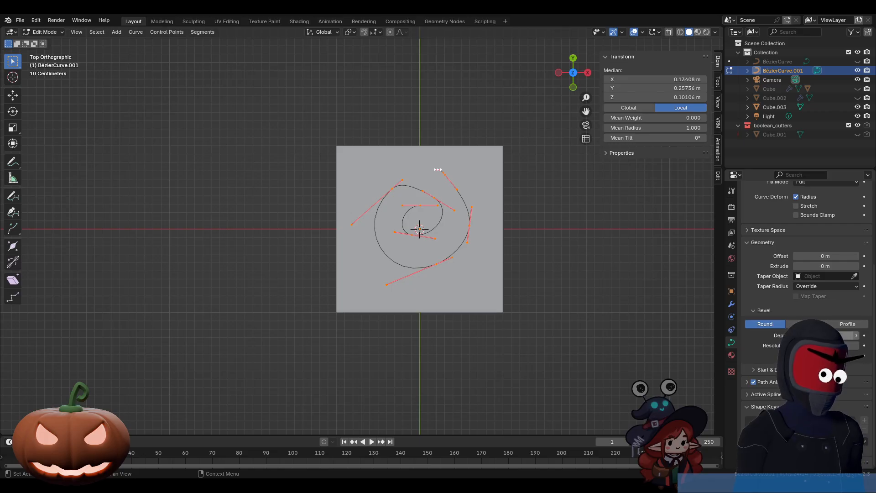
{"action": "left_click_drag", "start_coordinate": [826, 335], "coordinate": [841, 335]}
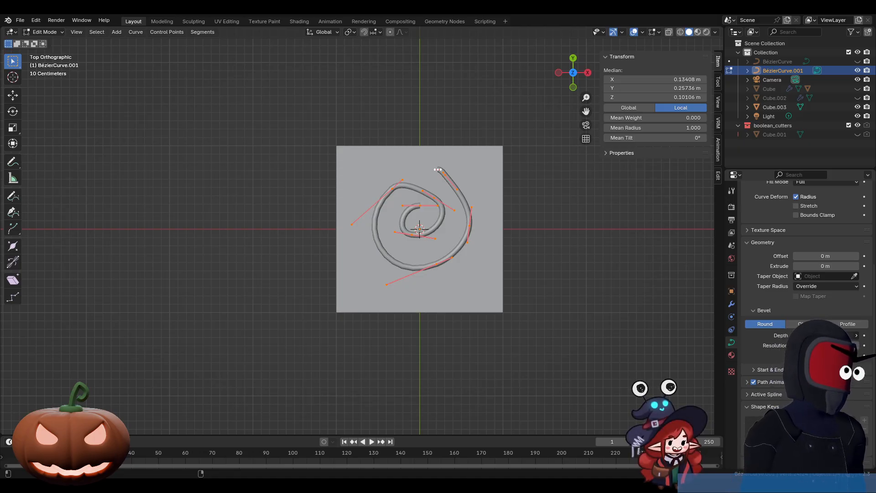
{"action": "left_click_drag", "start_coordinate": [841, 335], "coordinate": [834, 335]}
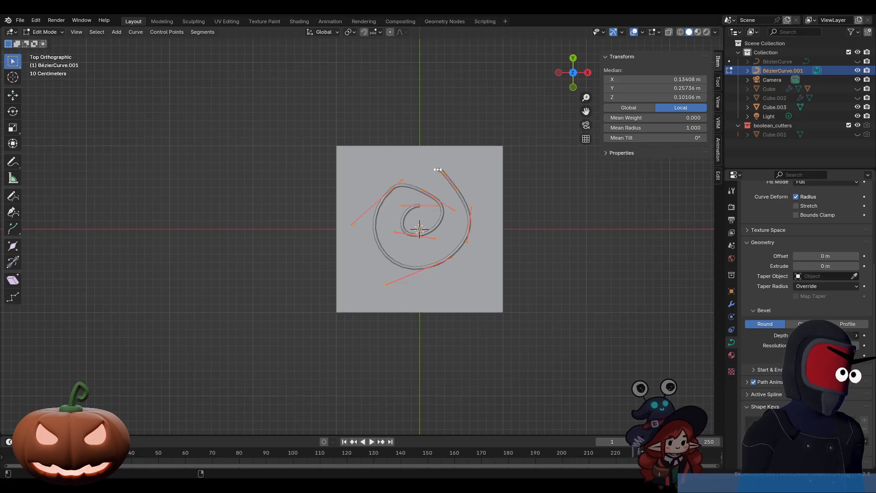
{"action": "left_click_drag", "start_coordinate": [834, 335], "coordinate": [835, 336]}
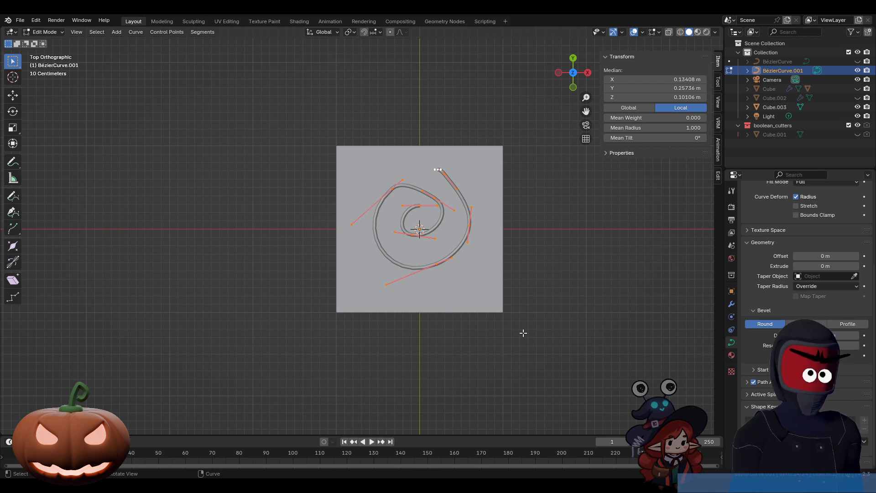
{"action": "left_click", "coordinate": [847, 324]}
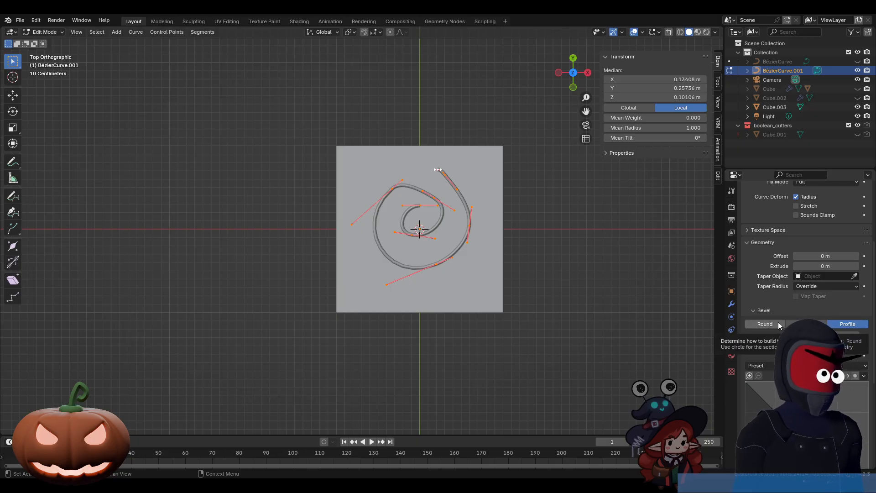
{"action": "scroll", "coordinate": [793, 306], "scroll_direction": "down", "scroll_amount": 1}
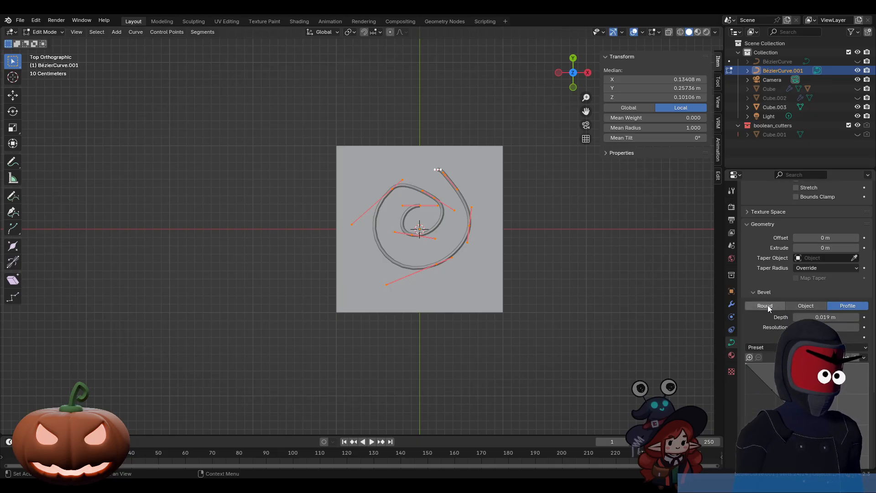
{"action": "scroll", "coordinate": [767, 308], "scroll_direction": "down", "scroll_amount": 1}
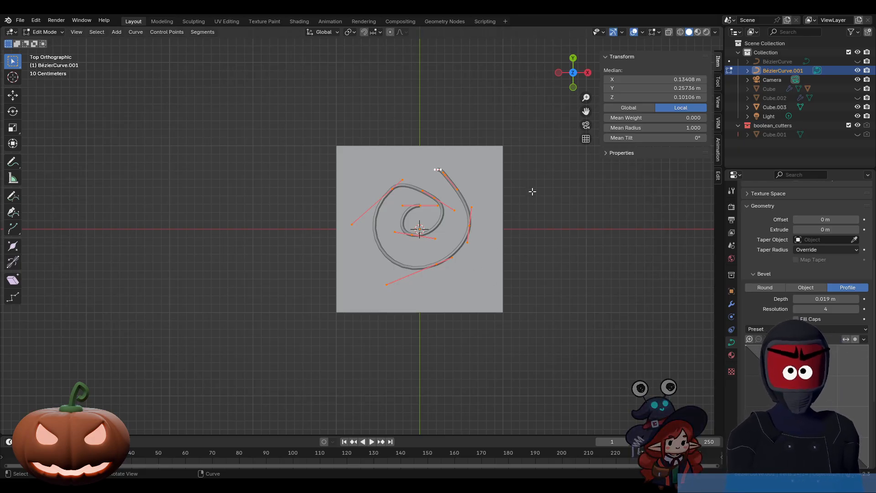
Return to Object Mode and convert the spiral curve to a mesh
{"action": "key", "text": "Tab"}
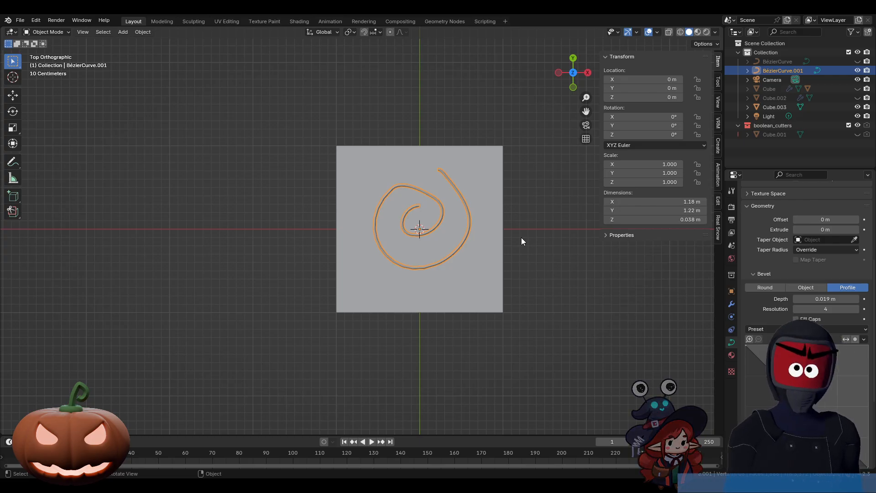
{"action": "right_click", "coordinate": [464, 207]}
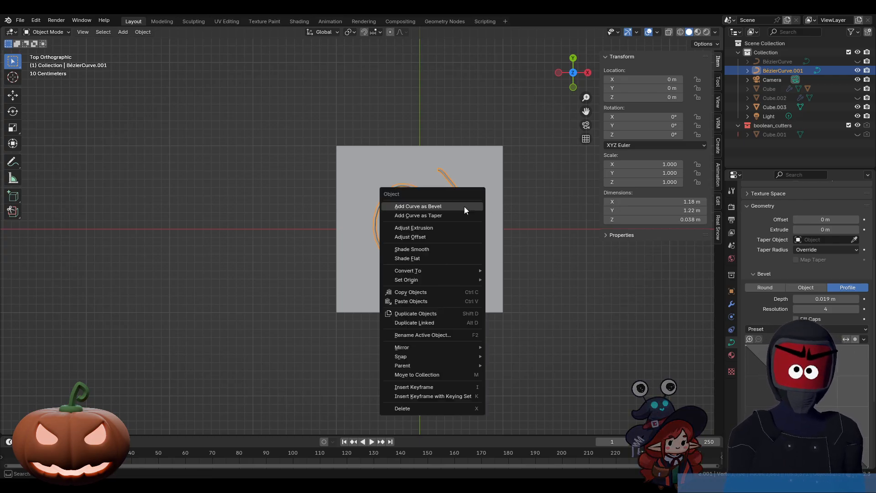
{"action": "mouse_move", "coordinate": [459, 271]}
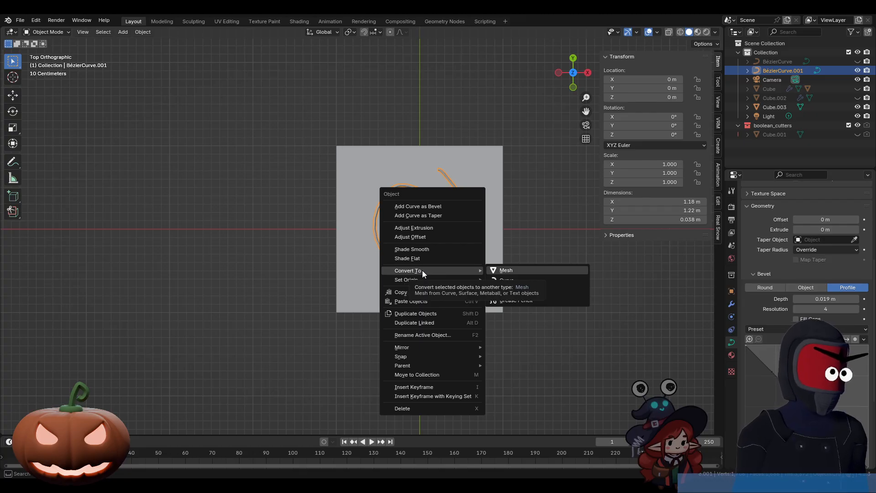
{"action": "left_click", "coordinate": [521, 269]}
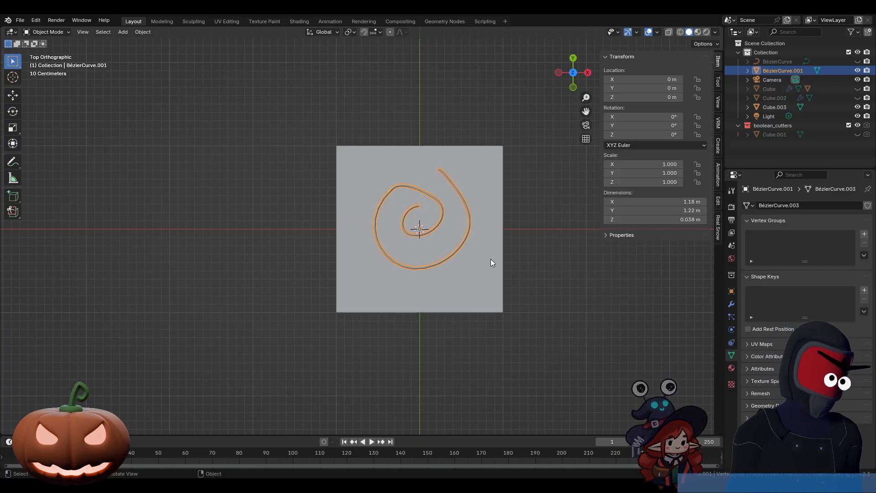
Try to subtract the spiral mesh from the plate with a Brush Boolean Difference
{"action": "middle_click_drag", "start_coordinate": [429, 249], "coordinate": [409, 158]}
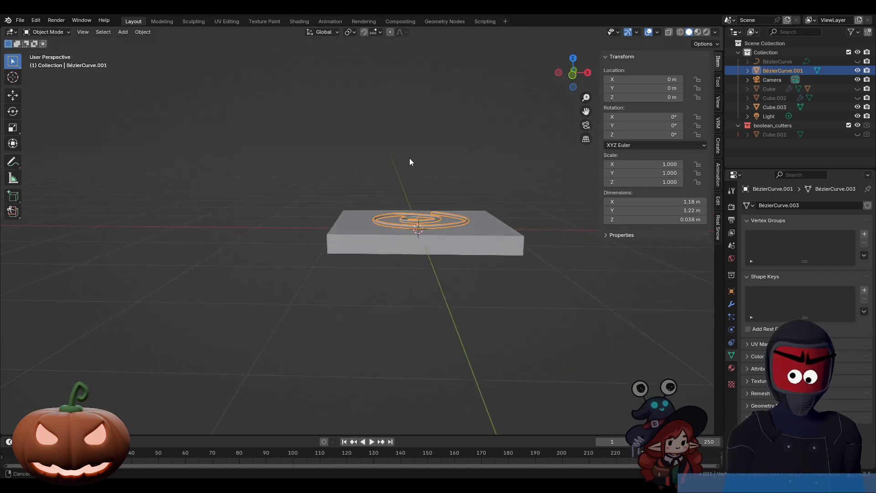
{"action": "left_click", "coordinate": [486, 242], "text": "shift"}
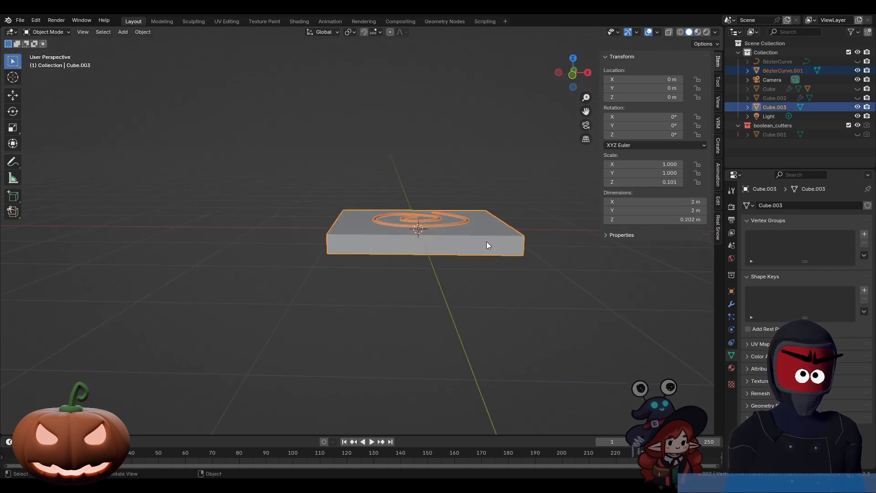
{"action": "key", "text": "ctrl"}
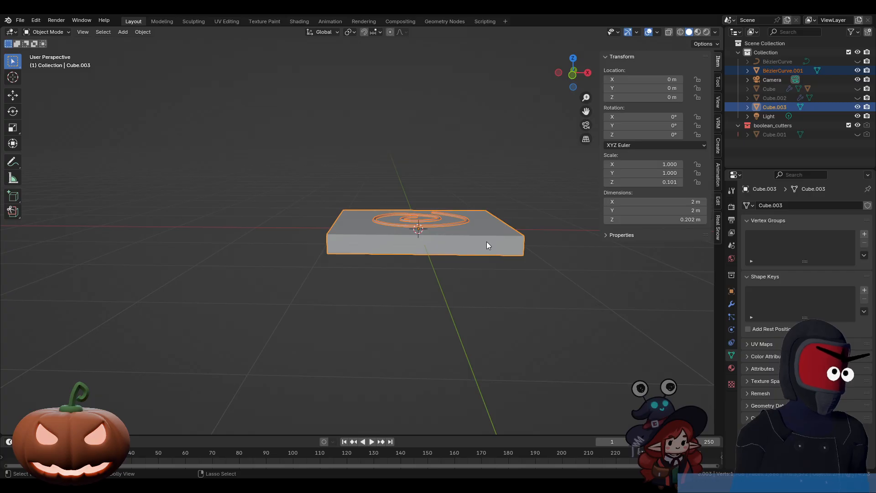
{"action": "key", "text": "ctrl+shift+b"}
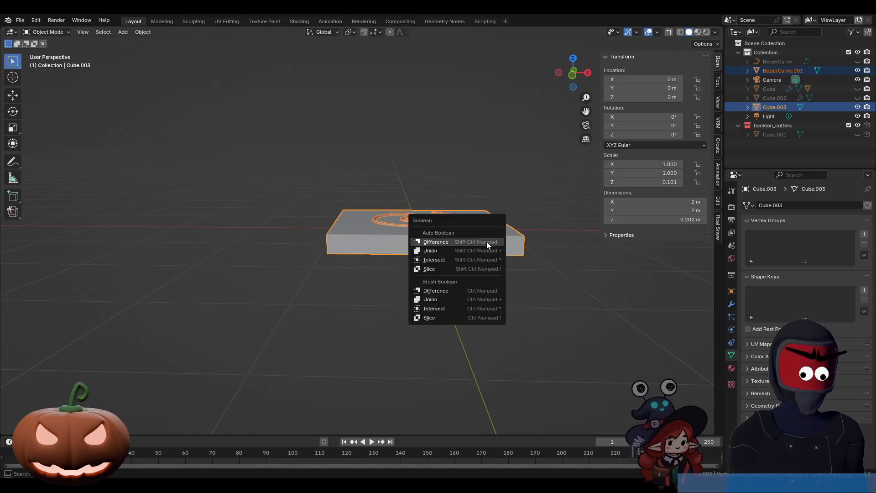
{"action": "left_click", "coordinate": [465, 290]}
{"action": "middle_click_drag", "start_coordinate": [490, 278], "coordinate": [444, 243]}
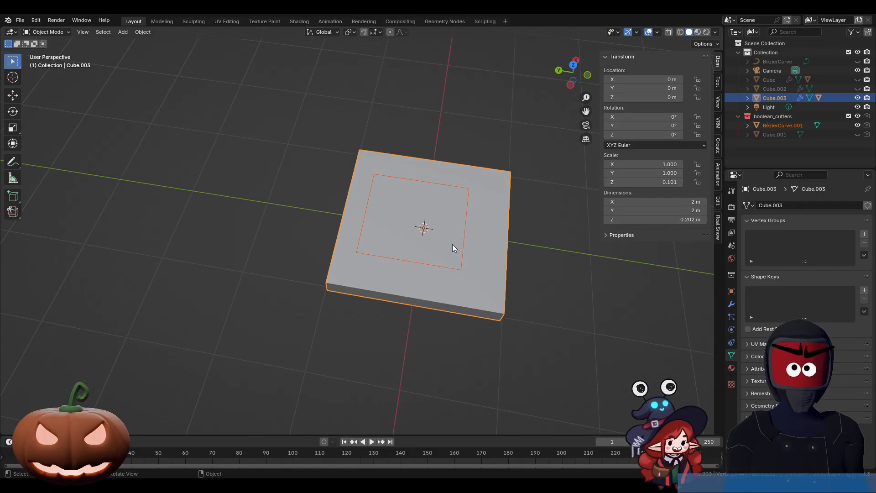
{"action": "left_click", "coordinate": [453, 248]}
{"action": "middle_click_drag", "start_coordinate": [450, 263], "coordinate": [497, 212]}
{"action": "key", "text": "g"}
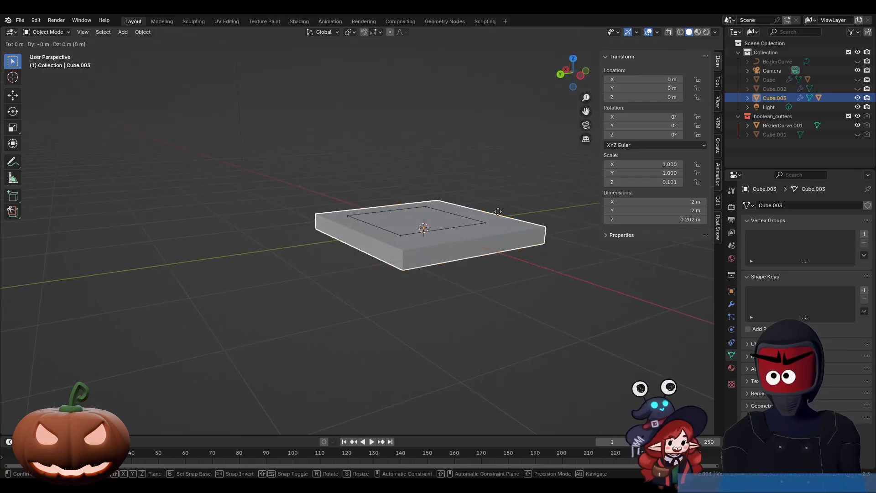
{"action": "key", "text": "z"}
{"action": "key", "text": "Escape"}
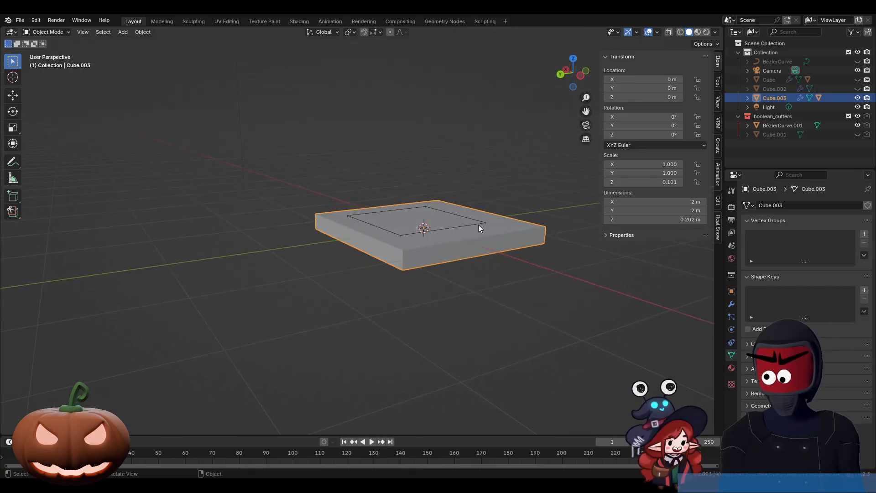
Try to move the spiral cutter along the Z axis to test its cut in the plate
{"action": "left_click", "coordinate": [442, 229]}
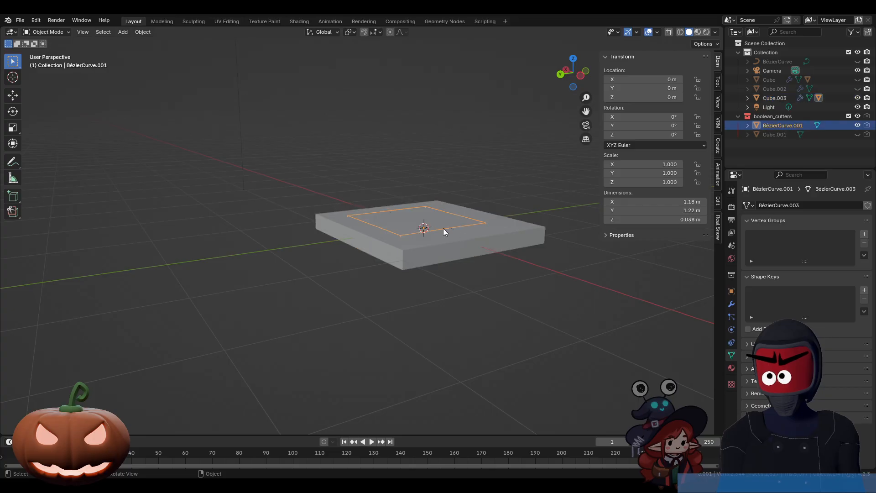
{"action": "key", "text": "g"}
{"action": "key", "text": "z"}
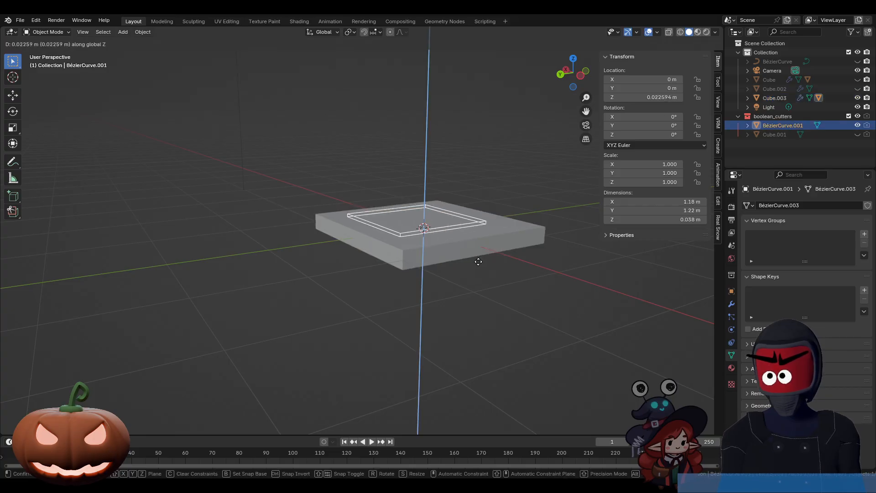
{"action": "key", "text": "Escape"}
{"action": "middle_click_drag", "start_coordinate": [513, 263], "coordinate": [324, 319]}
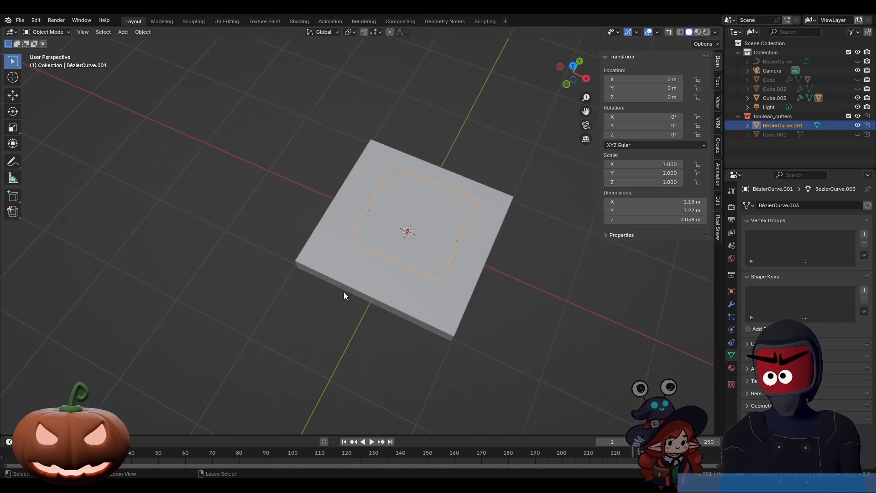
{"action": "scroll", "coordinate": [388, 264], "scroll_direction": "up", "scroll_amount": 5}
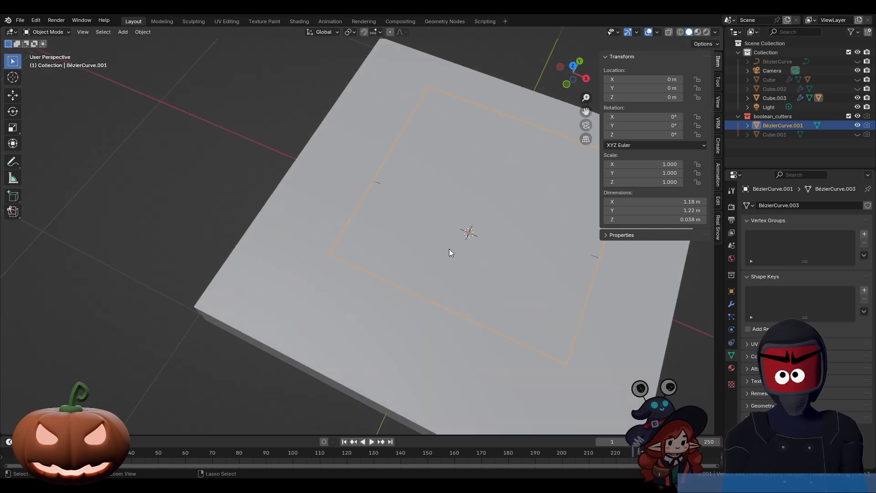
Undo the Brush Boolean Difference, returning to the separate spiral mesh and plate
{"action": "left_click", "coordinate": [449, 249]}
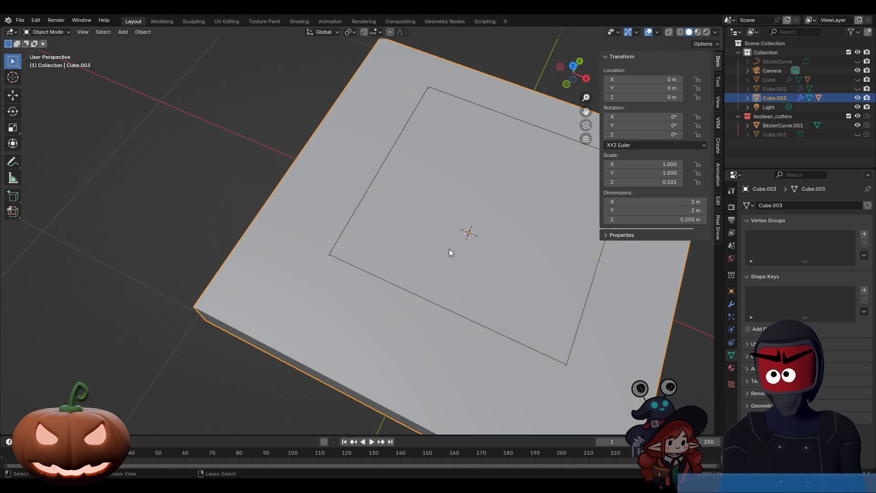
{"action": "key", "text": "ctrl+z"}
{"action": "key", "text": "ctrl+z"}
{"action": "middle_click_drag", "start_coordinate": [529, 274], "coordinate": [499, 267]}
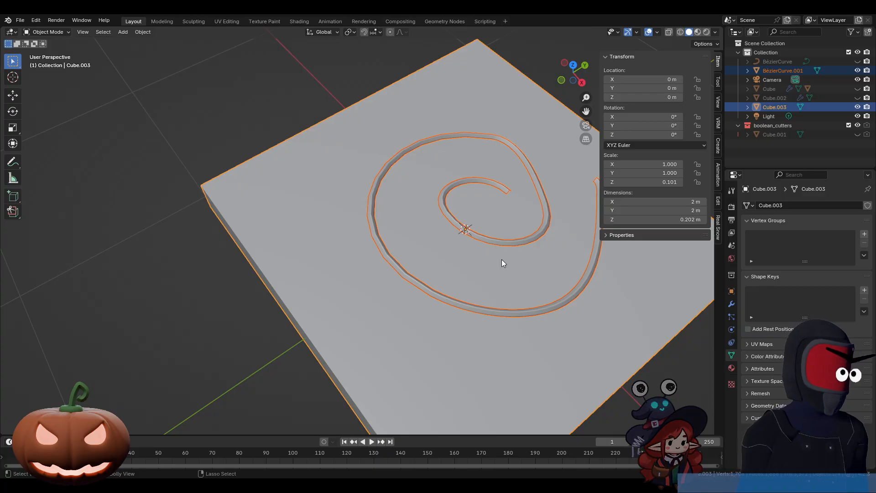
Apply a Brush Boolean Difference again to cut the spiral mesh out of the plate
{"action": "key", "text": "shift+ctrl+b"}
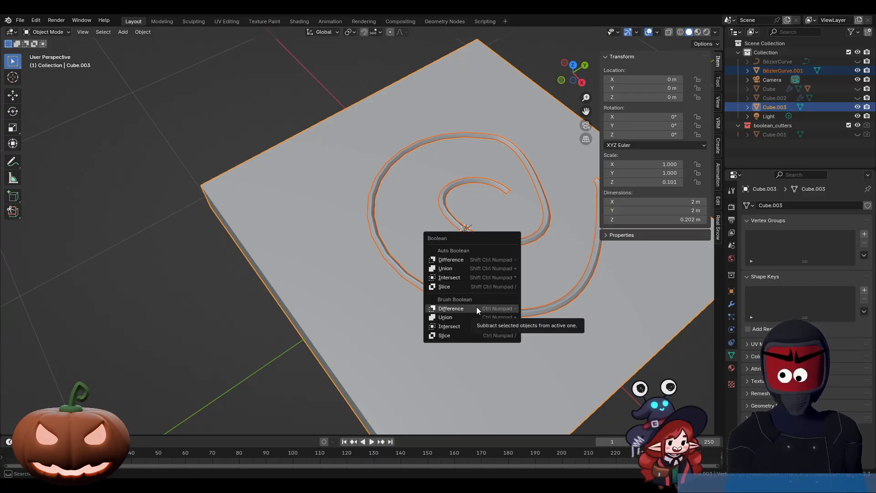
{"action": "left_click", "coordinate": [464, 308]}
{"action": "middle_click_drag", "start_coordinate": [430, 296], "coordinate": [475, 250]}
Try to shift the spiral cutter vertically within the plate to check the Boolean cut
{"action": "key", "text": "g"}
{"action": "key", "text": "z"}
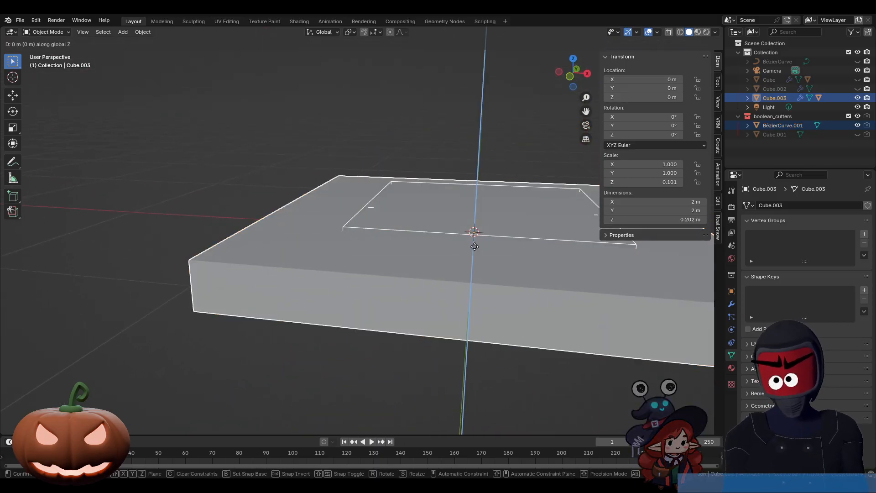
{"action": "right_click", "coordinate": [475, 244]}
{"action": "left_click", "coordinate": [483, 237]}
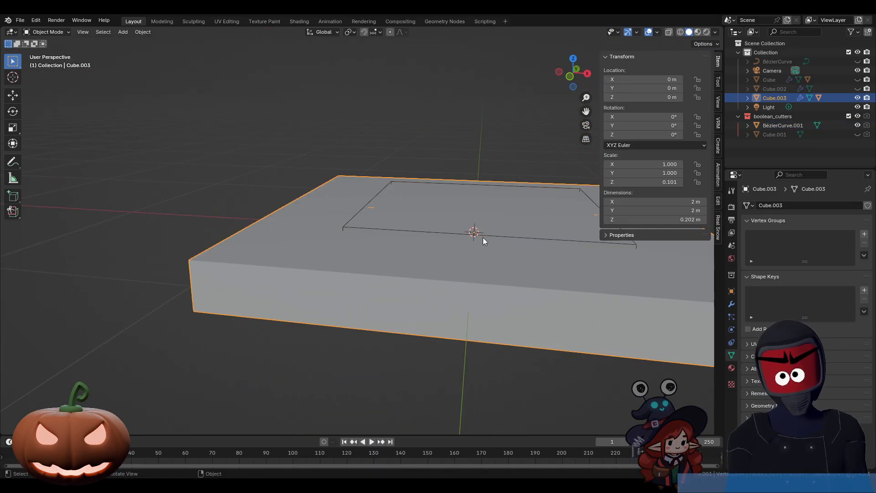
{"action": "left_click", "coordinate": [762, 126]}
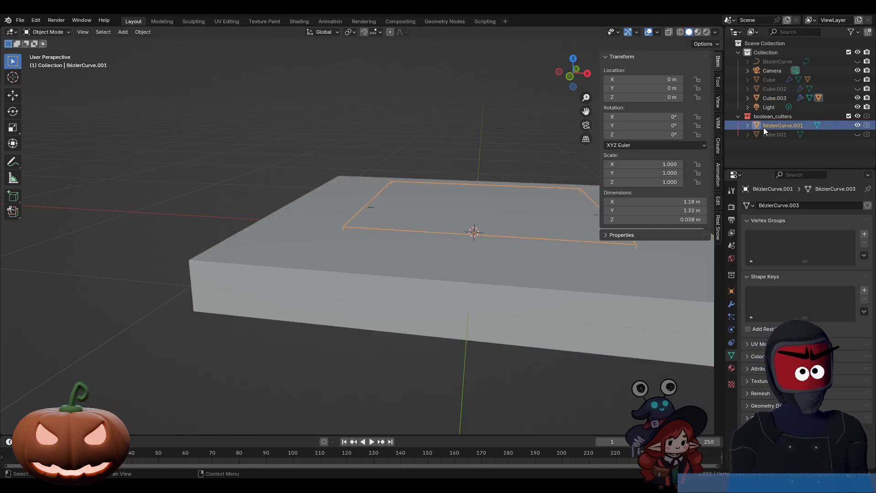
{"action": "key", "text": "g"}
{"action": "key", "text": "z"}
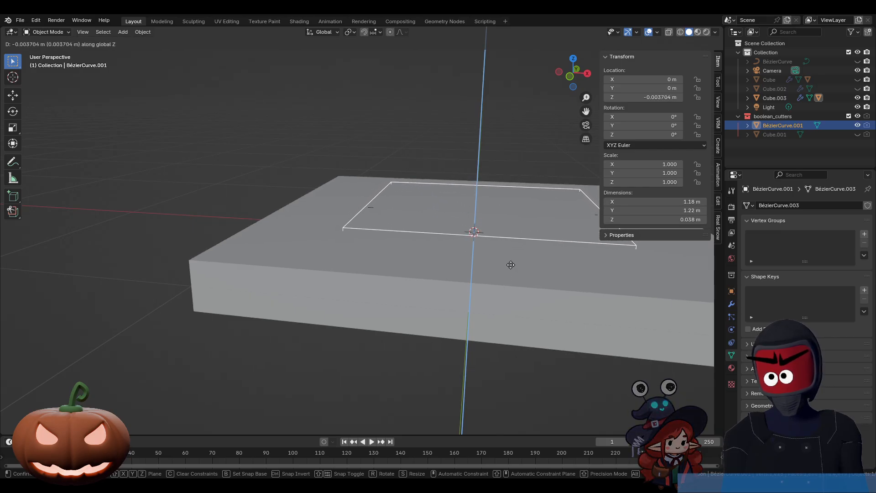
{"action": "right_click", "coordinate": [502, 293]}
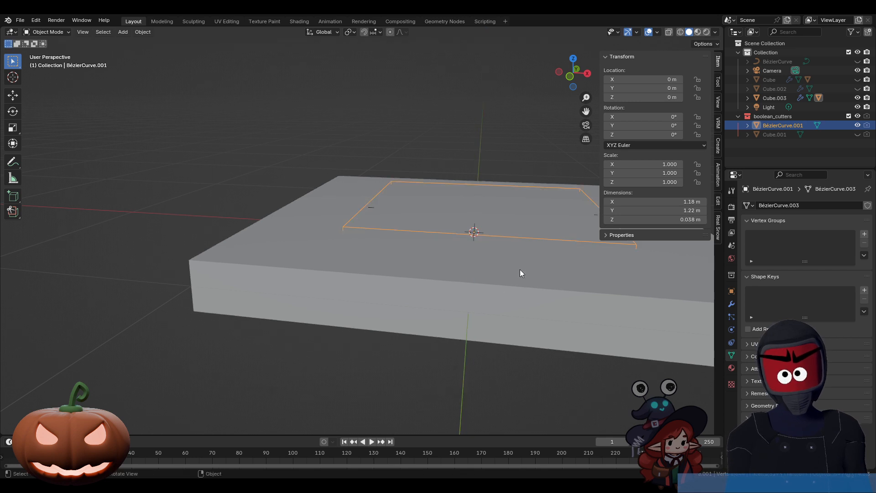
{"action": "middle_click_drag", "start_coordinate": [519, 270], "coordinate": [443, 309]}
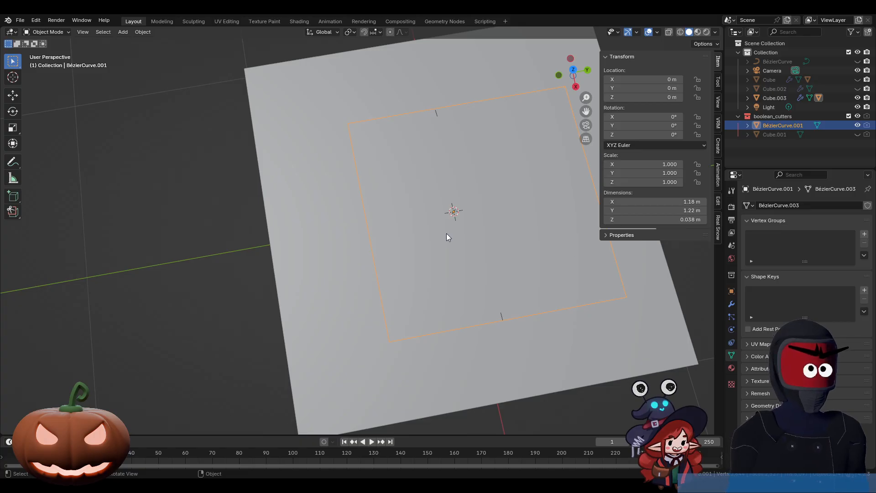
Examine the spiral cutter's mesh geometry in Edit Mode and return to Object Mode
{"action": "key", "text": "Tab"}
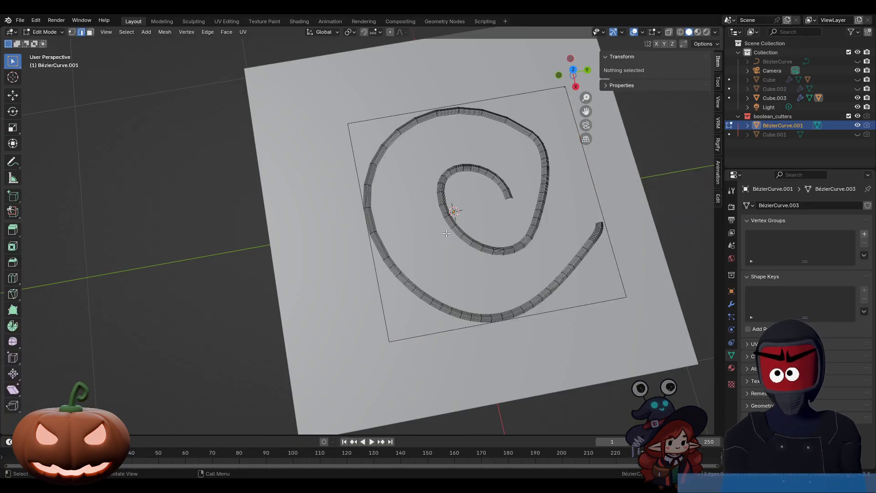
{"action": "middle_click_drag", "start_coordinate": [446, 233], "coordinate": [476, 192]}
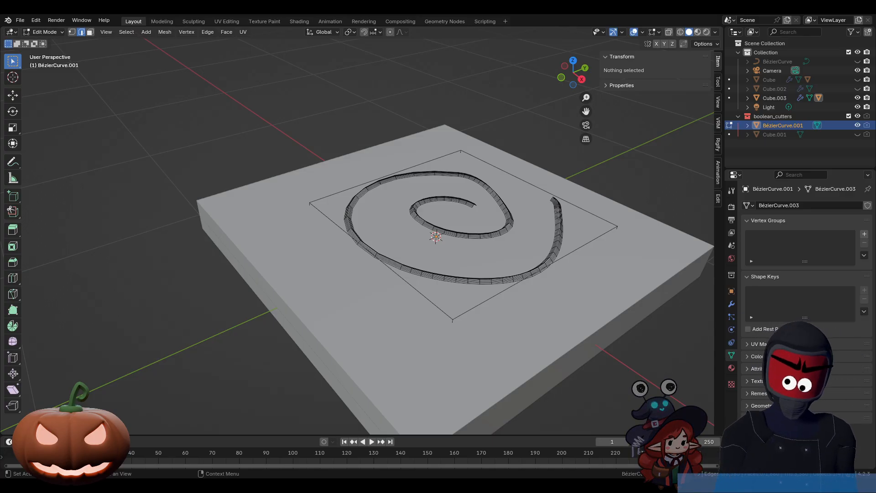
{"action": "scroll", "coordinate": [658, 350], "scroll_direction": "down", "scroll_amount": 5}
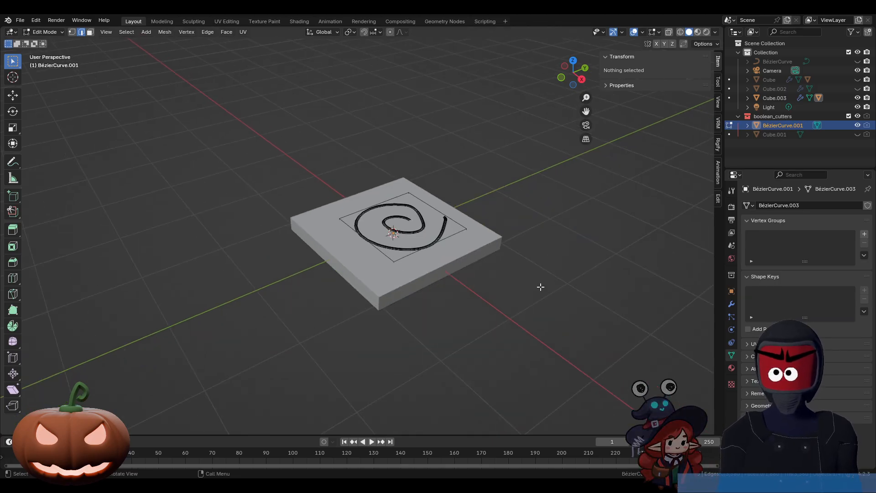
{"action": "key", "text": "Tab"}
Add a plane, raise it to about 1.28 m above the plate and scale it to about 3.95 m square
{"action": "key", "text": "shift+a"}
{"action": "mouse_move", "coordinate": [534, 275]}
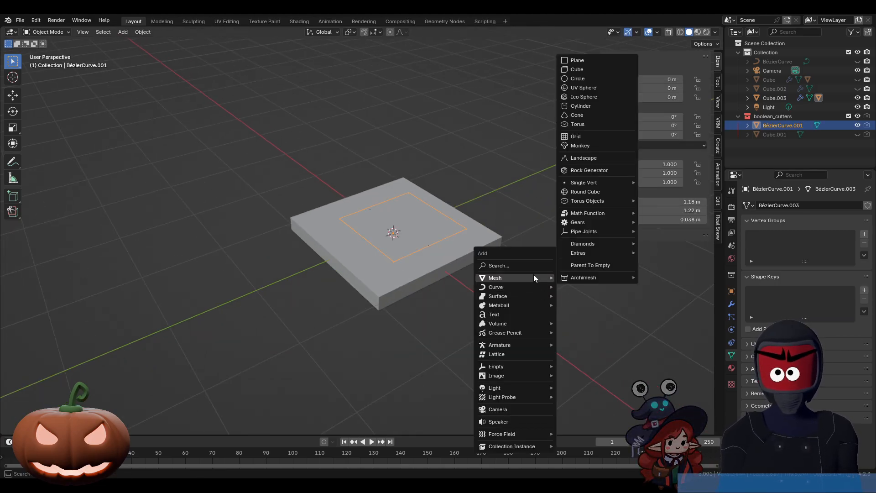
{"action": "left_click", "coordinate": [592, 61]}
{"action": "key", "text": "g"}
{"action": "key", "text": "z"}
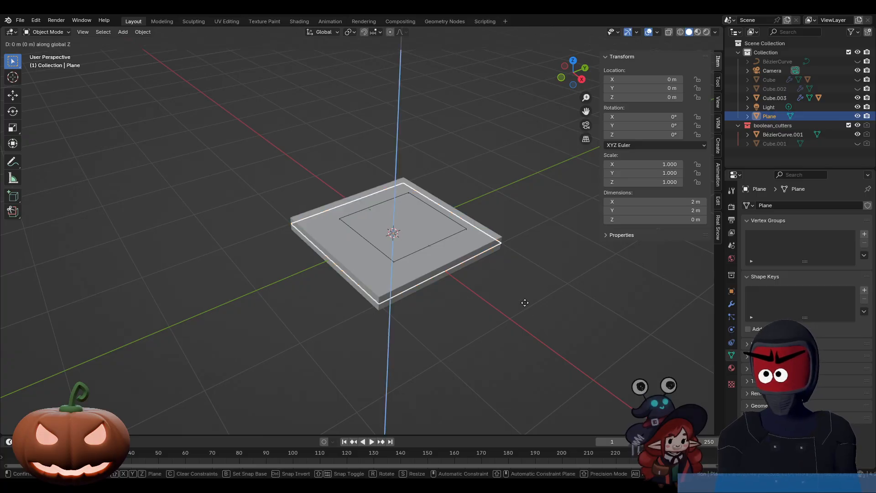
{"action": "left_click", "coordinate": [525, 303]}
{"action": "key", "text": "s"}
{"action": "left_click", "coordinate": [526, 302]}
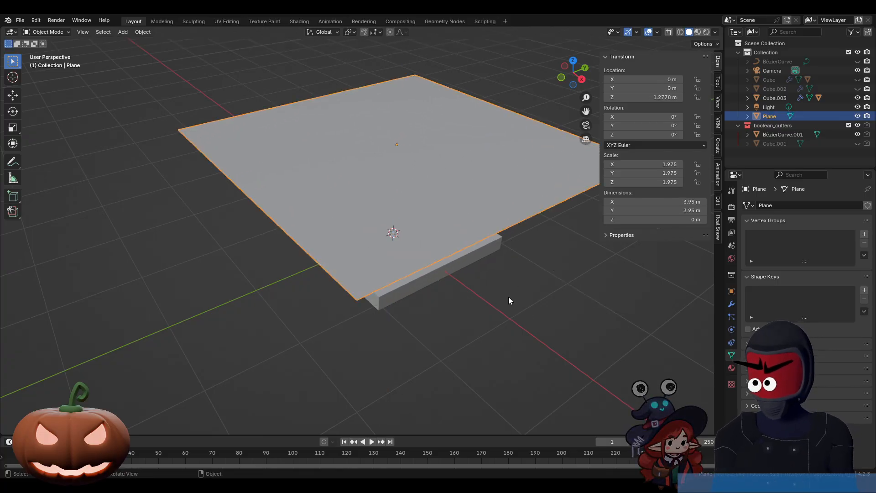
Subdivide the whole plane four times in Edit Mode and return to Object Mode
{"action": "key", "text": "Tab"}
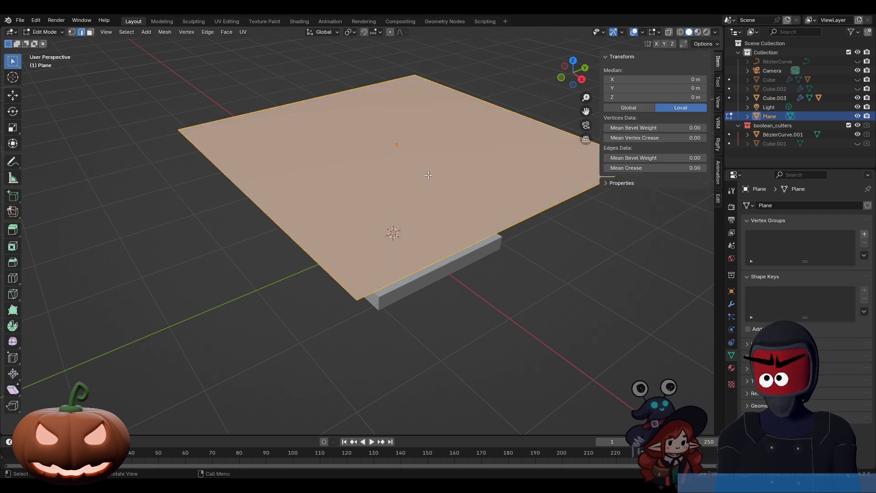
{"action": "right_click", "coordinate": [427, 175]}
{"action": "left_click", "coordinate": [421, 182]}
{"action": "right_click", "coordinate": [447, 195]}
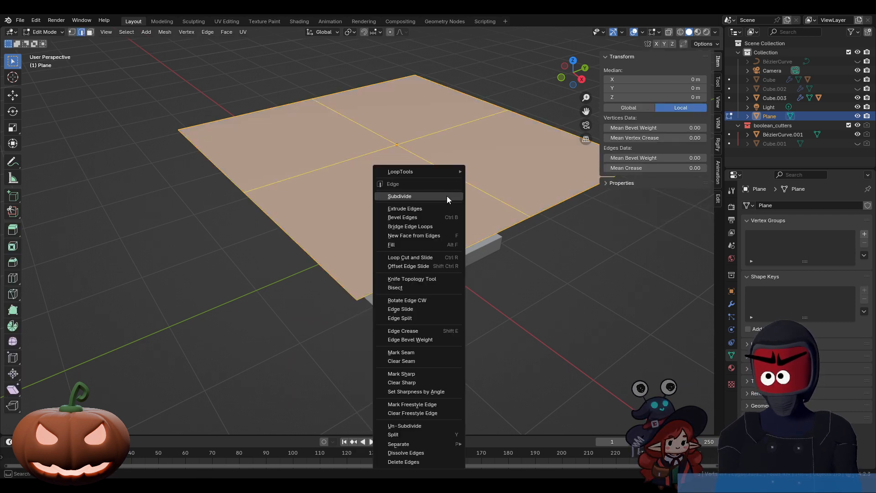
{"action": "left_click", "coordinate": [447, 196]}
{"action": "right_click", "coordinate": [447, 195]}
{"action": "left_click", "coordinate": [447, 196]}
{"action": "right_click", "coordinate": [448, 195]}
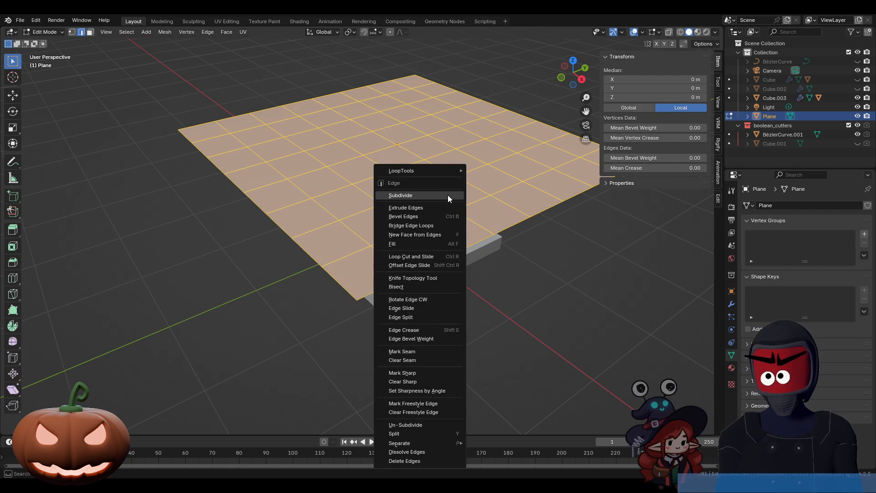
{"action": "left_click", "coordinate": [447, 195]}
{"action": "key", "text": "Tab"}
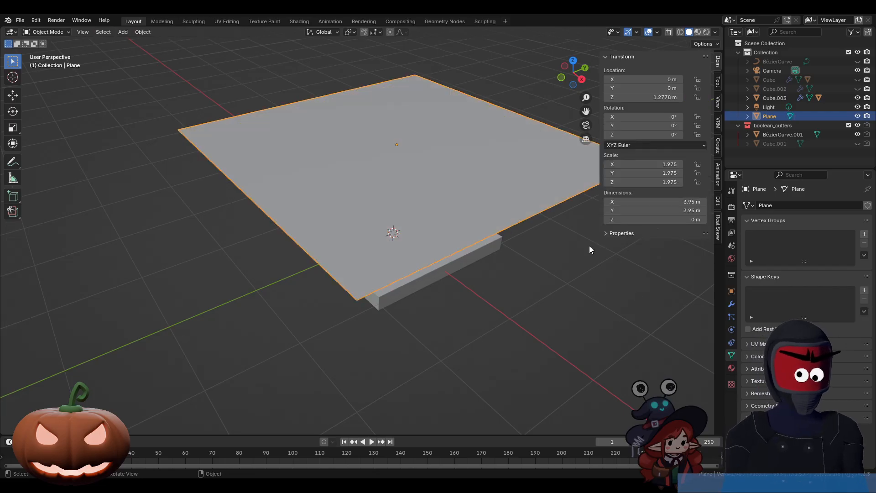
Give the plane Cloth physics and the plate beneath it Collision physics
{"action": "left_click", "coordinate": [732, 343]}
{"action": "left_click", "coordinate": [732, 328]}
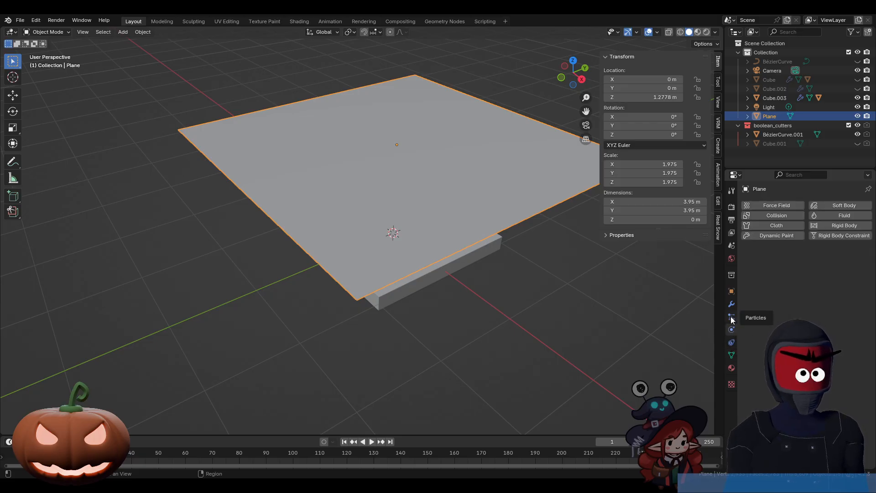
{"action": "left_click", "coordinate": [771, 226]}
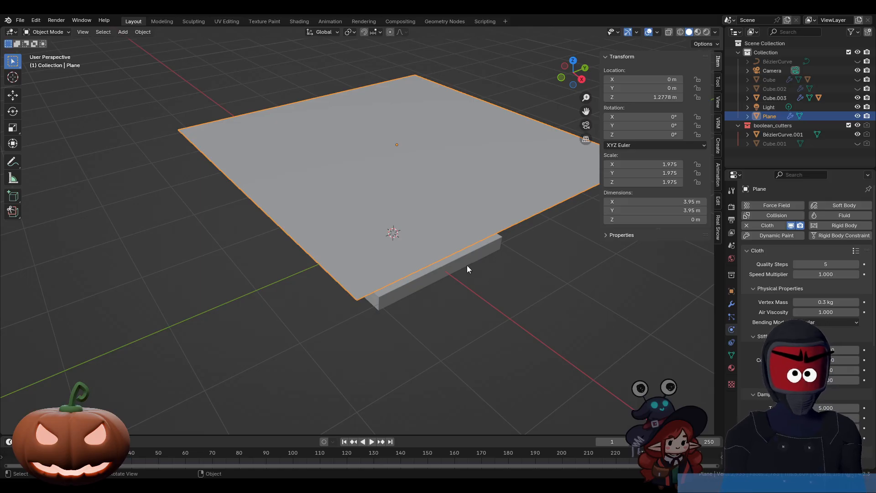
{"action": "left_click", "coordinate": [467, 264]}
{"action": "left_click", "coordinate": [772, 215]}
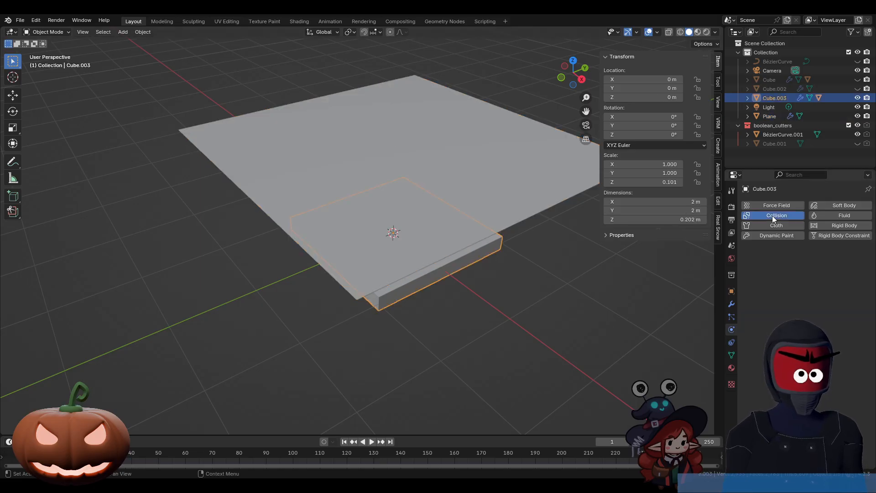
Select the plane and play the cloth simulation over the plate, stopping at frame 28
{"action": "left_click", "coordinate": [517, 199]}
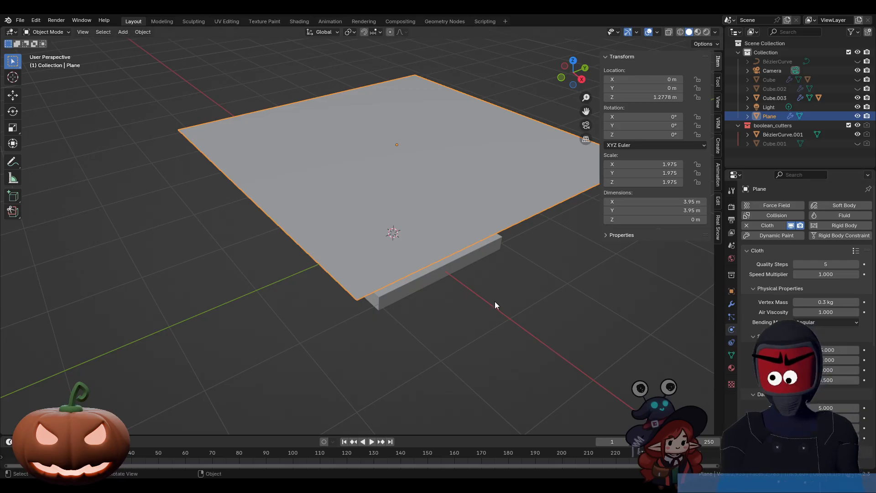
{"action": "key", "text": "space"}
{"action": "key", "text": "space"}
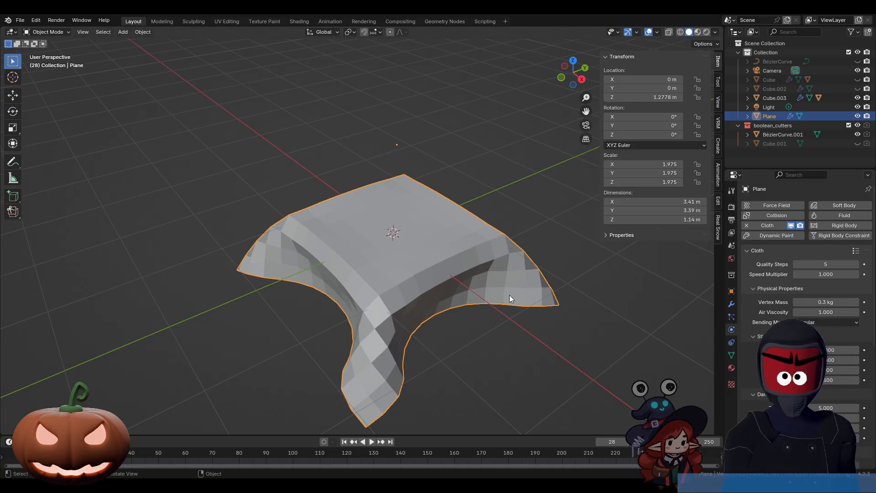
Return to frame 1, delete the cloth plane and remove the Collision physics from the plate
{"action": "key", "text": "ctrl+shift+space"}
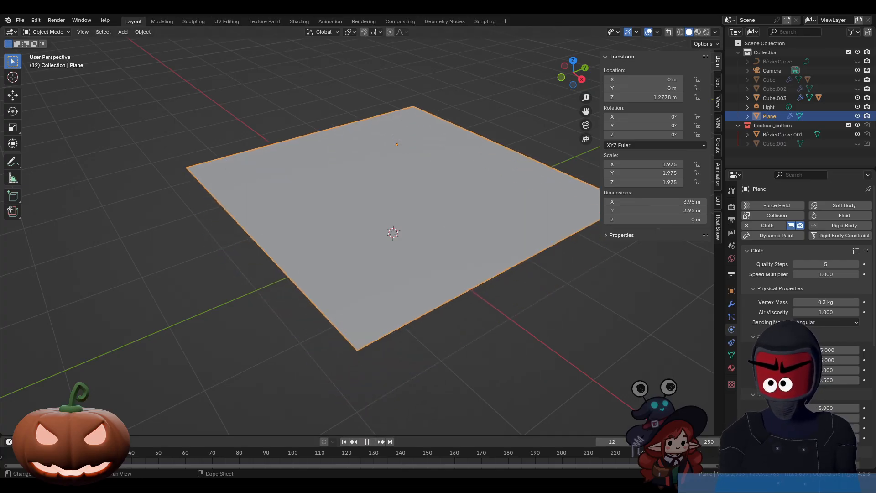
{"action": "left_click_drag", "start_coordinate": [56, 452], "coordinate": [26, 453]}
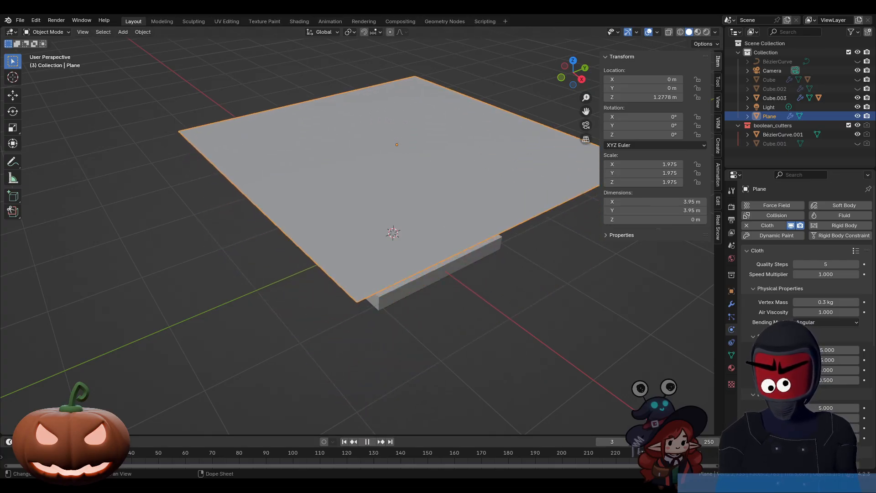
{"action": "key", "text": "x"}
{"action": "left_click", "coordinate": [286, 152]}
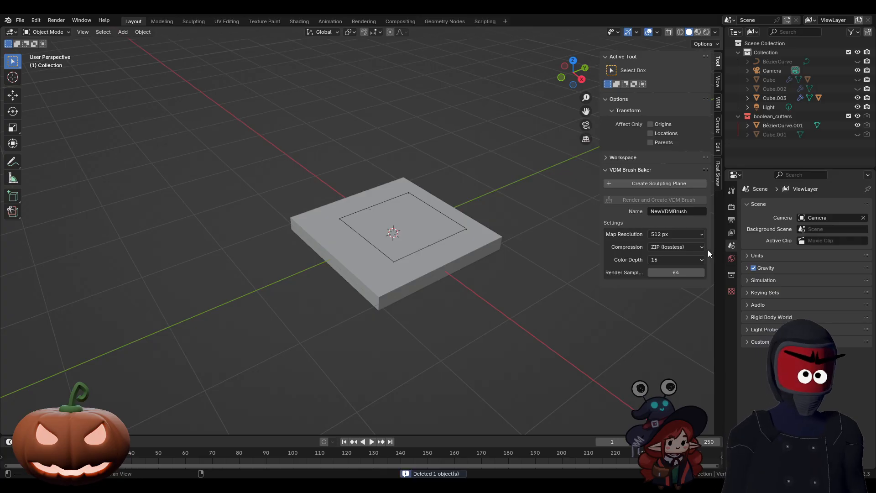
{"action": "left_click", "coordinate": [368, 258]}
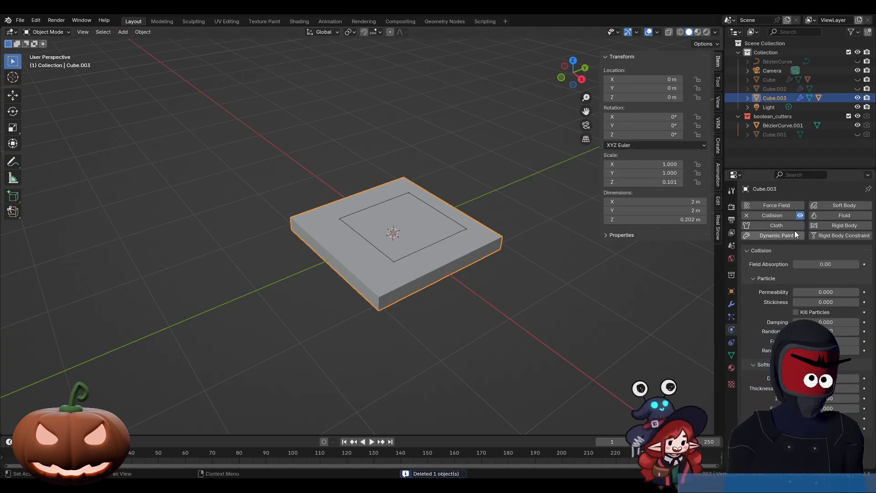
{"action": "left_click", "coordinate": [746, 216]}
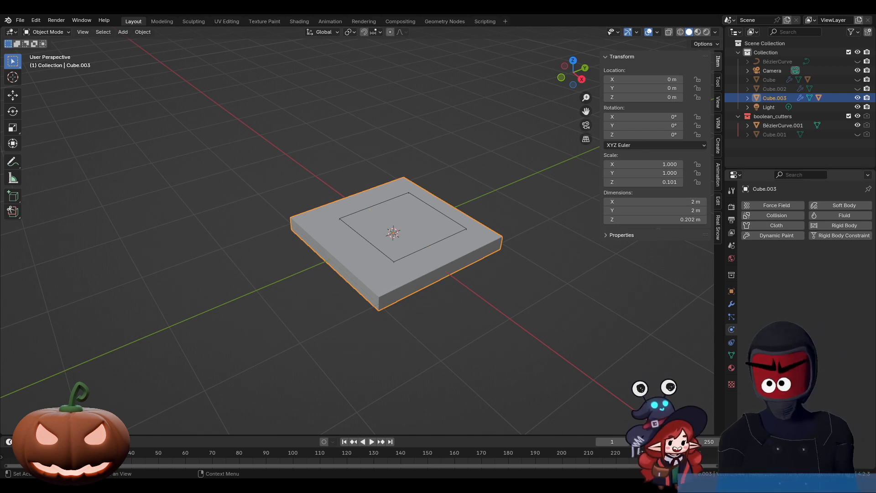
Add a new plane, raise it about 0.53 m above the plate and scale it to about 3.88 m square
{"action": "left_click", "coordinate": [555, 288]}
{"action": "key", "text": "shift+a"}
{"action": "mouse_move", "coordinate": [485, 275]}
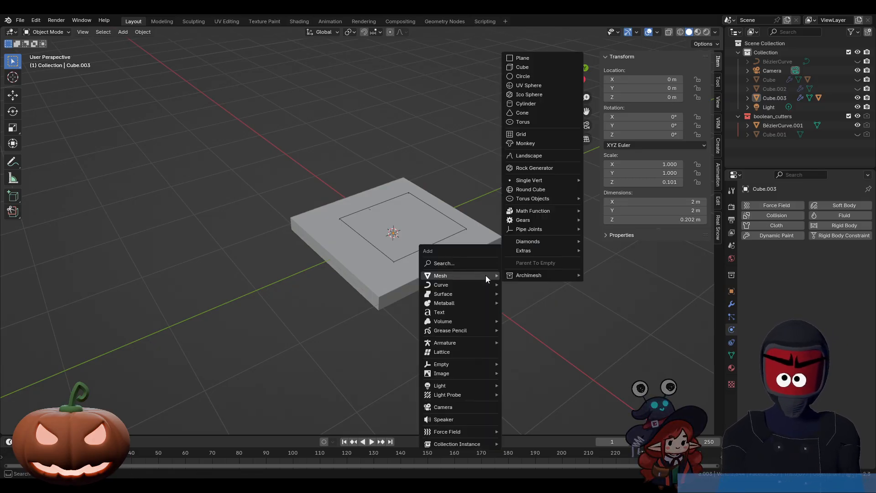
{"action": "left_click", "coordinate": [521, 59]}
{"action": "key", "text": "g"}
{"action": "key", "text": "z"}
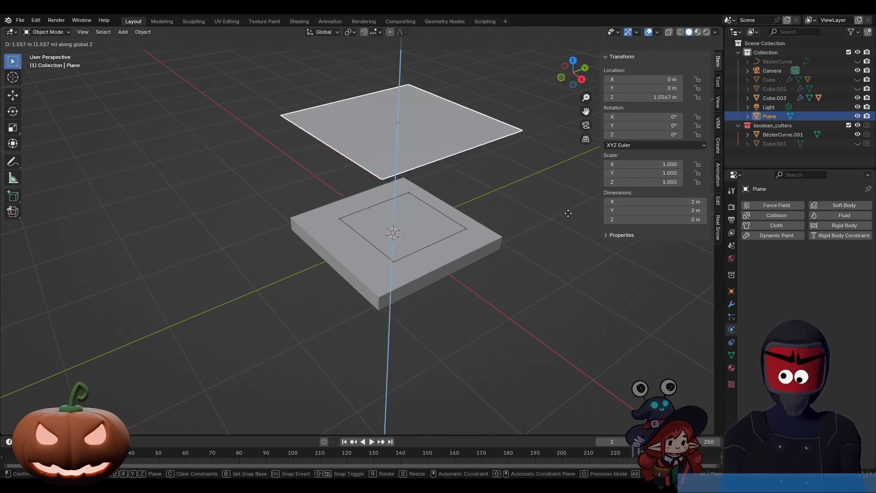
{"action": "left_click", "coordinate": [555, 301]}
{"action": "key", "text": "s"}
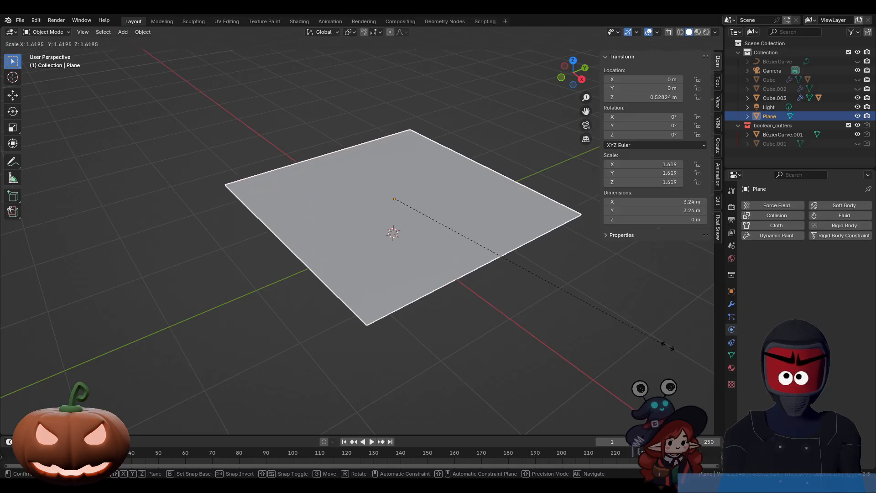
{"action": "left_click", "coordinate": [507, 280]}
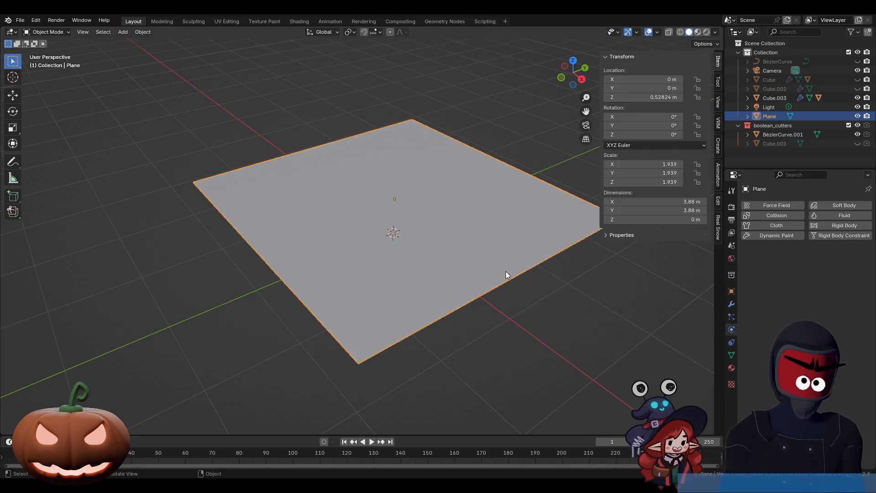
Subdivide the whole plane with 10 cuts in Edit Mode and return to Object Mode
{"action": "key", "text": "Tab"}
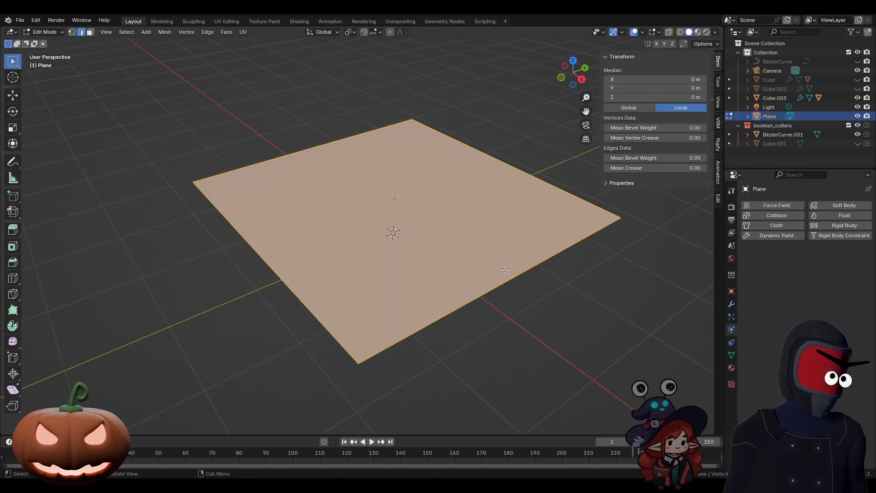
{"action": "right_click", "coordinate": [454, 244]}
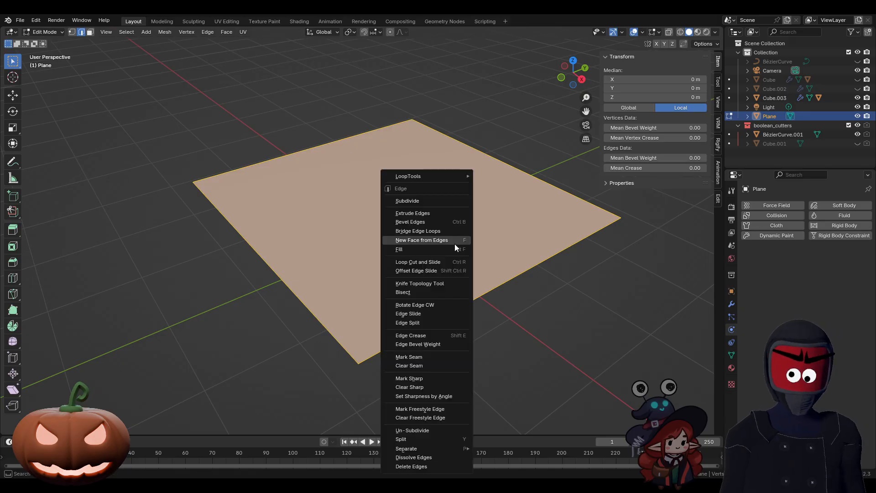
{"action": "left_click", "coordinate": [443, 202]}
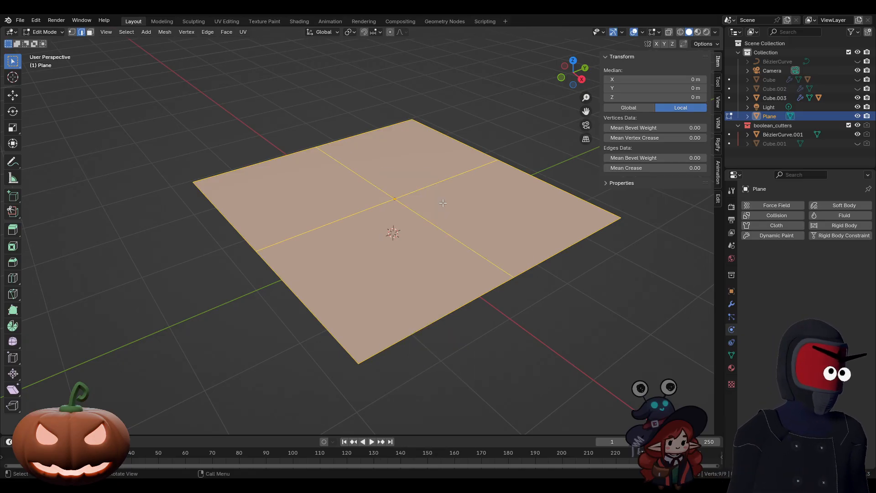
{"action": "left_click", "coordinate": [48, 426]}
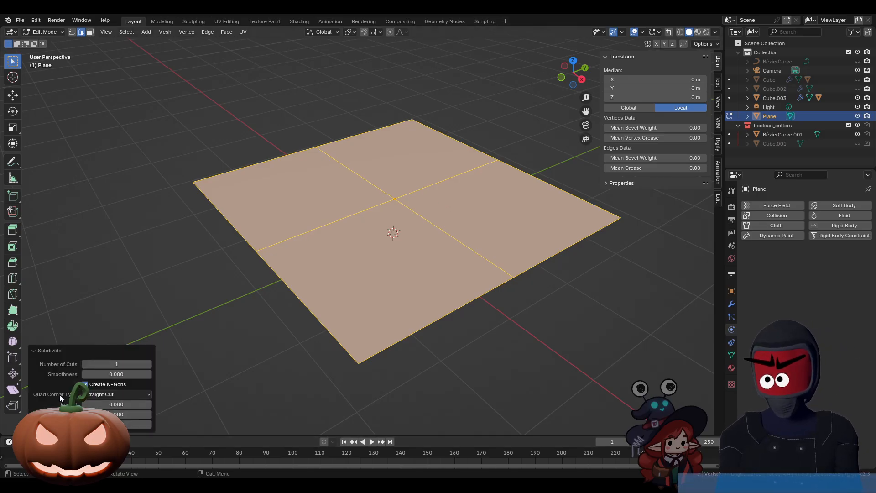
{"action": "left_click", "coordinate": [149, 364]}
{"action": "left_click", "coordinate": [148, 363]}
{"action": "left_click", "coordinate": [148, 363]}
{"action": "left_click", "coordinate": [148, 363]}
{"action": "left_click", "coordinate": [148, 363]}
{"action": "left_click", "coordinate": [148, 364]}
{"action": "left_click", "coordinate": [148, 364]}
{"action": "left_click", "coordinate": [148, 364]}
{"action": "left_click", "coordinate": [148, 364]}
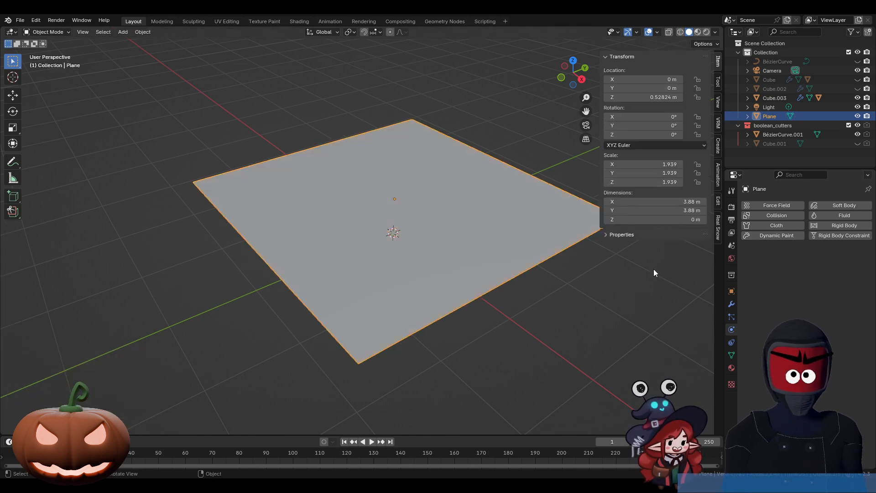
{"action": "key", "text": "Tab"}
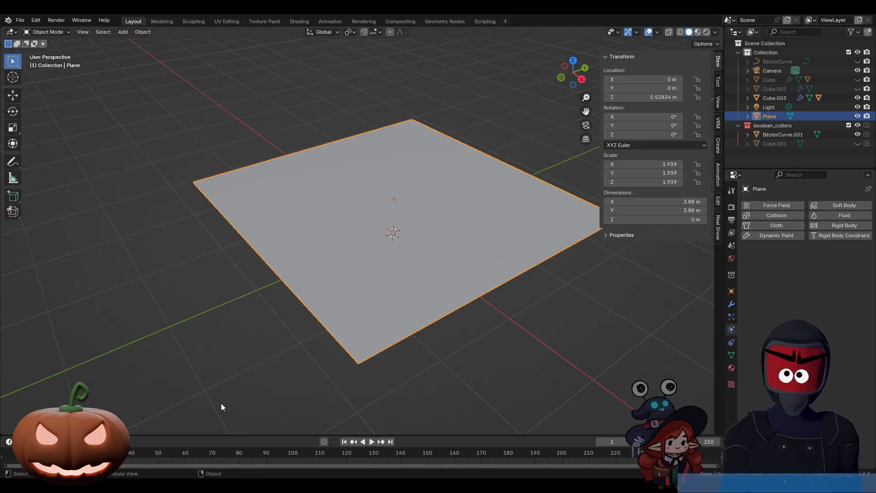
Inspect the plane's subdivision grid in Edit Mode and go back to Object Mode
{"action": "key", "text": "Tab"}
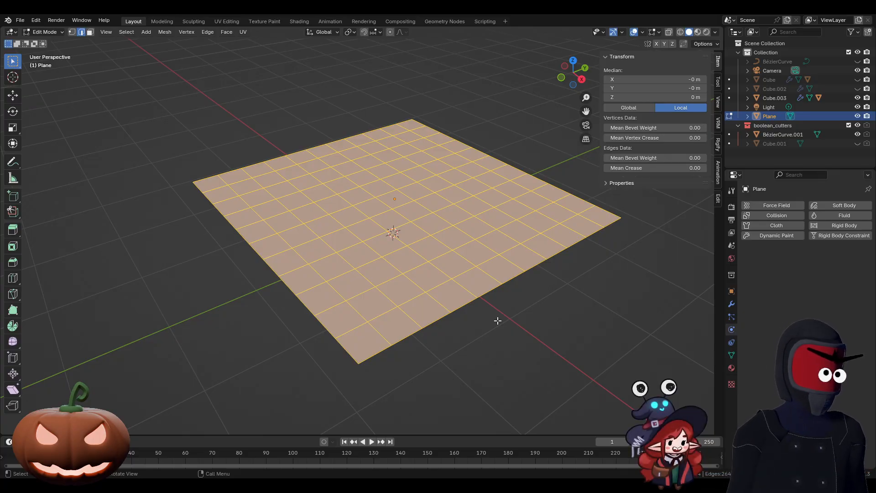
{"action": "key", "text": "Tab"}
{"action": "key", "text": "Tab"}
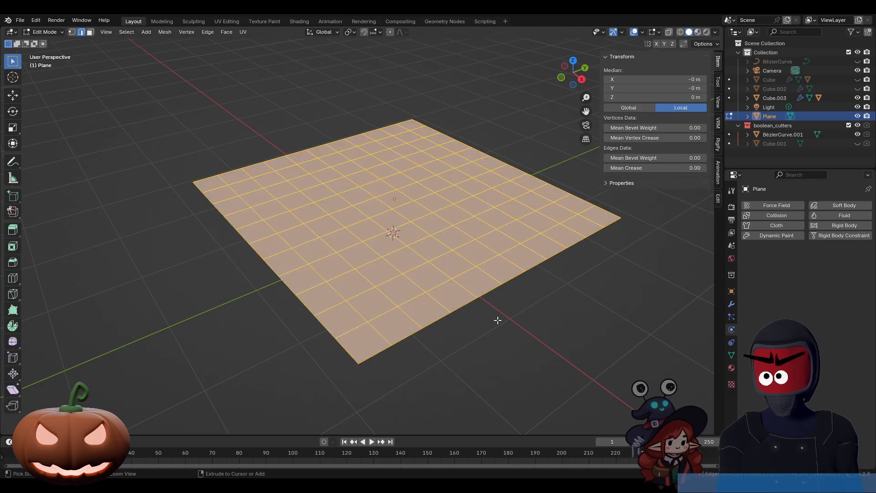
{"action": "key", "text": "Tab"}
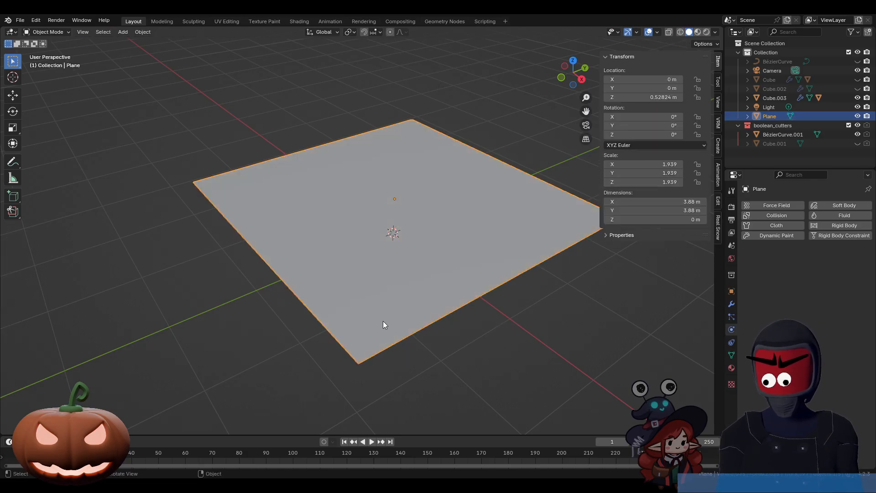
Subdivide the undivided plane in Edit Mode, set the number of cuts to 10 and return to Object Mode
{"action": "key", "text": "Tab"}
{"action": "right_click", "coordinate": [391, 265]}
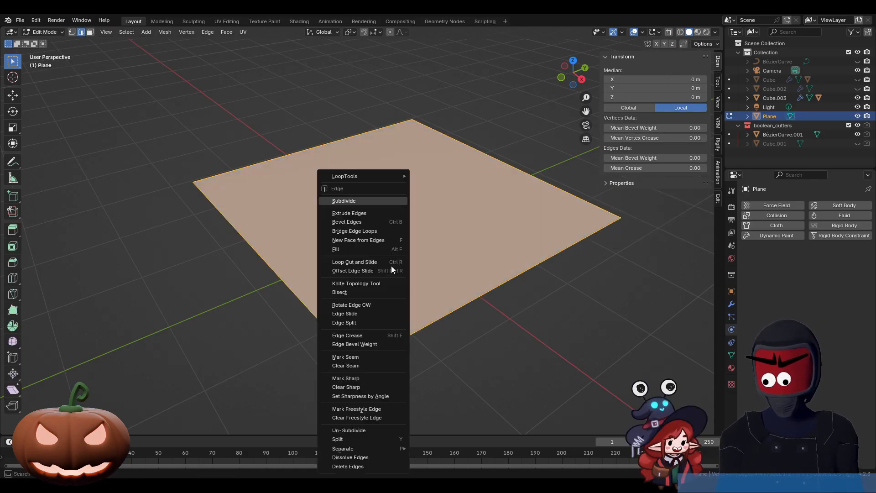
{"action": "left_click", "coordinate": [366, 201]}
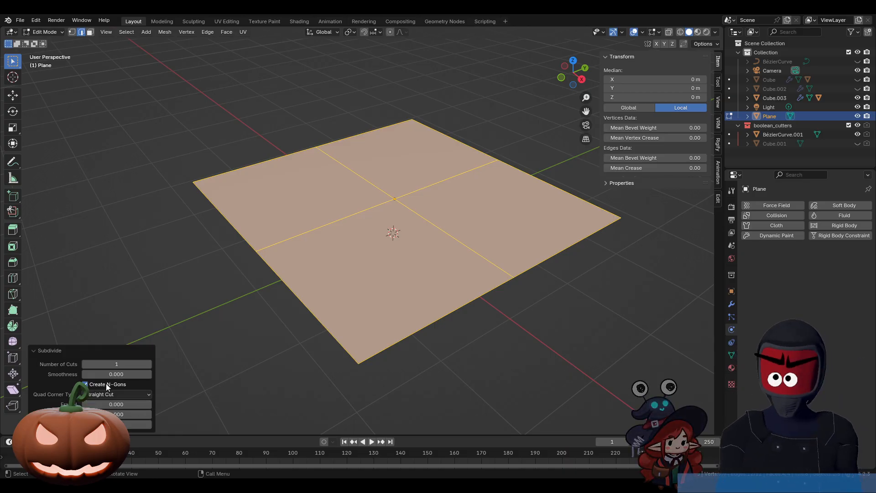
{"action": "left_click", "coordinate": [149, 365]}
{"action": "left_click", "coordinate": [149, 364]}
{"action": "left_click", "coordinate": [149, 365]}
{"action": "left_click", "coordinate": [149, 365]}
{"action": "left_click", "coordinate": [150, 365]}
{"action": "left_click", "coordinate": [150, 365]}
{"action": "left_click", "coordinate": [149, 365]}
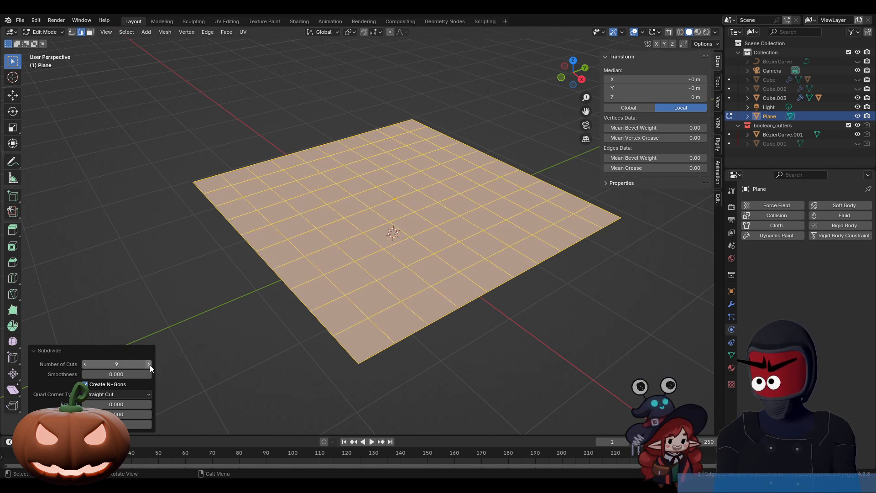
{"action": "left_click", "coordinate": [149, 364]}
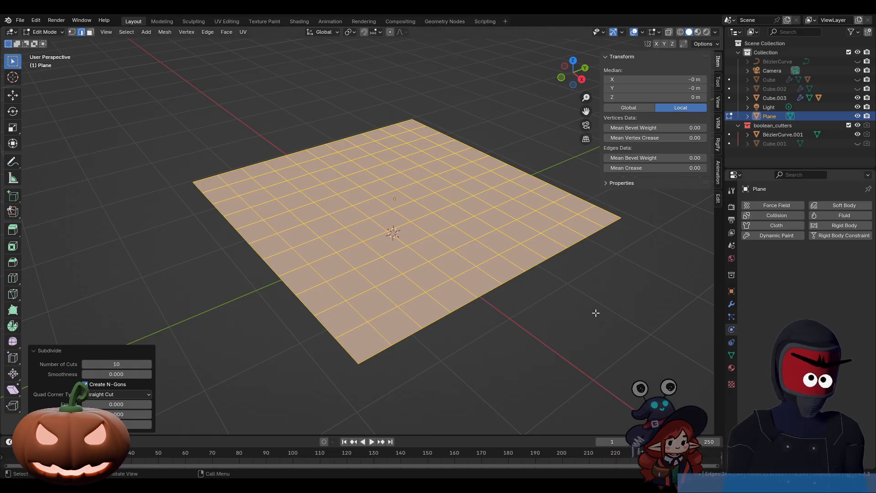
{"action": "key", "text": "Tab"}
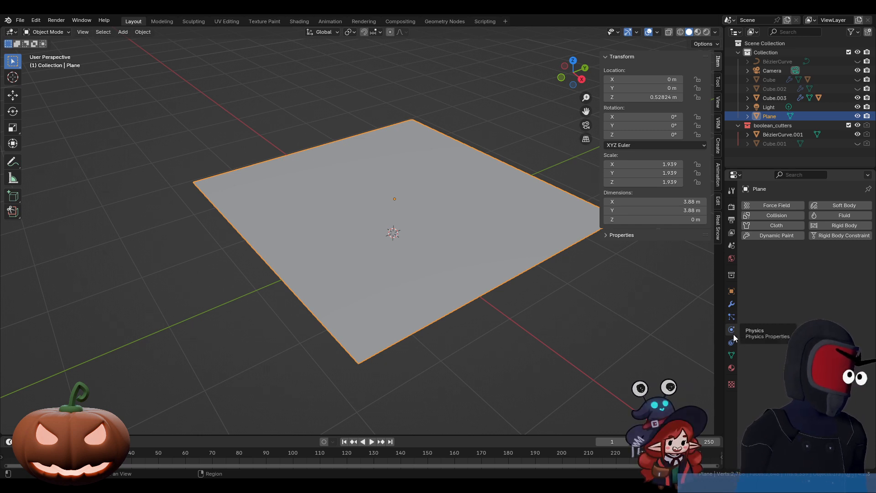
Give the subdivided plane Cloth physics and the plate below it Collision physics
{"action": "left_click", "coordinate": [773, 226]}
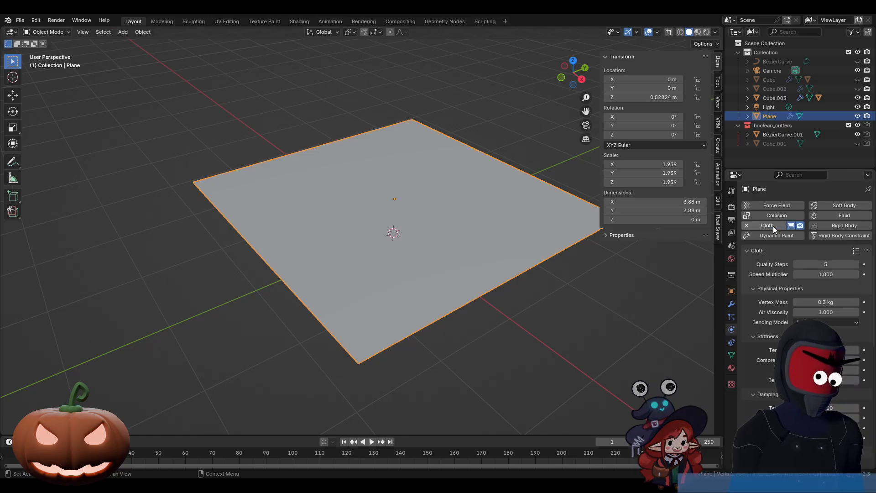
{"action": "middle_click_drag", "start_coordinate": [477, 362], "coordinate": [464, 301]}
{"action": "left_click", "coordinate": [429, 259]}
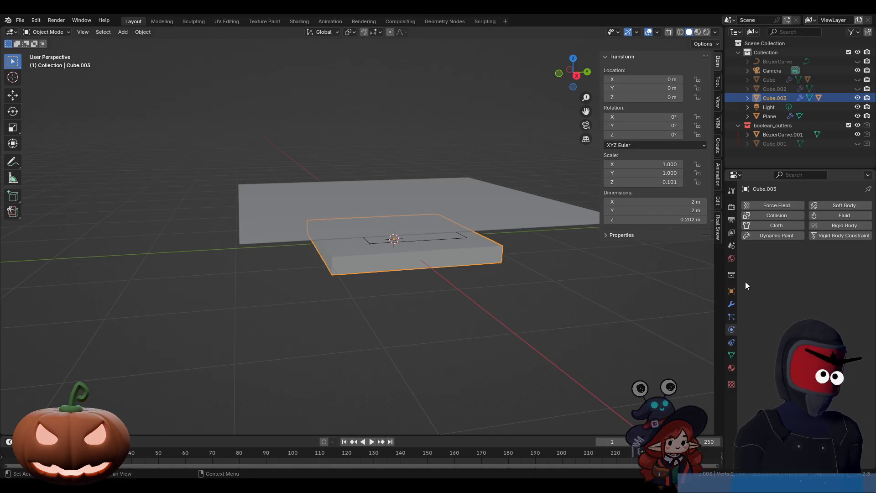
{"action": "left_click", "coordinate": [762, 215]}
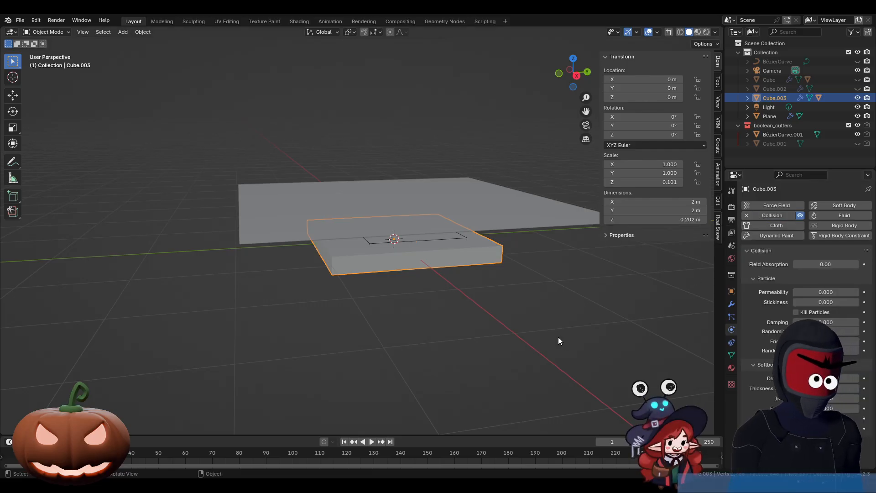
Play the cloth simulation over the plate, rewind it to the start and replay it up to frame 38
{"action": "key", "text": "space"}
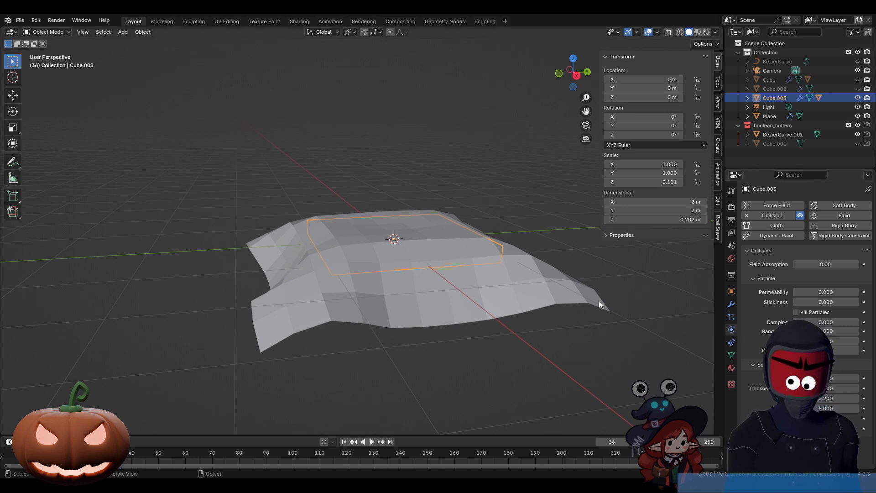
{"action": "left_click_drag", "start_coordinate": [120, 453], "coordinate": [26, 453]}
{"action": "key", "text": "space"}
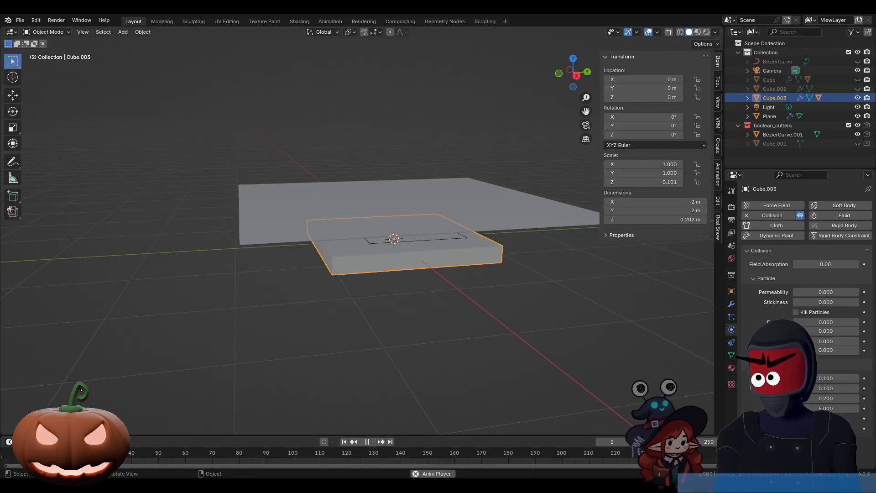
{"action": "key", "text": "space"}
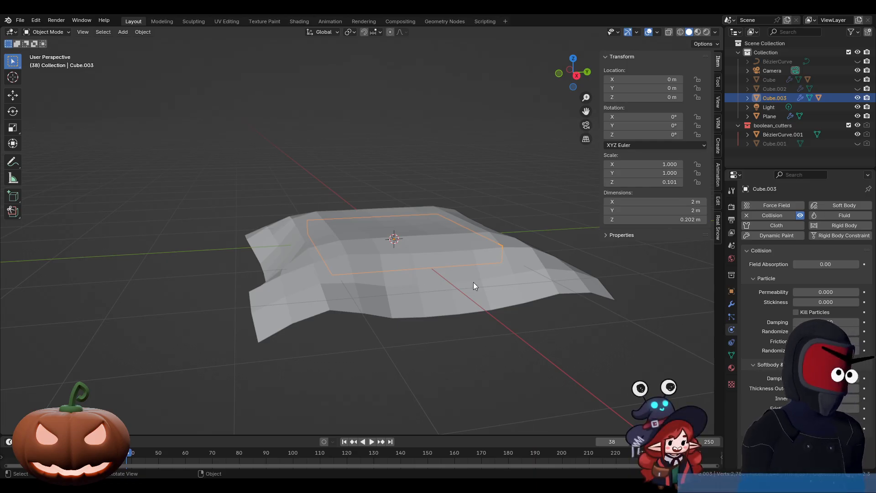
Remove the Collision physics from the plate and add it again
{"action": "left_click", "coordinate": [746, 216]}
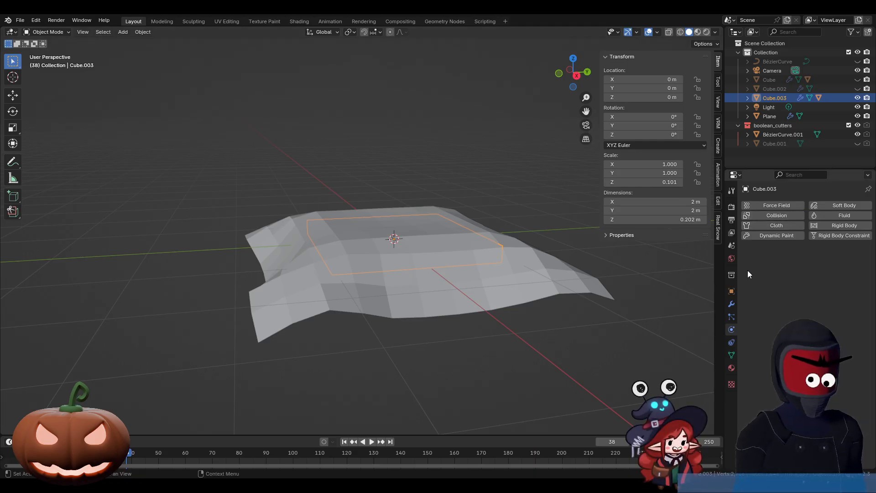
{"action": "left_click", "coordinate": [755, 215]}
Select the cloth plane, replay the simulation briefly from the start, return to frame 1 and view the plane's cloth settings
{"action": "left_click", "coordinate": [522, 303]}
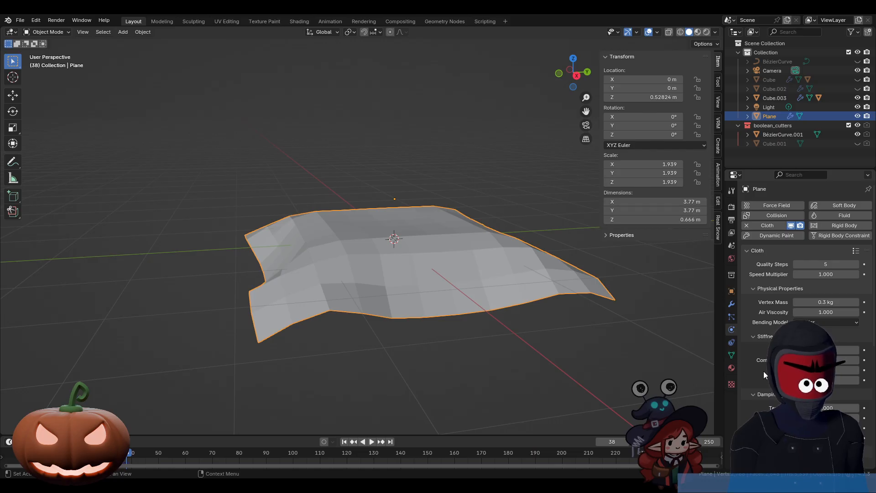
{"action": "scroll", "coordinate": [763, 371], "scroll_direction": "down", "scroll_amount": 1}
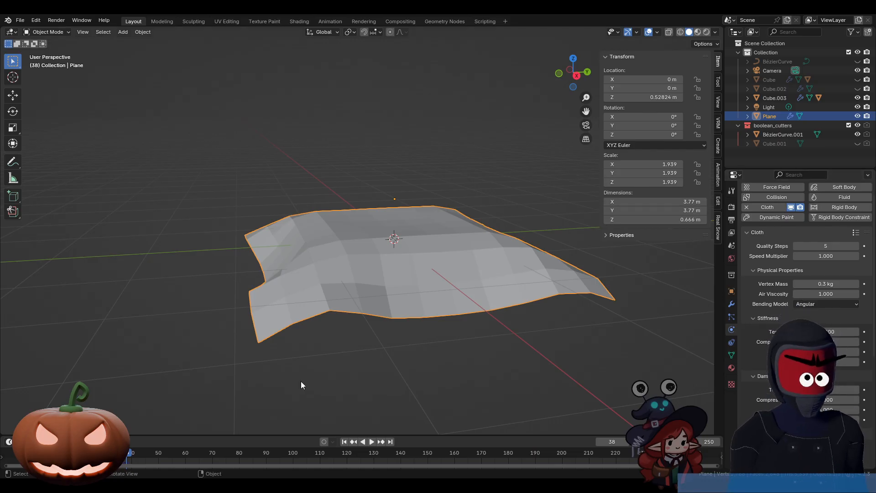
{"action": "key", "text": "shift+Left"}
{"action": "key", "text": "space"}
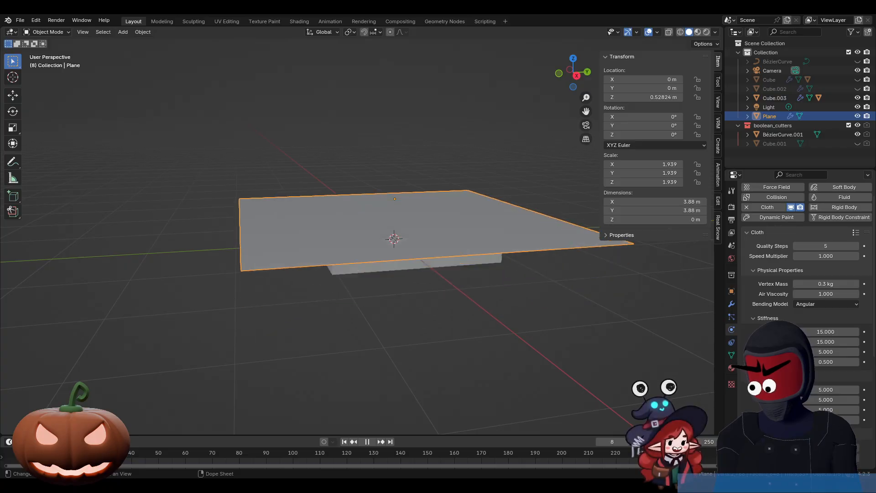
{"action": "left_click_drag", "start_coordinate": [46, 452], "coordinate": [26, 453]}
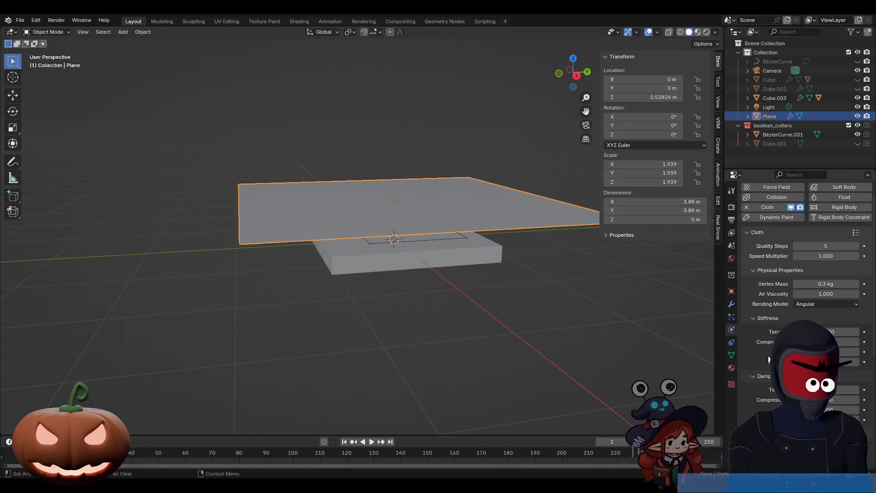
{"action": "scroll", "coordinate": [764, 314], "scroll_direction": "down", "scroll_amount": 4}
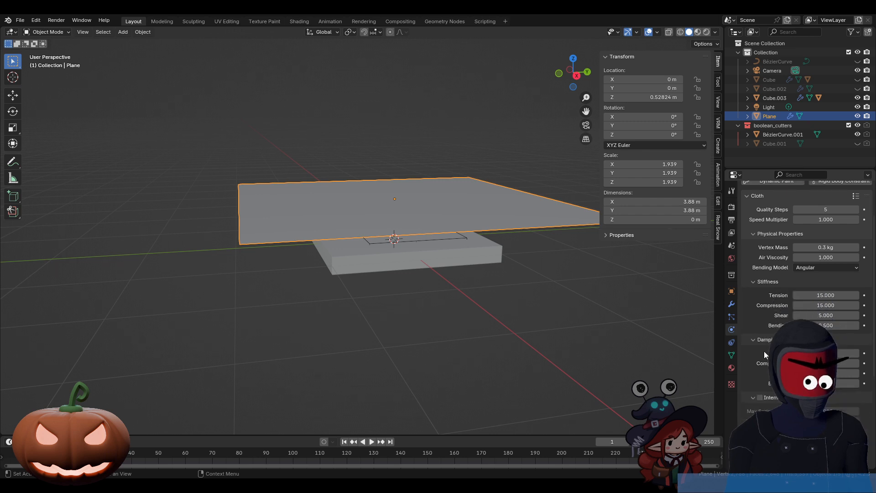
Review the plane's cloth settings down to the Collisions section and play the simulation over the plate briefly
{"action": "scroll", "coordinate": [758, 327], "scroll_direction": "down", "scroll_amount": 2}
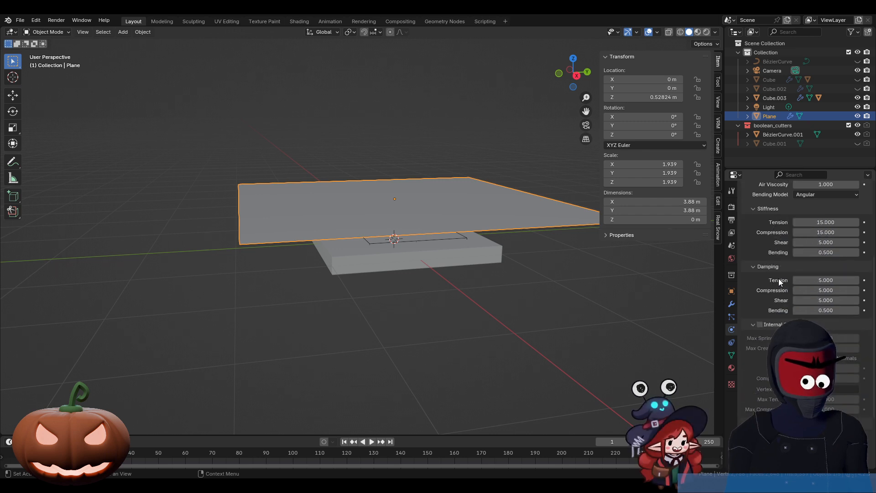
{"action": "scroll", "coordinate": [754, 367], "scroll_direction": "down", "scroll_amount": 5}
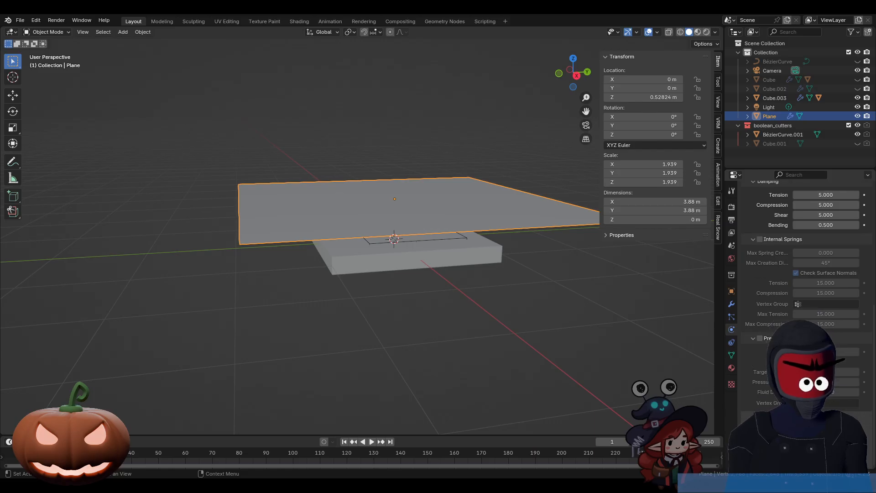
{"action": "scroll", "coordinate": [751, 391], "scroll_direction": "down", "scroll_amount": 7}
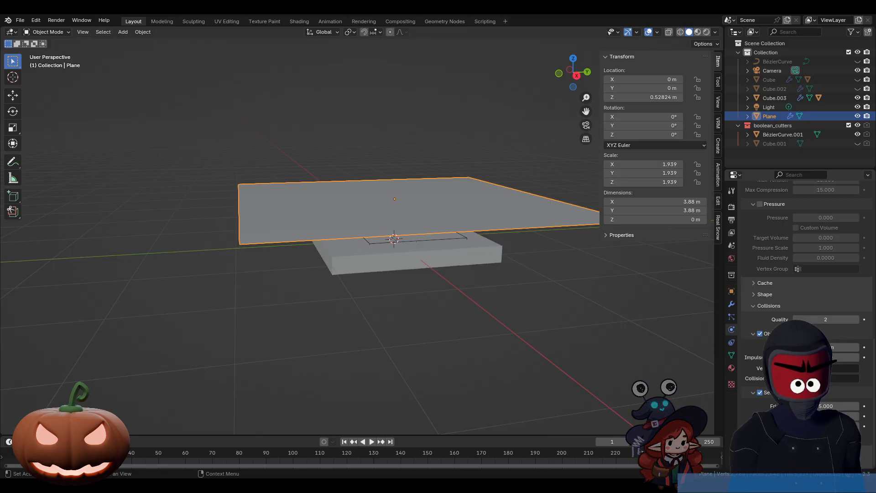
{"action": "key", "text": "space"}
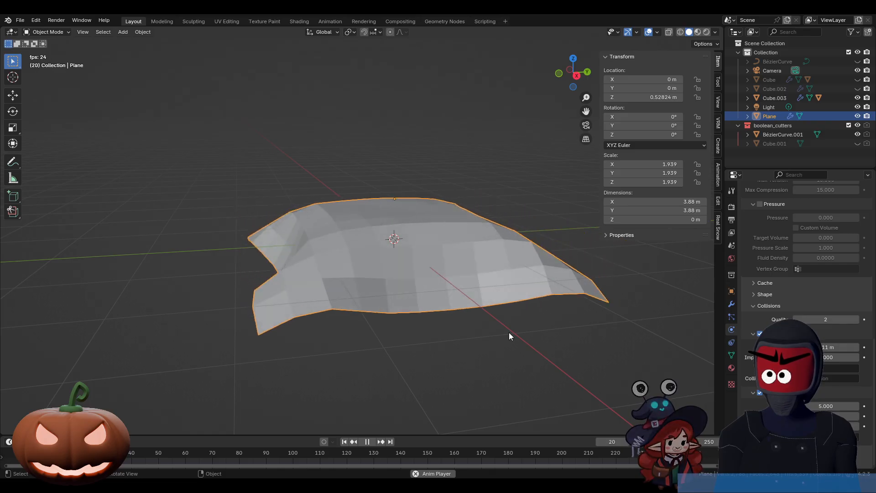
{"action": "key", "text": "space"}
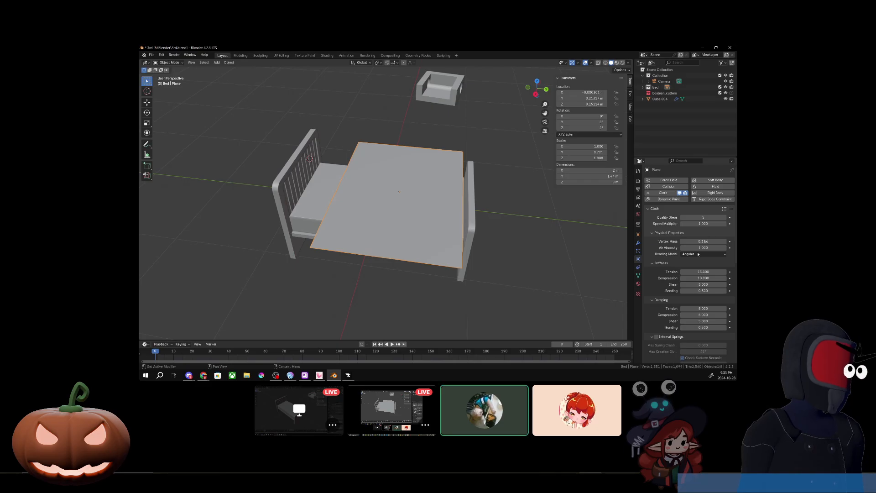
In the shared bed scene, set the plane's cloth compression stiffness to 15, test the simulation and rewind to frame 0
{"action": "scroll", "coordinate": [710, 235], "scroll_direction": "down", "scroll_amount": 1}
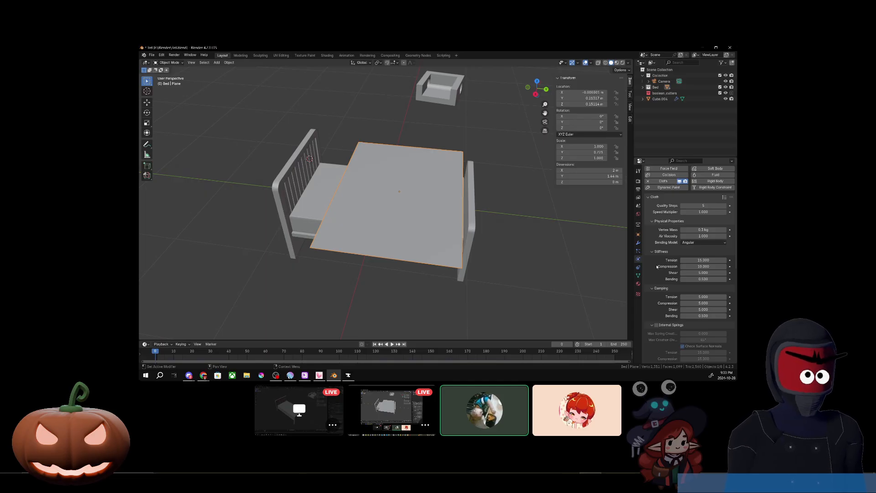
{"action": "left_click", "coordinate": [691, 266]}
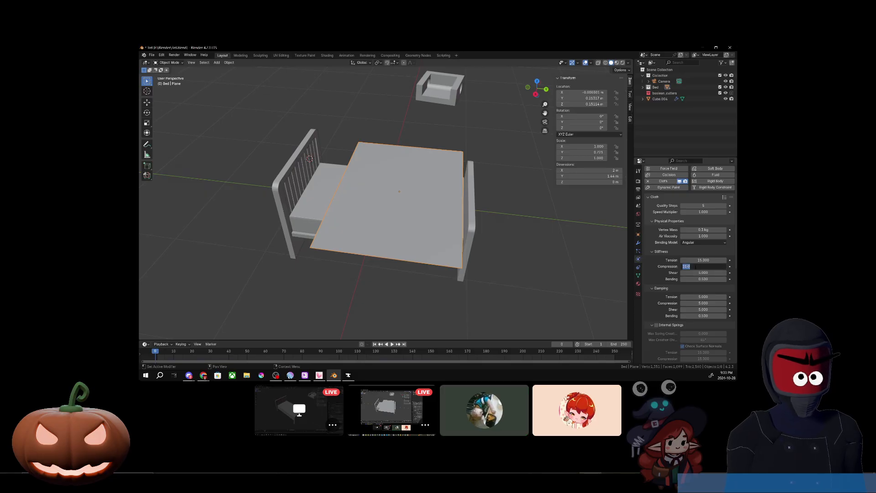
{"action": "type", "text": "15"}
{"action": "key", "text": "Return"}
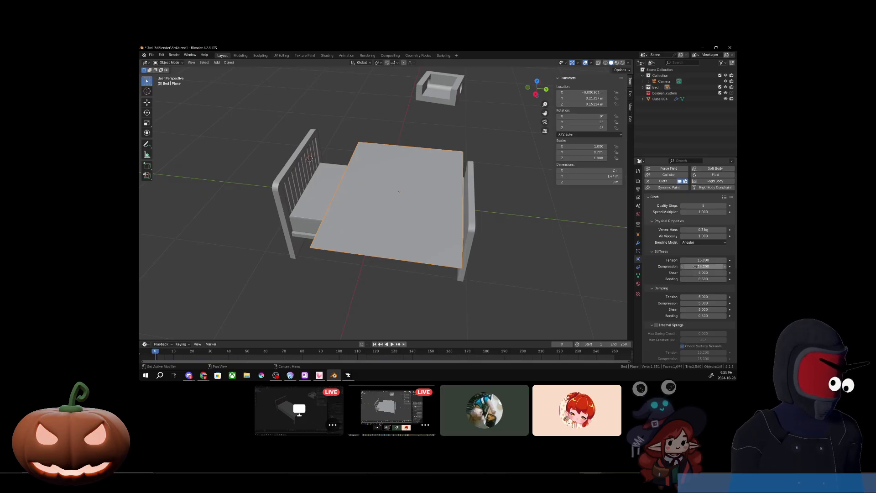
{"action": "left_click", "coordinate": [391, 345]}
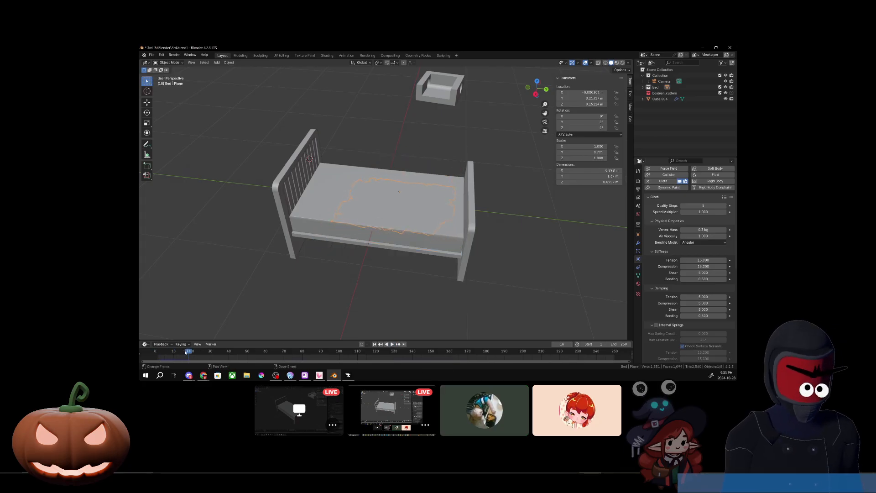
{"action": "left_click_drag", "start_coordinate": [185, 352], "coordinate": [155, 351]}
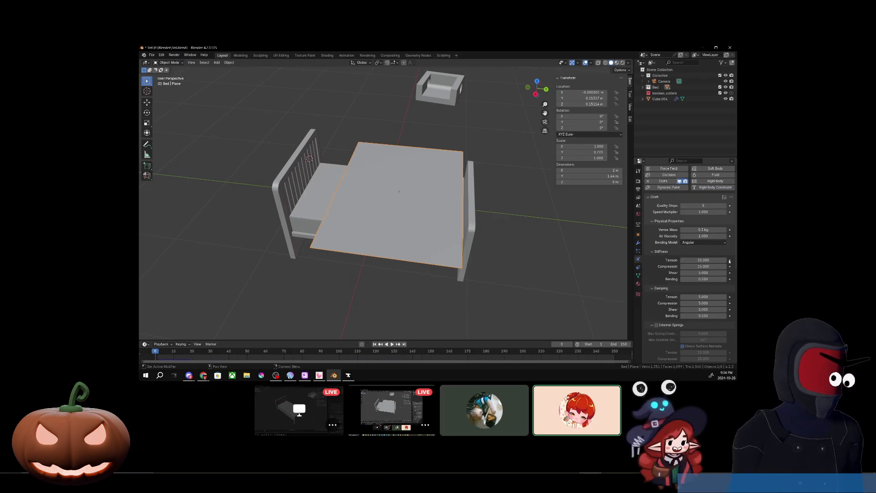
Set the plane's compression stiffness to 30, play the simulation over the bed and rewind to frame 0
{"action": "double_click", "coordinate": [706, 267]}
{"action": "double_click", "coordinate": [706, 267]}
{"action": "left_click", "coordinate": [684, 266]}
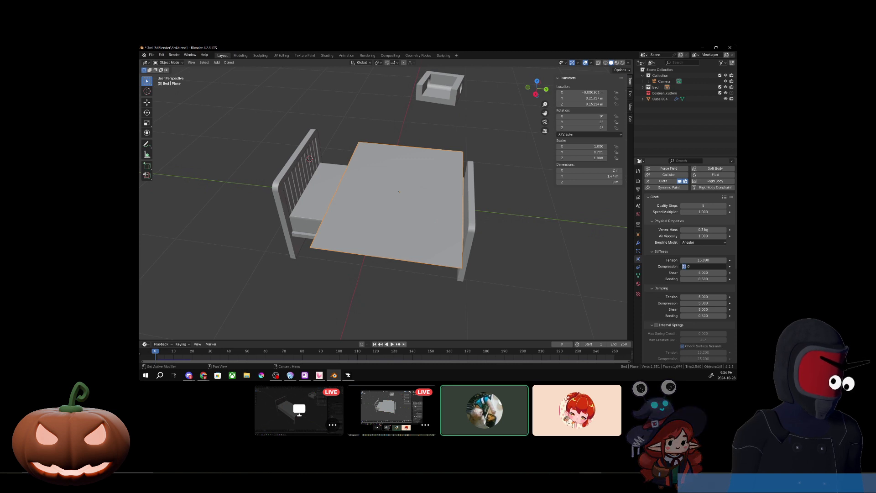
{"action": "key", "text": "Return"}
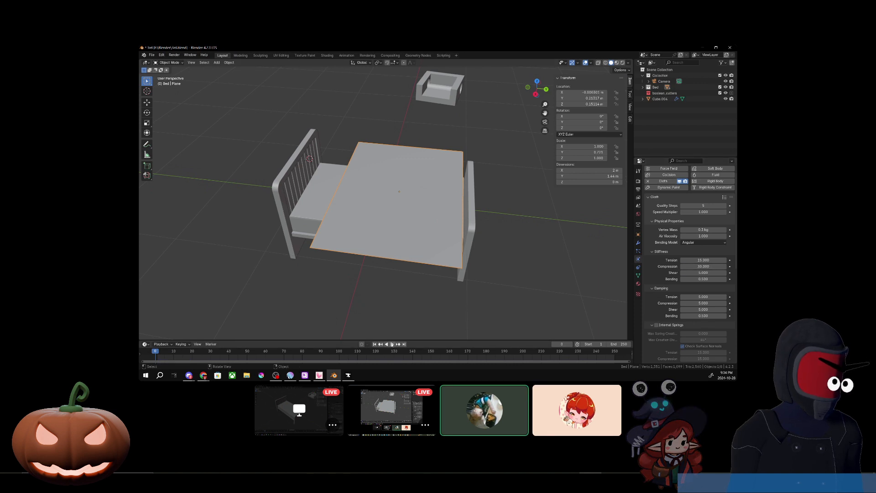
{"action": "left_click", "coordinate": [391, 345]}
{"action": "left_click", "coordinate": [391, 344]}
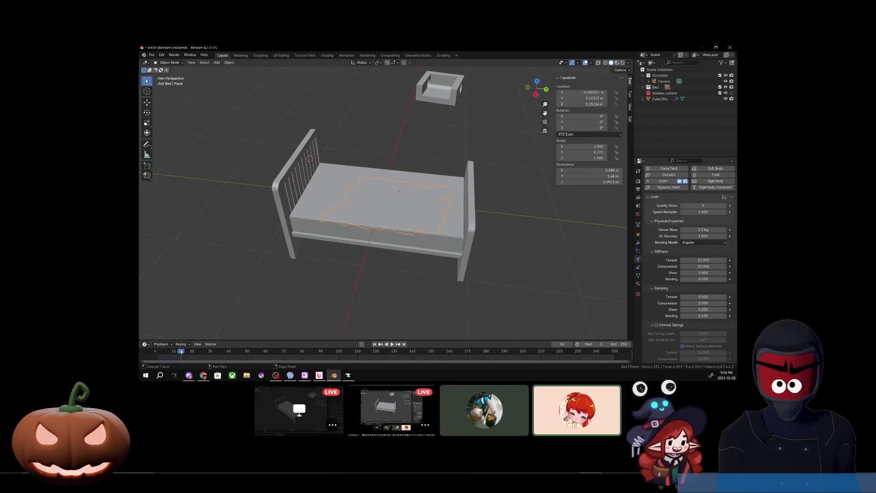
{"action": "left_click_drag", "start_coordinate": [181, 351], "coordinate": [153, 352]}
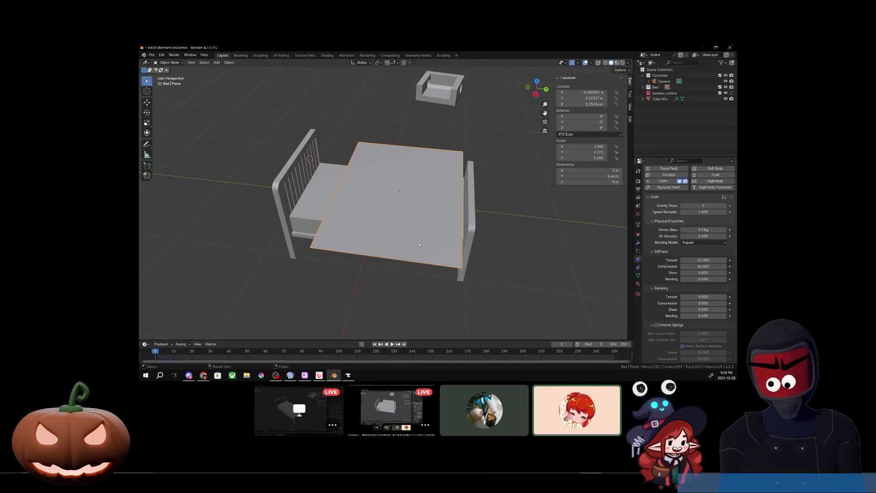
Move the cloth plane about 2.94 m along negative X over the small hollow box object and raise it about 0.36 m
{"action": "mouse_move", "coordinate": [419, 245]}
{"action": "middle_mouse_down"}
{"action": "mouse_move", "coordinate": [460, 231]}
{"action": "mouse_move", "coordinate": [458, 242]}
{"action": "mouse_move", "coordinate": [367, 228]}
{"action": "mouse_move", "coordinate": [410, 243]}
{"action": "middle_mouse_up"}
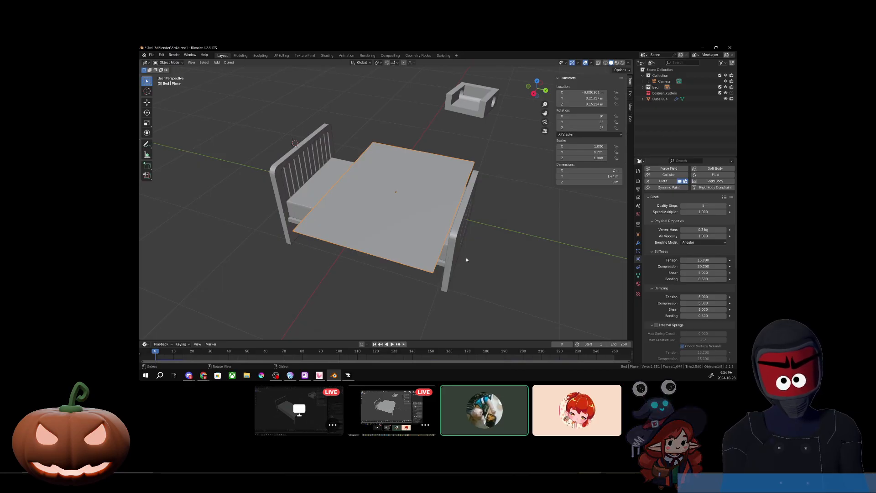
{"action": "middle_click_drag", "start_coordinate": [466, 259], "coordinate": [448, 211]}
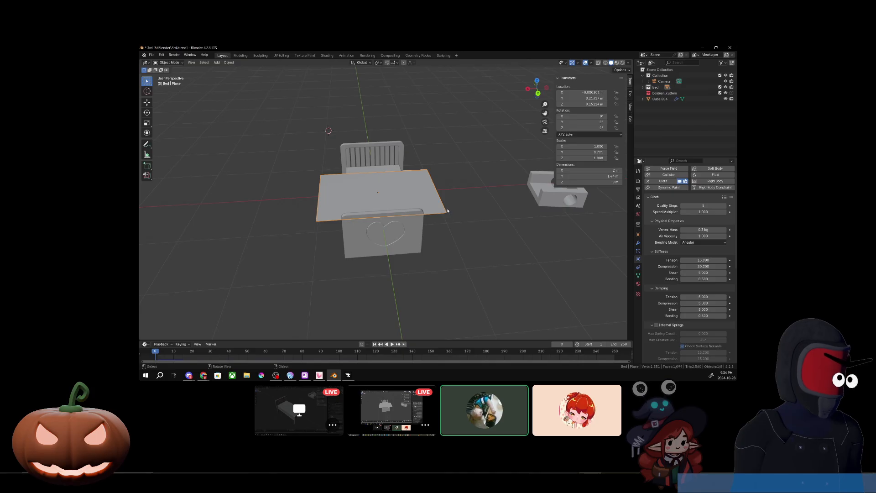
{"action": "key", "text": "g"}
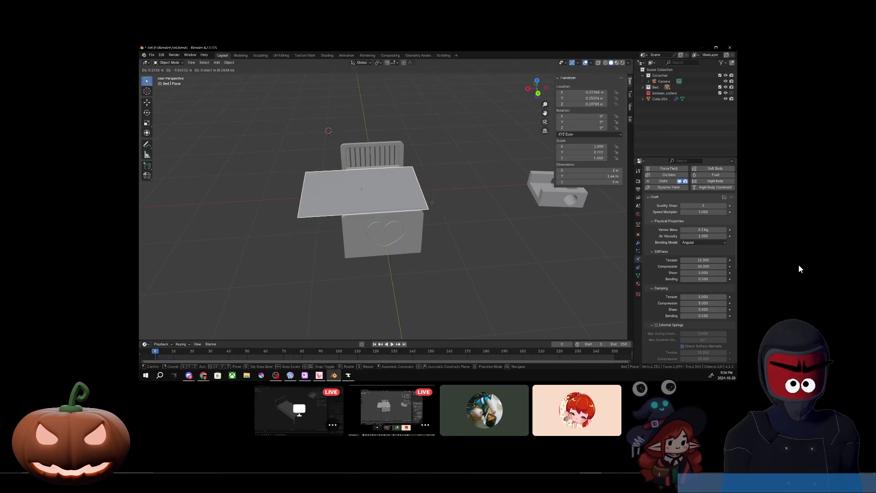
{"action": "key", "text": "x"}
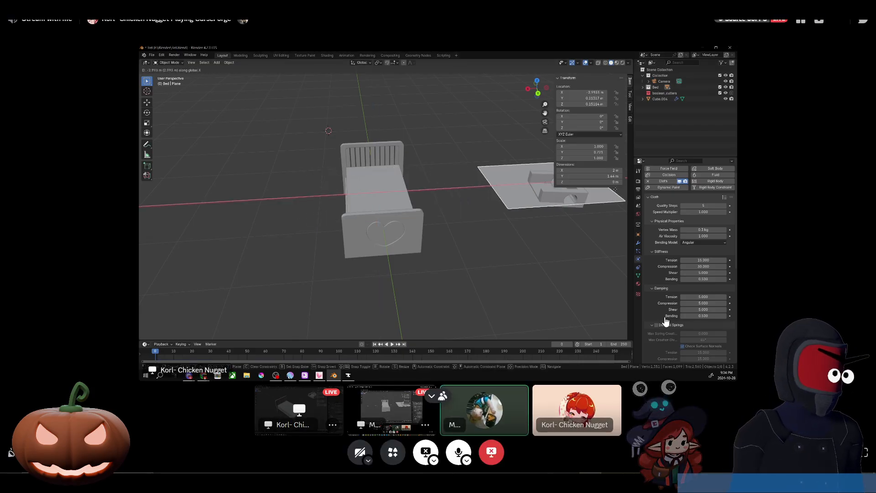
{"action": "left_click", "coordinate": [613, 193]}
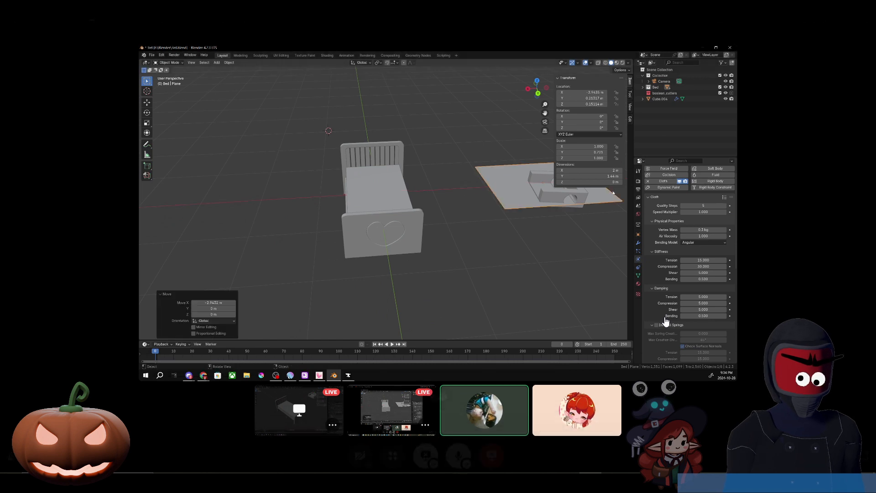
{"action": "key", "text": "g"}
{"action": "key", "text": "y"}
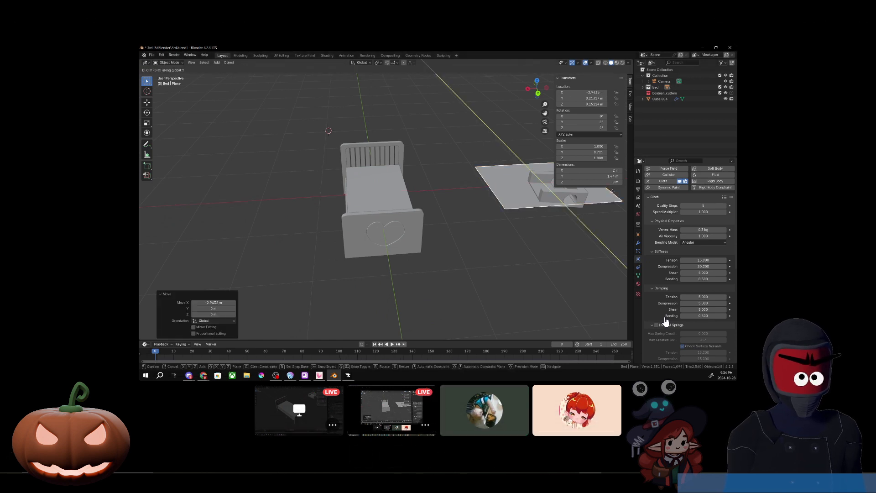
{"action": "key", "text": "z"}
{"action": "left_click", "coordinate": [523, 230]}
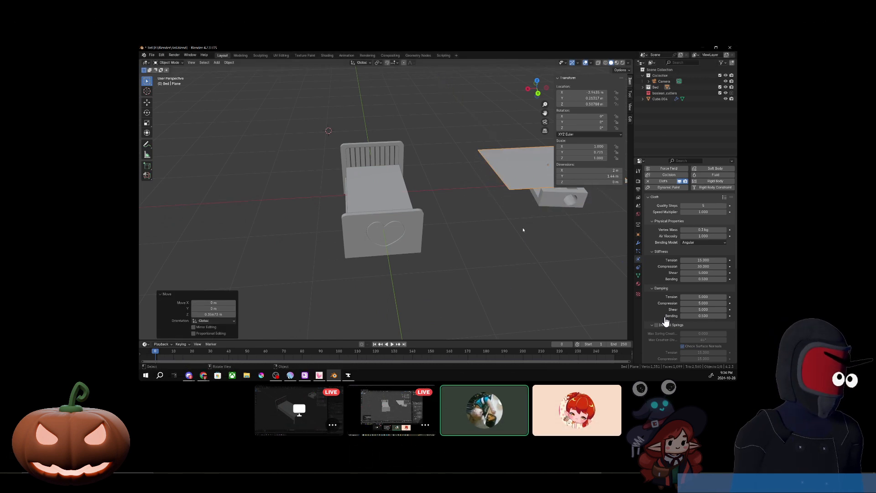
Play the cloth simulation with the plane above the small hollow box object
{"action": "middle_click_drag", "start_coordinate": [523, 230], "coordinate": [586, 228]}
{"action": "middle_click_drag", "start_coordinate": [502, 194], "coordinate": [440, 291], "text": "shift"}
{"action": "scroll", "coordinate": [422, 198], "scroll_direction": "up", "scroll_amount": 2}
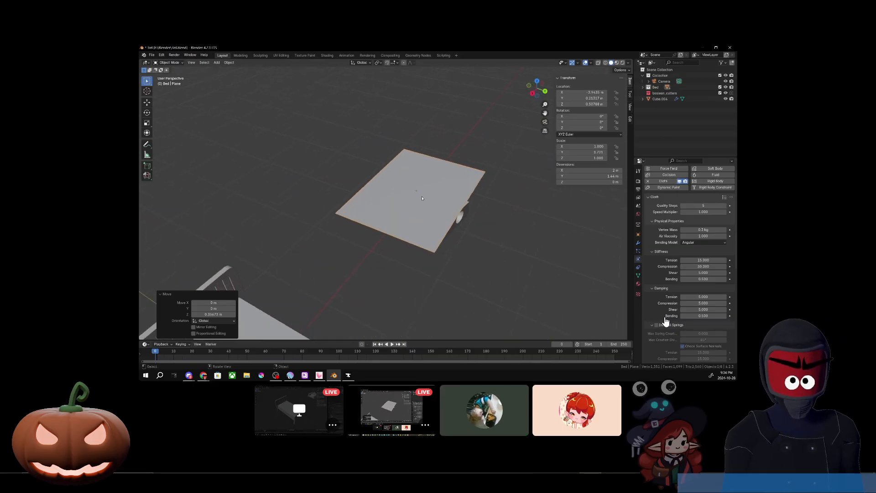
{"action": "scroll", "coordinate": [422, 198], "scroll_direction": "up", "scroll_amount": 1}
{"action": "middle_click_drag", "start_coordinate": [487, 258], "coordinate": [482, 249]}
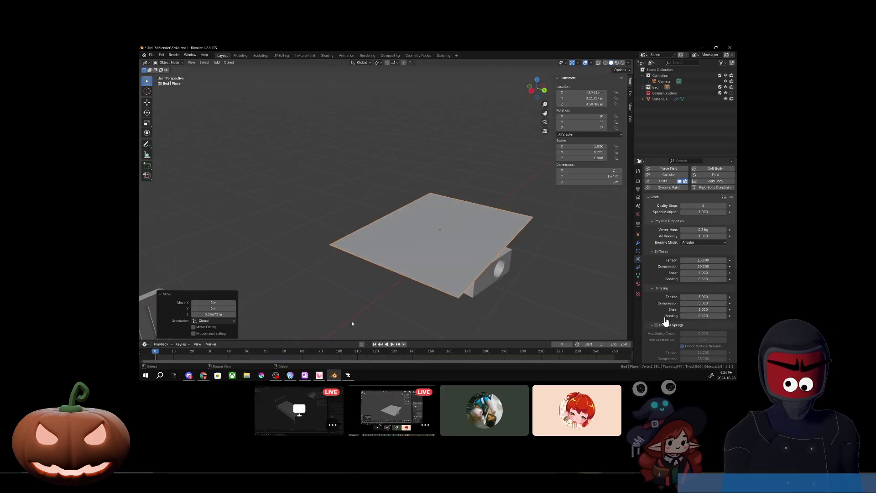
{"action": "left_click", "coordinate": [392, 344]}
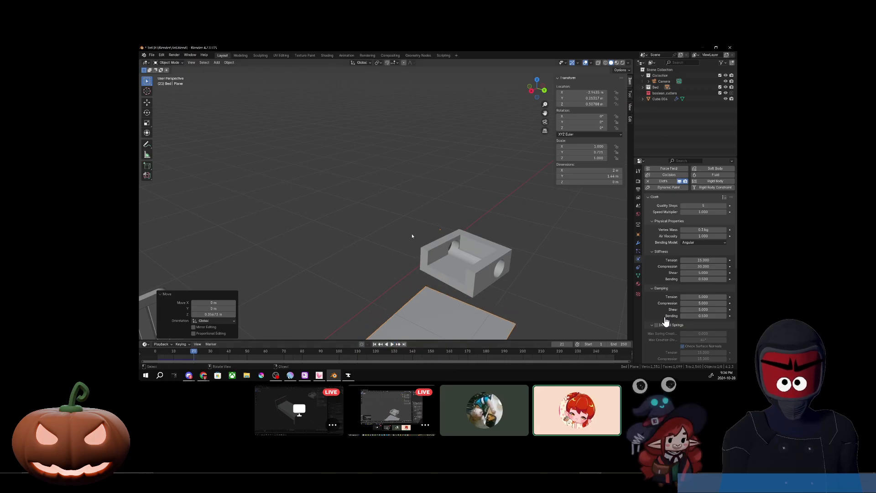
Give the small hollow box object Collision physics and reselect the cloth plane
{"action": "scroll", "coordinate": [422, 270], "scroll_direction": "down", "scroll_amount": 3}
{"action": "left_click", "coordinate": [422, 227]}
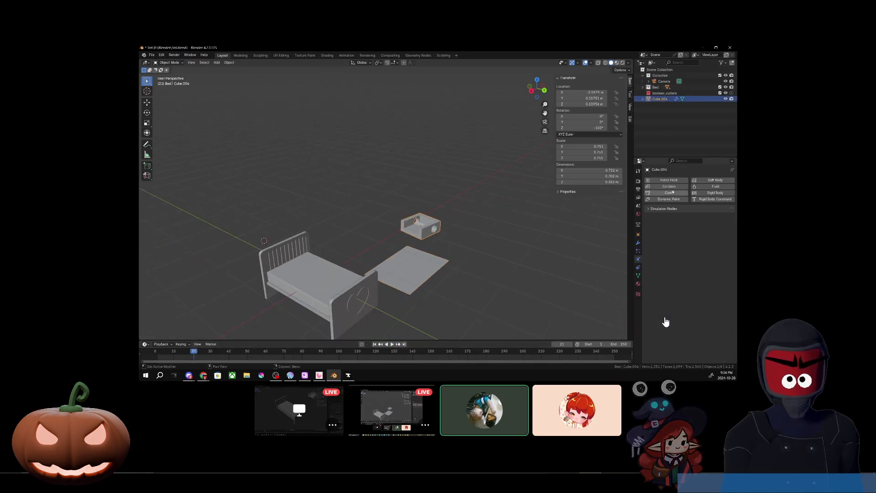
{"action": "left_click", "coordinate": [431, 263]}
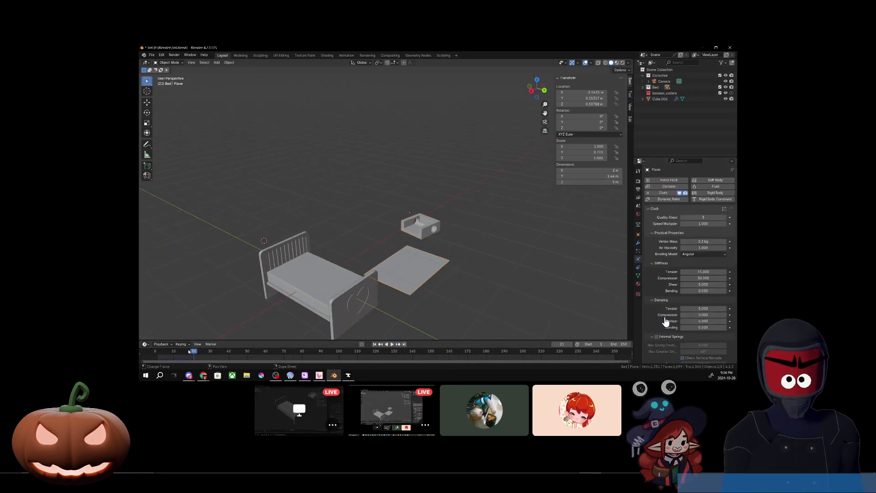
Replay the cloth simulation from the start, inspect the drape over the small box object and rewind to frame 0
{"action": "left_click_drag", "start_coordinate": [193, 351], "coordinate": [148, 358]}
{"action": "key", "text": "space"}
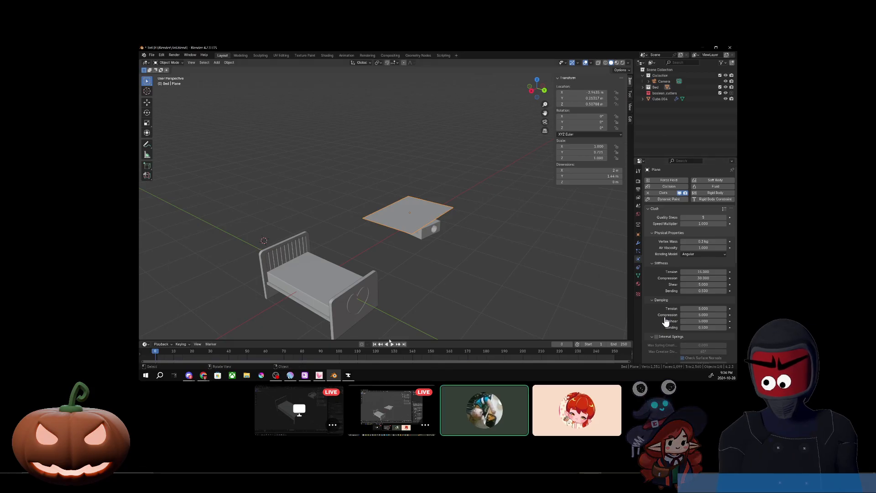
{"action": "left_click", "coordinate": [391, 344]}
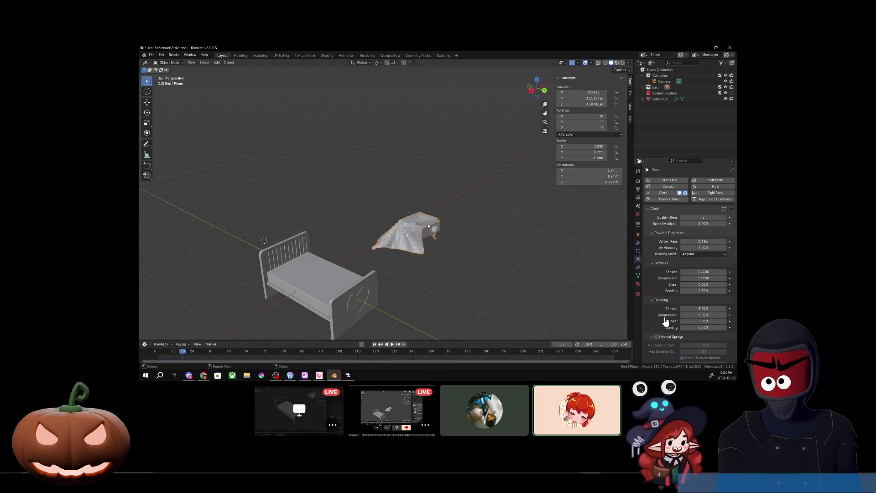
{"action": "scroll", "coordinate": [408, 303], "scroll_direction": "up", "scroll_amount": 2}
{"action": "middle_click_drag", "start_coordinate": [402, 294], "coordinate": [487, 216], "text": "shift"}
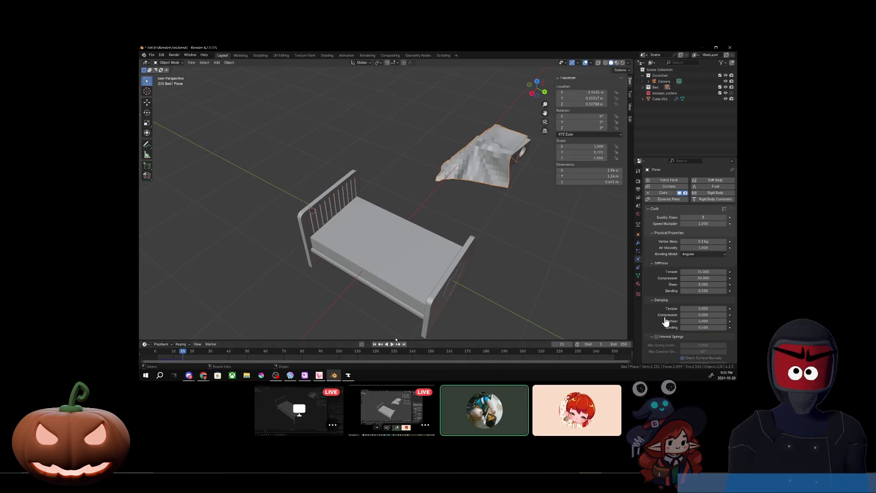
{"action": "left_click_drag", "start_coordinate": [173, 349], "coordinate": [155, 350]}
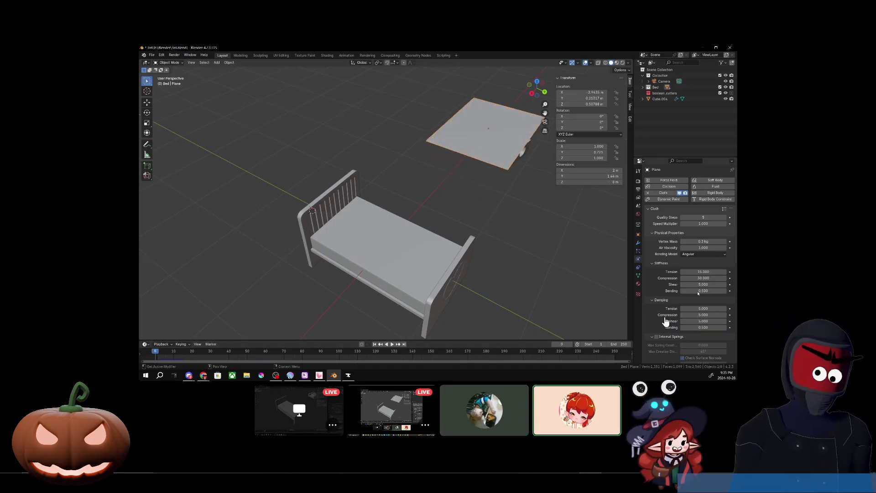
Check the mattress's collision settings and remove the Collision physics from the bed's base frame
{"action": "left_click", "coordinate": [393, 255]}
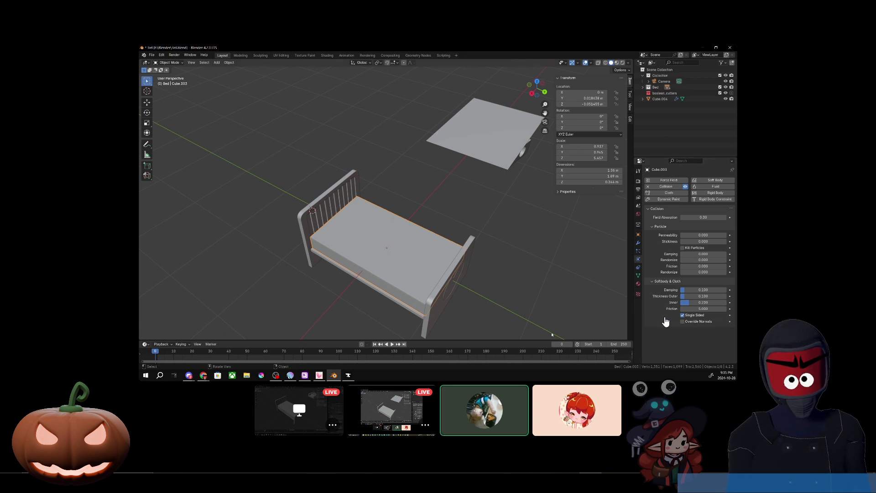
{"action": "left_click", "coordinate": [439, 303]}
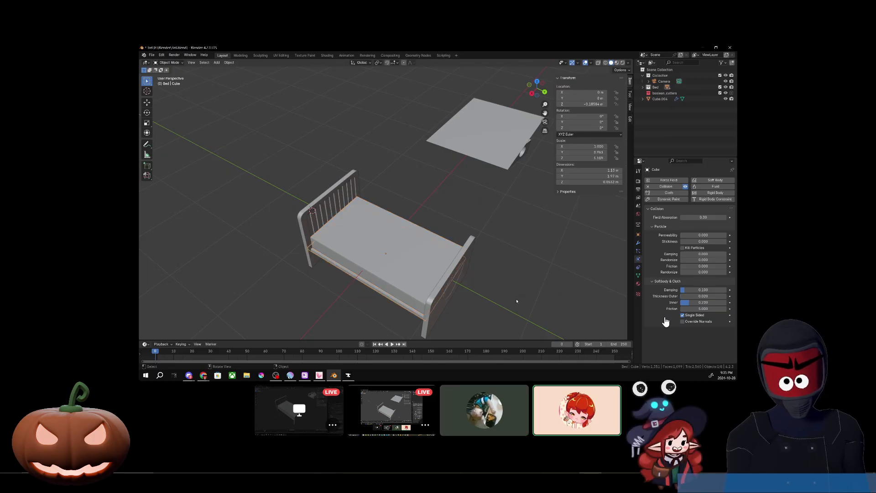
{"action": "middle_click_drag", "start_coordinate": [494, 307], "coordinate": [524, 247], "text": "shift"}
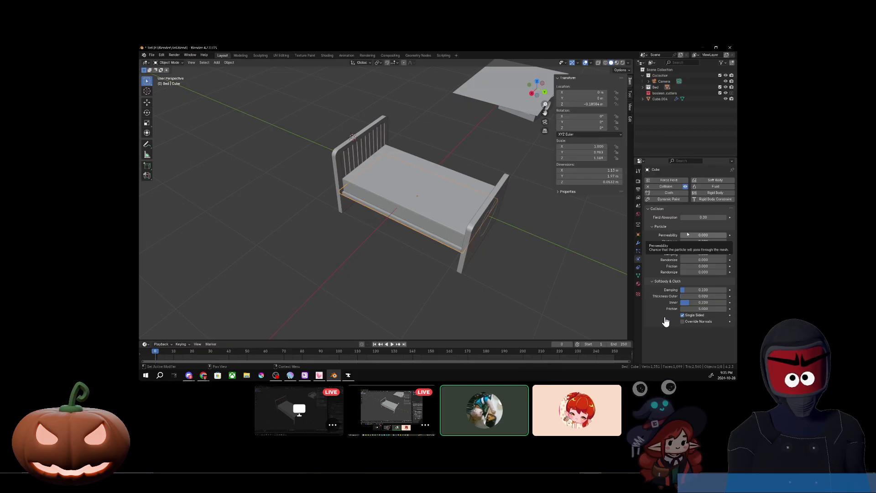
{"action": "left_click", "coordinate": [666, 186]}
Check the physics settings of the bed's headboard and footboard
{"action": "left_click", "coordinate": [364, 175]}
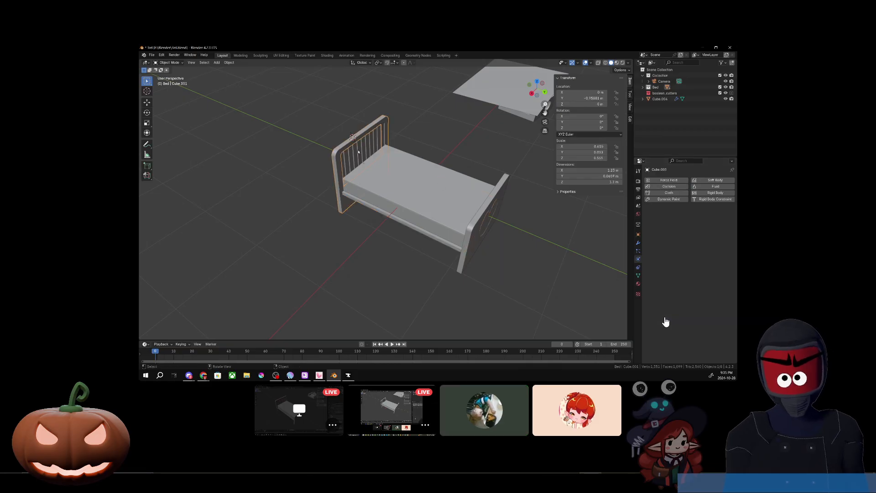
{"action": "left_click", "coordinate": [356, 148]}
{"action": "left_click", "coordinate": [487, 197], "text": "shift"}
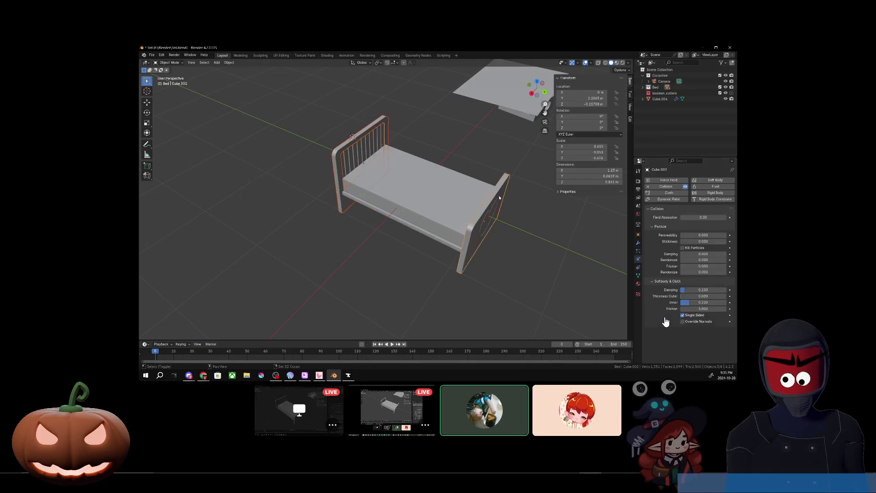
Move the cloth plane about -0.34 m along Y and about 2.98 m along X so it hovers above the bed
{"action": "left_click", "coordinate": [480, 111]}
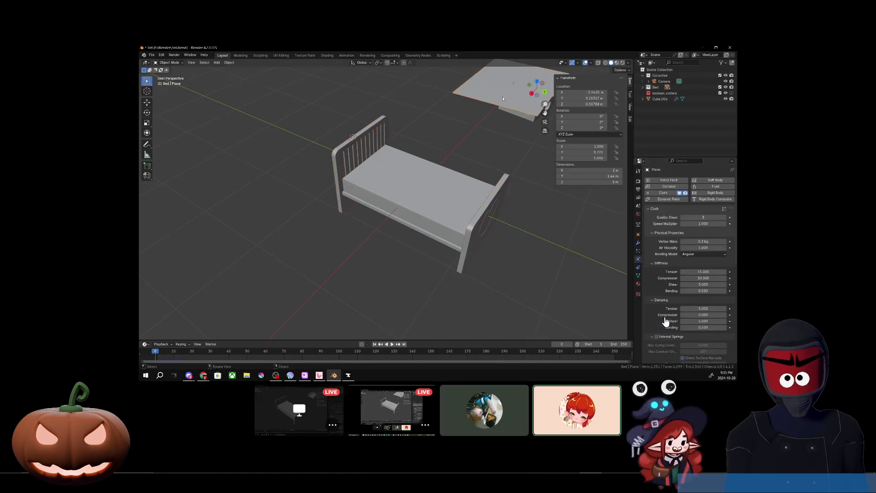
{"action": "key", "text": "g"}
{"action": "key", "text": "z"}
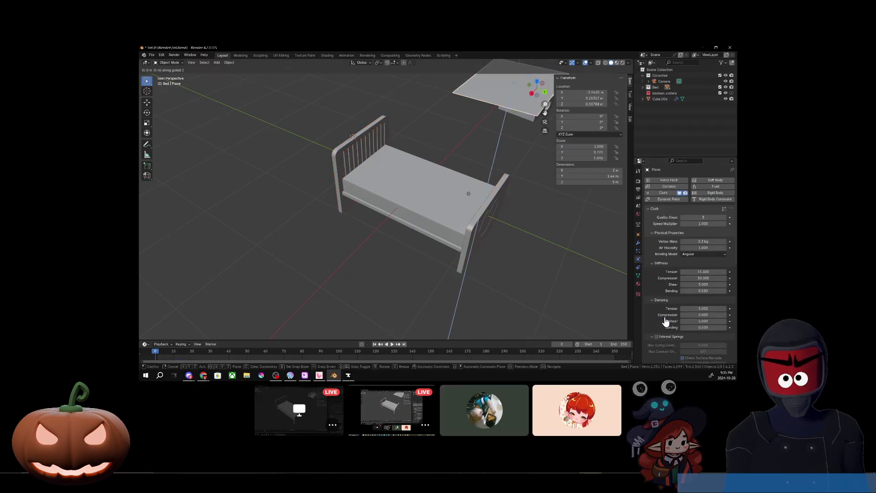
{"action": "key", "text": "y"}
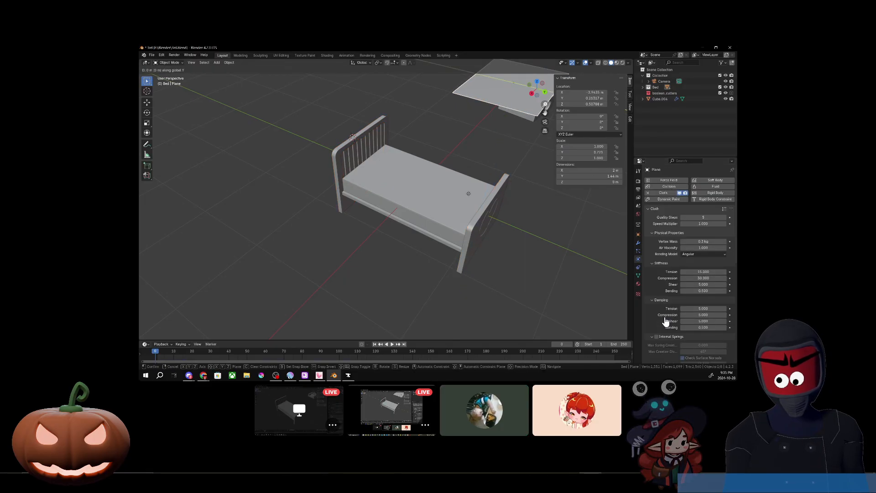
{"action": "left_click", "coordinate": [666, 321]}
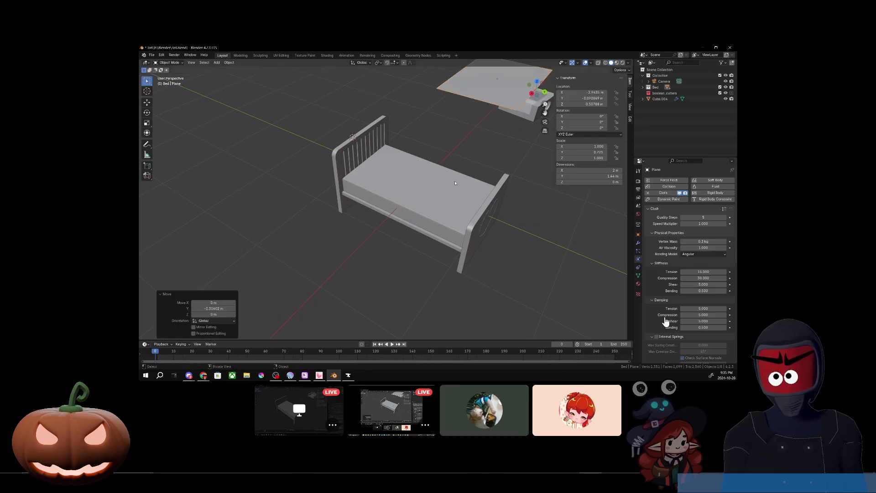
{"action": "key", "text": "g"}
{"action": "key", "text": "x"}
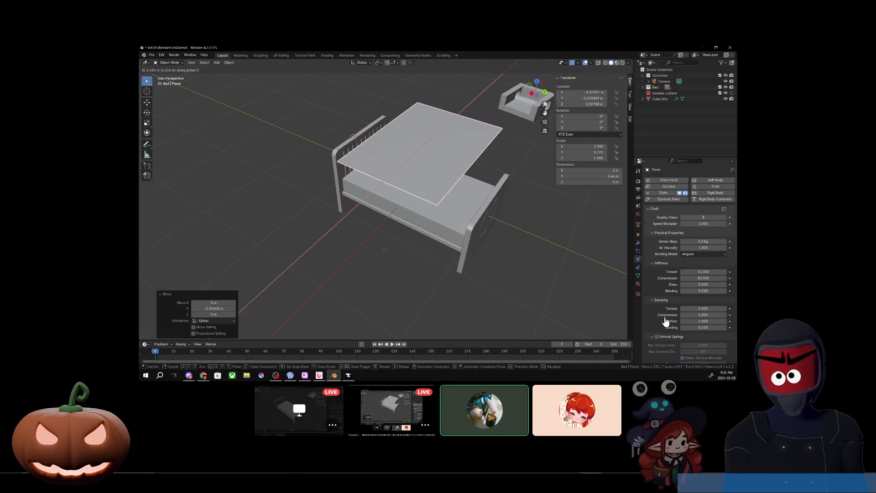
{"action": "left_click", "coordinate": [376, 264]}
Shift the cloth plane about 0.29 m along Y towards the footboard, working in the right orthographic view
{"action": "middle_click_drag", "start_coordinate": [375, 264], "coordinate": [427, 240]}
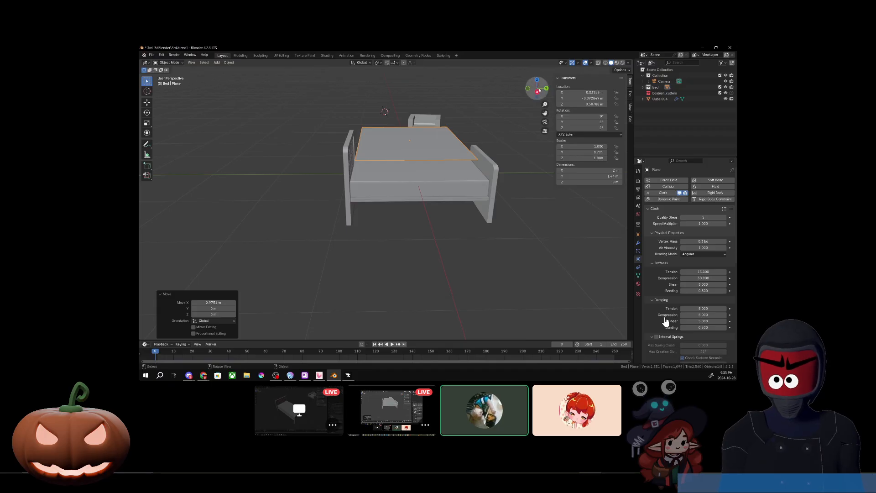
{"action": "left_click", "coordinate": [538, 93]}
{"action": "key", "text": "g"}
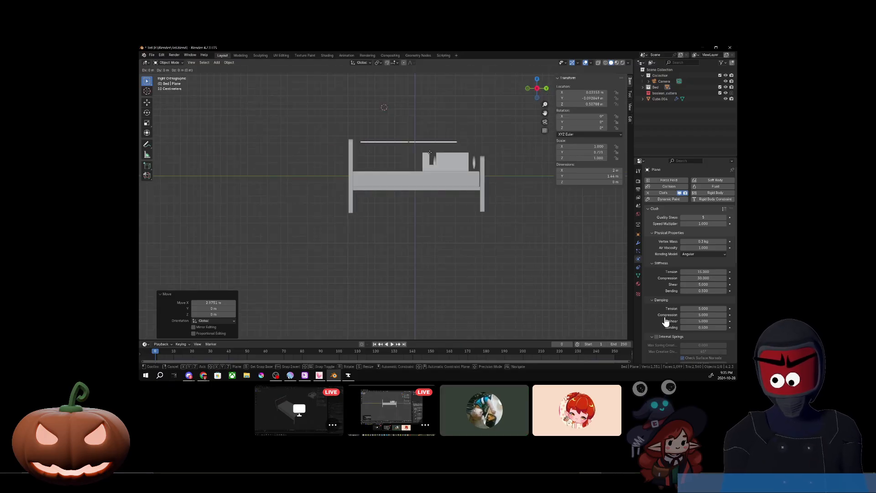
{"action": "key", "text": "z"}
{"action": "key", "text": "x"}
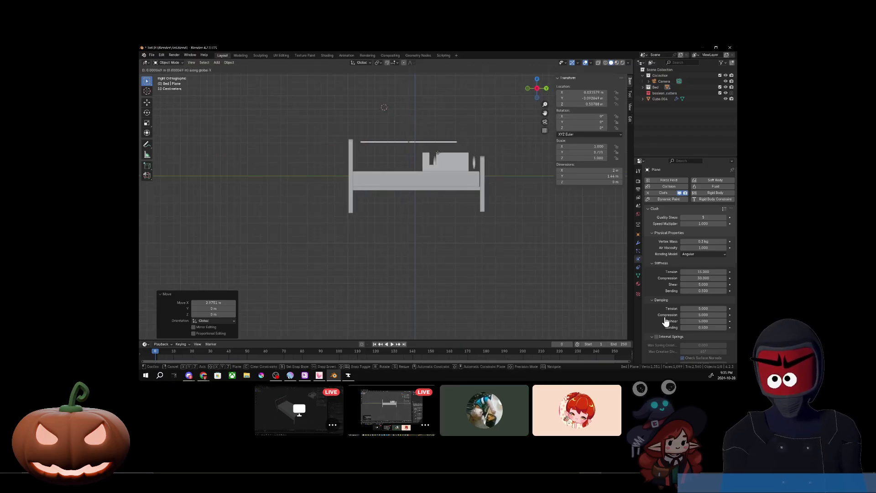
{"action": "key", "text": "y"}
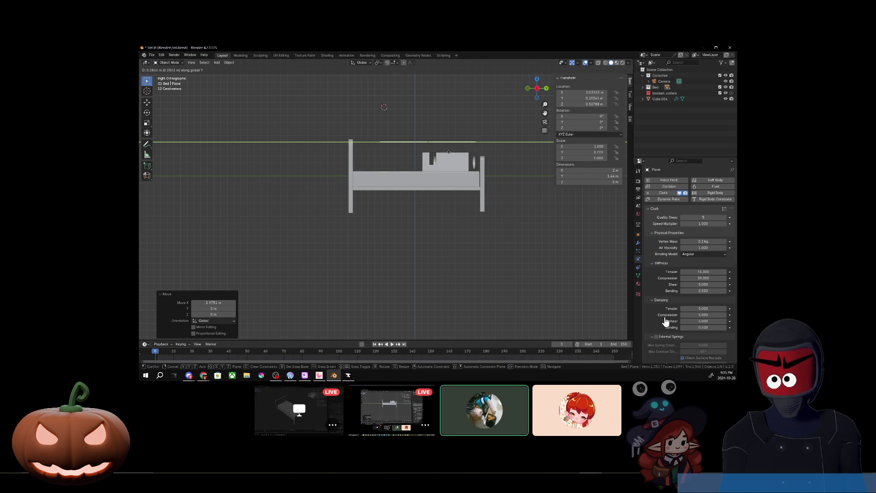
{"action": "left_click", "coordinate": [450, 152]}
Play the cloth simulation with the plane above the bed and rewind to frame 0
{"action": "middle_click_drag", "start_coordinate": [499, 221], "coordinate": [459, 254]}
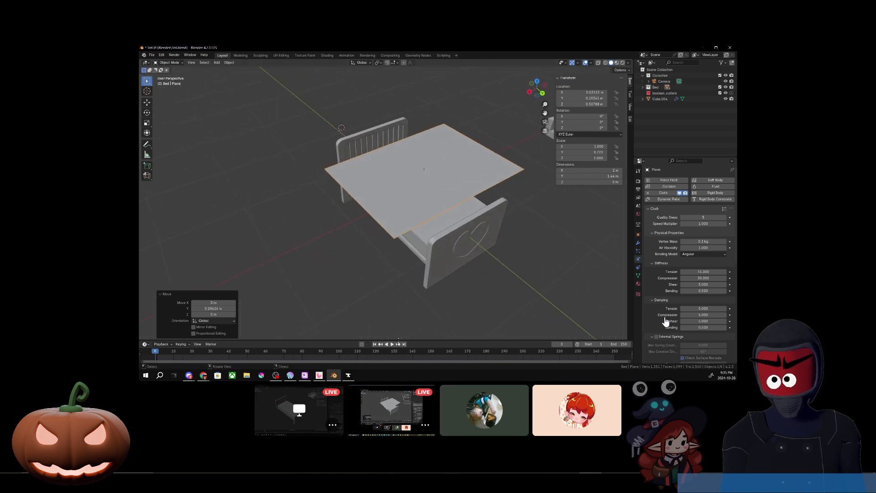
{"action": "left_click", "coordinate": [393, 344]}
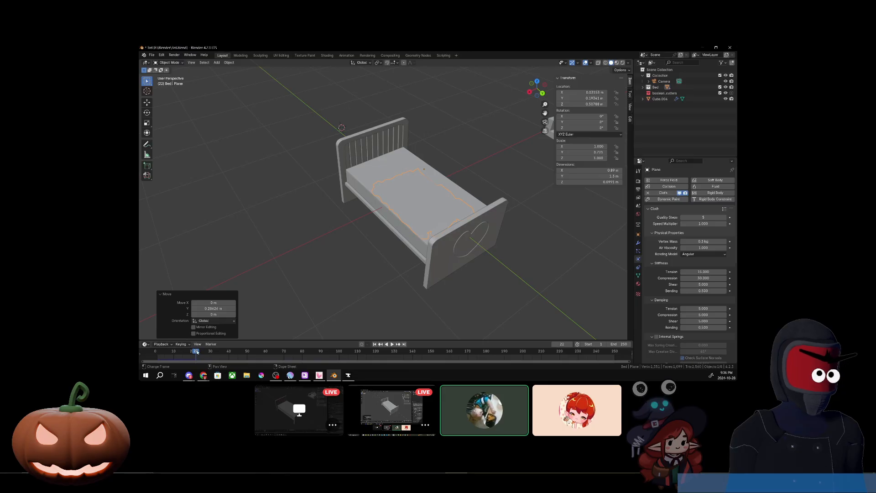
{"action": "left_click_drag", "start_coordinate": [197, 351], "coordinate": [155, 352]}
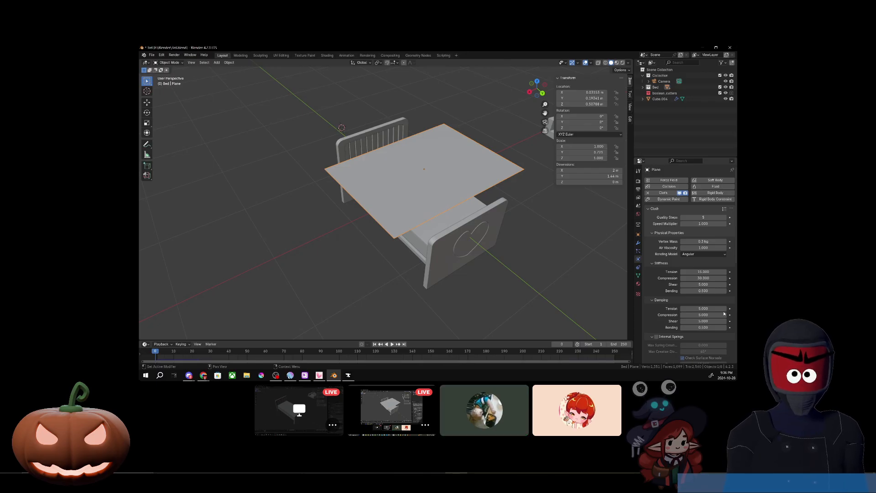
Check the mattress's modifiers and apply all transforms to it
{"action": "left_click", "coordinate": [471, 215]}
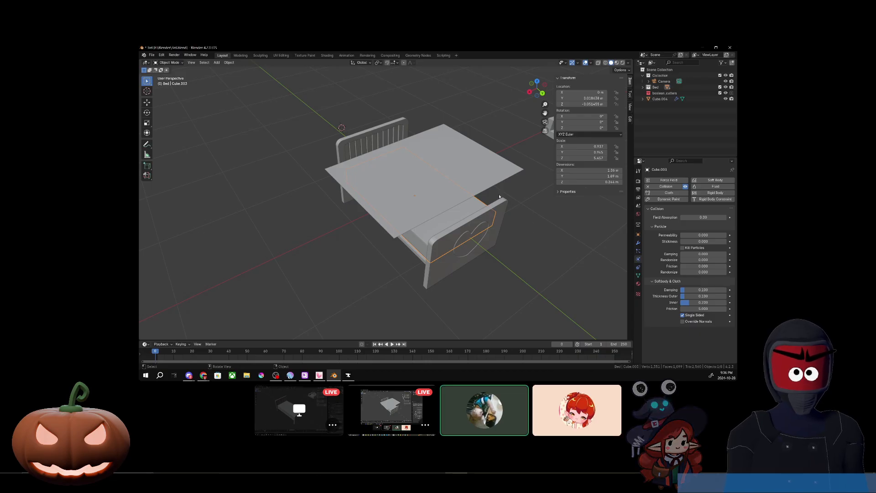
{"action": "left_click", "coordinate": [637, 242]}
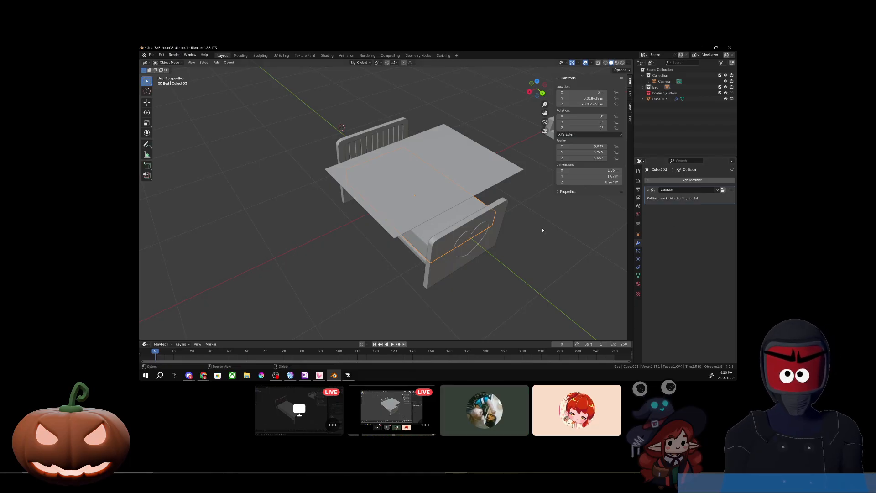
{"action": "key", "text": "ctrl+a"}
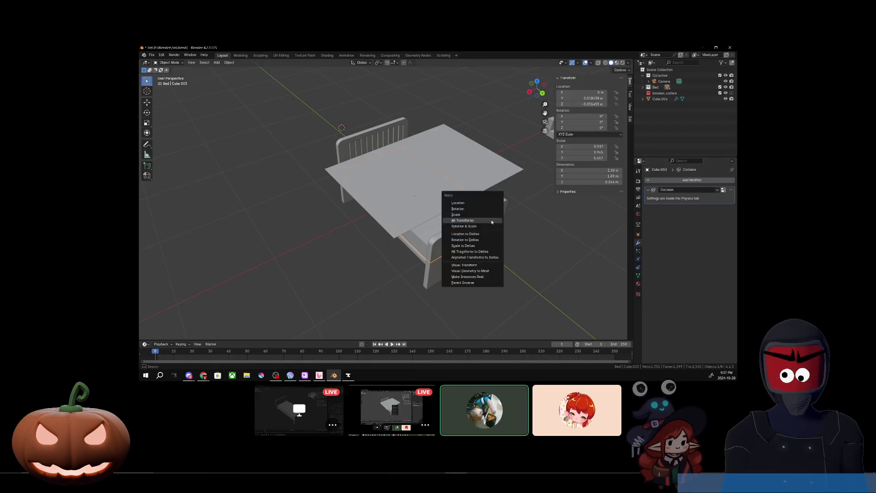
{"action": "left_click", "coordinate": [492, 222]}
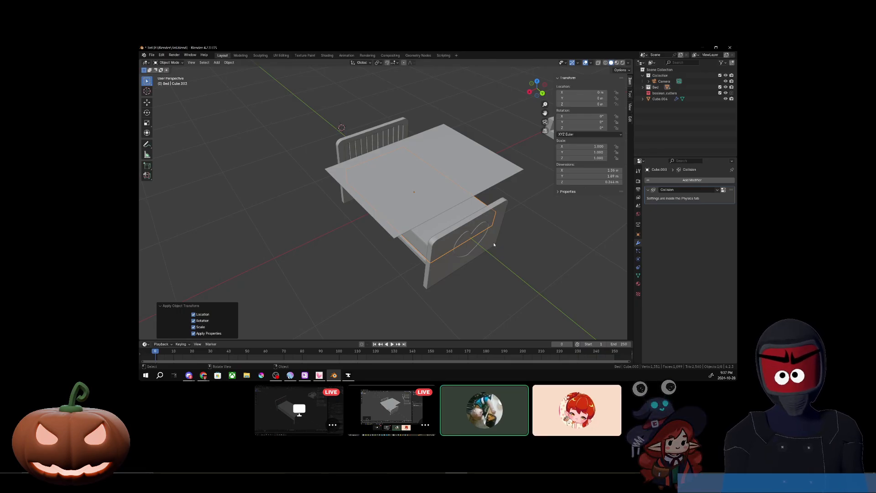
Replay the cloth simulation over the mattress, return to frame 0 and inspect the mattress's collision settings
{"action": "left_click", "coordinate": [392, 344]}
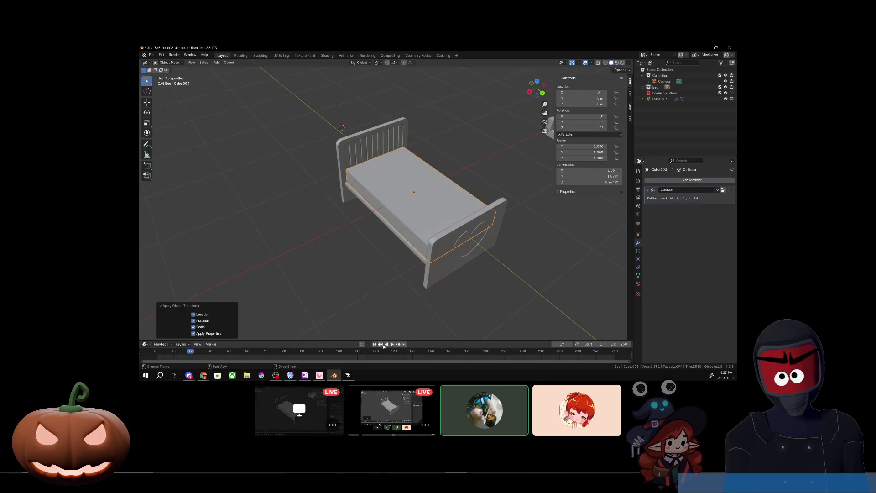
{"action": "key", "text": "Escape"}
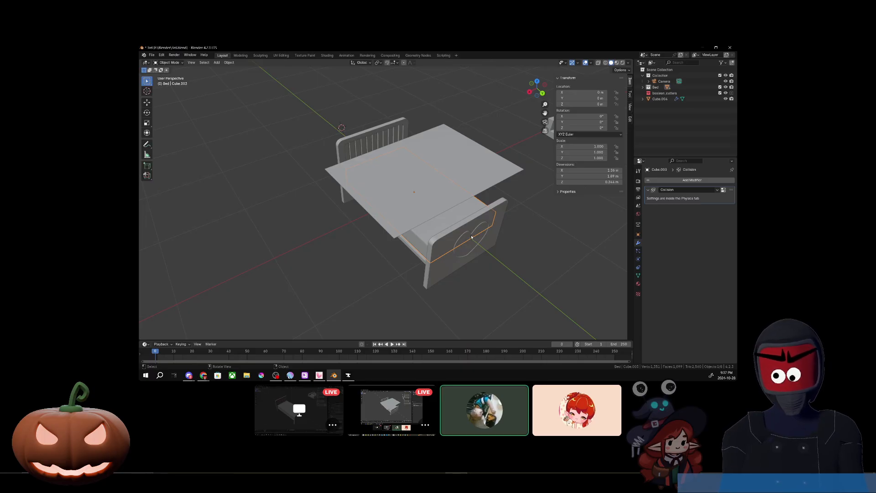
{"action": "mouse_move", "coordinate": [480, 284]}
{"action": "middle_mouse_down"}
{"action": "mouse_move", "coordinate": [496, 262]}
{"action": "mouse_move", "coordinate": [512, 264]}
{"action": "mouse_move", "coordinate": [512, 210]}
{"action": "mouse_move", "coordinate": [514, 271]}
{"action": "mouse_move", "coordinate": [473, 287]}
{"action": "mouse_move", "coordinate": [496, 289]}
{"action": "middle_mouse_up"}
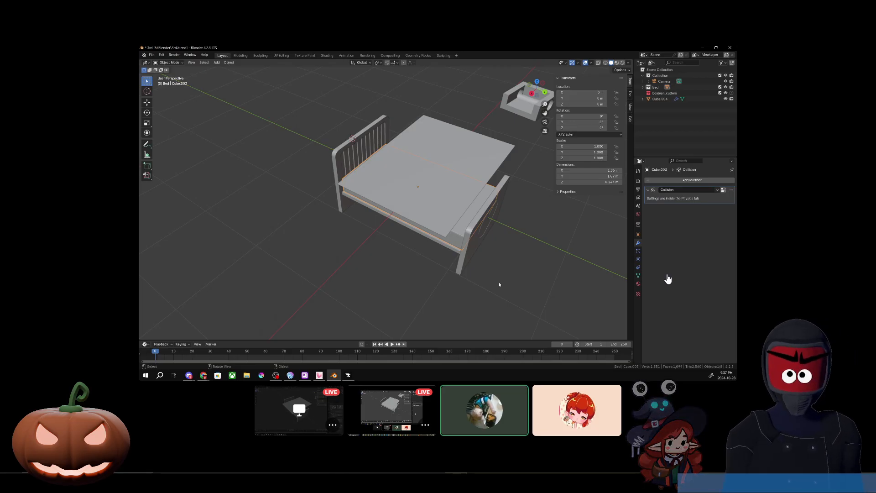
{"action": "mouse_move", "coordinate": [665, 295]}
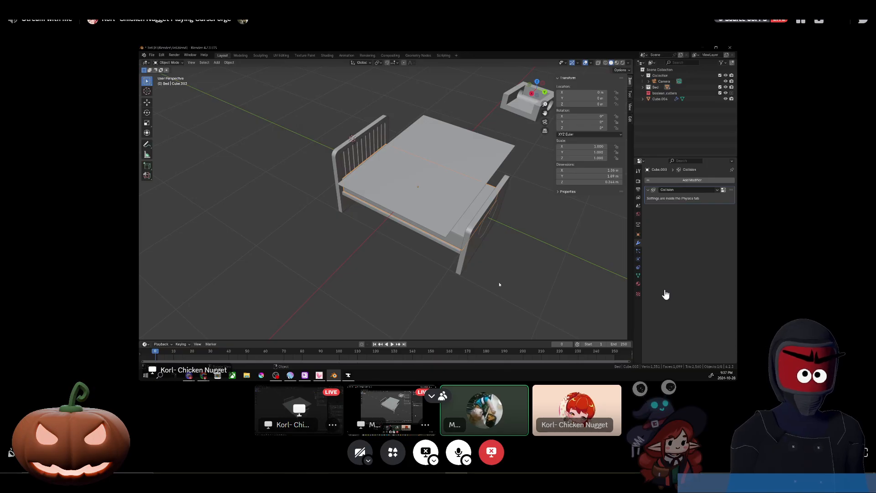
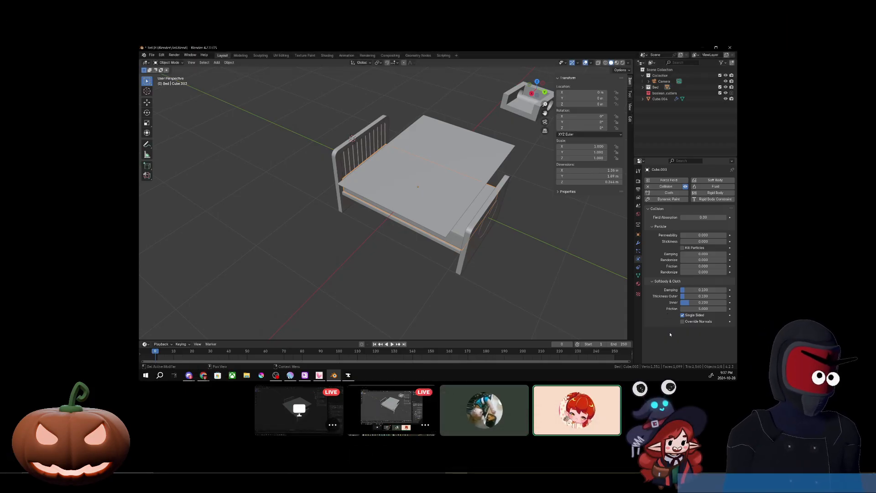
Switch to the Notepad stream notes, add a viewer's username to the 10-28-2024 SHOWN list, save the file and return to Blender
{"action": "key", "text": "alt+Tab"}
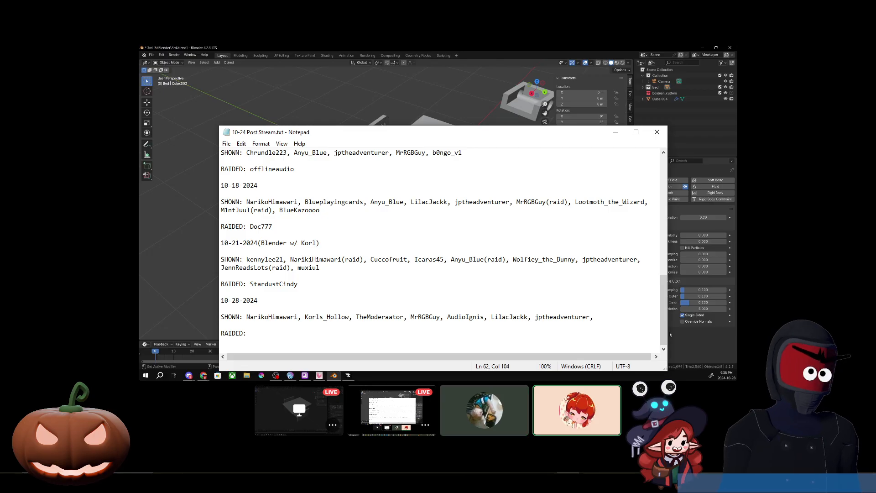
{"action": "type", "text": "Ge"}
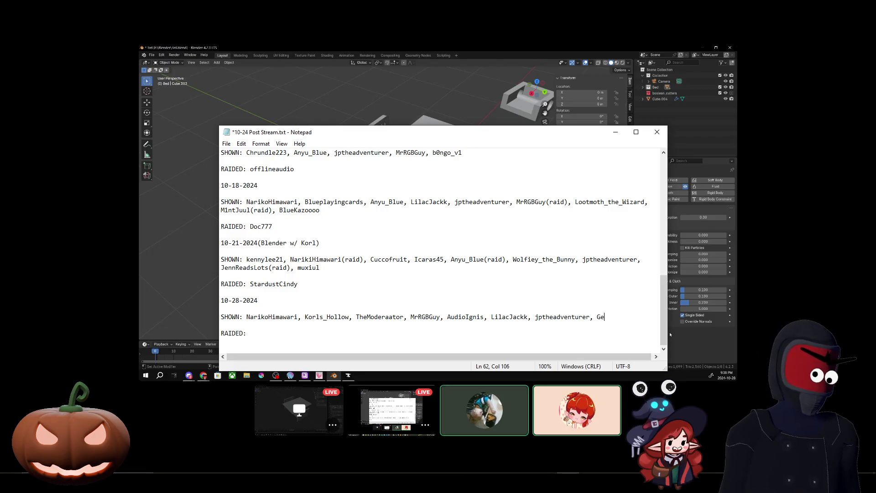
{"action": "type", "text": "itorGusto,"}
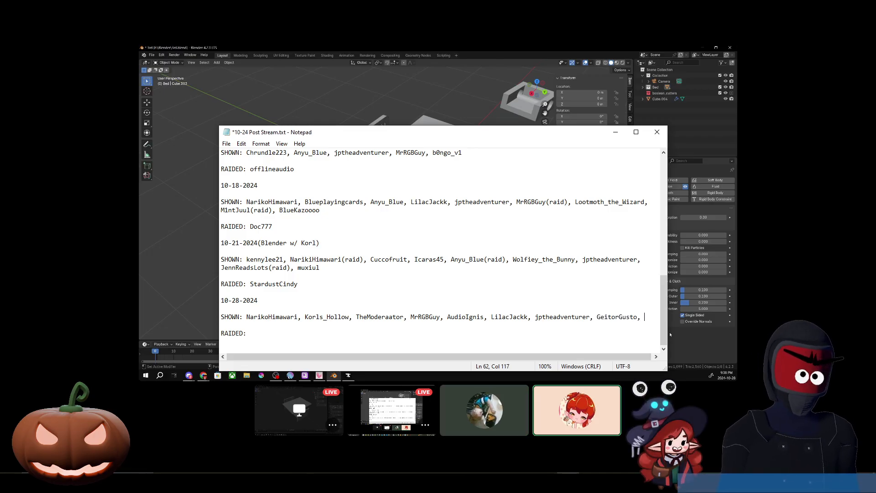
{"action": "key", "text": "ctrl+s"}
{"action": "key", "text": "Return"}
{"action": "key", "text": "ctrl+s"}
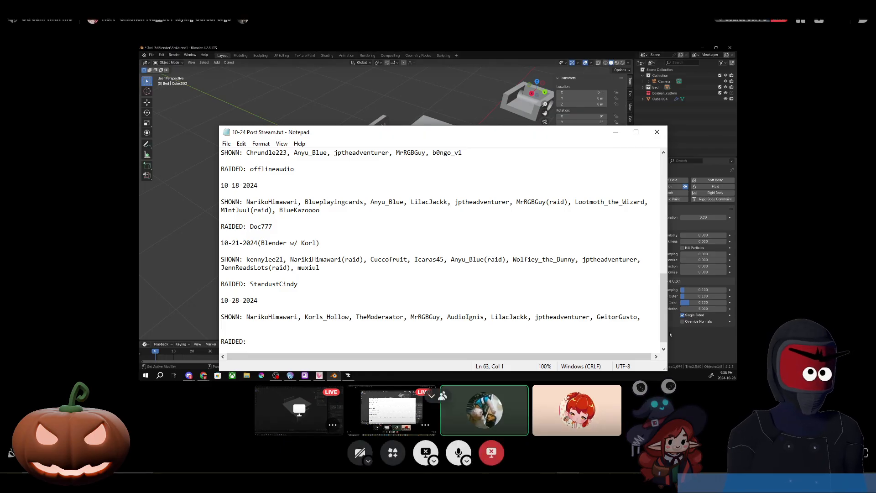
{"action": "left_click", "coordinate": [461, 36]}
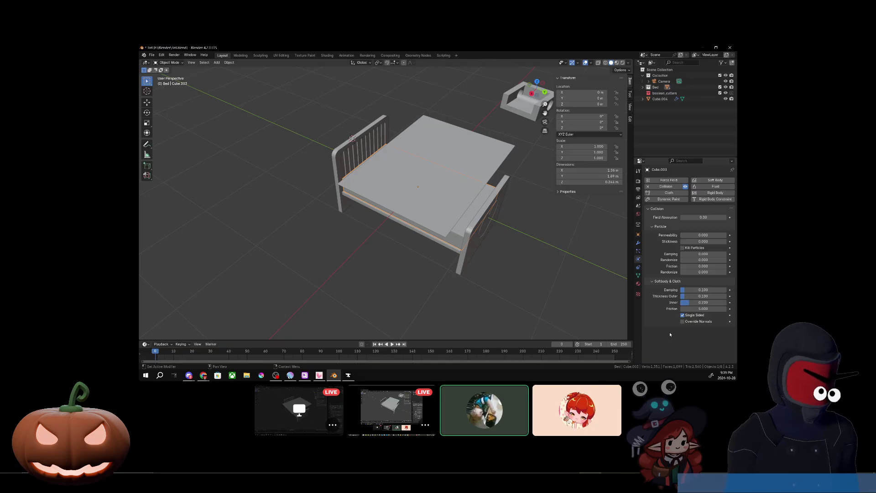
Set the mattress's outer collision thickness to 0.5
{"action": "right_click", "coordinate": [693, 298]}
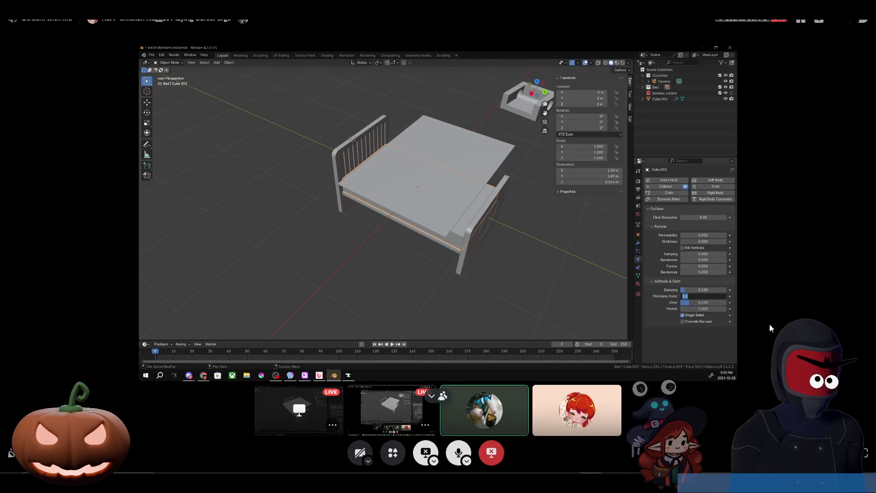
{"action": "type", "text": "0.5"}
{"action": "key", "text": "Return"}
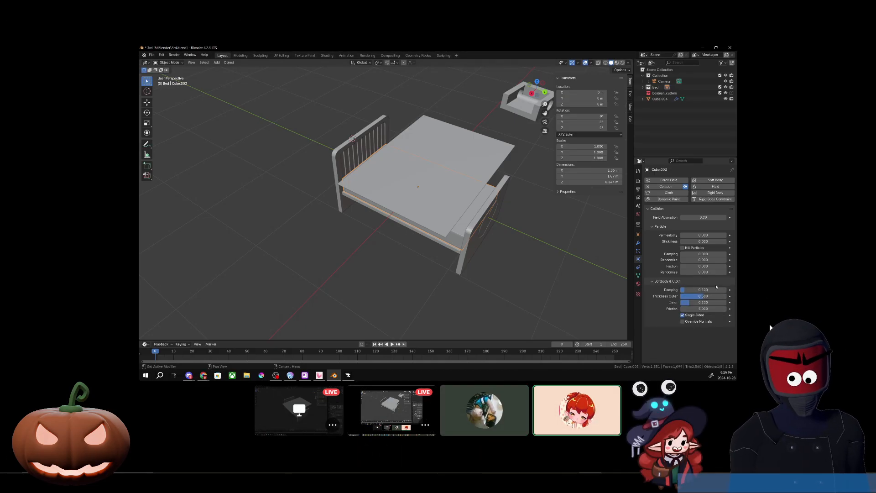
Replay the cloth simulation with the thicker mattress collision and rewind to frame 0
{"action": "left_click", "coordinate": [392, 344]}
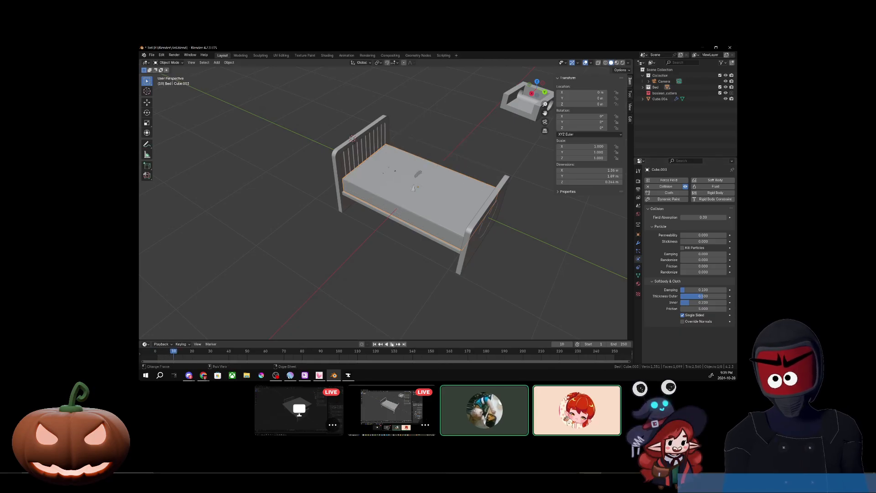
{"action": "left_click", "coordinate": [161, 351]}
{"action": "left_click_drag", "start_coordinate": [161, 351], "coordinate": [155, 351]}
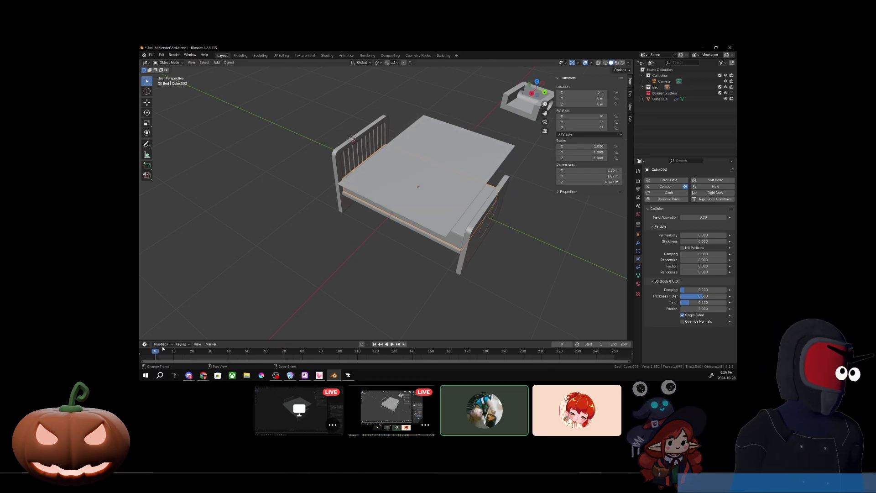
Keyframe the mattress's outer collision thickness, set its value to 0.5 and remove the keyframe again
{"action": "right_click", "coordinate": [693, 296]}
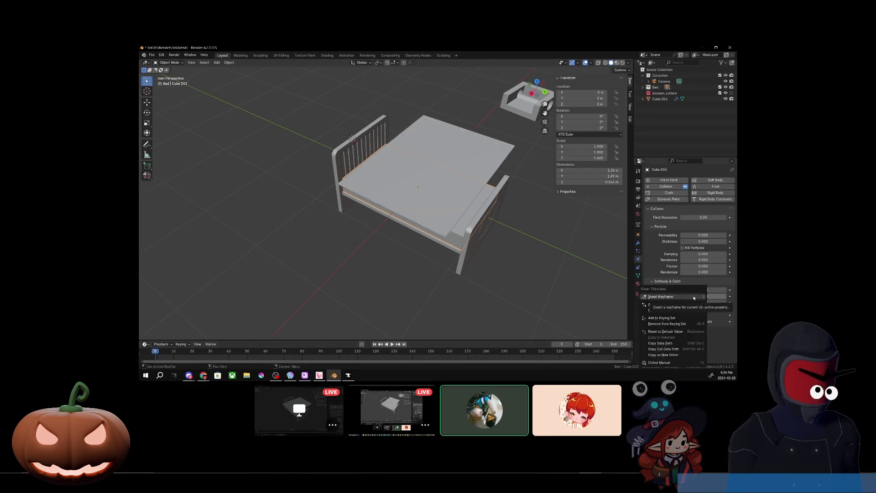
{"action": "left_click", "coordinate": [693, 296]}
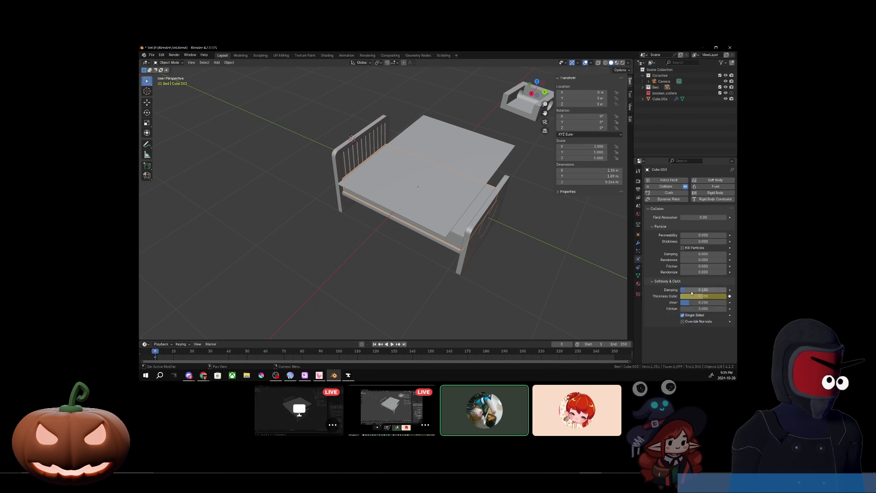
{"action": "left_click", "coordinate": [689, 296]}
{"action": "type", "text": "0.5"}
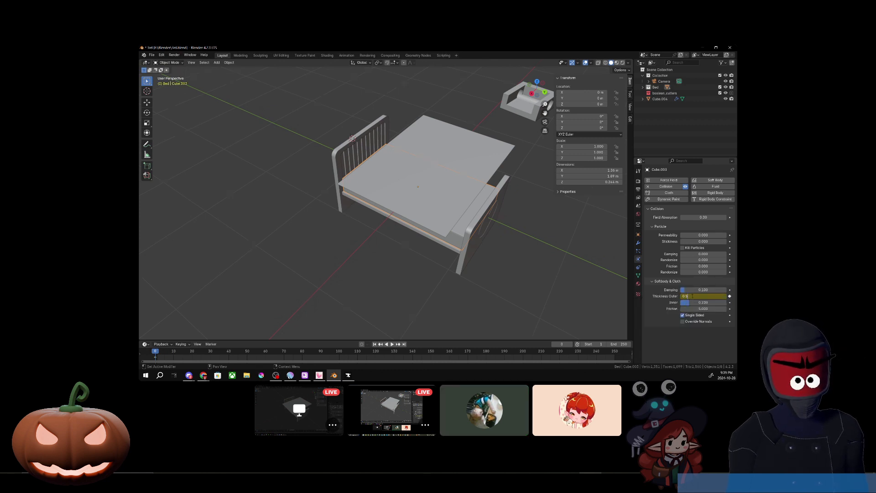
{"action": "key", "text": "Return"}
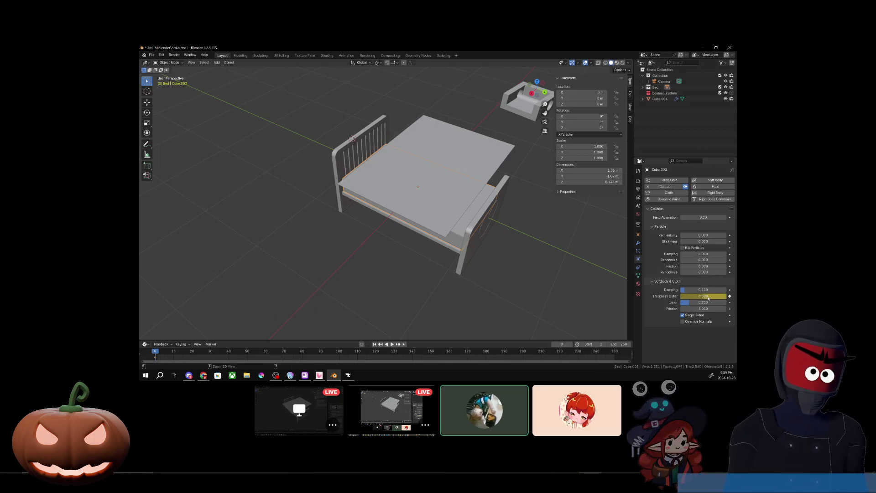
{"action": "left_click", "coordinate": [729, 297]}
{"action": "right_click", "coordinate": [702, 298]}
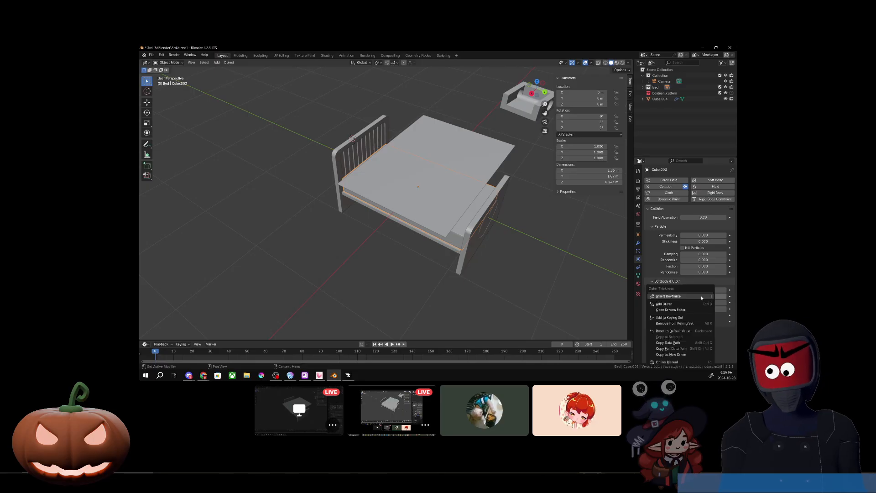
{"action": "key", "text": "Escape"}
{"action": "left_click", "coordinate": [702, 296]}
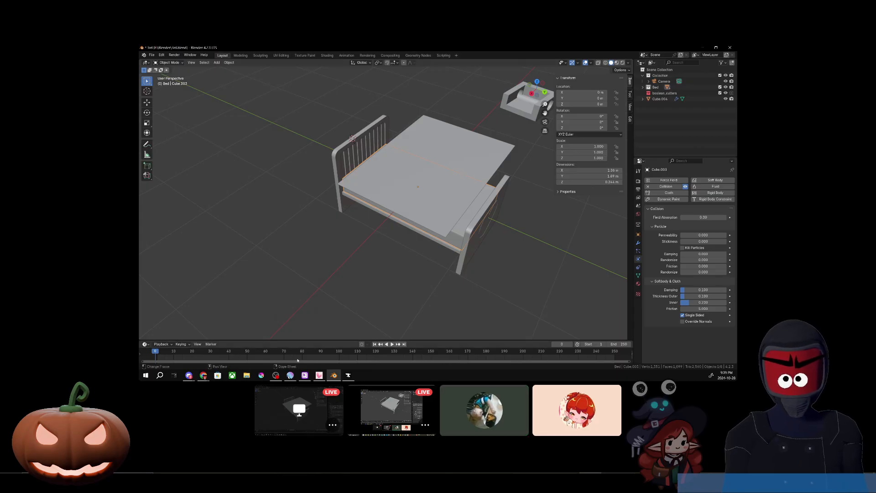
Replay the cloth simulation, set the mattress's outer collision thickness to 0.1 and rewind to frame 0
{"action": "left_click", "coordinate": [390, 344]}
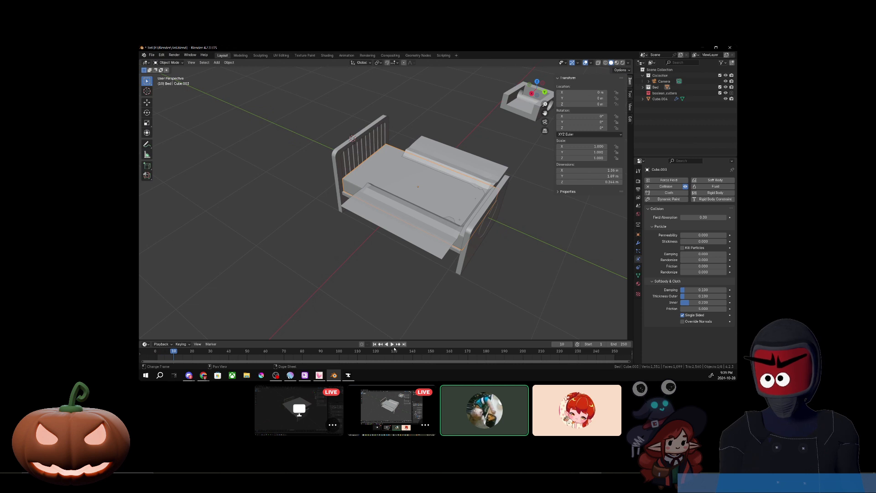
{"action": "right_click", "coordinate": [705, 298]}
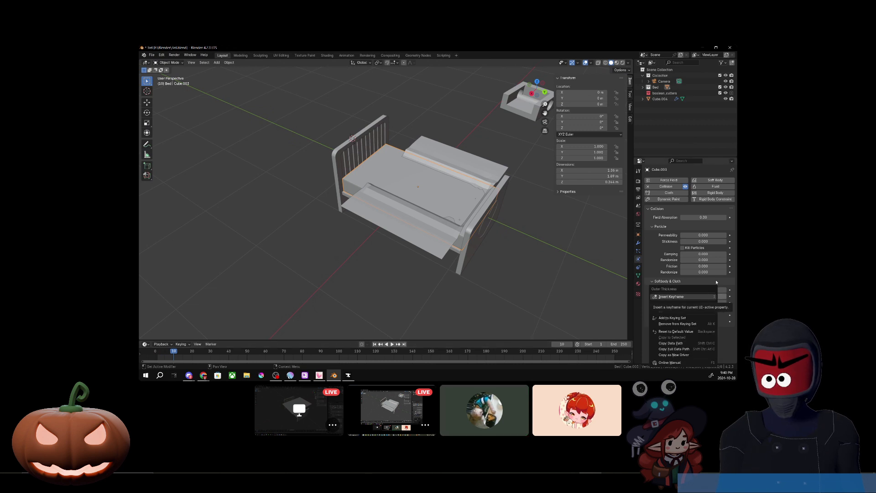
{"action": "double_click", "coordinate": [707, 294]}
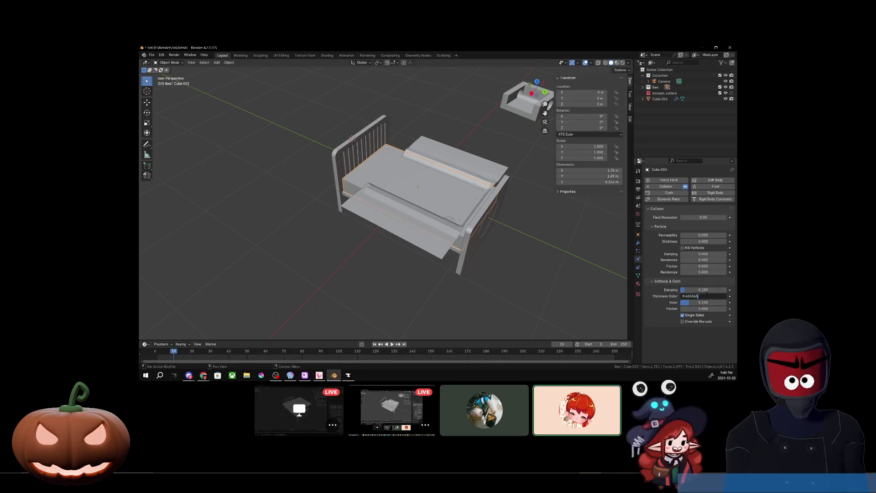
{"action": "type", "text": "0.1"}
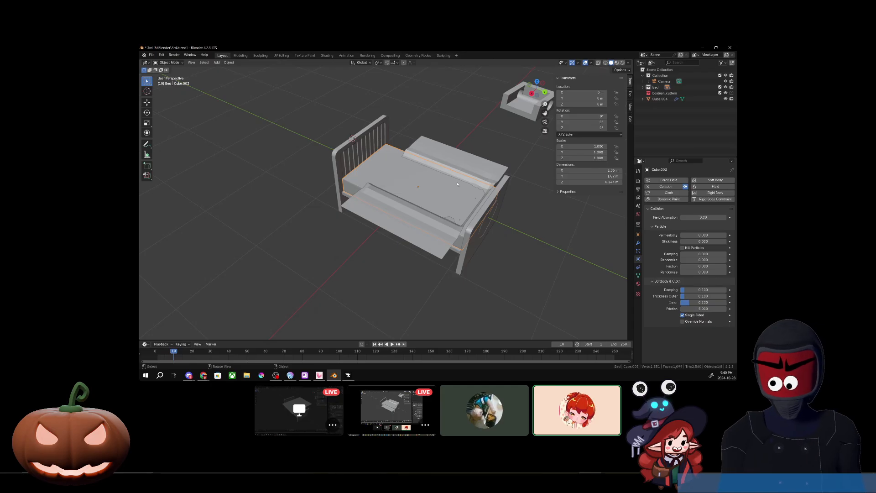
{"action": "left_click_drag", "start_coordinate": [173, 351], "coordinate": [146, 350]}
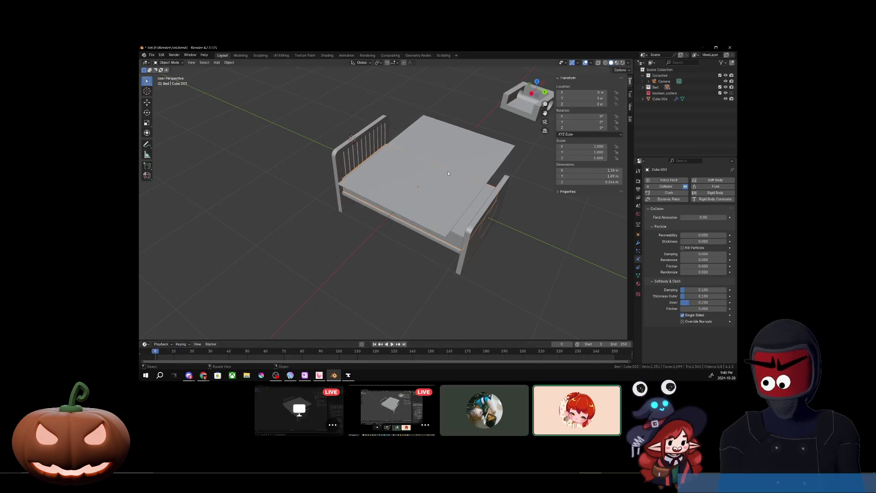
Paste a copy of the cloth plane and lower it about 0.44 m along Z towards the mattress
{"action": "left_click", "coordinate": [385, 182]}
{"action": "middle_click_drag", "start_coordinate": [499, 264], "coordinate": [468, 254]}
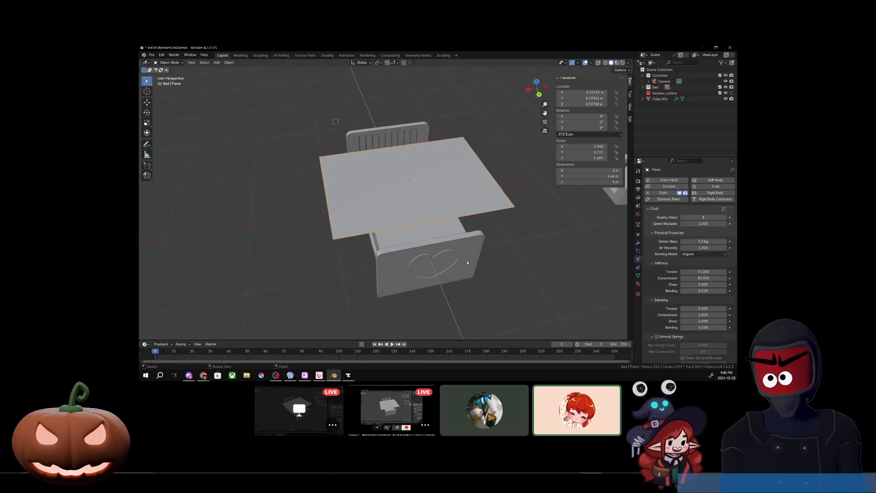
{"action": "key", "text": "ctrl+v"}
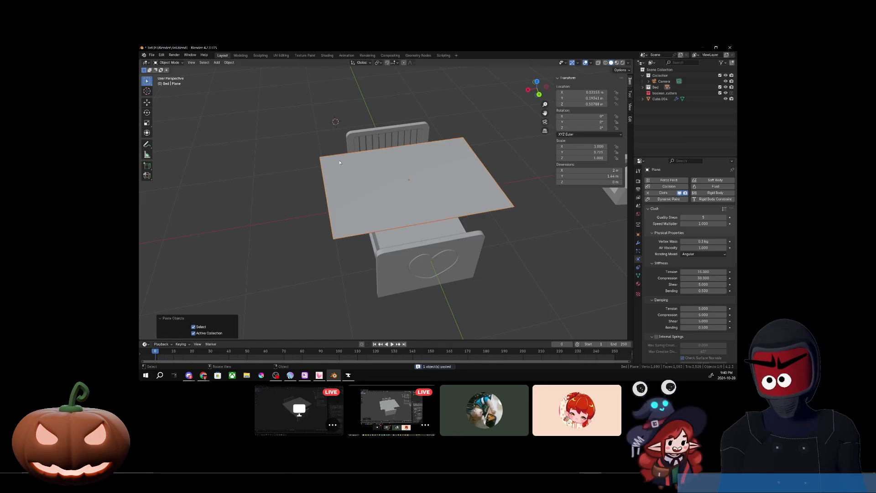
{"action": "key", "text": "g"}
{"action": "key", "text": "z"}
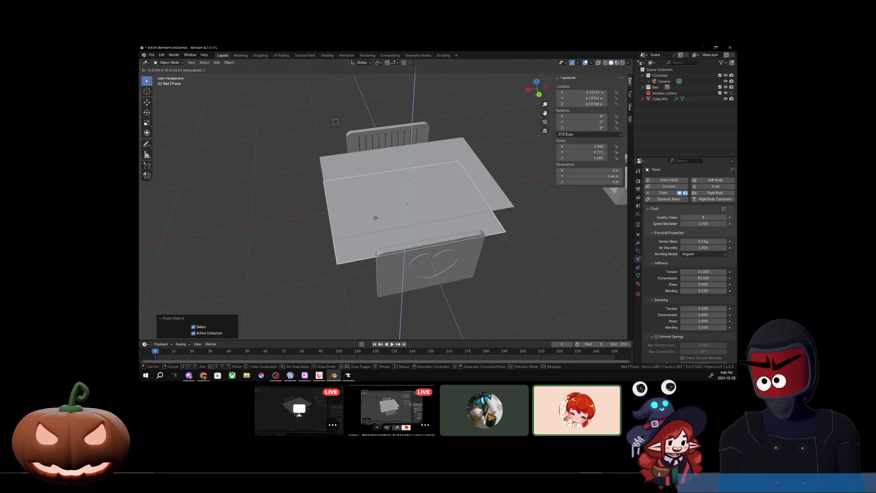
{"action": "left_click", "coordinate": [375, 217]}
Scale the lowered plane copy along X to about 0.58 so it fits the mattress's width
{"action": "middle_click_drag", "start_coordinate": [378, 218], "coordinate": [386, 262]}
{"action": "key", "text": "s"}
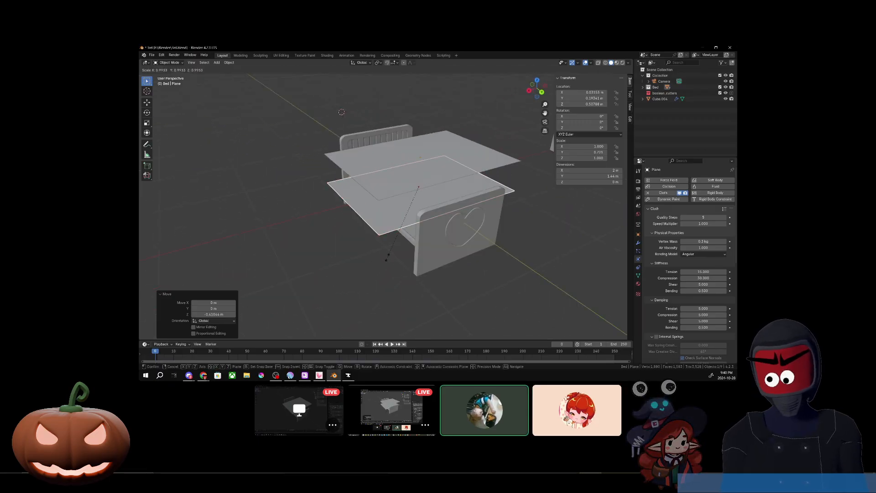
{"action": "key", "text": "z"}
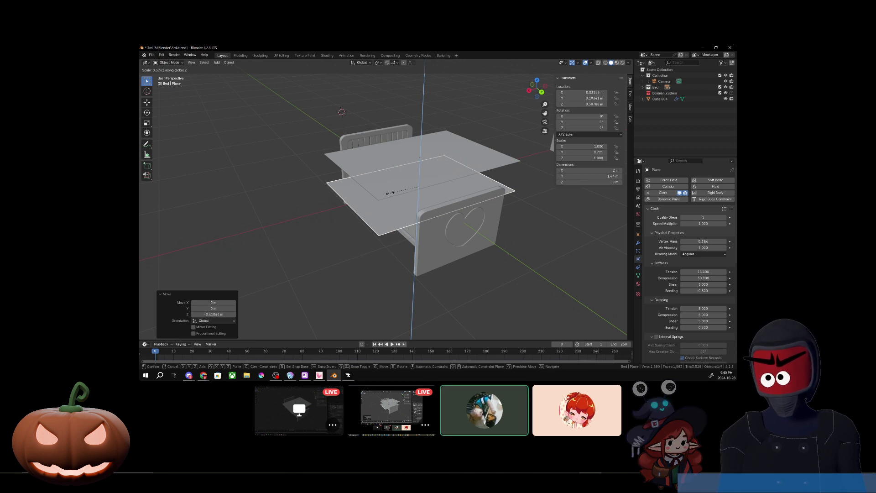
{"action": "key", "text": "x"}
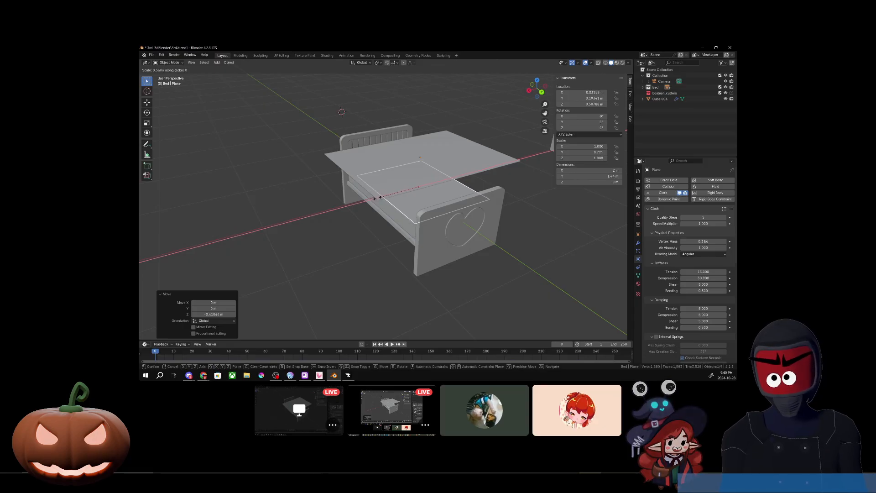
{"action": "left_click", "coordinate": [373, 198]}
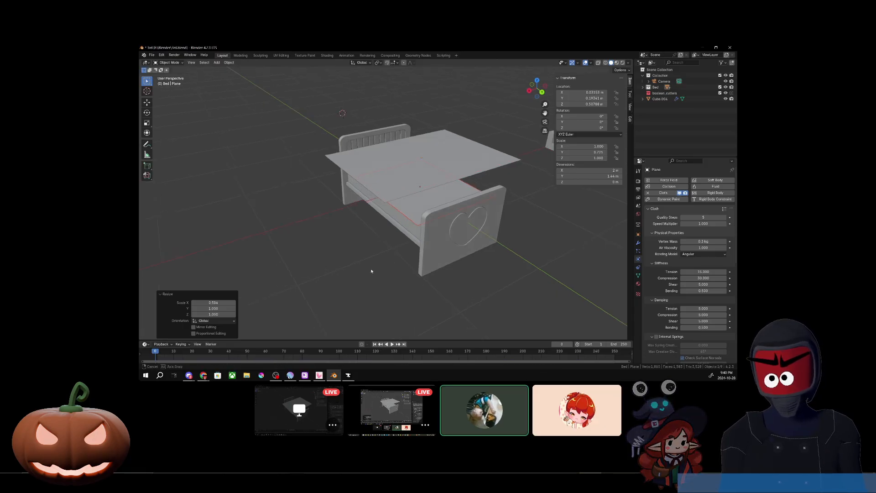
Scale the plane copy along Y to about 0.9 to shorten it on the mattress
{"action": "middle_click_drag", "start_coordinate": [371, 267], "coordinate": [410, 265]}
{"action": "key", "text": "g"}
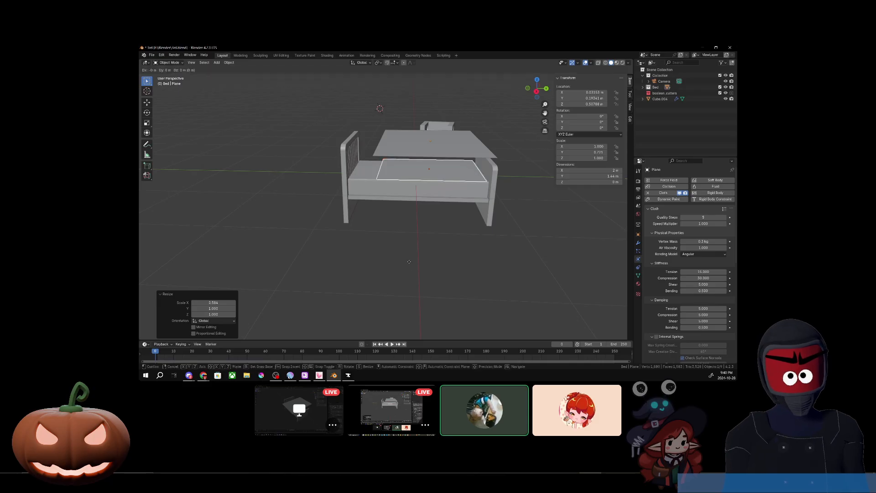
{"action": "key", "text": "y"}
{"action": "key", "text": "Escape"}
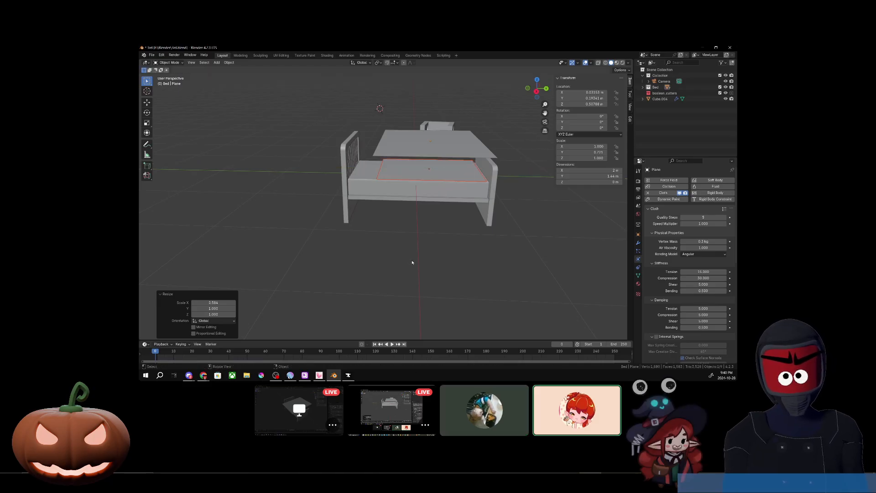
{"action": "key", "text": "s"}
{"action": "key", "text": "y"}
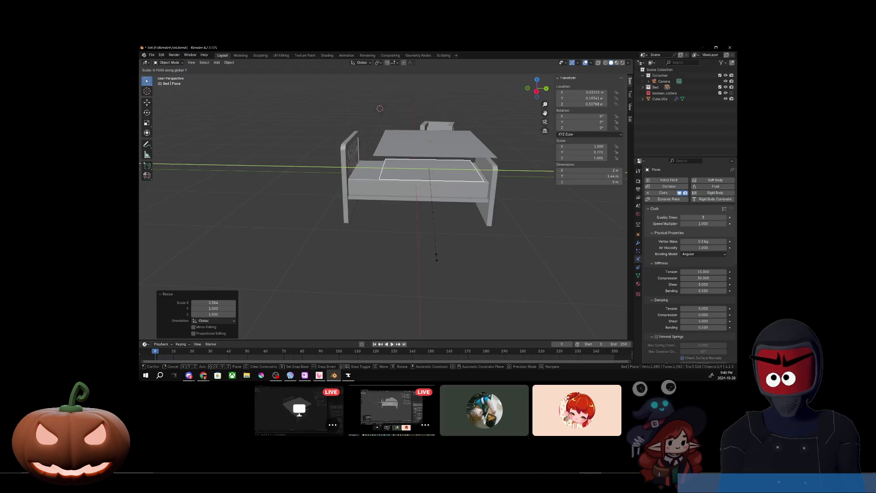
{"action": "left_click", "coordinate": [435, 253]}
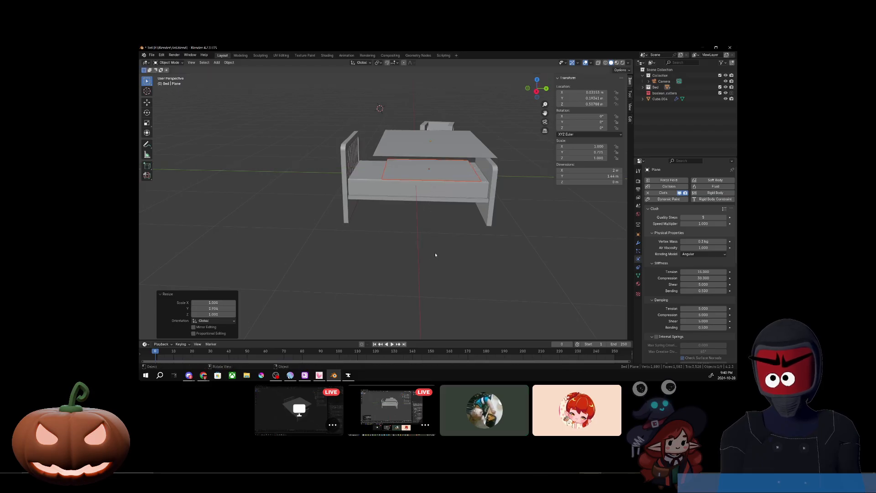
Narrow the plane copy further by scaling it along X to about 0.91
{"action": "middle_click_drag", "start_coordinate": [435, 253], "coordinate": [490, 266]}
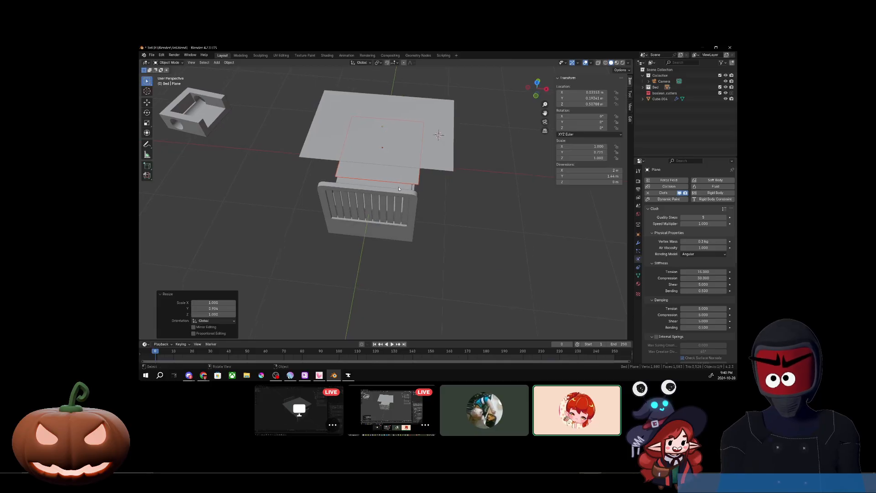
{"action": "key", "text": "s"}
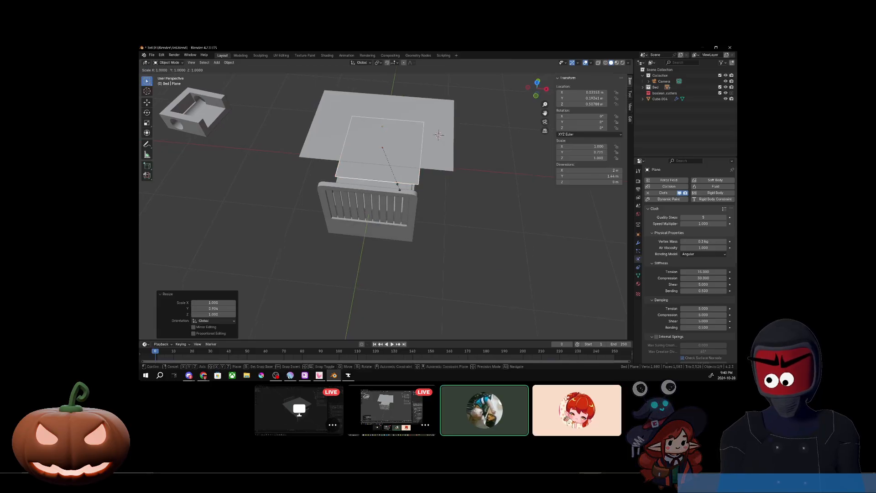
{"action": "key", "text": "x"}
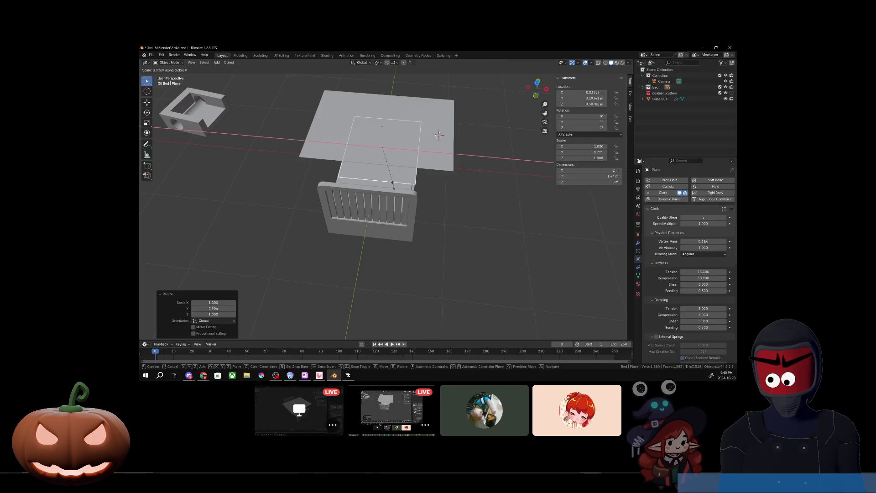
{"action": "left_click", "coordinate": [387, 185]}
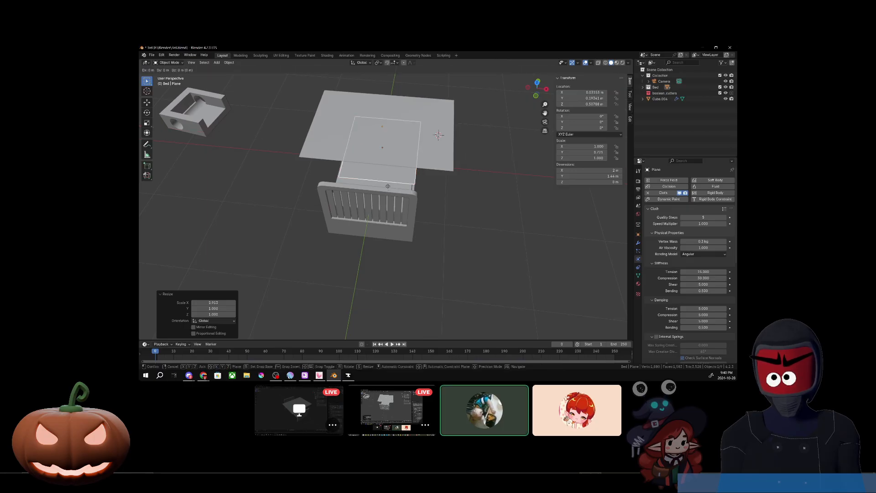
{"action": "key", "text": "g"}
{"action": "key", "text": "z"}
{"action": "key", "text": "x"}
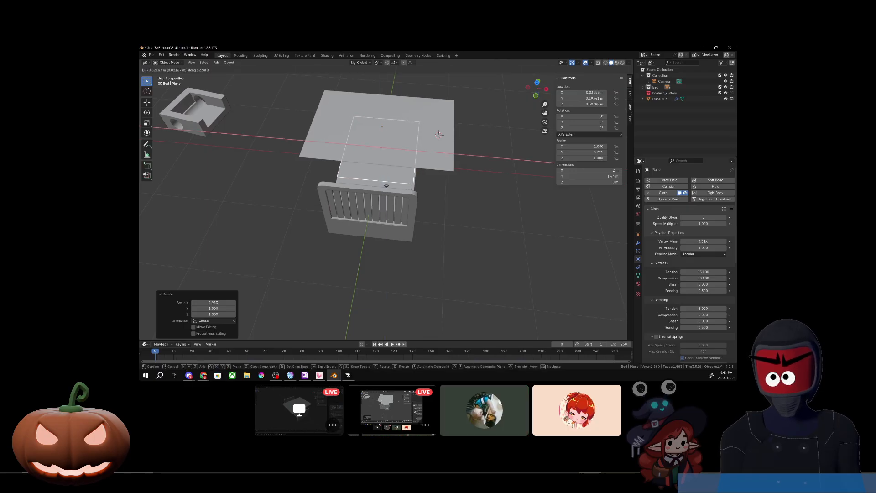
{"action": "key", "text": "Escape"}
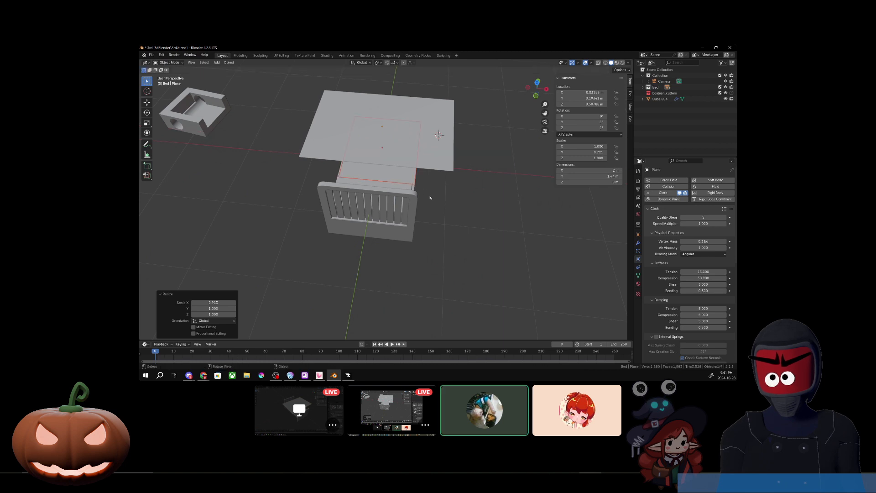
In top view, centre the plane copy over the mattress by moving it about -0.03 m along X
{"action": "left_click", "coordinate": [538, 84]}
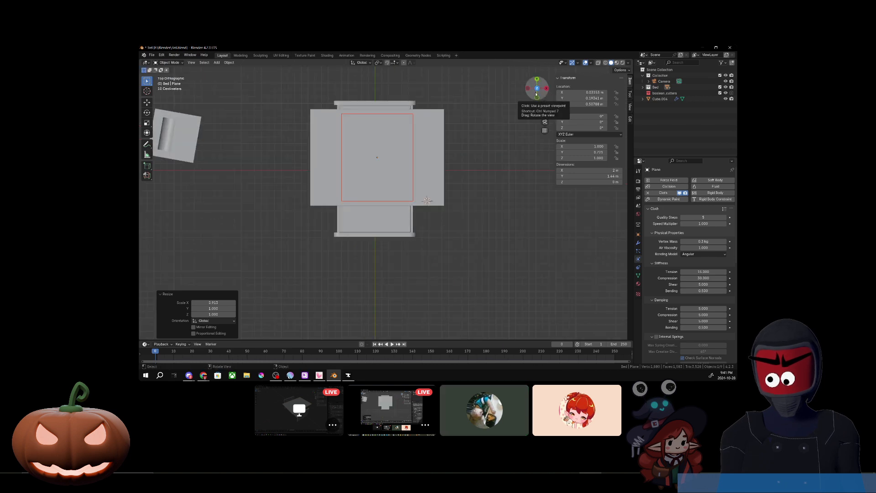
{"action": "middle_click_drag", "start_coordinate": [401, 218], "coordinate": [482, 209], "text": "shift"}
{"action": "left_click", "coordinate": [537, 88]}
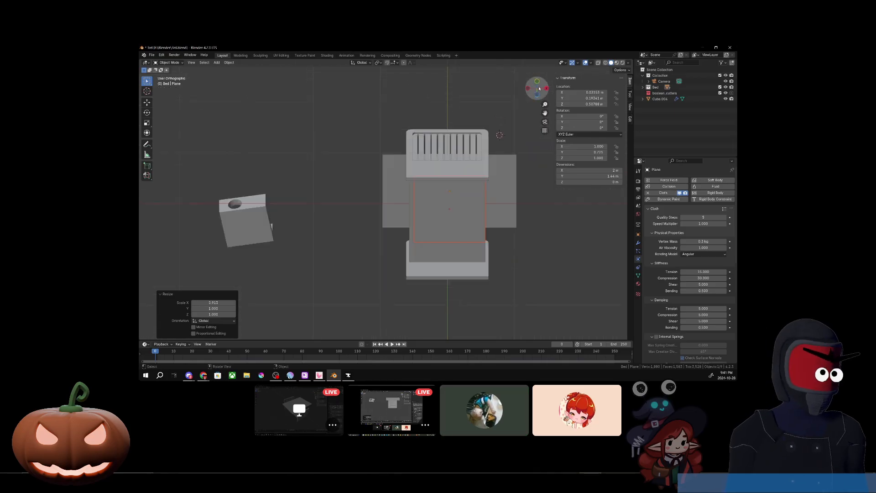
{"action": "left_click", "coordinate": [537, 87]}
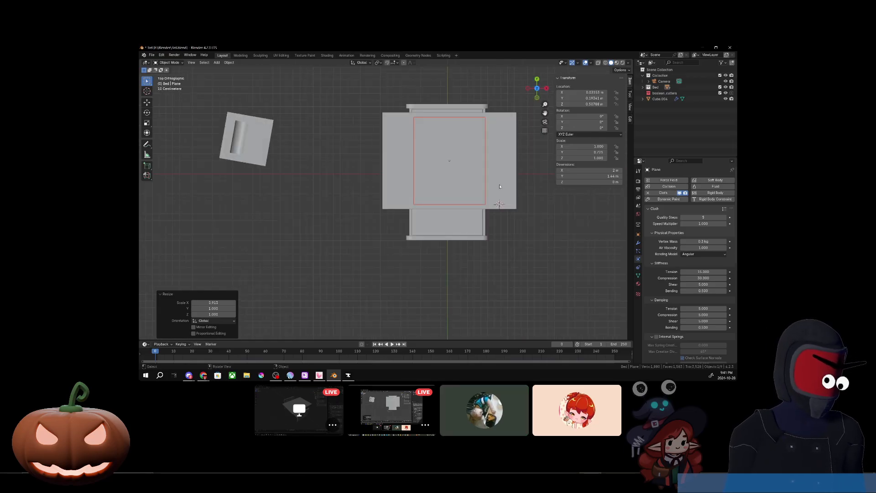
{"action": "key", "text": "g"}
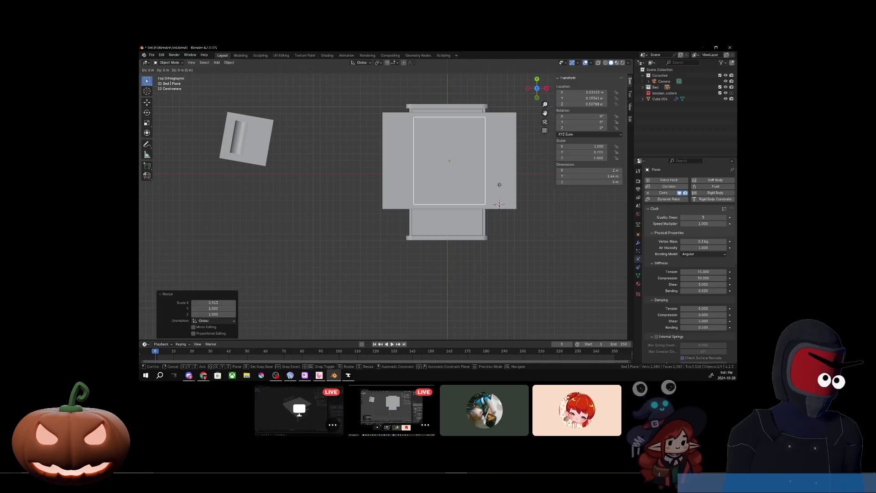
{"action": "key", "text": "z"}
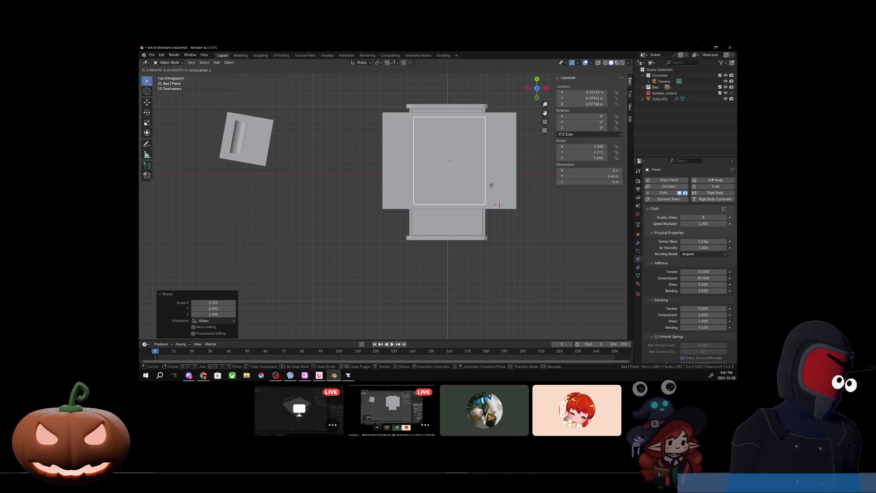
{"action": "key", "text": "x"}
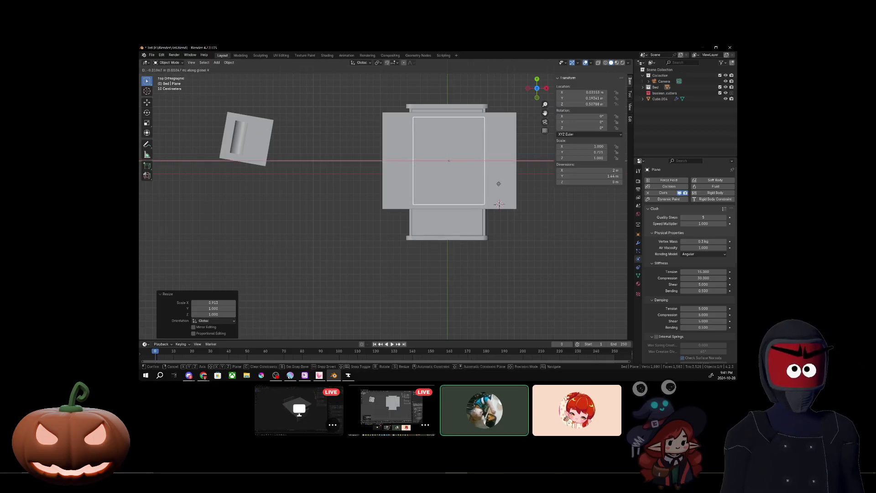
{"action": "left_click", "coordinate": [498, 183]}
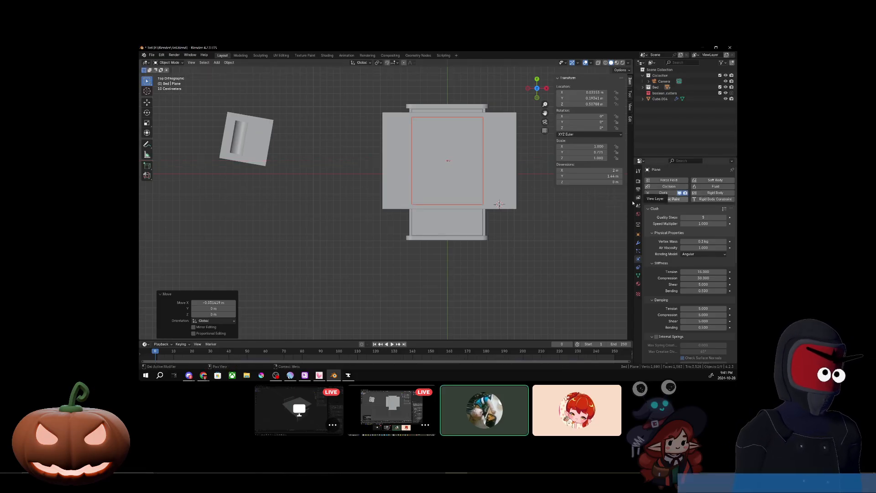
Replace the plane copy's Cloth physics with Collision and test the simulation from the side
{"action": "left_click", "coordinate": [670, 192]}
{"action": "left_click", "coordinate": [669, 187]}
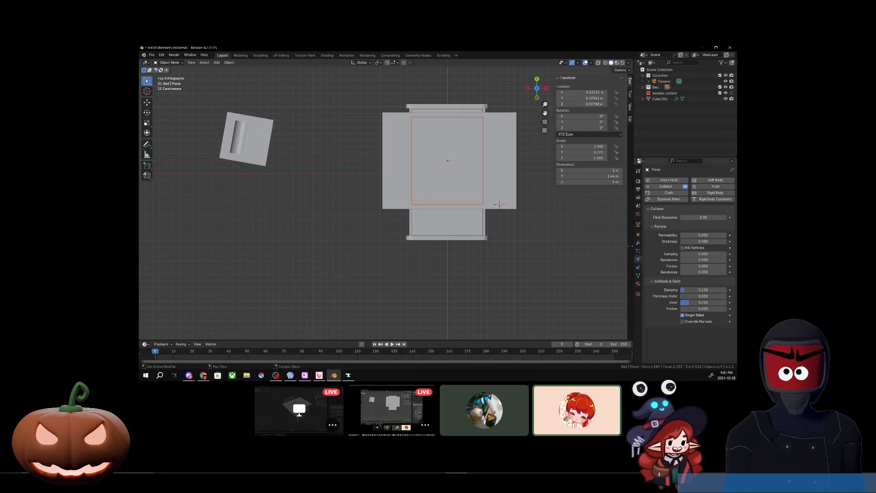
{"action": "middle_click_drag", "start_coordinate": [525, 228], "coordinate": [376, 259]}
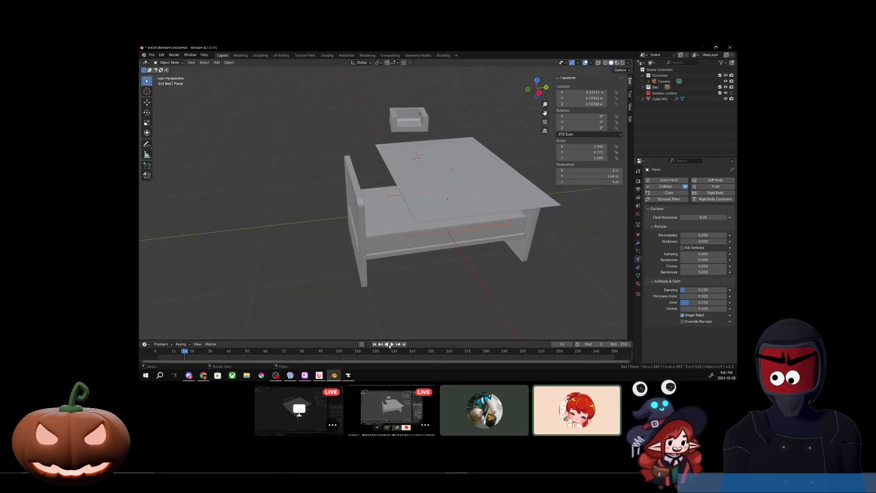
Undo the latest changes back to the plane copy selected at frame 0 without Collision physics
{"action": "key", "text": "ctrl+z"}
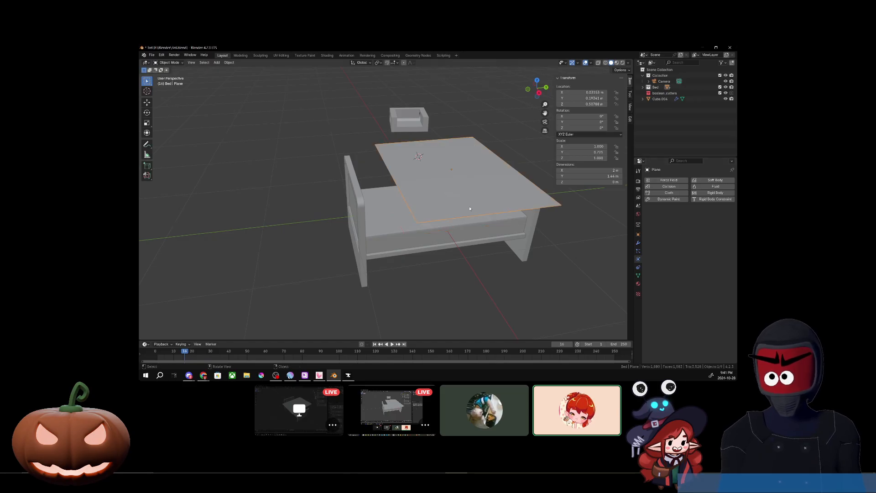
{"action": "middle_click_drag", "start_coordinate": [479, 288], "coordinate": [461, 296]}
{"action": "key", "text": "ctrl+z"}
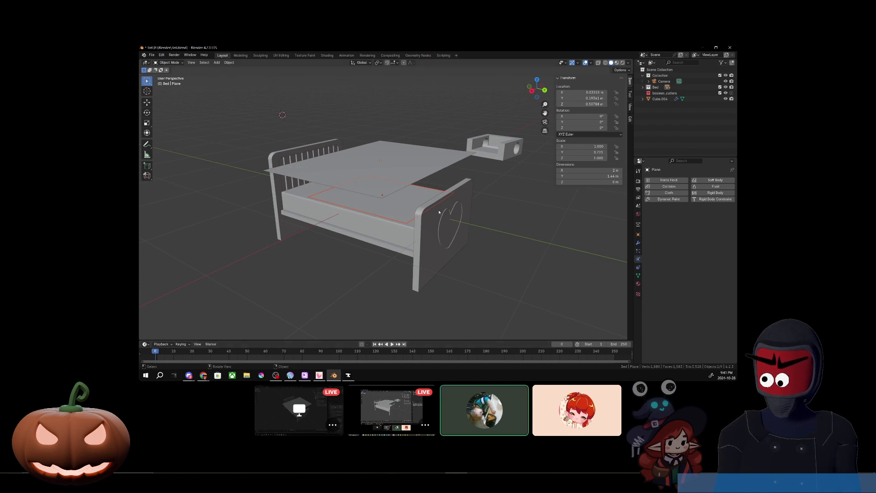
Play the cloth simulation on the bed and return the timeline to the first frame
{"action": "middle_click_drag", "start_coordinate": [458, 238], "coordinate": [485, 228]}
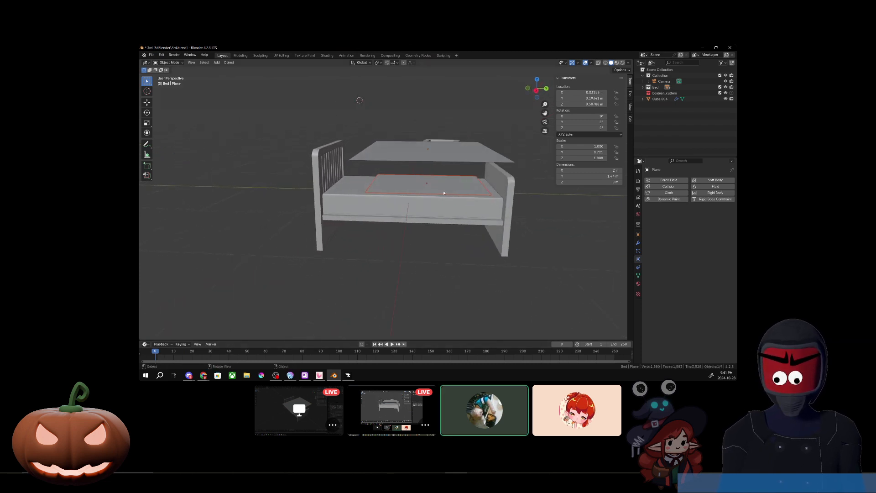
{"action": "left_click", "coordinate": [393, 344]}
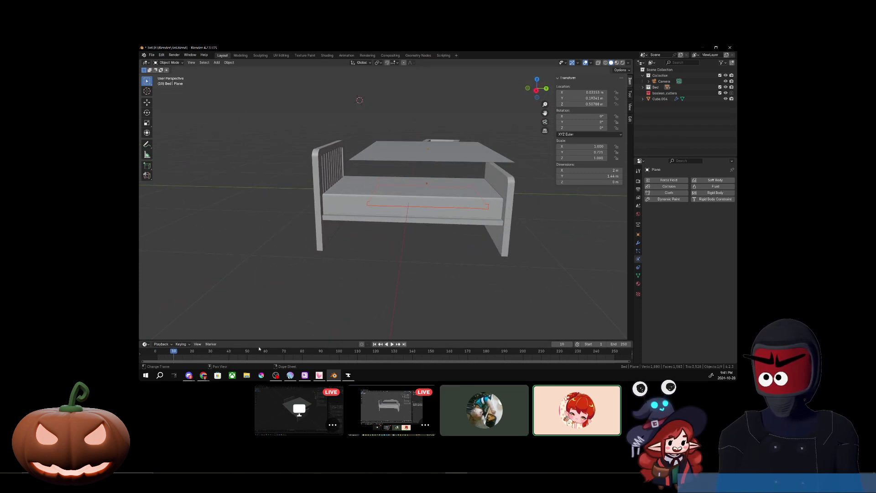
{"action": "left_click_drag", "start_coordinate": [171, 351], "coordinate": [156, 351]}
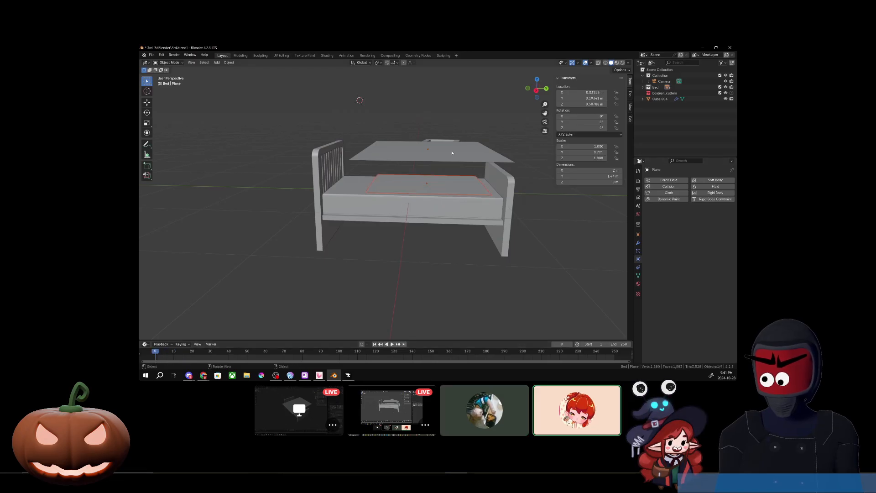
Remove the Cloth physics from the small plane lying on the mattress
{"action": "middle_click_drag", "start_coordinate": [458, 164], "coordinate": [433, 203]}
{"action": "left_click", "coordinate": [429, 206]}
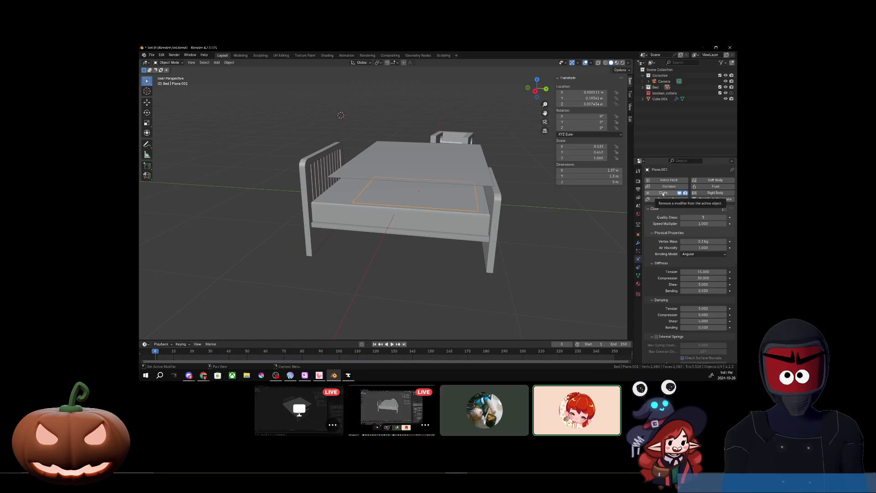
{"action": "left_click", "coordinate": [663, 194]}
Replace the Collision physics with Cloth physics on the large plane floating above the bed
{"action": "left_click", "coordinate": [460, 169]}
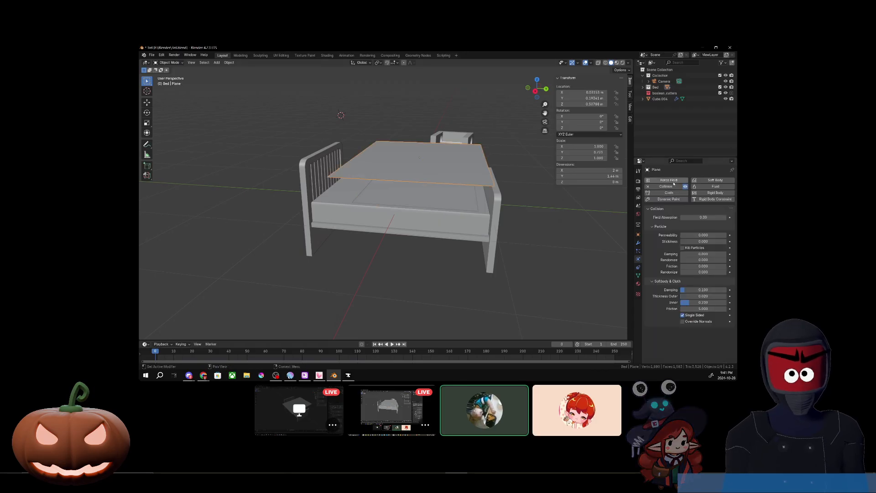
{"action": "left_click", "coordinate": [421, 193]}
{"action": "left_click", "coordinate": [434, 178]}
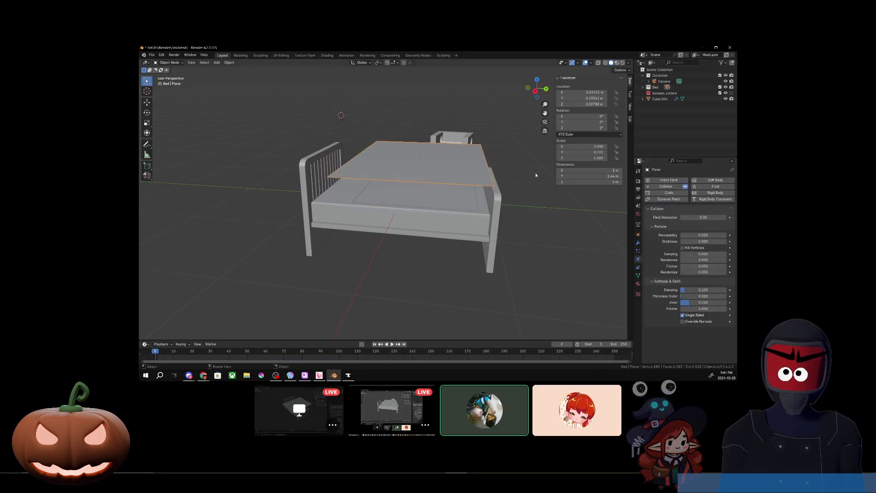
{"action": "left_click", "coordinate": [647, 186]}
{"action": "left_click", "coordinate": [669, 192]}
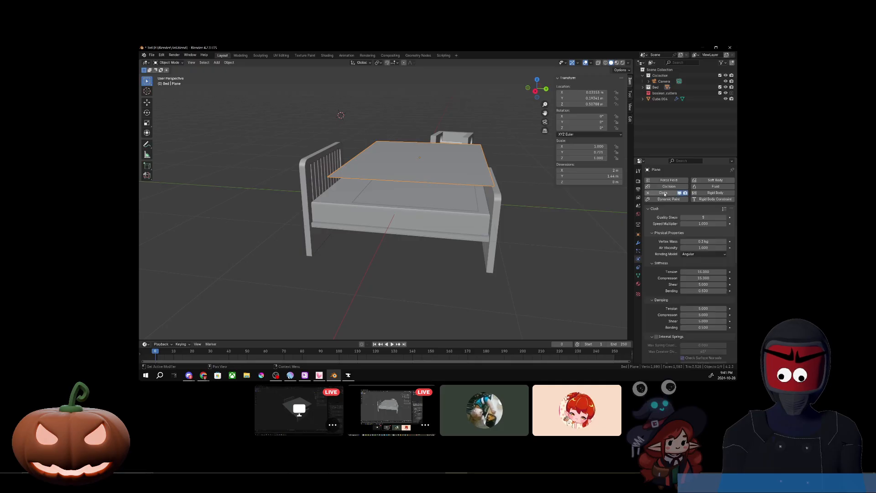
Add Collision physics to the small plane on the mattress and play the simulation to test it
{"action": "left_click", "coordinate": [430, 199]}
{"action": "left_click", "coordinate": [669, 186]}
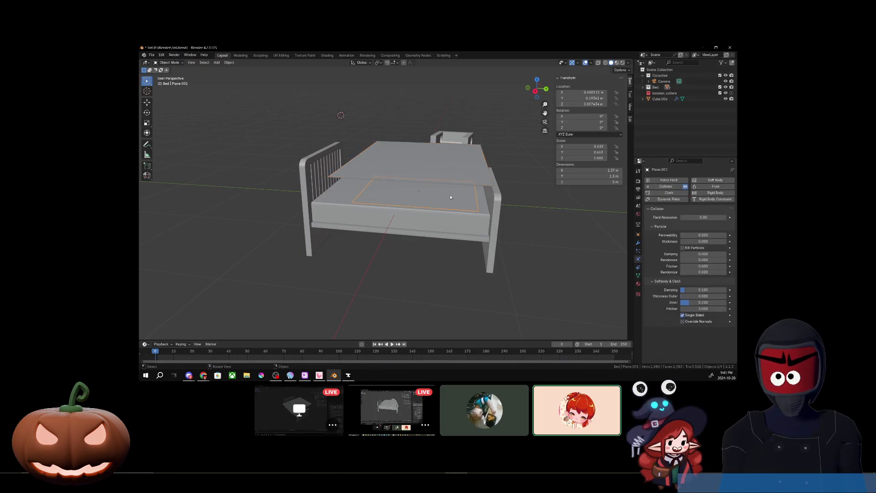
{"action": "left_click", "coordinate": [392, 344]}
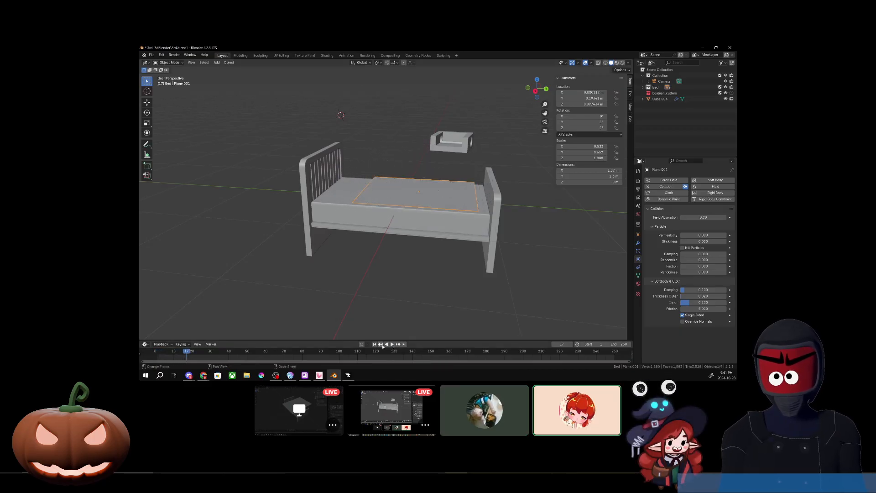
Remove the Collision physics from the mattress and test the cloth simulation again from the first frame
{"action": "left_click", "coordinate": [391, 221]}
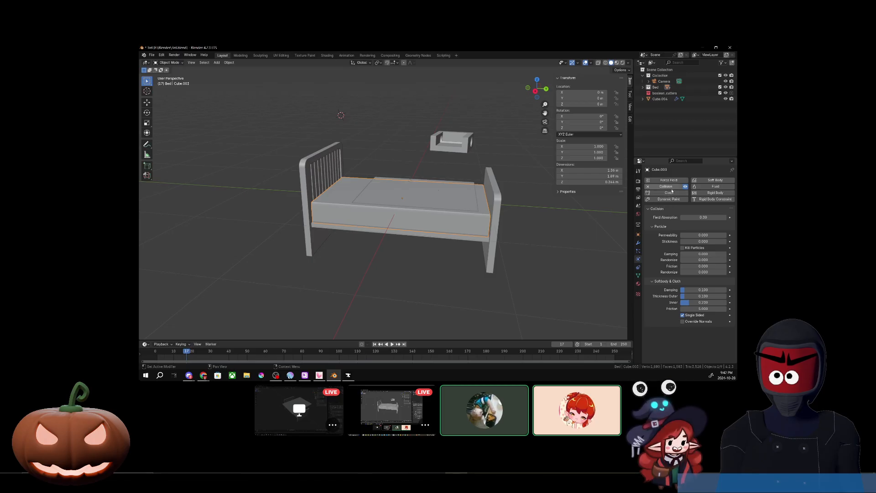
{"action": "left_click", "coordinate": [666, 186]}
{"action": "key", "text": "shift+Left"}
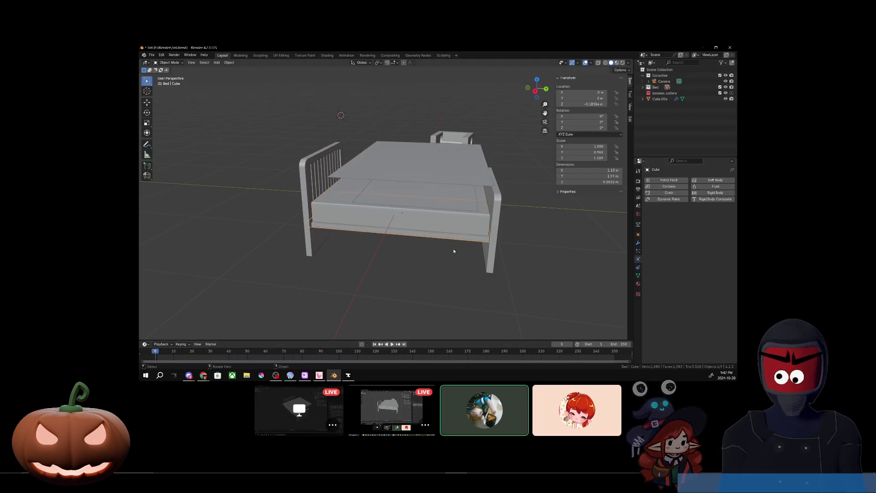
{"action": "left_click", "coordinate": [392, 344]}
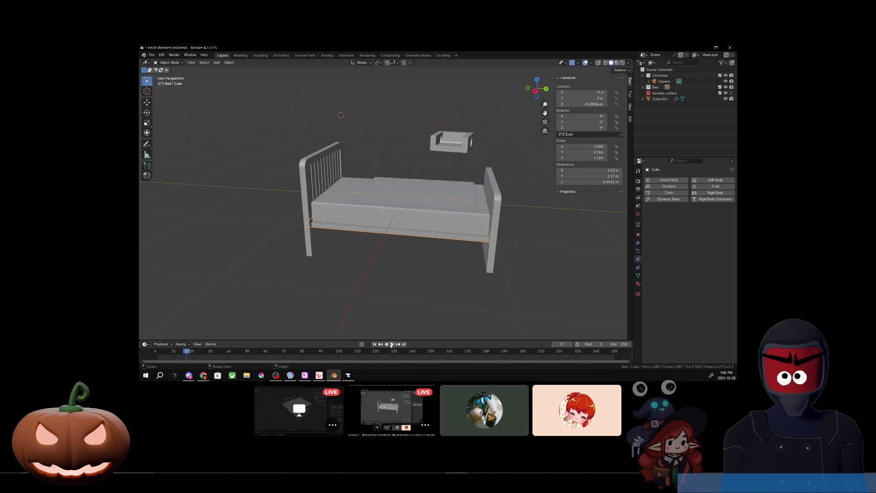
{"action": "left_click", "coordinate": [395, 196]}
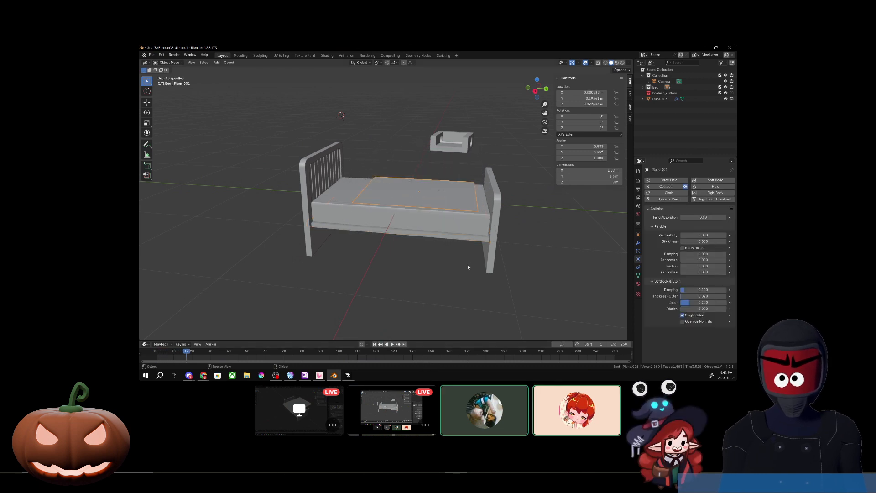
{"action": "middle_click_drag", "start_coordinate": [502, 260], "coordinate": [486, 270]}
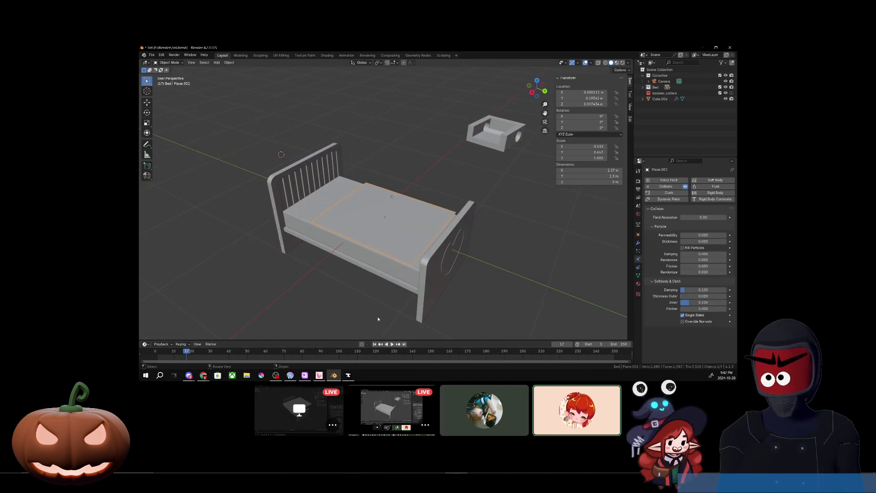
{"action": "left_click_drag", "start_coordinate": [196, 353], "coordinate": [632, 355]}
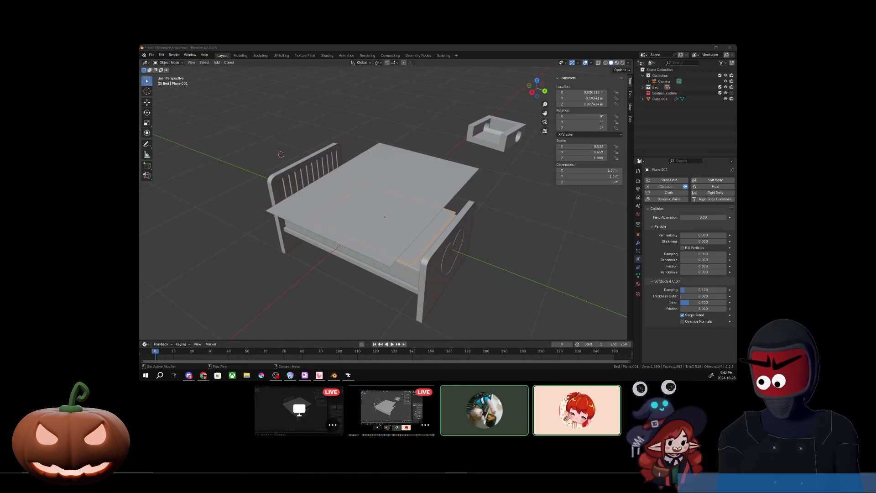
Un-subdivide all faces of the small plane on the mattress in Edit Mode
{"action": "middle_click_drag", "start_coordinate": [402, 196], "coordinate": [419, 203]}
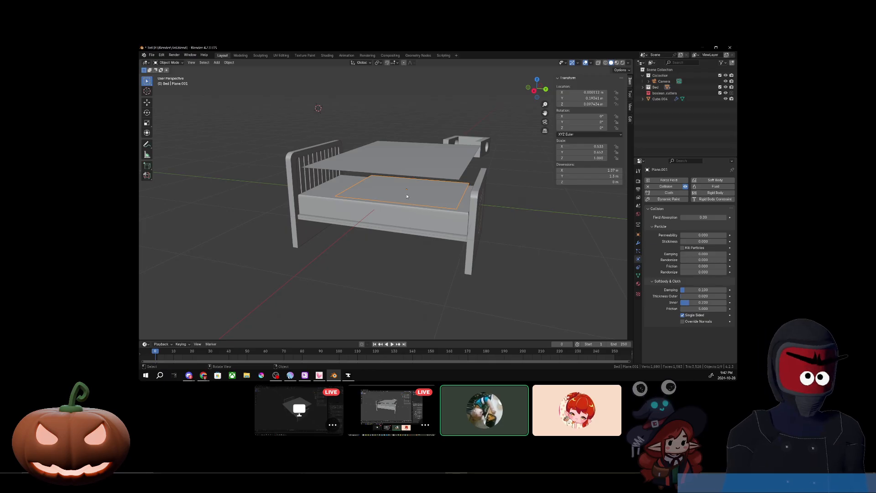
{"action": "right_click", "coordinate": [407, 196]}
{"action": "key", "text": "Tab"}
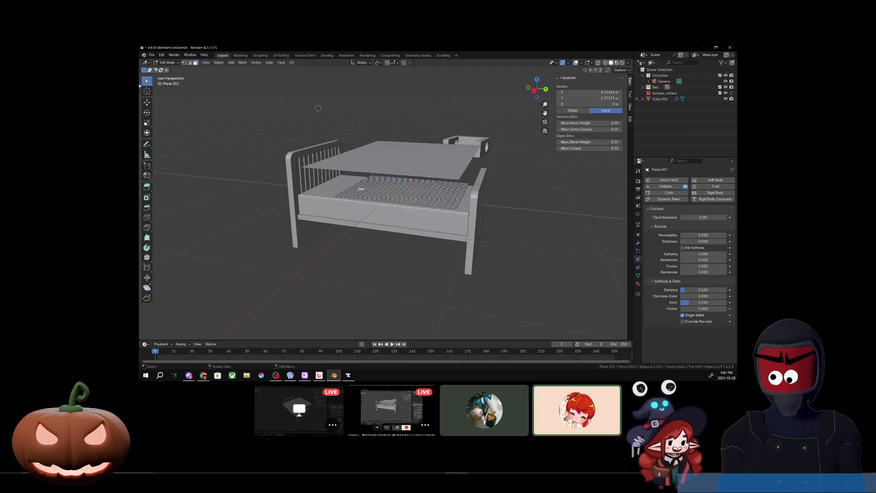
{"action": "key", "text": "a"}
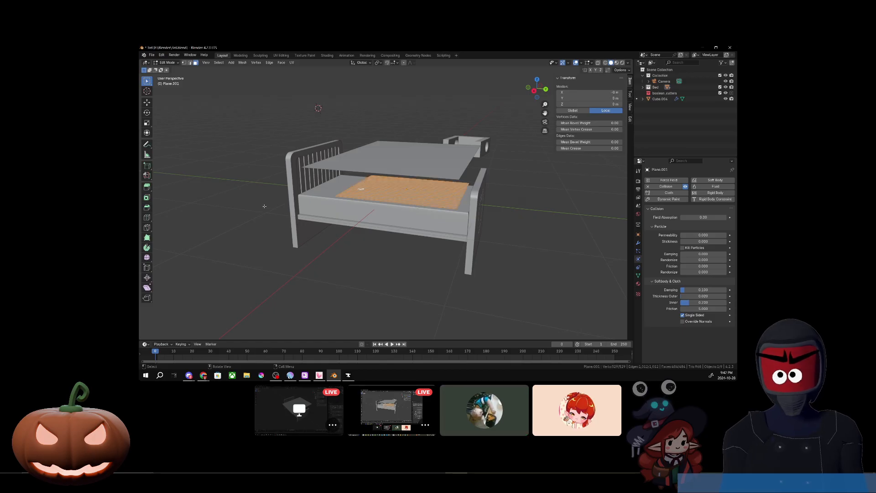
{"action": "key", "text": "alt+a"}
{"action": "key", "text": "a"}
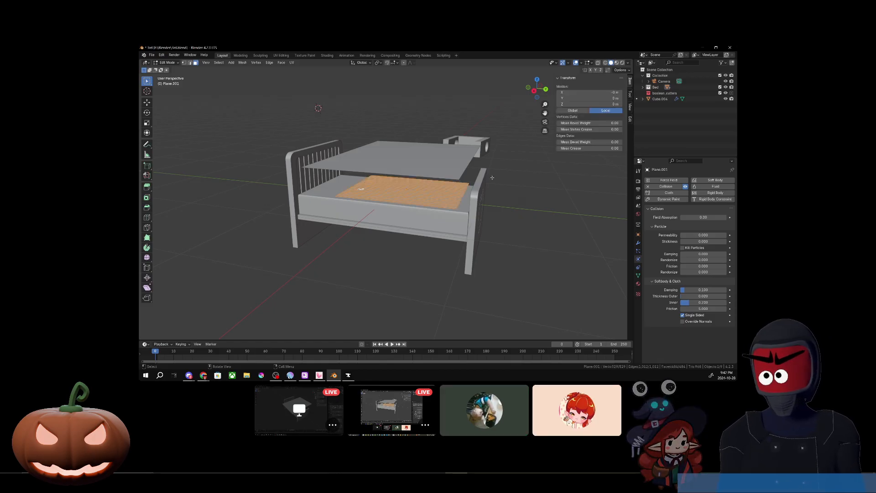
{"action": "right_click", "coordinate": [492, 178]}
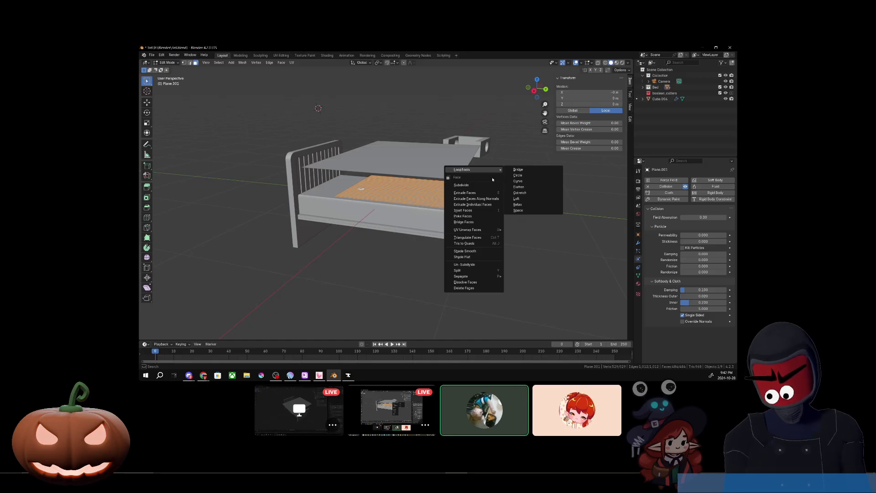
{"action": "left_click", "coordinate": [467, 264]}
Try to un-subdivide the small plane's mesh further, and undo the last reduction
{"action": "right_click", "coordinate": [376, 212]}
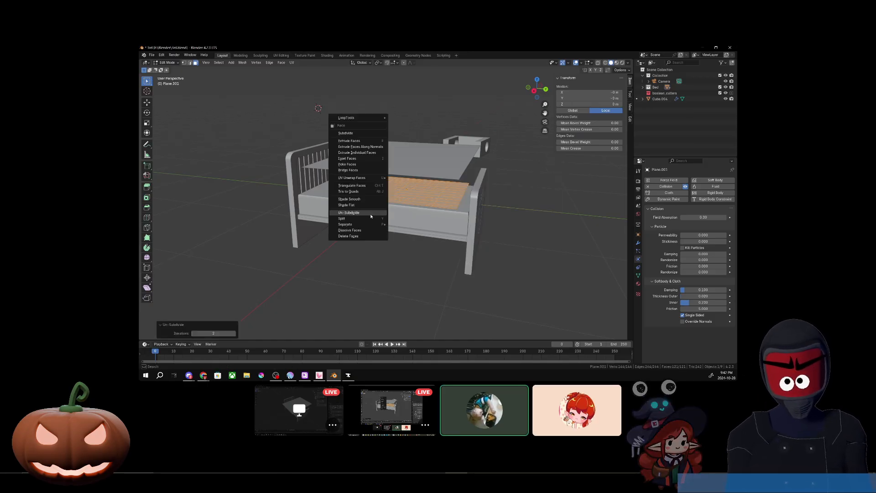
{"action": "left_click", "coordinate": [370, 213]}
{"action": "middle_click_drag", "start_coordinate": [386, 253], "coordinate": [420, 216]}
{"action": "right_click", "coordinate": [380, 234]}
{"action": "key", "text": "Escape"}
{"action": "right_click", "coordinate": [420, 216]}
{"action": "left_click", "coordinate": [421, 205]}
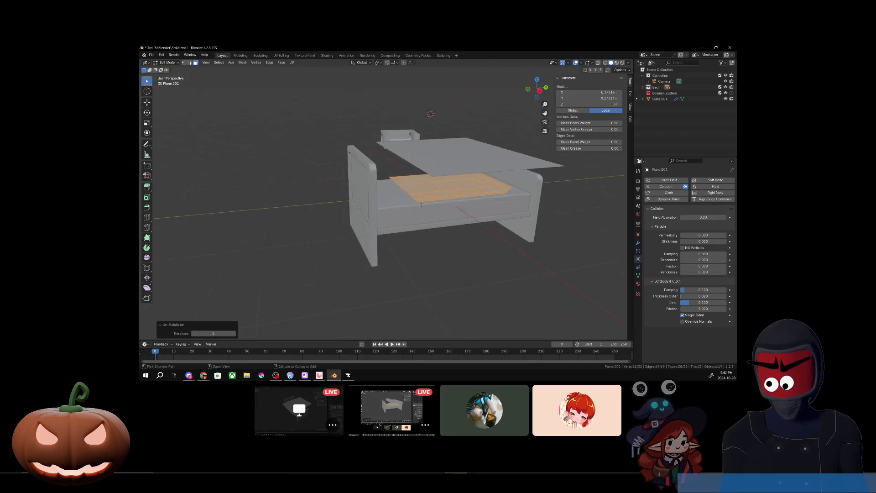
{"action": "key", "text": "ctrl+z"}
Dissolve all faces of the small plane into a single face and return to Object Mode
{"action": "right_click", "coordinate": [435, 186]}
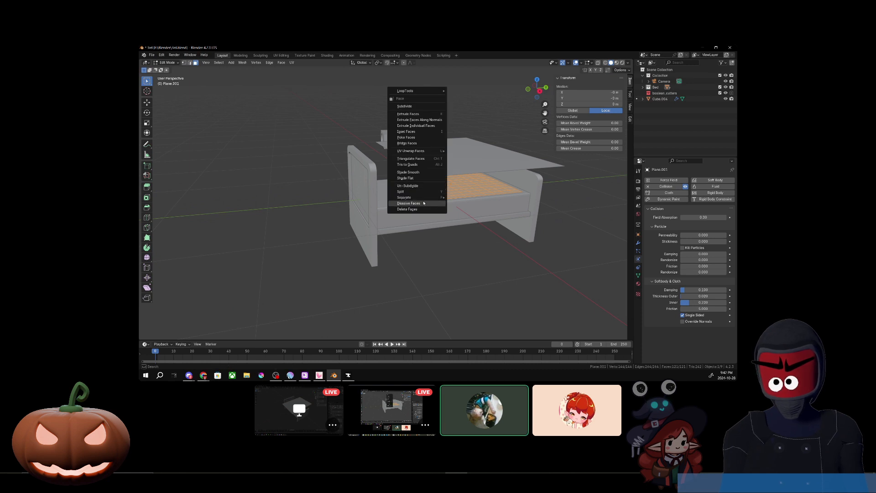
{"action": "left_click", "coordinate": [424, 203]}
{"action": "middle_click_drag", "start_coordinate": [475, 245], "coordinate": [362, 211]}
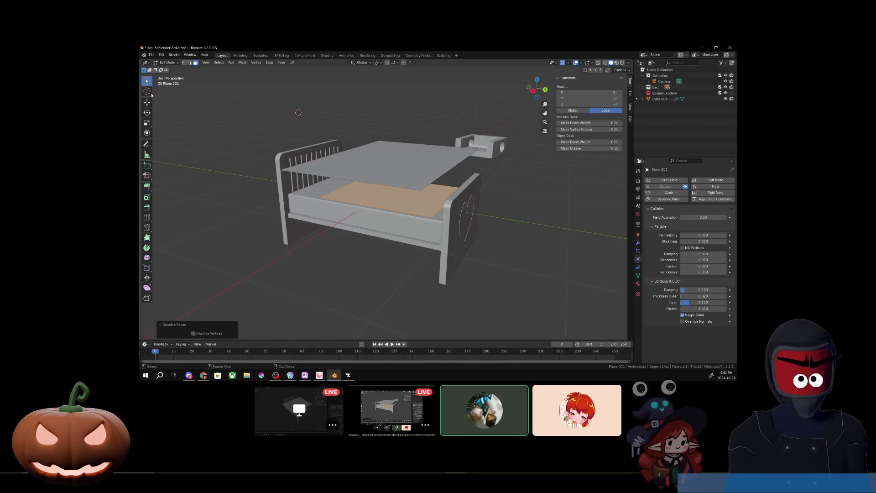
{"action": "left_click", "coordinate": [344, 276]}
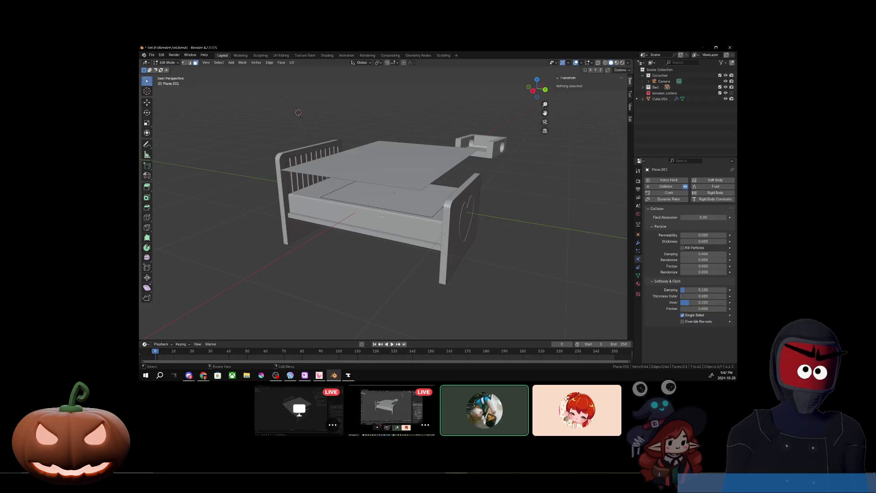
{"action": "left_click", "coordinate": [395, 202]}
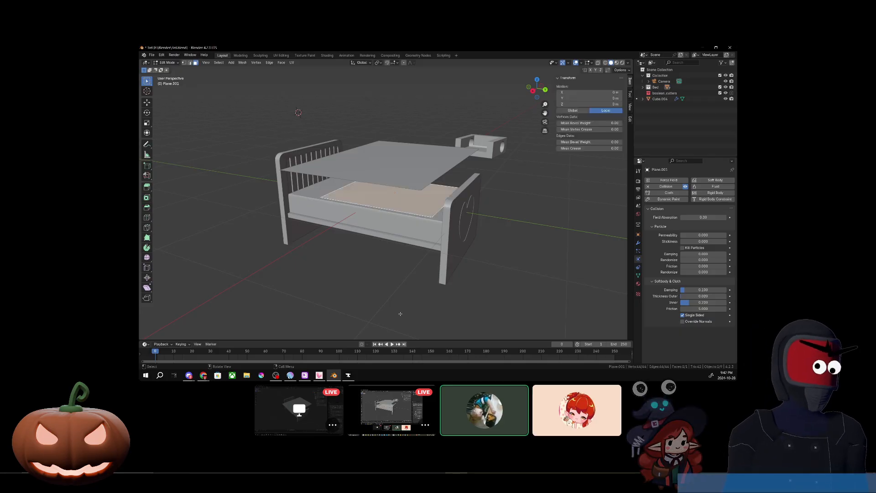
{"action": "left_click", "coordinate": [400, 163]}
{"action": "key", "text": "Tab"}
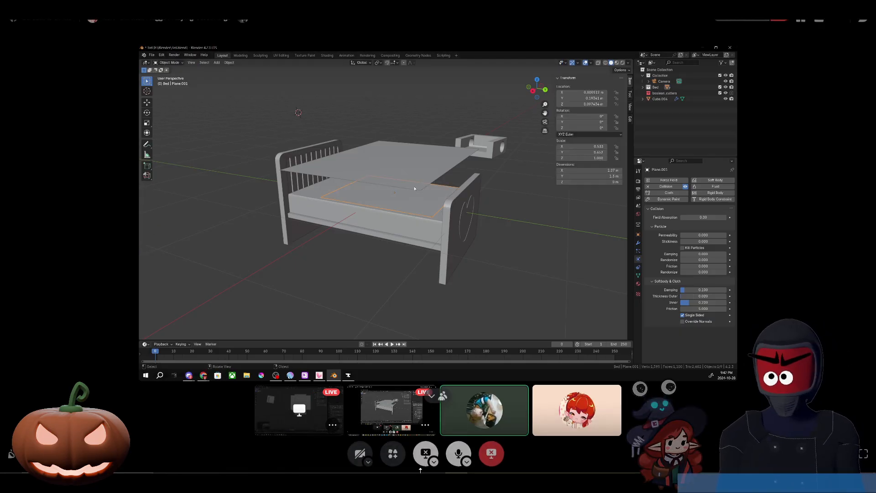
Play and replay the cloth simulation, examining from several angles how the blanket drapes over the mattress
{"action": "left_click", "coordinate": [402, 166]}
{"action": "left_click", "coordinate": [428, 216]}
{"action": "left_click", "coordinate": [391, 344]}
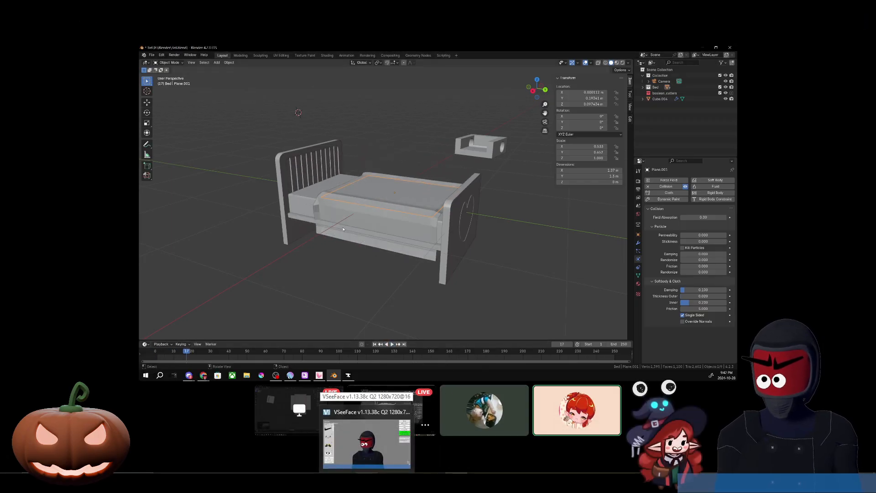
{"action": "middle_click_drag", "start_coordinate": [346, 246], "coordinate": [368, 239]}
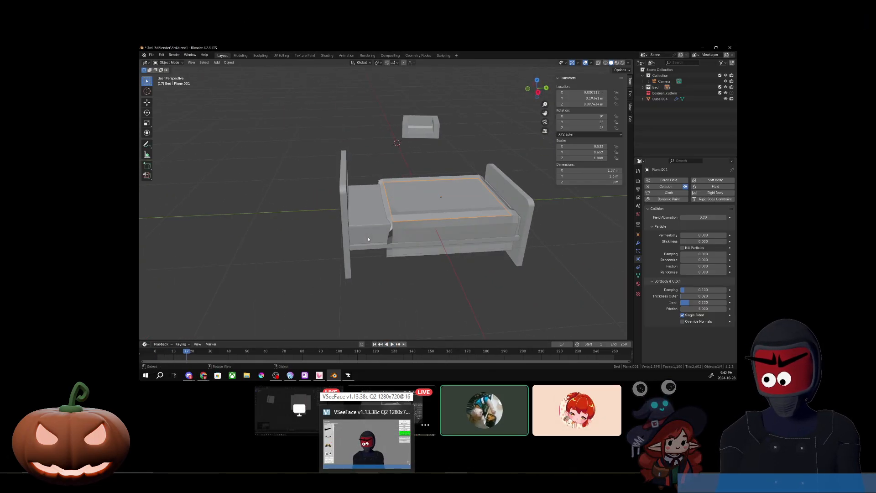
{"action": "middle_click_drag", "start_coordinate": [462, 267], "coordinate": [438, 251], "text": "shift"}
{"action": "left_click", "coordinate": [392, 344]}
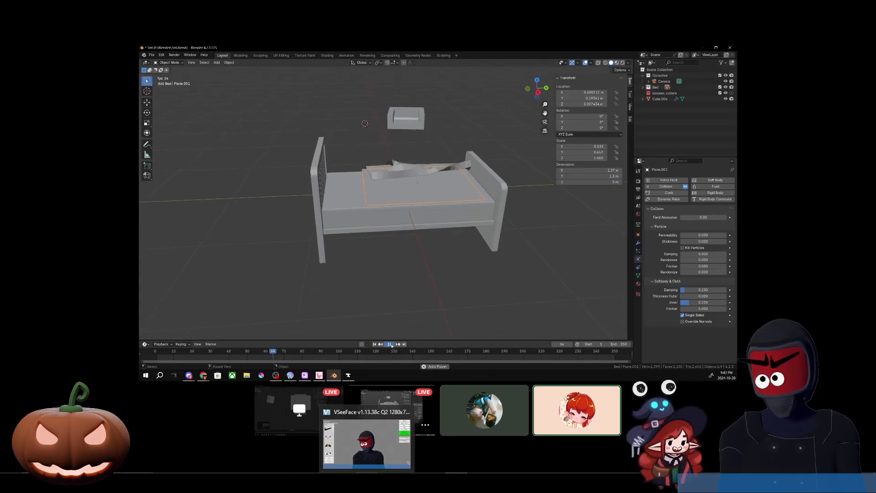
{"action": "middle_click_drag", "start_coordinate": [490, 268], "coordinate": [456, 264]}
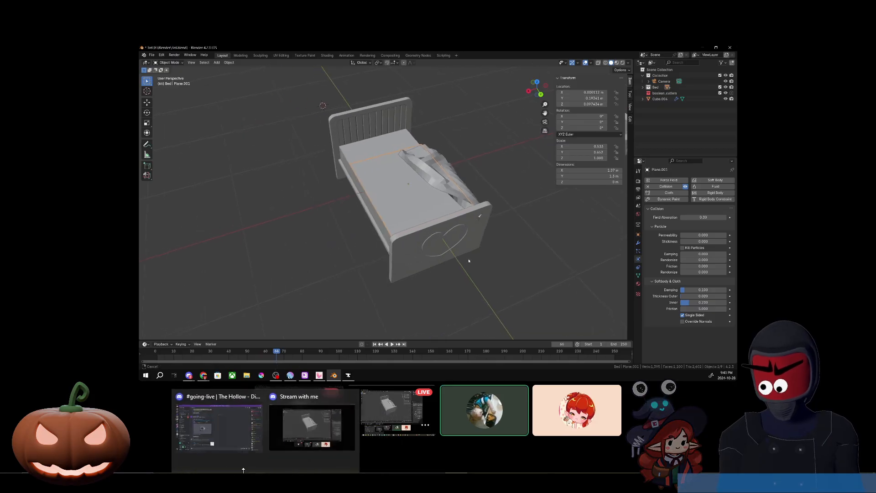
{"action": "left_click", "coordinate": [374, 344]}
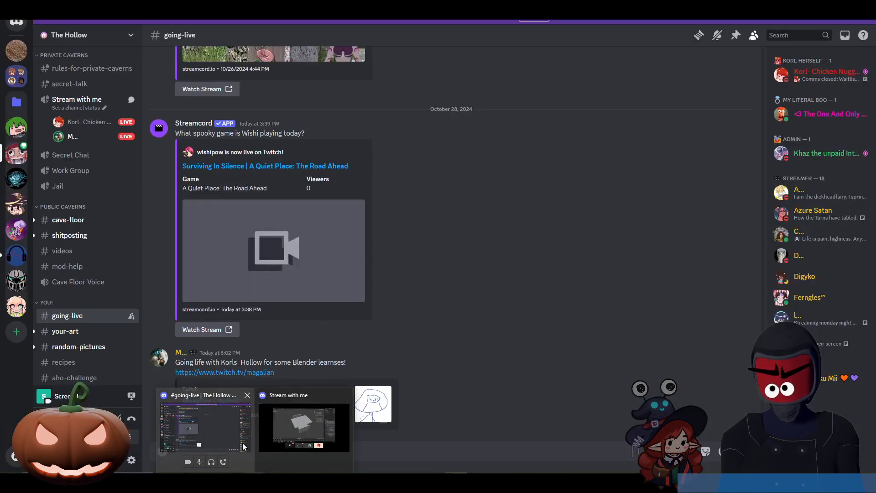
{"action": "left_click", "coordinate": [393, 345]}
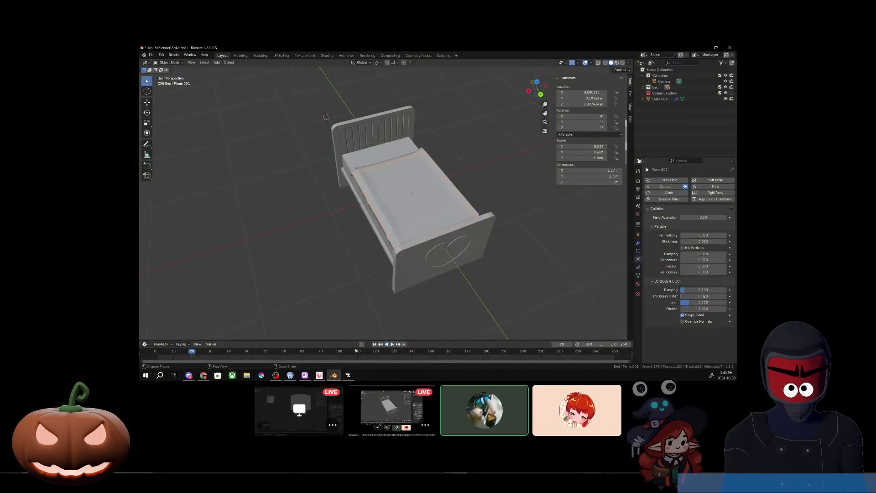
Leave the shared stream on Discord and return to the local Blender scene with the draped cloth
{"action": "key", "text": "Escape"}
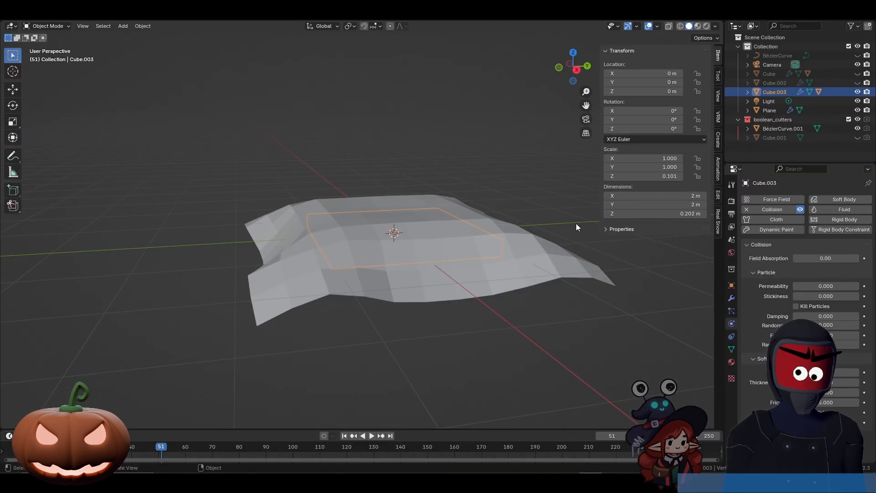
{"action": "left_click", "coordinate": [656, 27]}
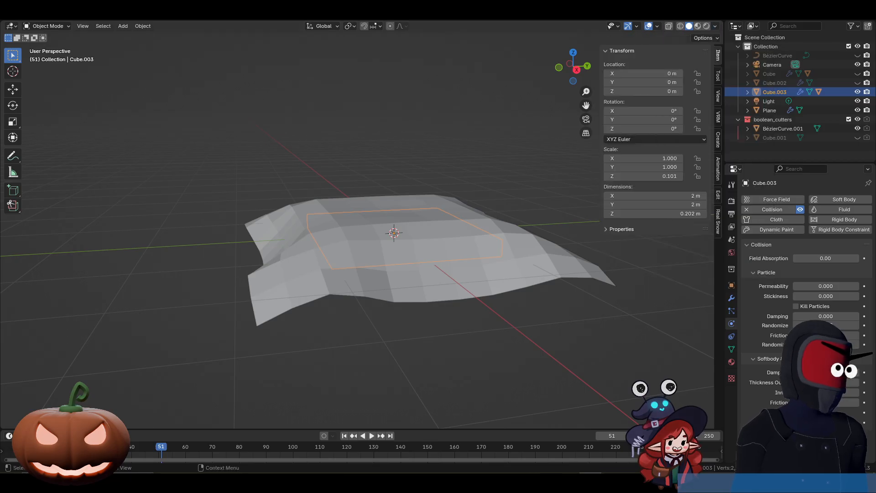
Turn on the Face Orientation overlay for the draped cloth and switch to the shared Discord stream to compare the bed's faces
{"action": "left_click", "coordinate": [656, 26]}
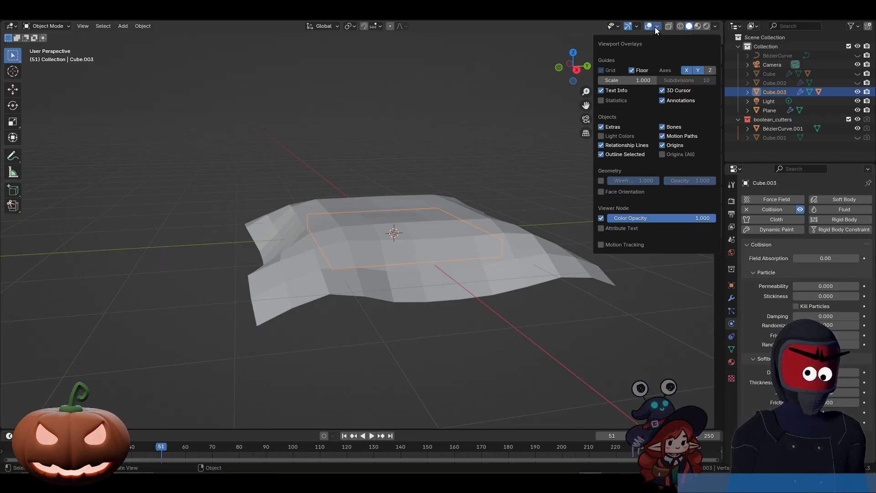
{"action": "left_click", "coordinate": [599, 192]}
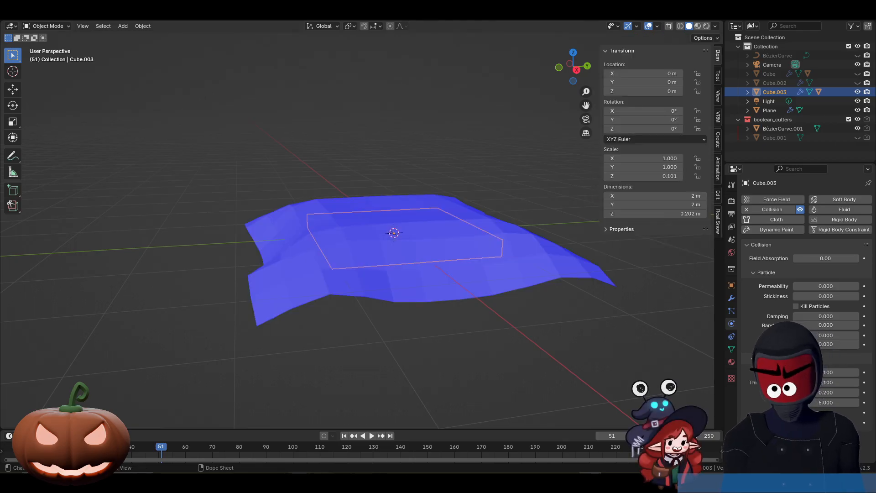
{"action": "mouse_move", "coordinate": [256, 482]}
{"action": "left_click", "coordinate": [298, 425]}
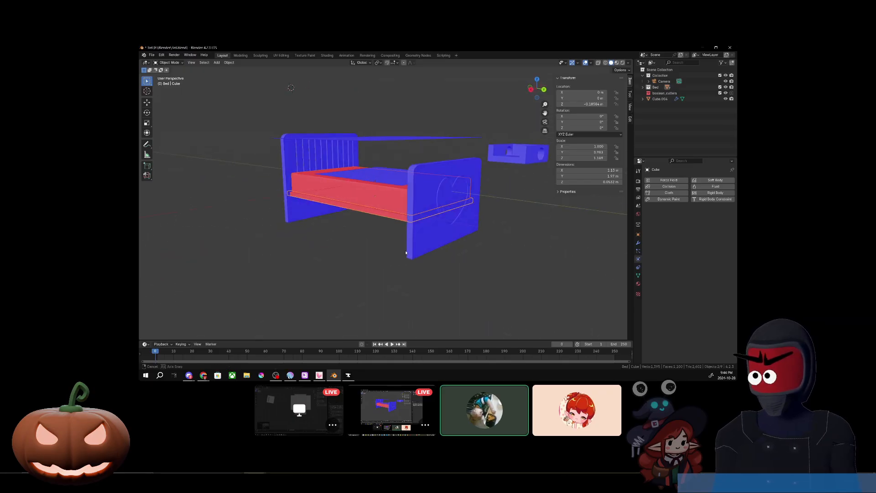
{"action": "middle_click_drag", "start_coordinate": [406, 252], "coordinate": [415, 260]}
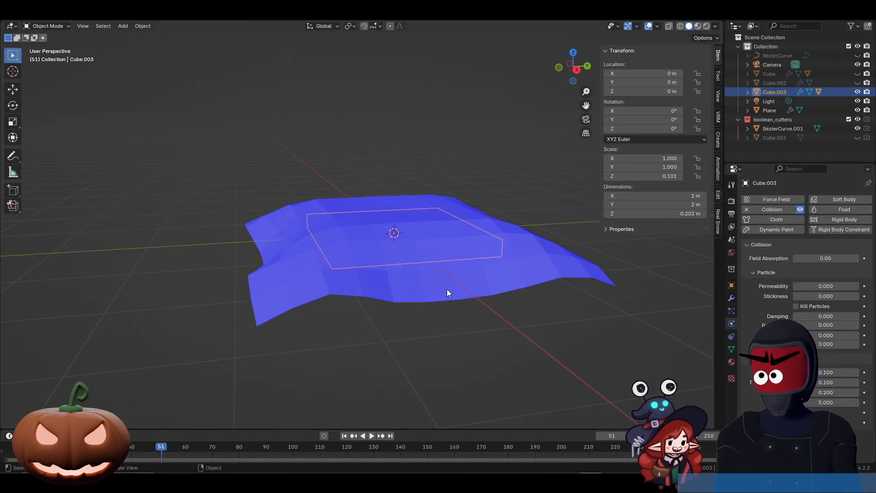
Select all objects in the local Blender scene and switch back to the shared bed model on Discord
{"action": "key", "text": "a"}
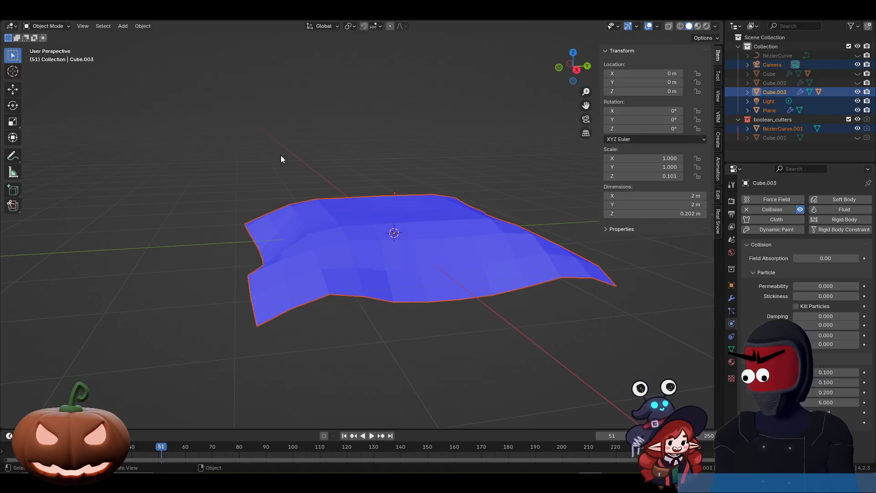
{"action": "left_click", "coordinate": [140, 26]}
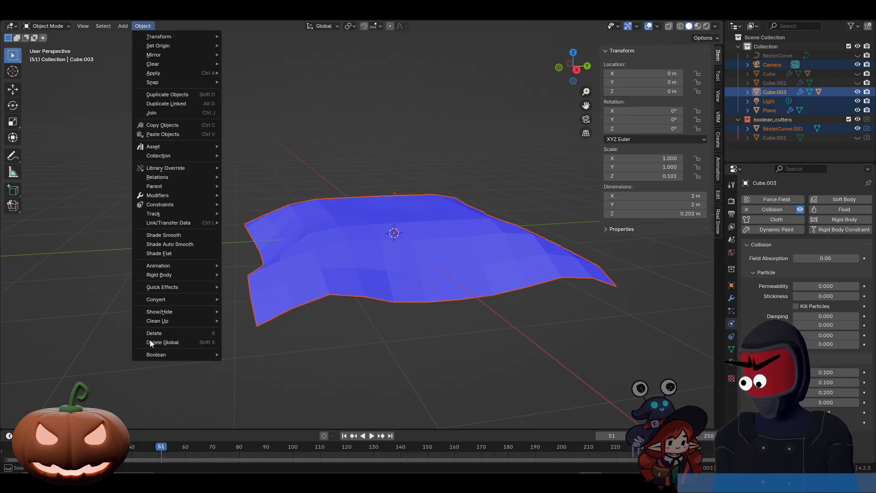
{"action": "left_click", "coordinate": [127, 39]}
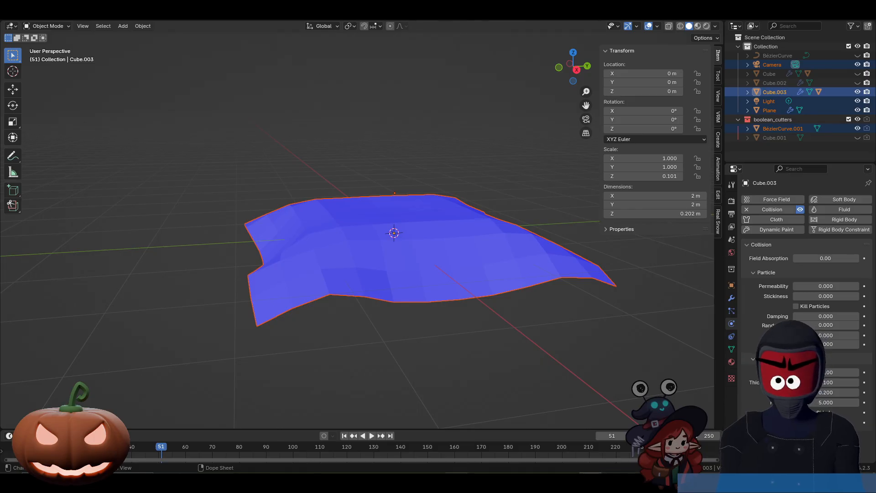
{"action": "mouse_move", "coordinate": [254, 482]}
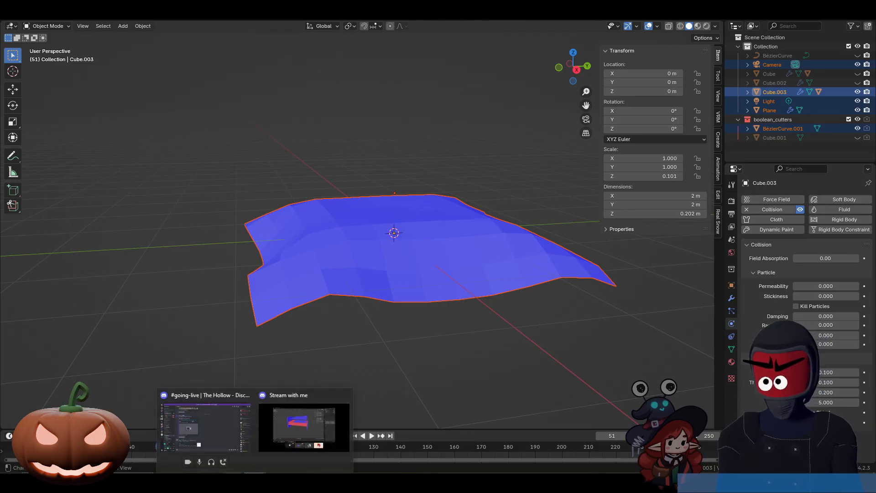
{"action": "mouse_move", "coordinate": [296, 428]}
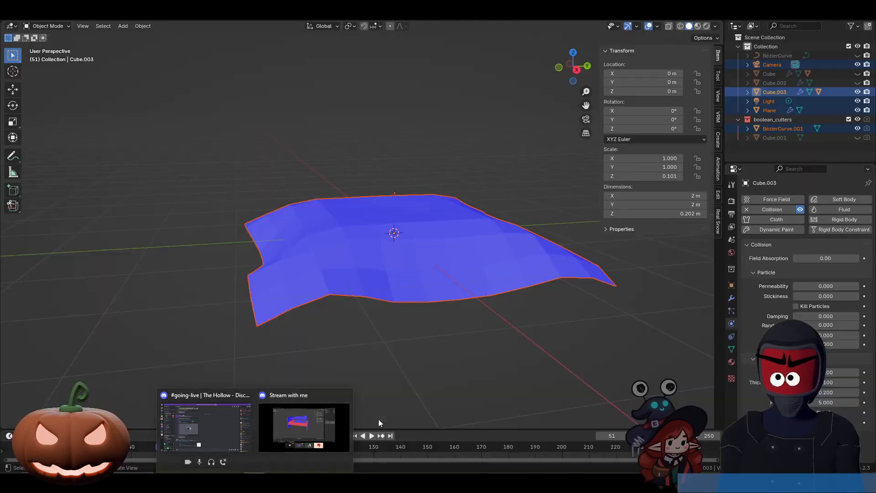
{"action": "left_click", "coordinate": [321, 421]}
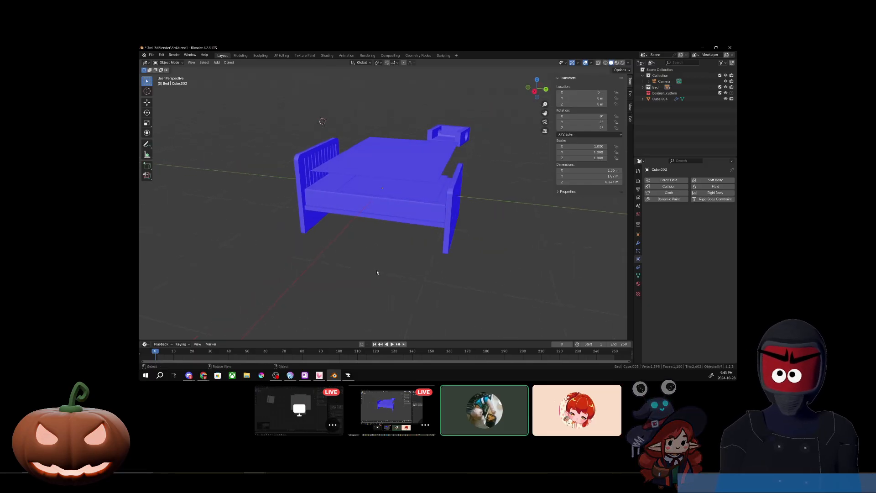
Remove Collision physics from the small plane on the bed and add Collision physics to the mattress
{"action": "left_click", "coordinate": [380, 185]}
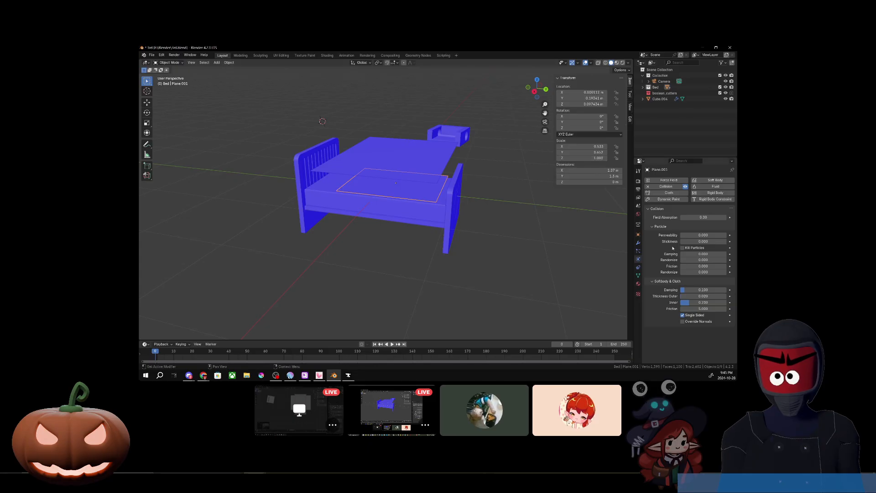
{"action": "left_click", "coordinate": [665, 187]}
{"action": "left_click", "coordinate": [414, 214]}
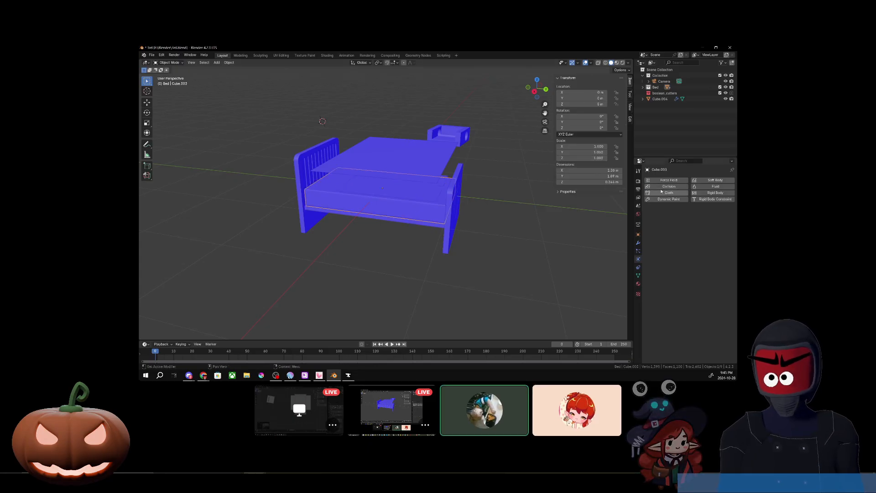
{"action": "left_click", "coordinate": [665, 186]}
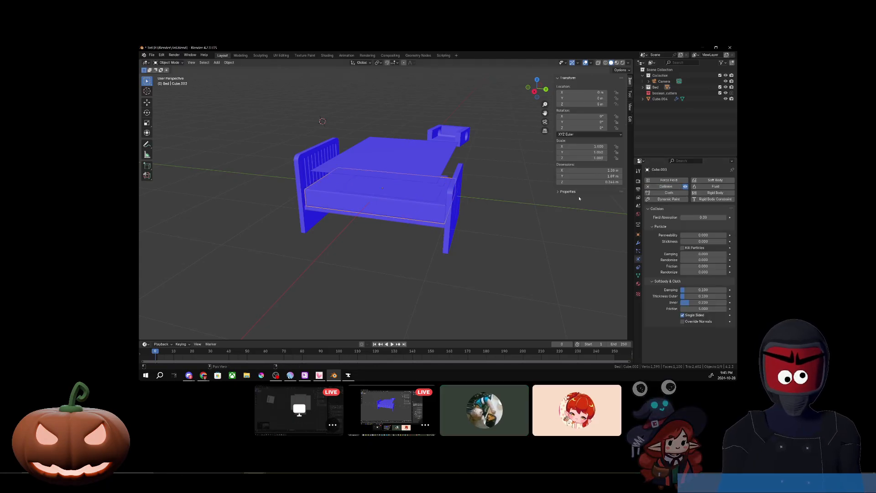
Play the cloth simulation, examine from several angles how the blanket falls on the mattress, and return to the start frame
{"action": "left_click", "coordinate": [392, 345]}
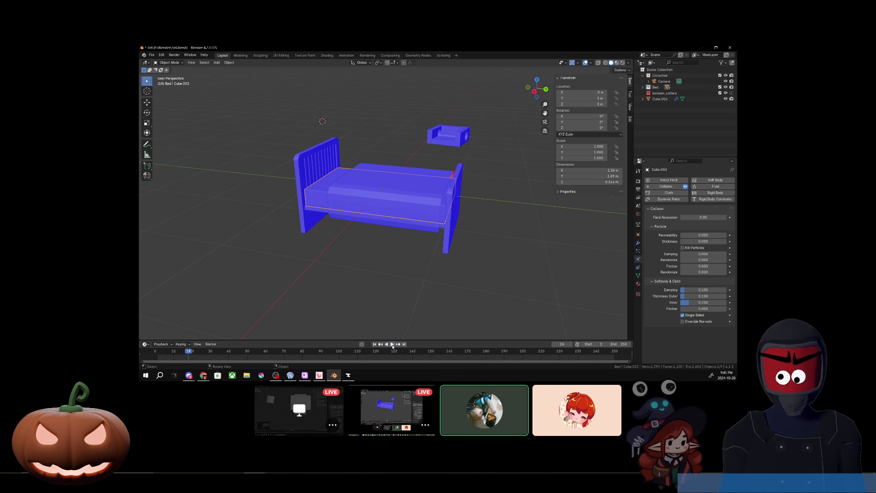
{"action": "left_click", "coordinate": [392, 346]}
{"action": "middle_click_drag", "start_coordinate": [468, 263], "coordinate": [444, 240]}
{"action": "scroll", "coordinate": [474, 249], "scroll_direction": "down", "scroll_amount": 3}
{"action": "scroll", "coordinate": [442, 264], "scroll_direction": "up", "scroll_amount": 1}
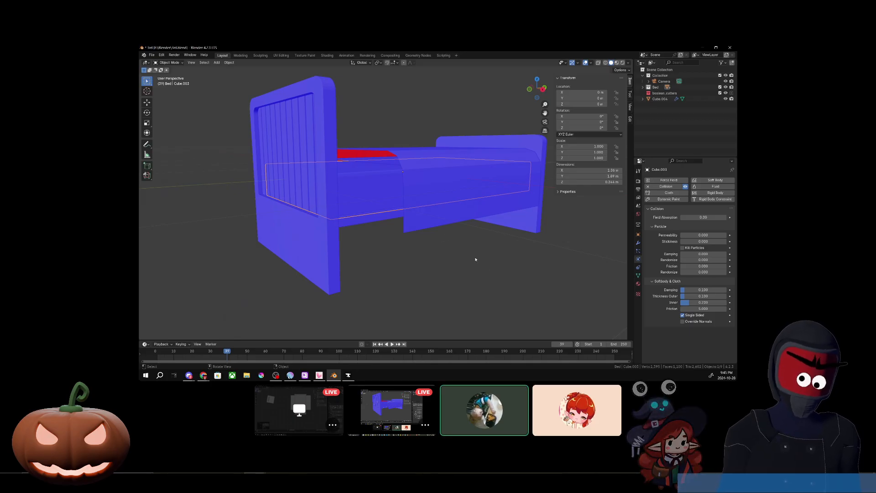
{"action": "middle_click_drag", "start_coordinate": [474, 258], "coordinate": [386, 245]}
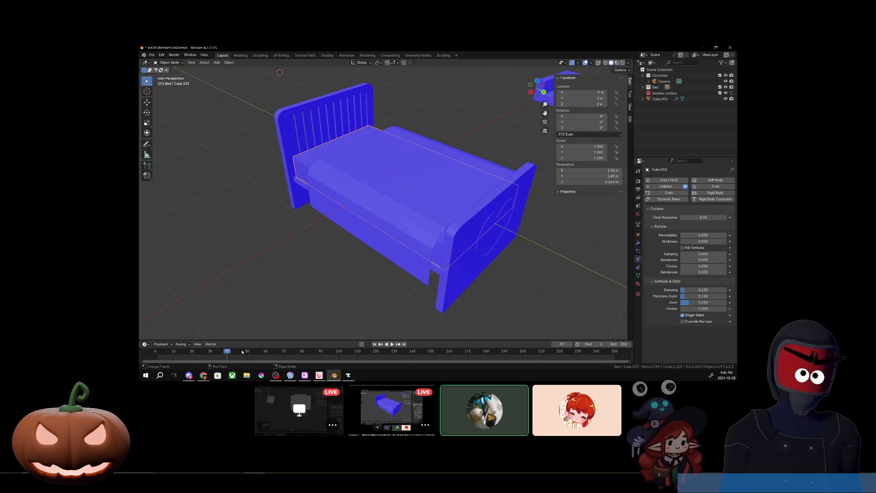
{"action": "key", "text": "Escape"}
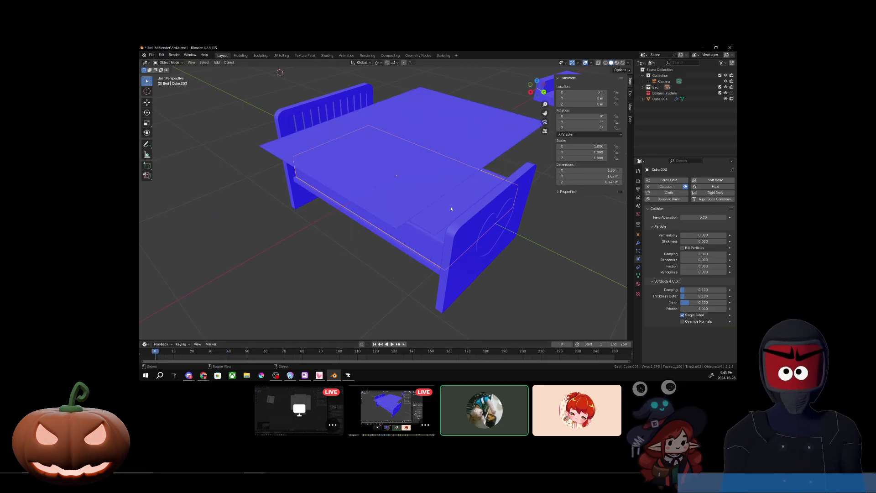
Delete the small collision plane and lower the blanket plane along the Z axis, closer to the mattress
{"action": "left_click", "coordinate": [454, 212]}
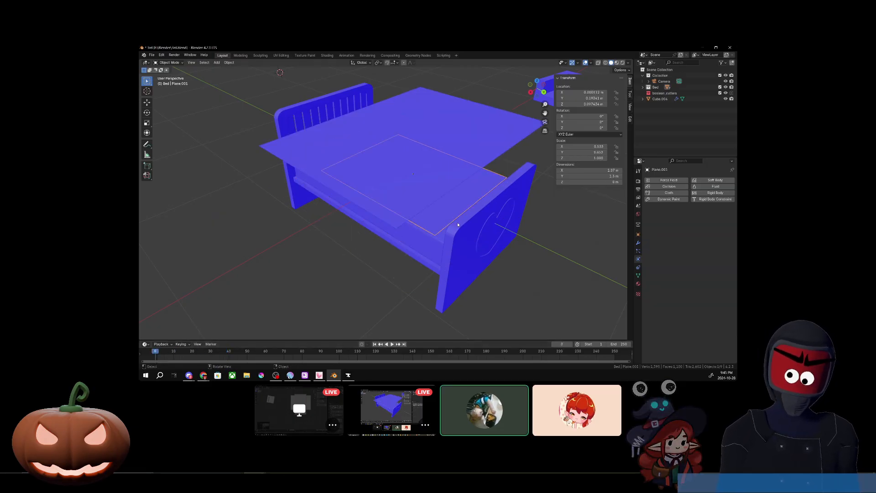
{"action": "key", "text": "Delete"}
{"action": "left_click", "coordinate": [411, 163]}
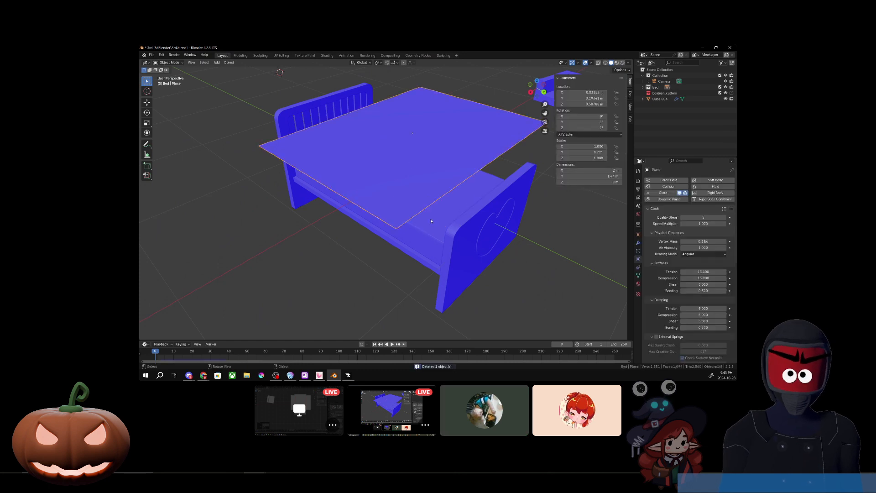
{"action": "scroll", "coordinate": [431, 221], "scroll_direction": "down", "scroll_amount": 1}
{"action": "middle_click_drag", "start_coordinate": [413, 221], "coordinate": [400, 248]}
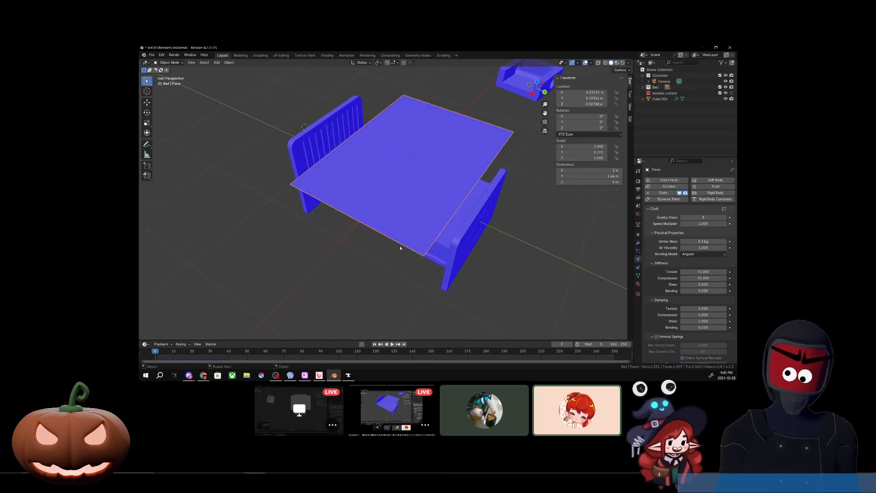
{"action": "key", "text": "g"}
{"action": "key", "text": "z"}
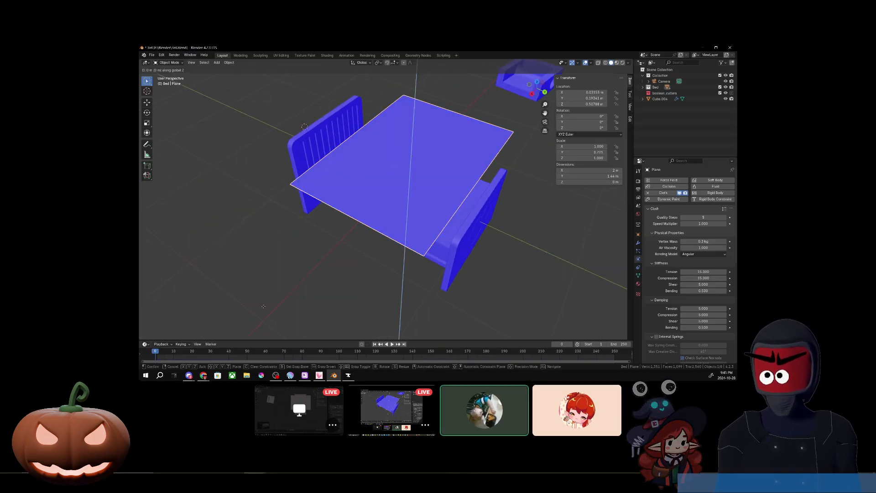
{"action": "left_click", "coordinate": [265, 335]}
Open the blanket plane in Edit Mode and examine its mesh grid above the bed
{"action": "key", "text": "Tab"}
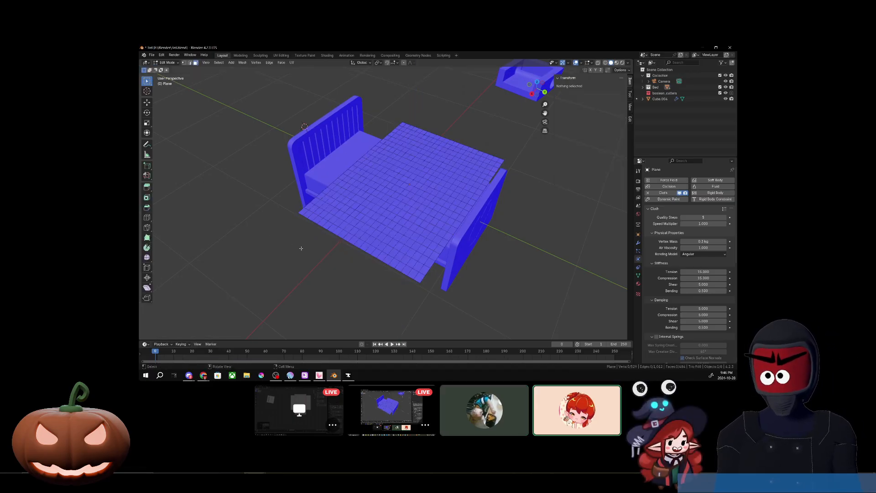
{"action": "middle_click_drag", "start_coordinate": [300, 248], "coordinate": [269, 239]}
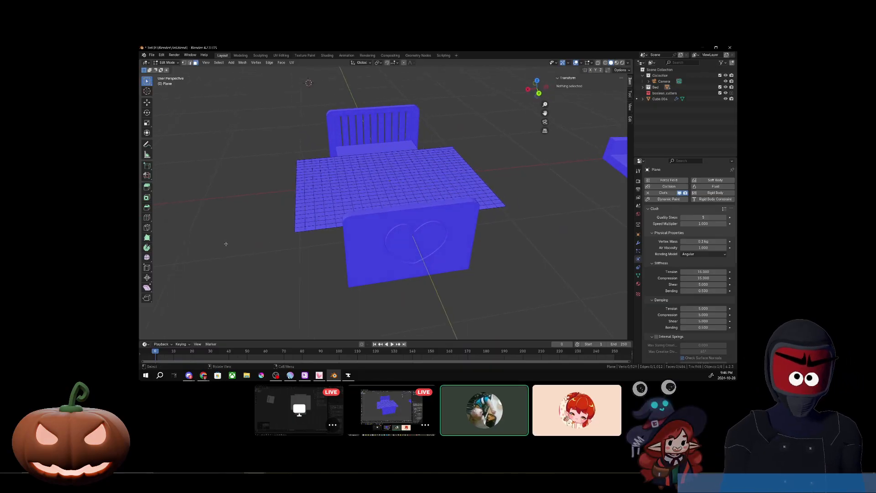
{"action": "middle_click_drag", "start_coordinate": [225, 244], "coordinate": [275, 253]}
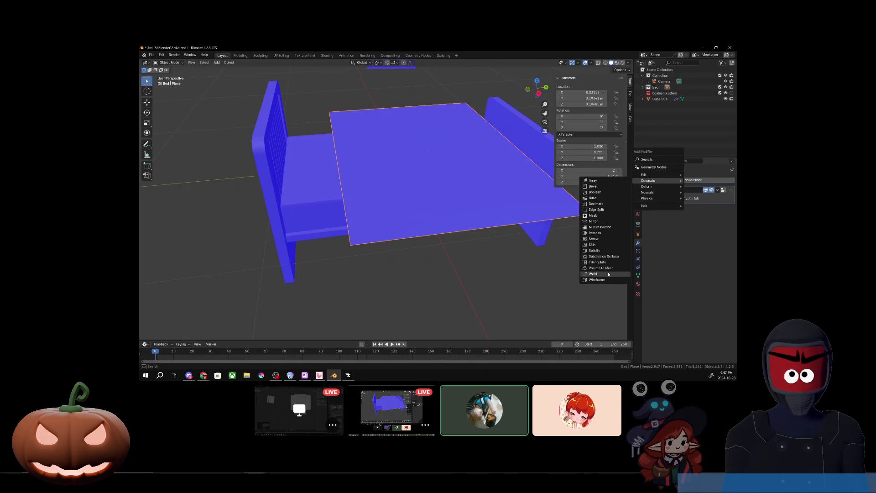
Add a Solidify modifier to the blanket plane with a thickness of 0.01 m
{"action": "left_click", "coordinate": [594, 251]}
{"action": "left_click_drag", "start_coordinate": [705, 224], "coordinate": [705, 224]}
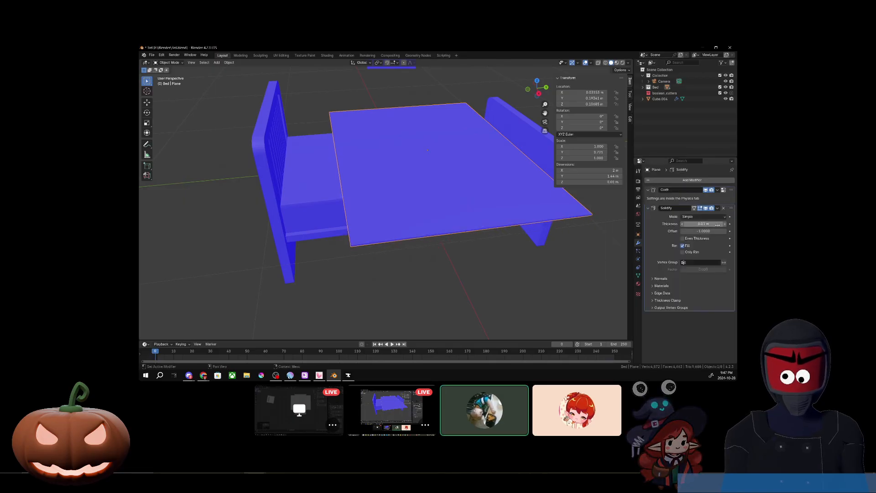
{"action": "left_click", "coordinate": [683, 224]}
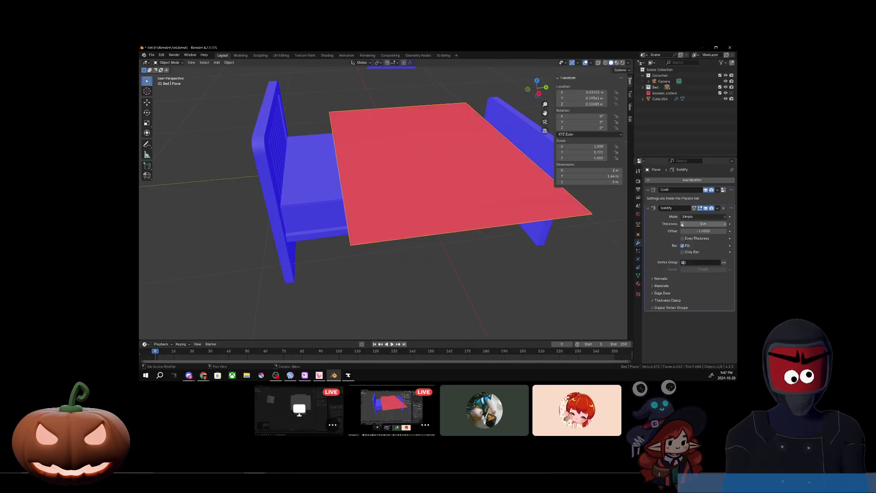
{"action": "left_click", "coordinate": [725, 223]}
{"action": "middle_click_drag", "start_coordinate": [493, 260], "coordinate": [476, 255]}
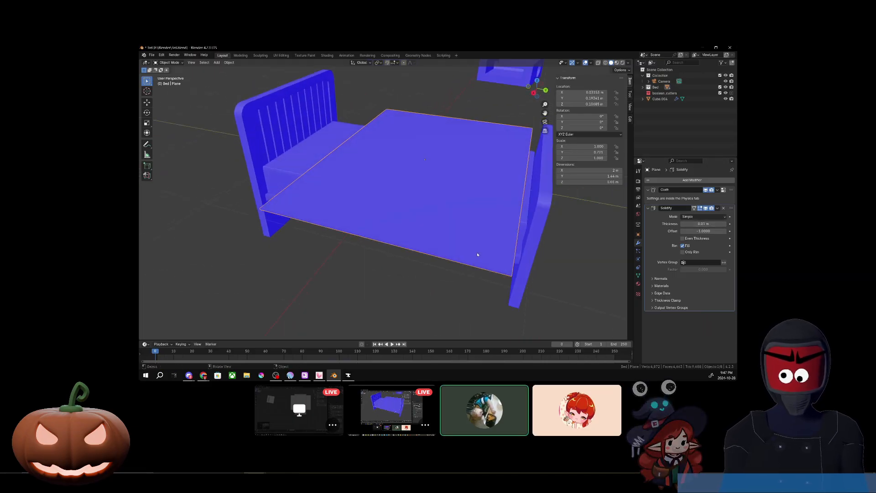
{"action": "middle_click_drag", "start_coordinate": [439, 287], "coordinate": [384, 327]}
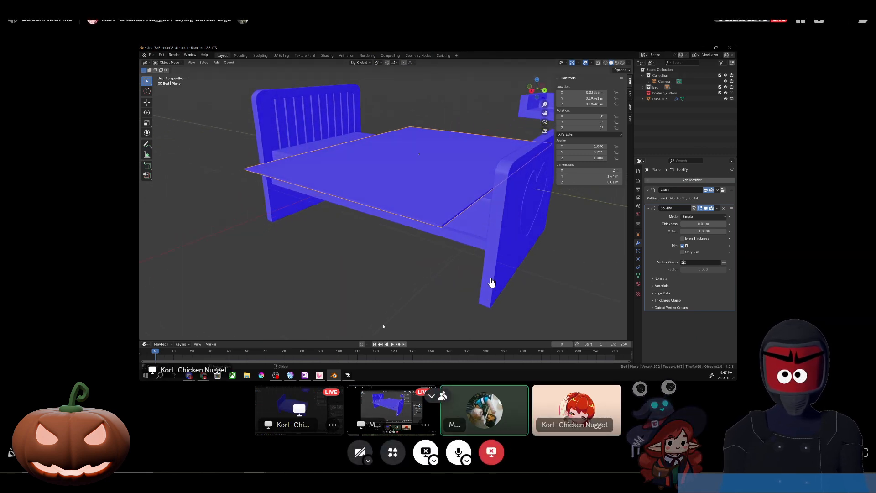
Play the cloth simulation with the thickened blanket and examine its drape from the foot and headboard ends
{"action": "left_click", "coordinate": [391, 344]}
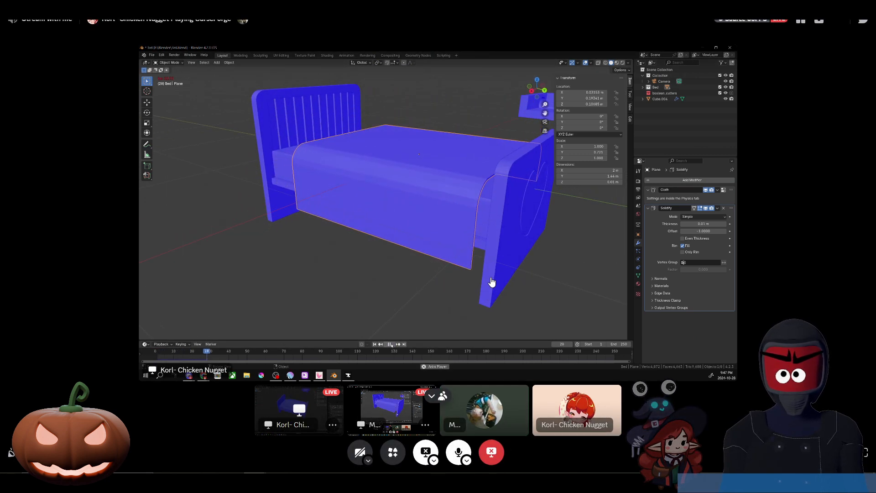
{"action": "middle_click_drag", "start_coordinate": [493, 250], "coordinate": [329, 191]}
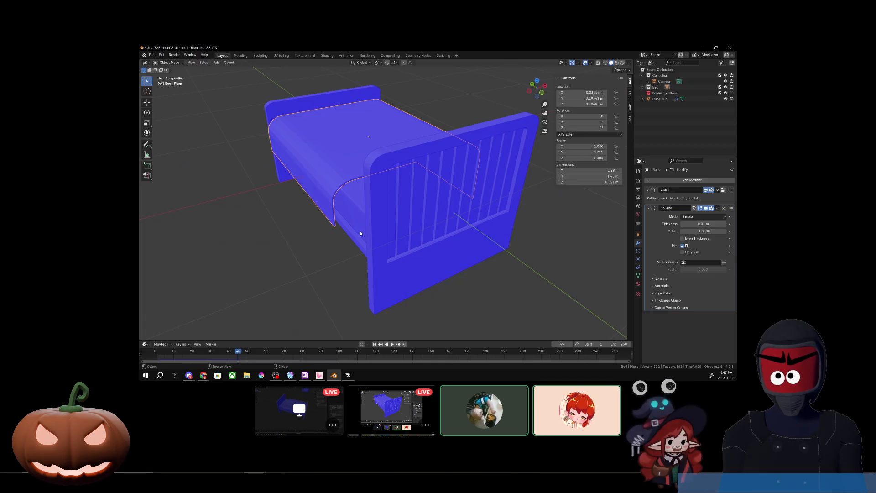
{"action": "middle_click_drag", "start_coordinate": [357, 230], "coordinate": [386, 248]}
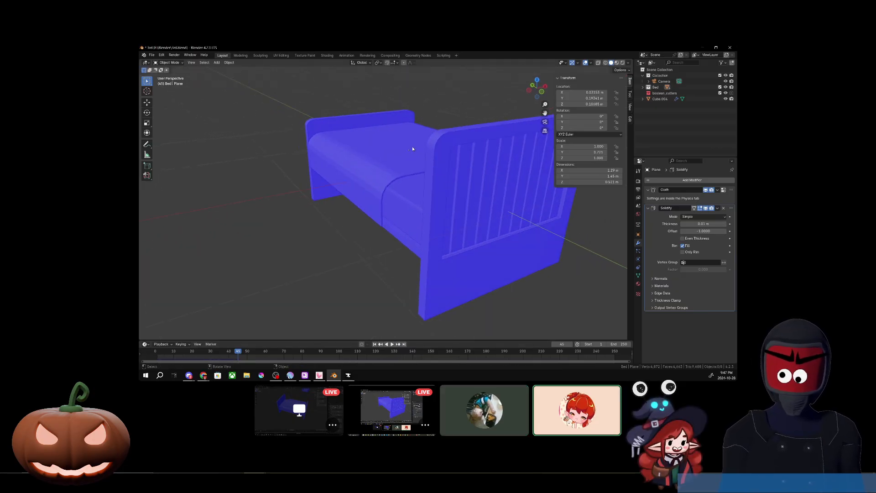
{"action": "mouse_move", "coordinate": [369, 179]}
{"action": "middle_mouse_down"}
{"action": "mouse_move", "coordinate": [358, 190]}
{"action": "mouse_move", "coordinate": [233, 215]}
{"action": "mouse_move", "coordinate": [367, 172]}
{"action": "middle_mouse_up"}
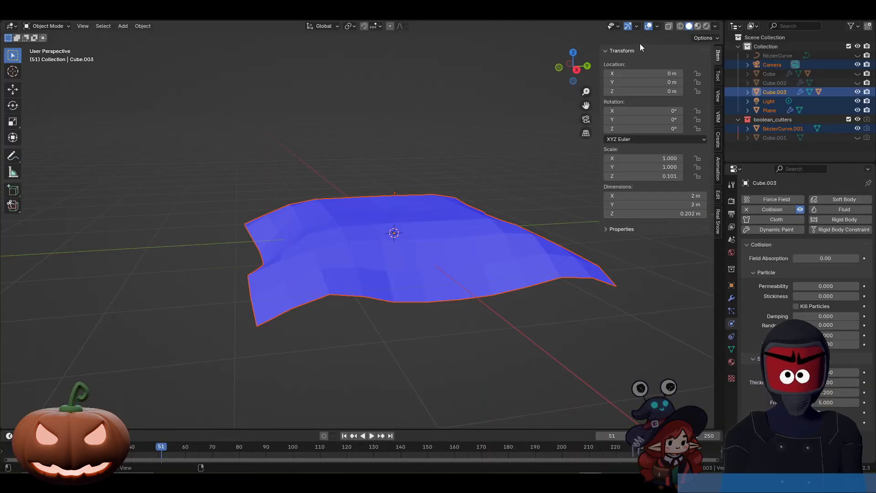
Turn off the Face Orientation overlay in the local Blender scene
{"action": "left_click", "coordinate": [661, 26]}
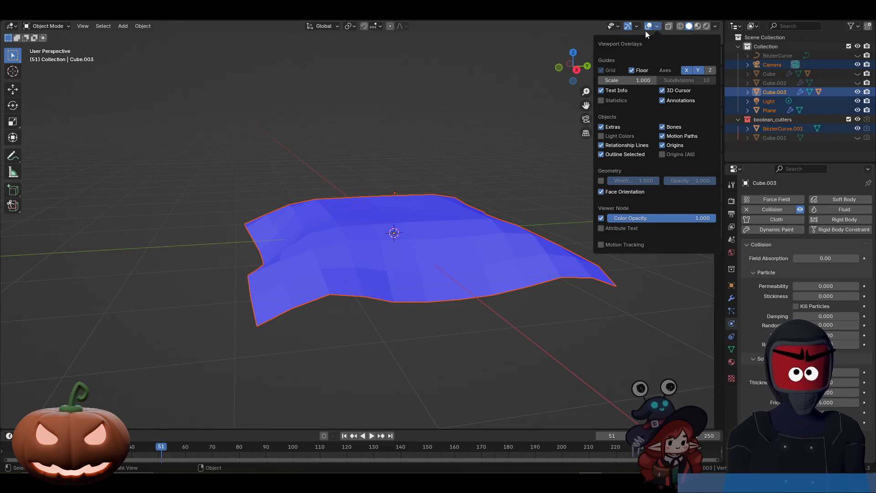
{"action": "left_click", "coordinate": [602, 192]}
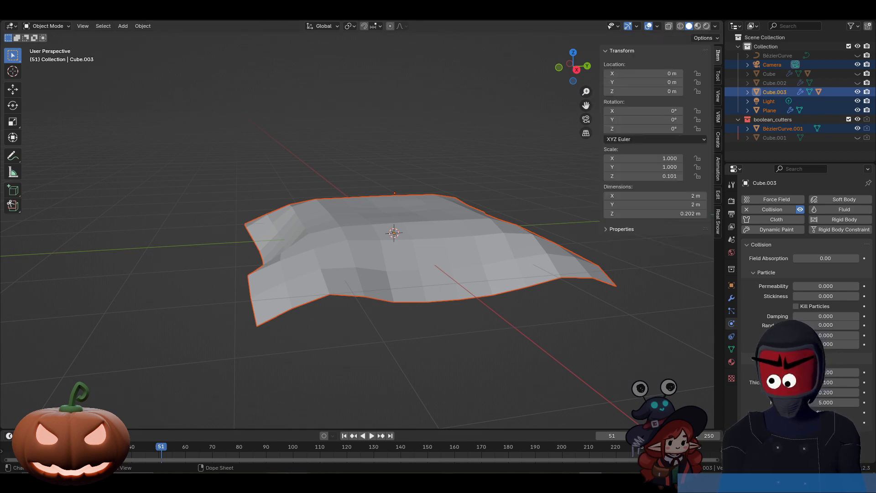
{"action": "mouse_move", "coordinate": [254, 483]}
{"action": "mouse_move", "coordinate": [236, 442]}
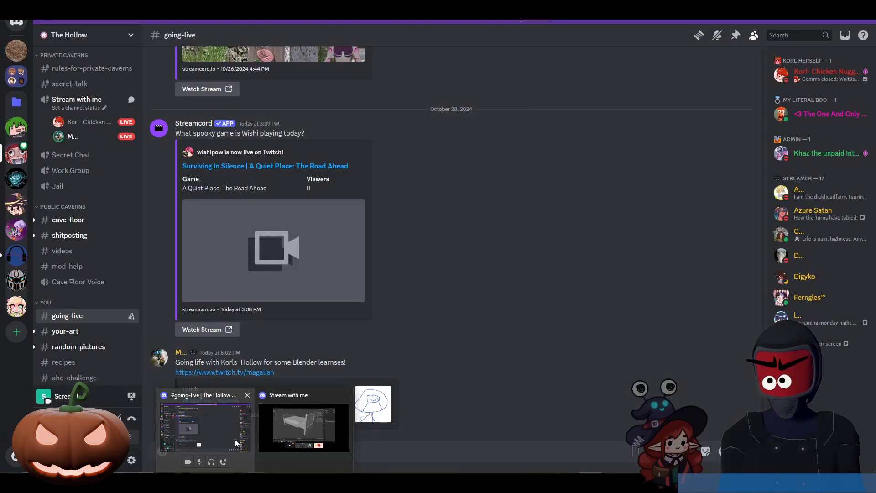
Switch to the Stream with me window, rewind the blanket simulation to its start and turn on the viewport overlays
{"action": "left_click", "coordinate": [297, 428]}
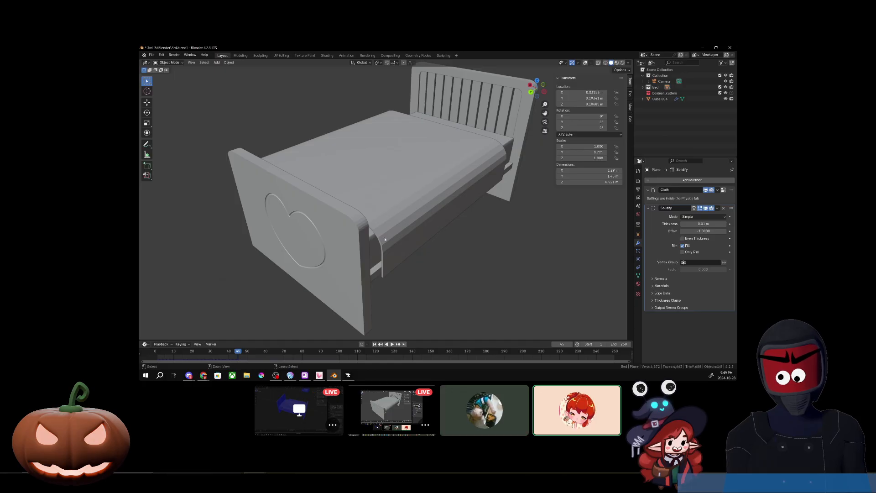
{"action": "key", "text": "shift+Left"}
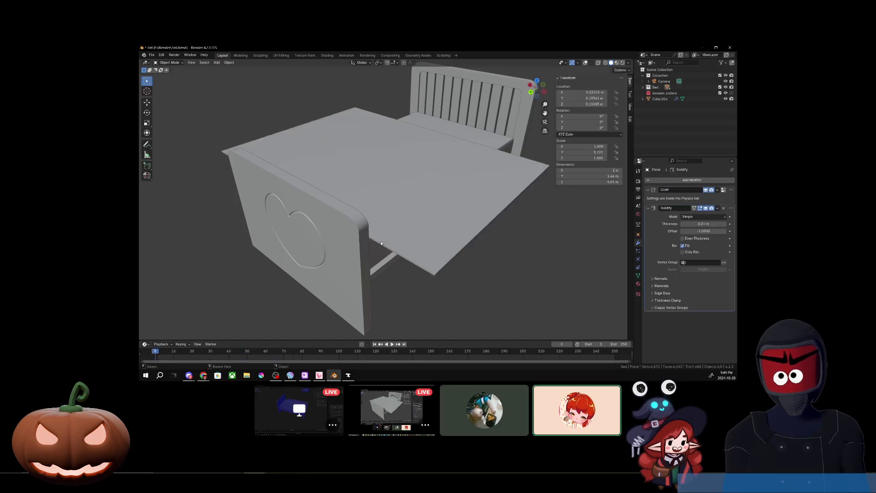
{"action": "left_click", "coordinate": [378, 244]}
{"action": "middle_click_drag", "start_coordinate": [471, 259], "coordinate": [463, 179]}
{"action": "left_click", "coordinate": [463, 180]}
{"action": "left_click", "coordinate": [585, 62]}
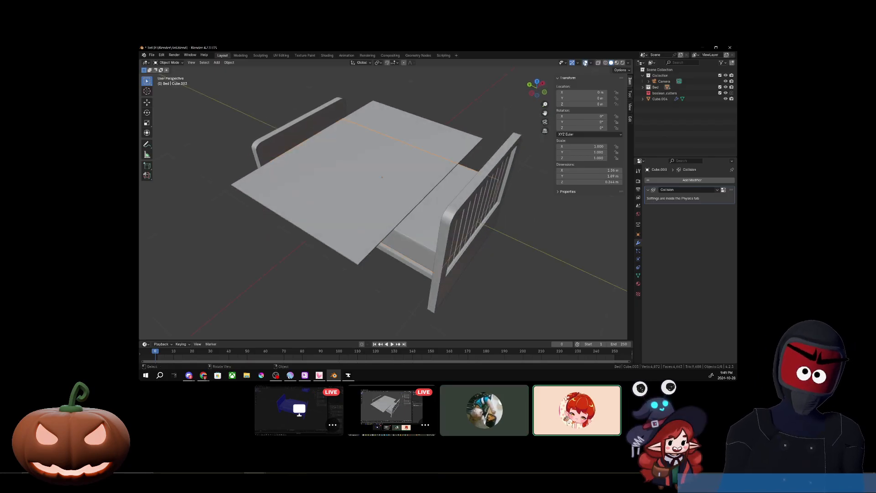
Reduce the outer collision thickness of the mattress in its Softbody & Cloth collision settings
{"action": "middle_click_drag", "start_coordinate": [435, 204], "coordinate": [460, 191]}
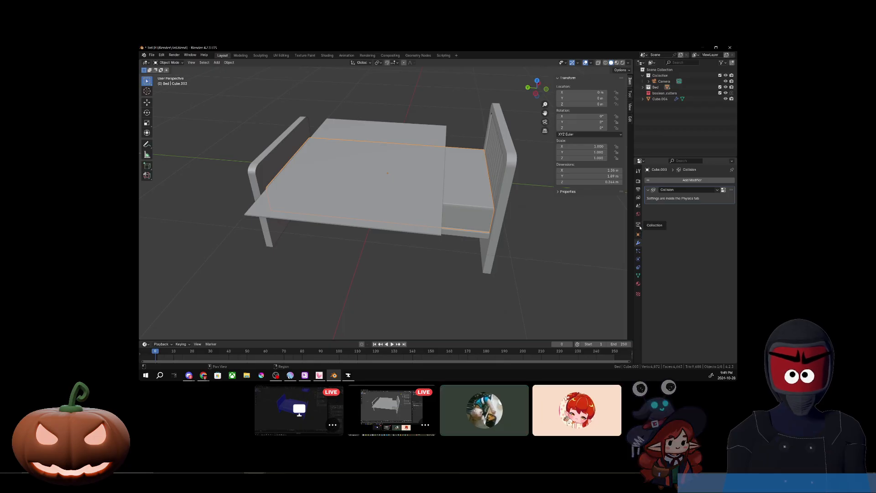
{"action": "left_click", "coordinate": [638, 259]}
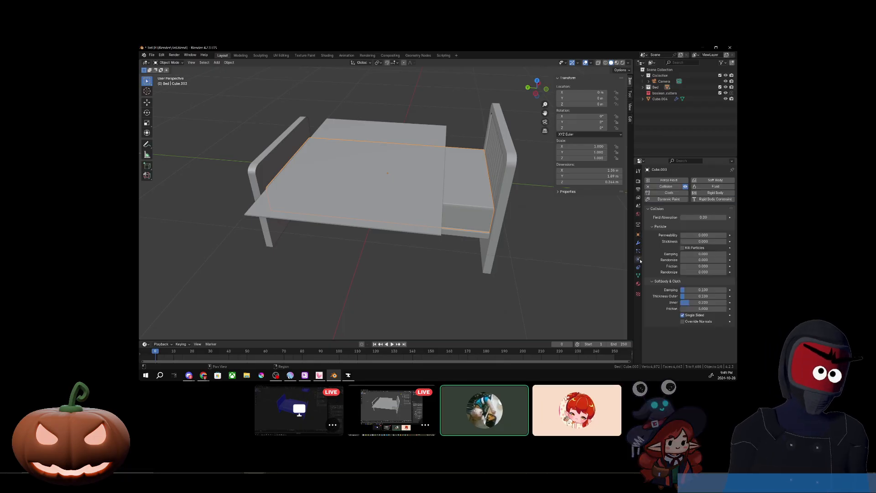
{"action": "right_click", "coordinate": [696, 297]}
{"action": "left_click", "coordinate": [730, 290]}
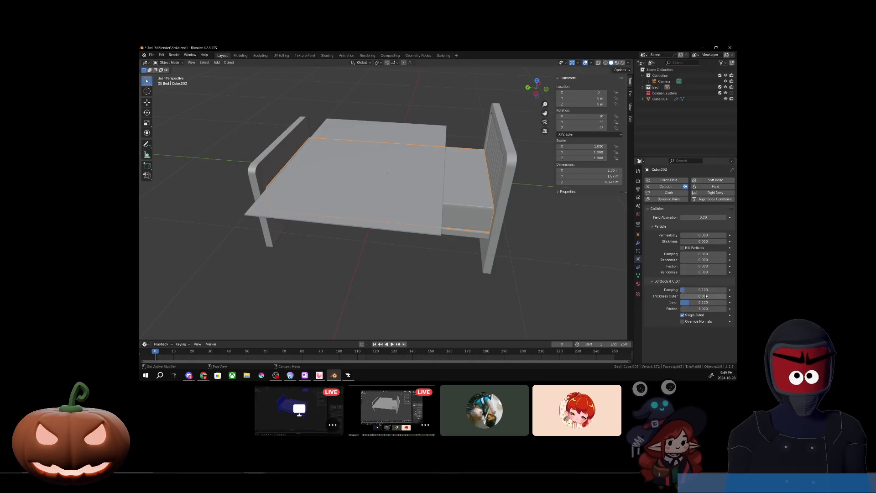
Play the cloth simulation and examine how the blanket hangs along the side of the bed frame
{"action": "left_click", "coordinate": [392, 343]}
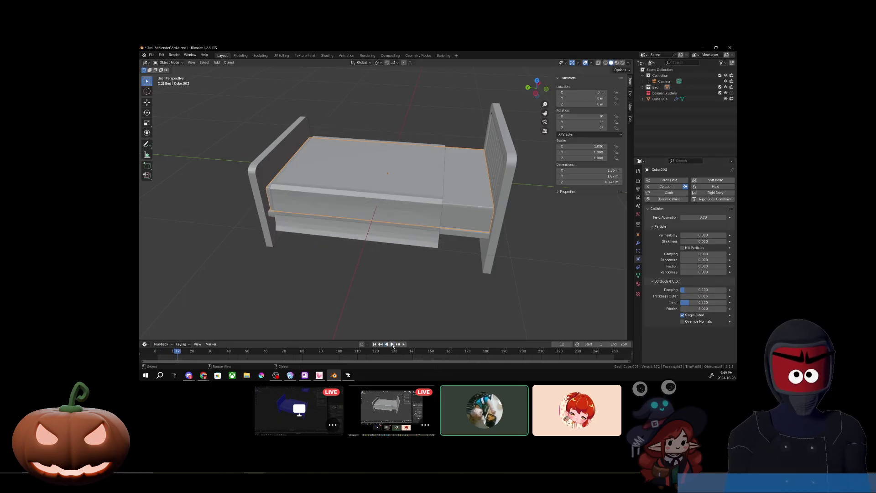
{"action": "middle_click_drag", "start_coordinate": [426, 267], "coordinate": [407, 288]}
{"action": "scroll", "coordinate": [340, 256], "scroll_direction": "up", "scroll_amount": 3}
{"action": "scroll", "coordinate": [409, 288], "scroll_direction": "up", "scroll_amount": 1}
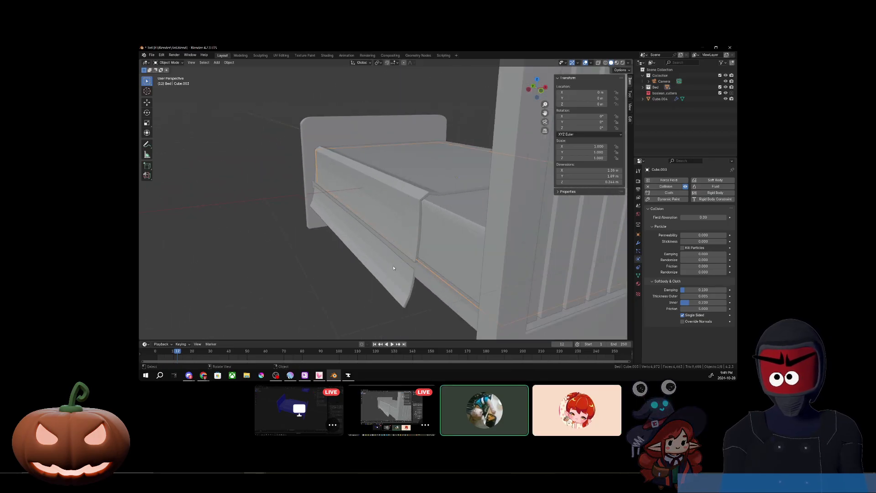
Add Collision physics to the bed base below the mattress and replay the blanket simulation from the start
{"action": "left_click", "coordinate": [436, 286]}
{"action": "left_click", "coordinate": [671, 187]}
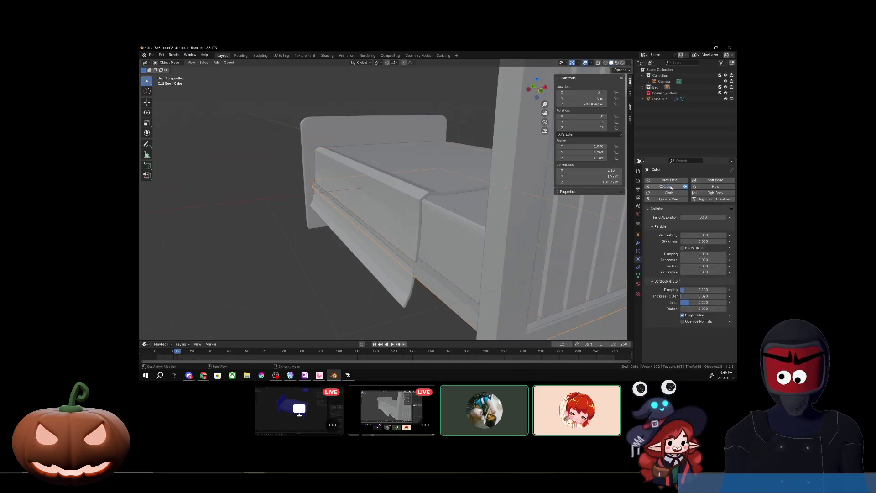
{"action": "left_click", "coordinate": [405, 187]}
{"action": "middle_click_drag", "start_coordinate": [405, 186], "coordinate": [408, 291]}
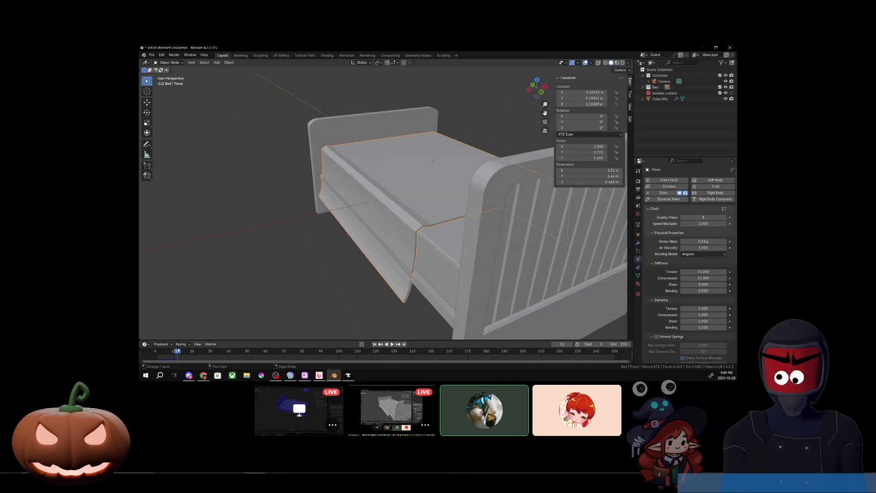
{"action": "key", "text": "space"}
{"action": "left_click_drag", "start_coordinate": [178, 351], "coordinate": [147, 356]}
{"action": "left_click", "coordinate": [391, 344]}
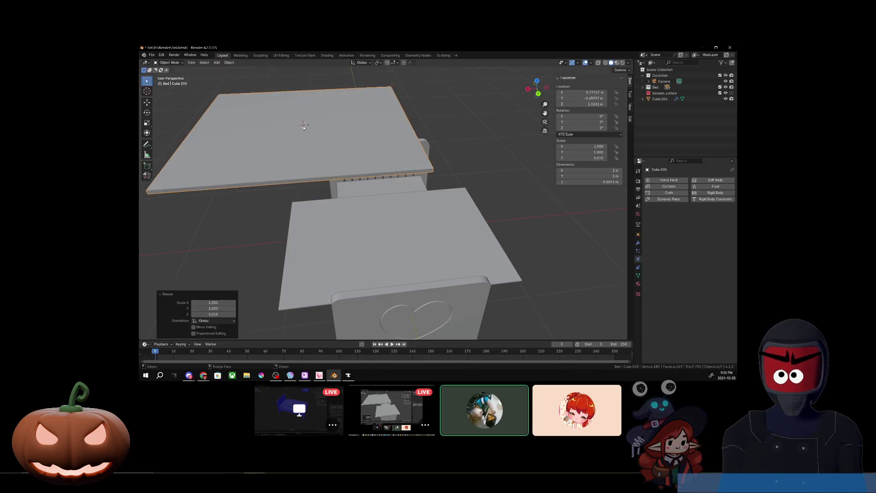
Scale the flattened cube along X and Y to about 1.11 m by 0.67 m
{"action": "key", "text": "s"}
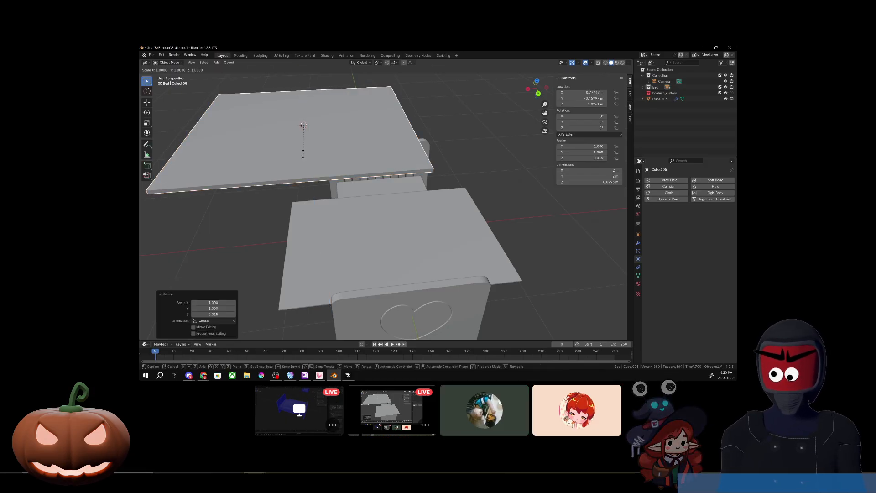
{"action": "key", "text": "x"}
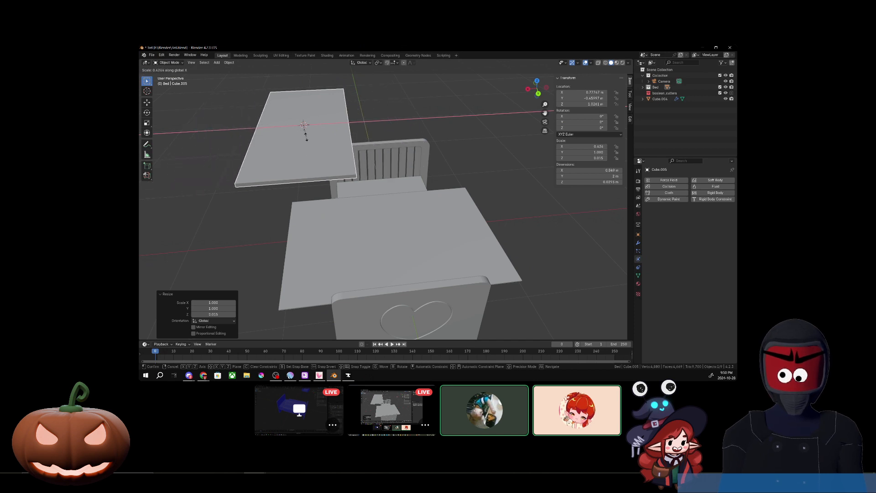
{"action": "left_click", "coordinate": [290, 135]}
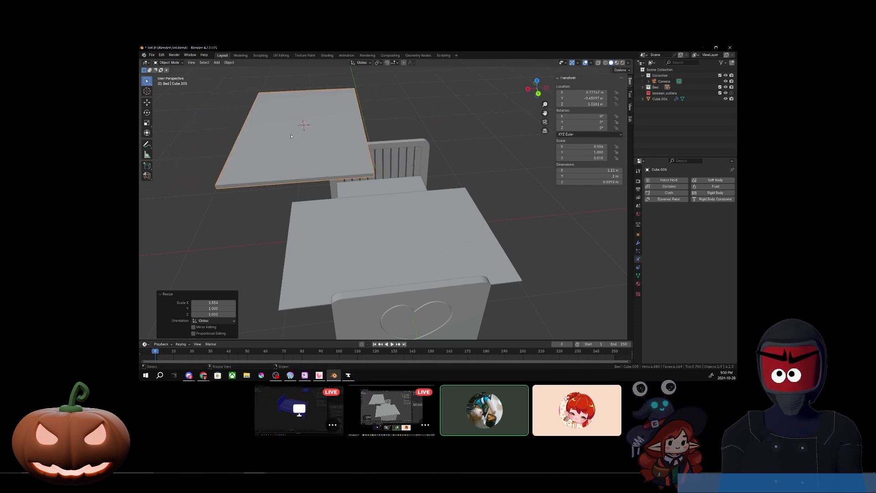
{"action": "key", "text": "s"}
{"action": "key", "text": "y"}
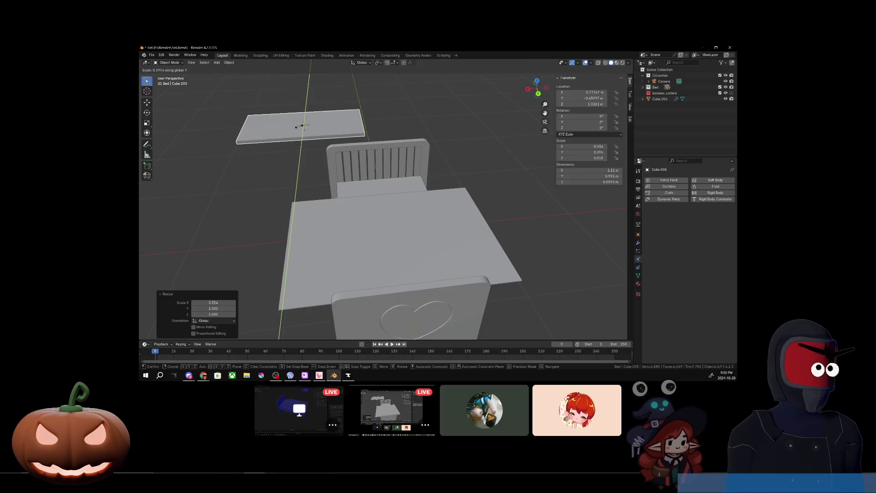
{"action": "left_click", "coordinate": [301, 125]}
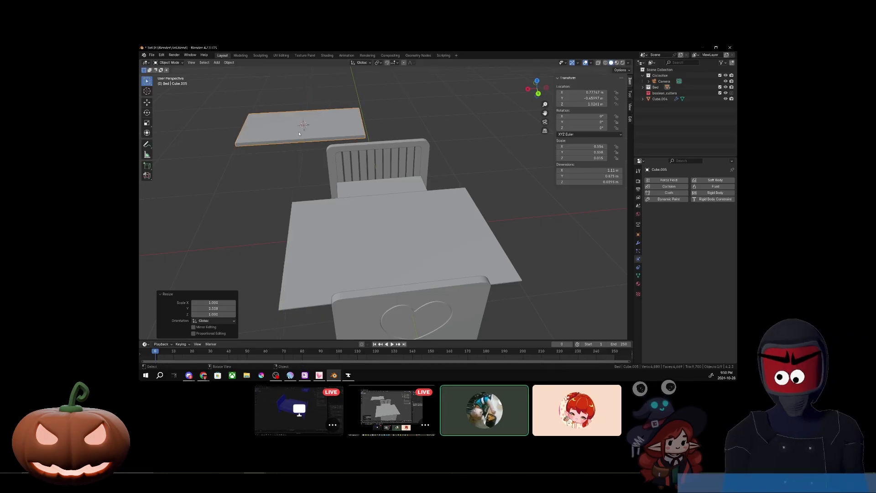
Lower the slab along Z to just above the mattress and centre it along X at the headboard end
{"action": "middle_click_drag", "start_coordinate": [301, 136], "coordinate": [303, 221]}
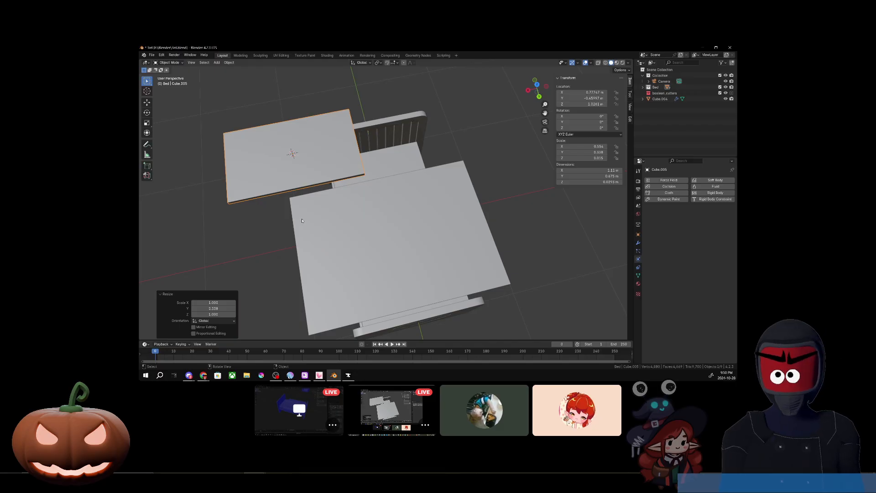
{"action": "key", "text": "g"}
{"action": "key", "text": "z"}
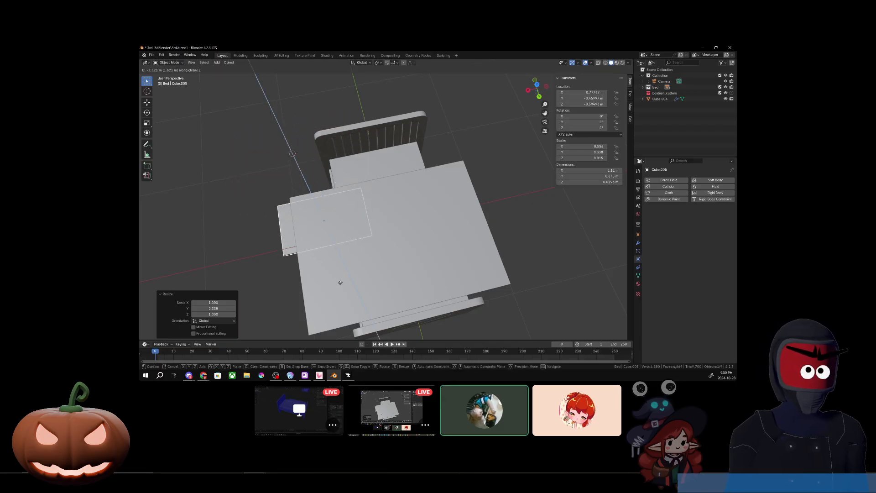
{"action": "left_click", "coordinate": [342, 247]}
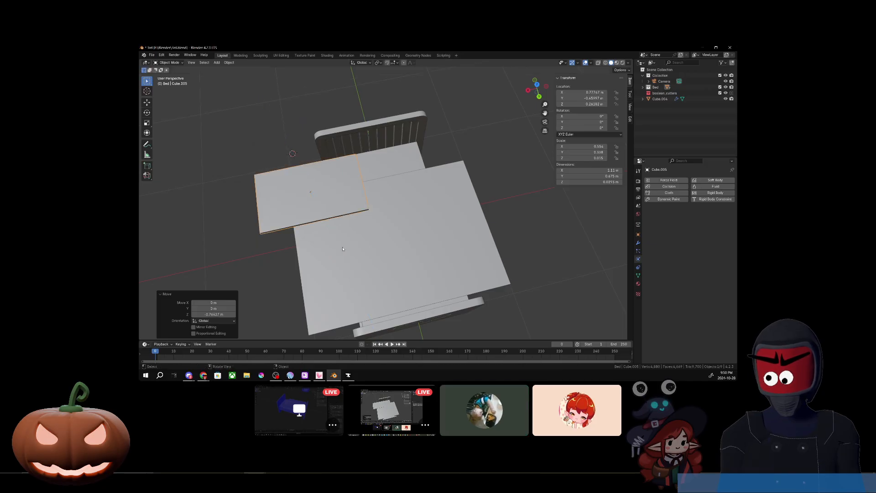
{"action": "key", "text": "g"}
{"action": "key", "text": "x"}
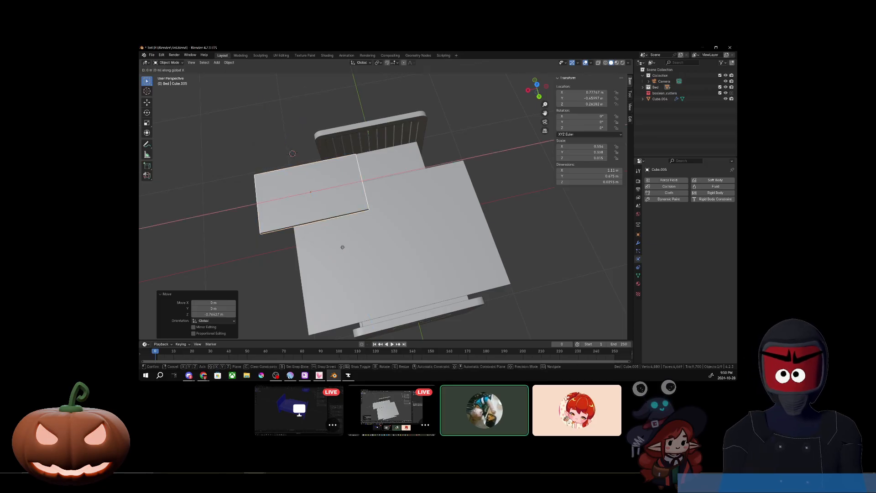
{"action": "left_click", "coordinate": [411, 232]}
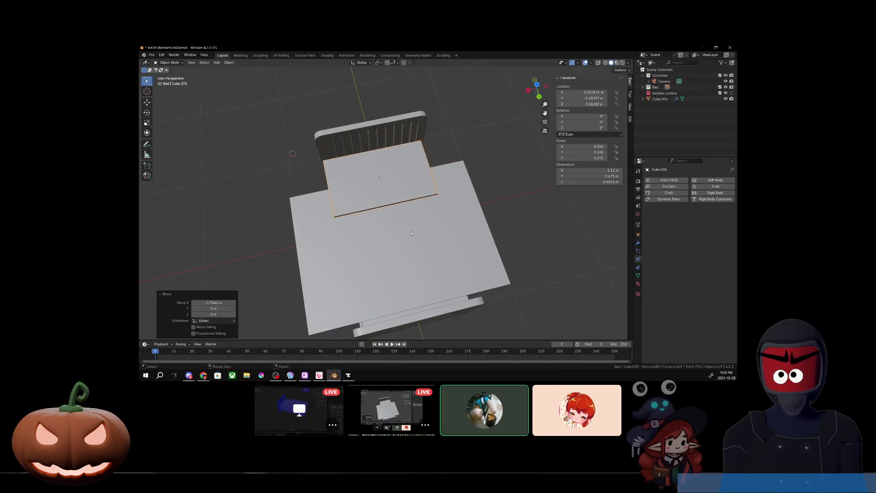
Raise the blanket plane along Z by about 1.44 m, clear above the bed
{"action": "middle_click_drag", "start_coordinate": [411, 231], "coordinate": [421, 229]}
{"action": "left_click", "coordinate": [421, 229]}
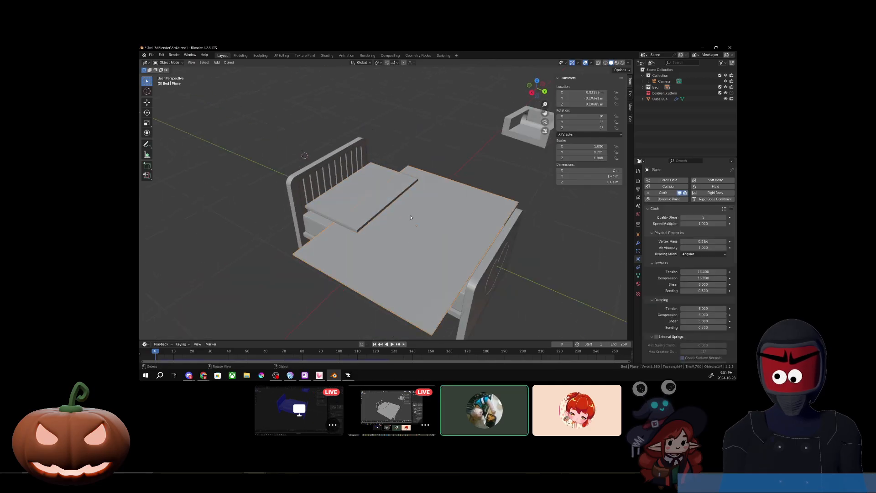
{"action": "key", "text": "g"}
{"action": "key", "text": "z"}
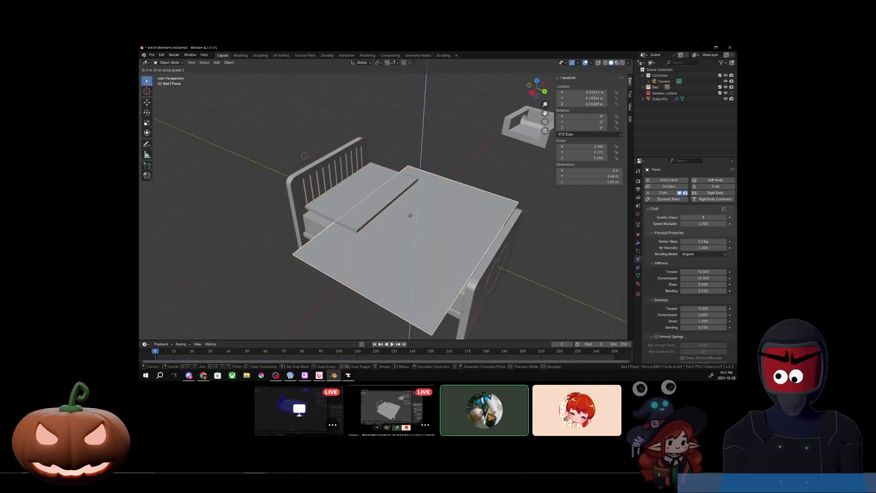
{"action": "left_click", "coordinate": [434, 72]}
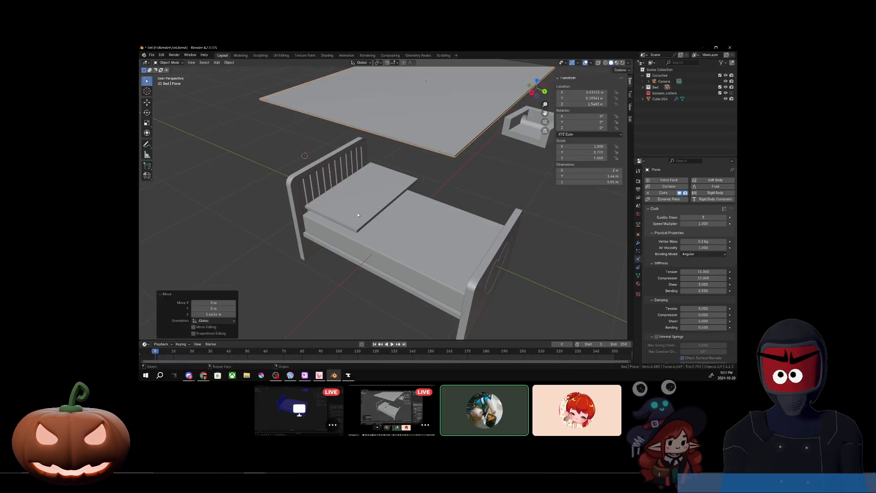
Move the blanket plane about 1.23 m along Y, past the foot end of the bed
{"action": "middle_click_drag", "start_coordinate": [434, 71], "coordinate": [368, 222]}
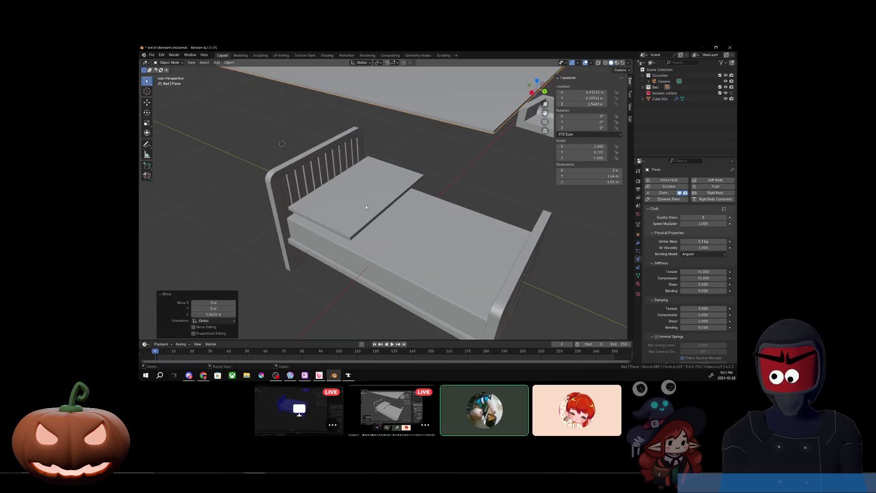
{"action": "left_click", "coordinate": [366, 207]}
{"action": "middle_click_drag", "start_coordinate": [366, 207], "coordinate": [393, 211]}
{"action": "scroll", "coordinate": [432, 170], "scroll_direction": "down", "scroll_amount": 4}
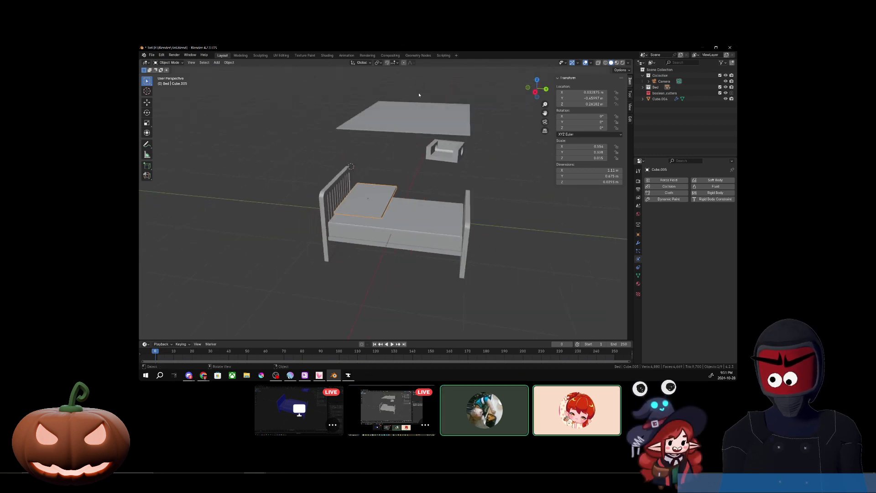
{"action": "left_click", "coordinate": [419, 114]}
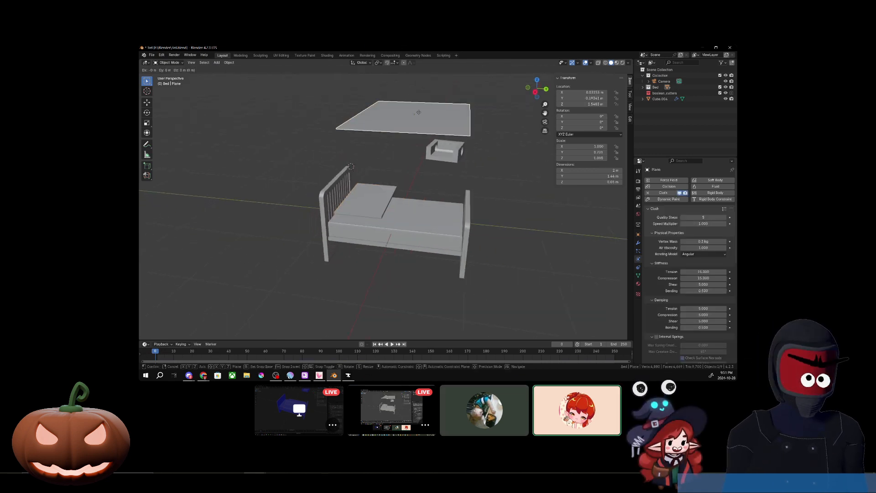
{"action": "key", "text": "g"}
{"action": "key", "text": "z"}
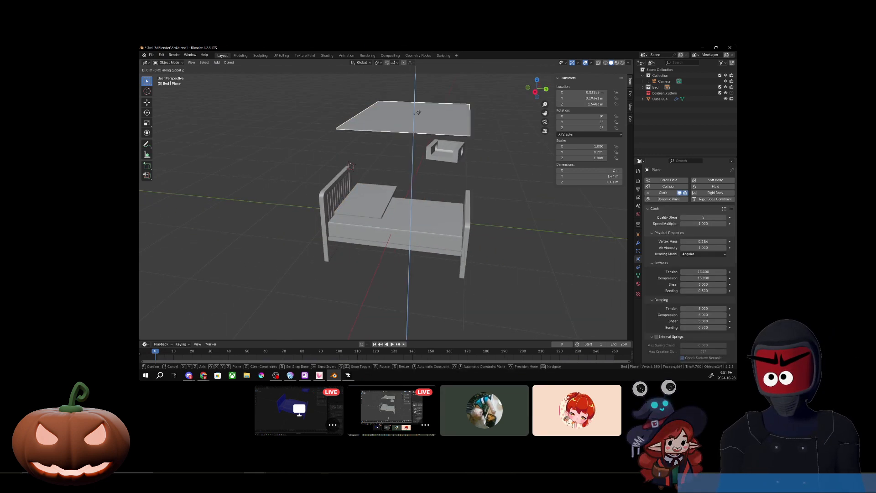
{"action": "key", "text": "y"}
{"action": "left_click", "coordinate": [503, 126]}
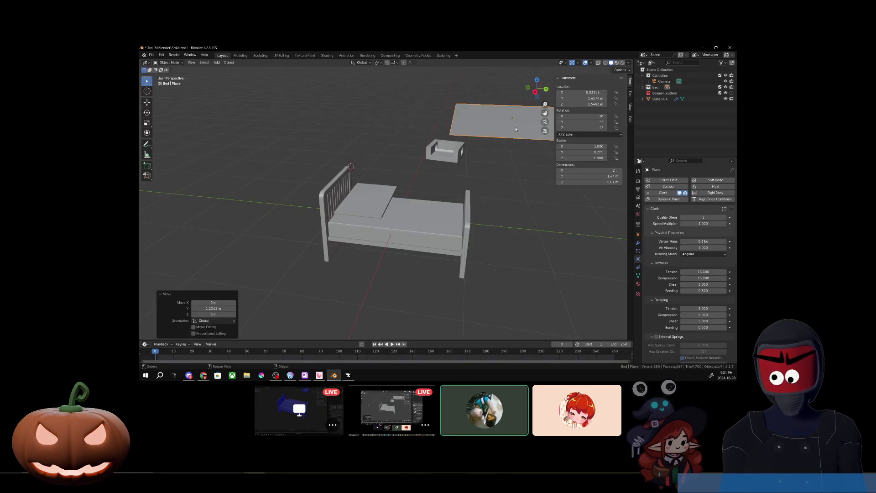
Subdivide all faces of the slab at the headboard with one cut in Edit Mode and select one top face
{"action": "scroll", "coordinate": [408, 188], "scroll_direction": "up", "scroll_amount": 4}
{"action": "left_click", "coordinate": [367, 227]}
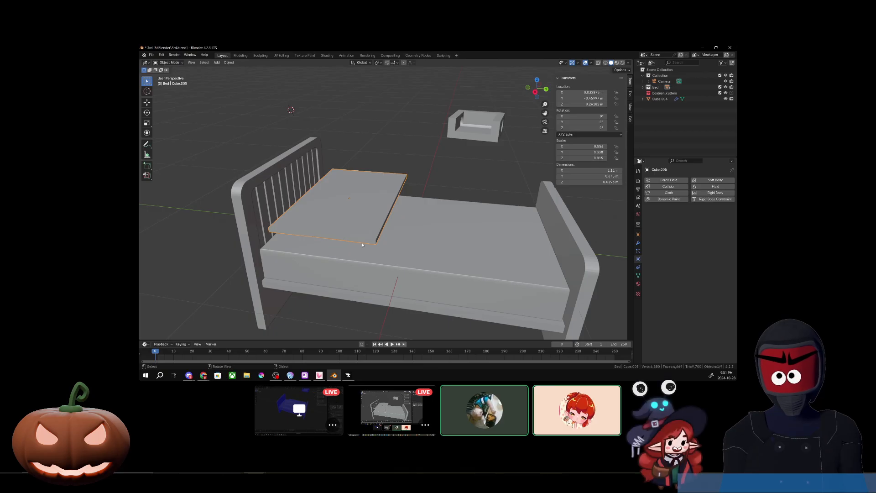
{"action": "middle_click_drag", "start_coordinate": [362, 254], "coordinate": [351, 258]}
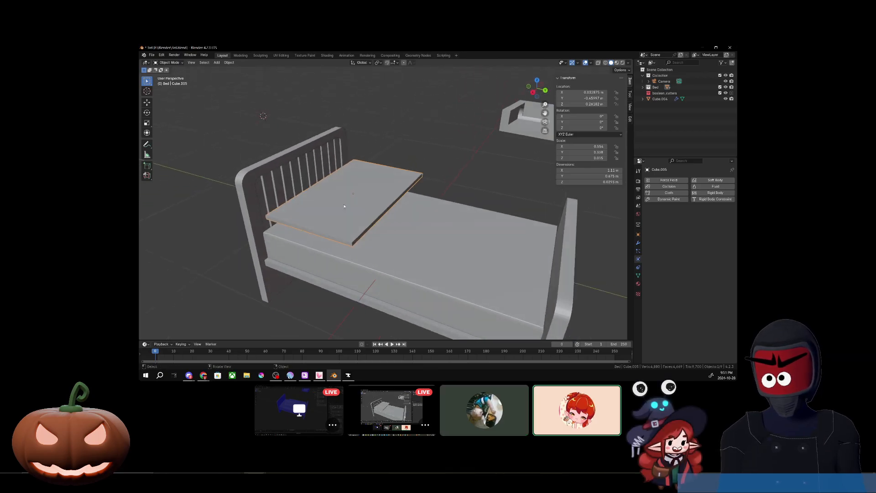
{"action": "middle_click_drag", "start_coordinate": [344, 206], "coordinate": [283, 182]}
{"action": "key", "text": "Tab"}
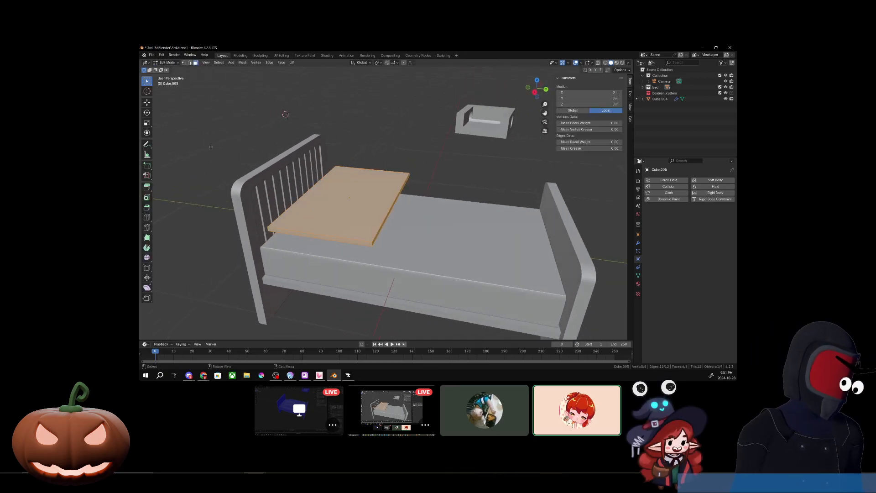
{"action": "right_click", "coordinate": [285, 203]}
{"action": "left_click", "coordinate": [301, 206]}
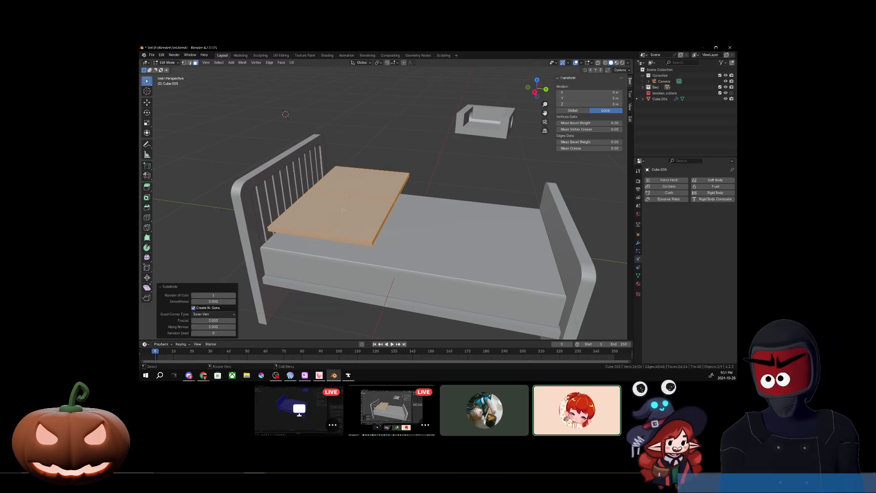
{"action": "right_click", "coordinate": [343, 210]}
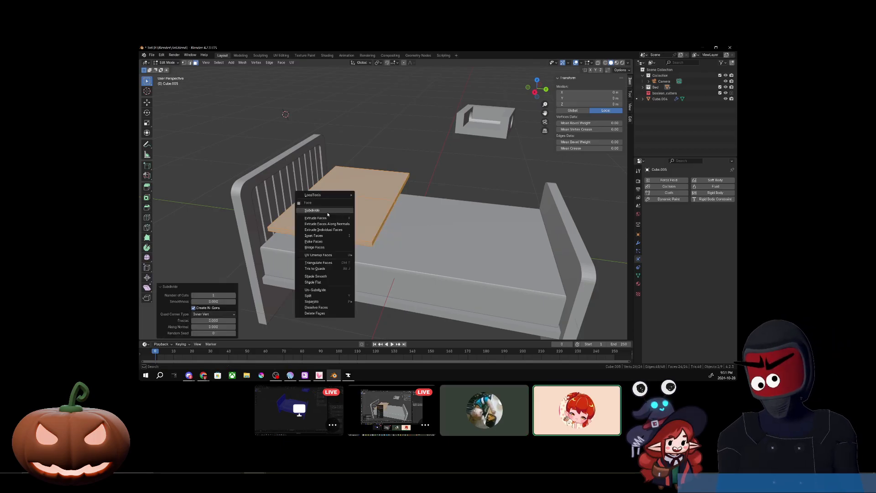
{"action": "left_click", "coordinate": [378, 208]}
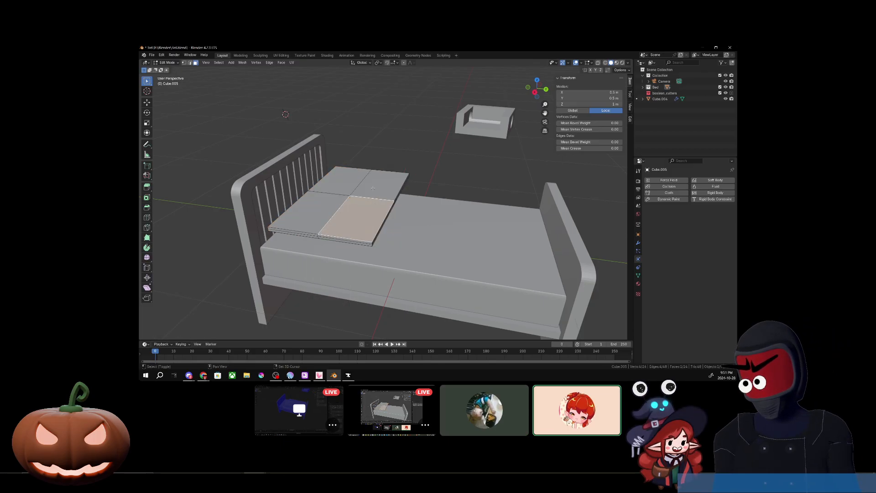
Extend the face selection to all top and bottom faces of the slab at the headboard
{"action": "left_click", "coordinate": [373, 188], "text": "shift"}
{"action": "left_click", "coordinate": [343, 183], "text": "shift"}
{"action": "left_click", "coordinate": [318, 210], "text": "shift"}
{"action": "middle_click_drag", "start_coordinate": [327, 228], "coordinate": [359, 228]}
{"action": "left_click", "coordinate": [323, 174], "text": "shift"}
{"action": "left_click", "coordinate": [356, 173], "text": "shift"}
{"action": "left_click", "coordinate": [343, 208], "text": "shift"}
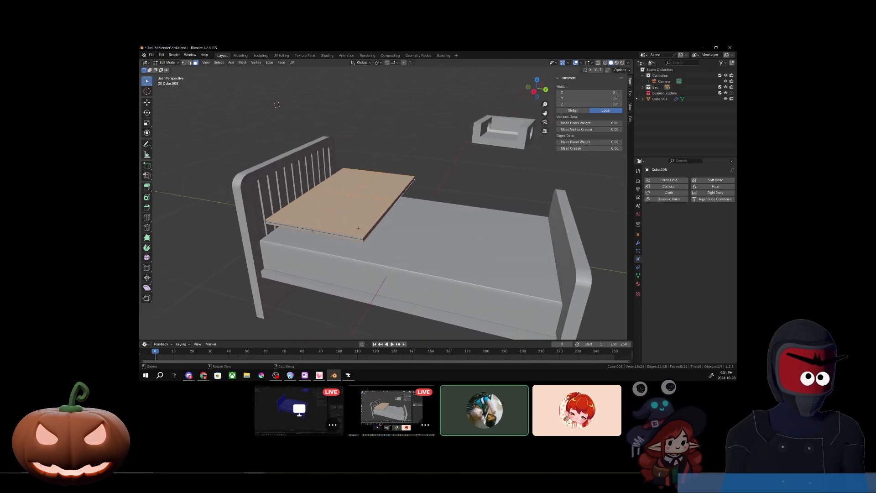
Subdivide the slab's selected top and bottom faces three times and return to Object Mode
{"action": "right_click", "coordinate": [359, 228]}
{"action": "left_click", "coordinate": [351, 208]}
{"action": "right_click", "coordinate": [353, 210]}
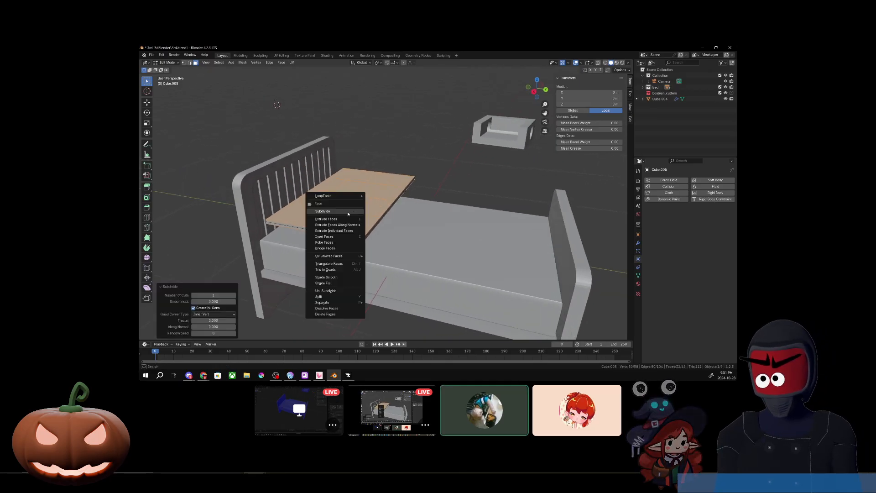
{"action": "left_click", "coordinate": [347, 212]}
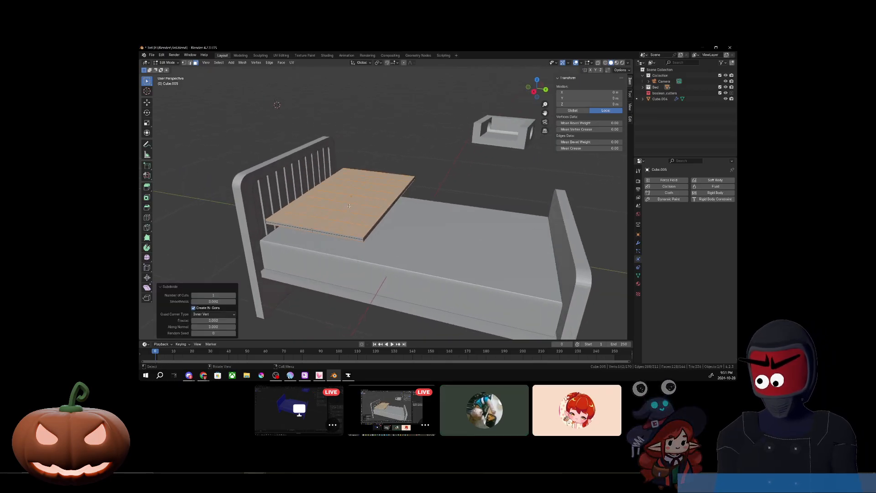
{"action": "right_click", "coordinate": [342, 208]}
{"action": "left_click", "coordinate": [341, 207]}
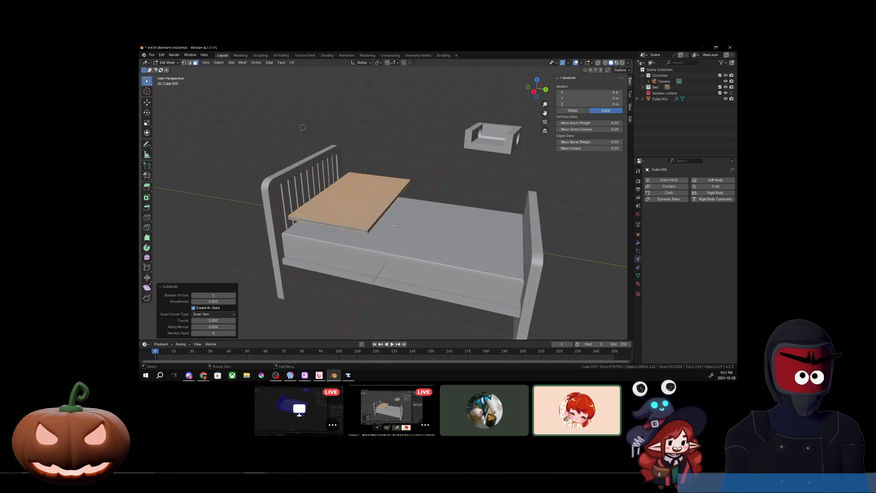
{"action": "key", "text": "Tab"}
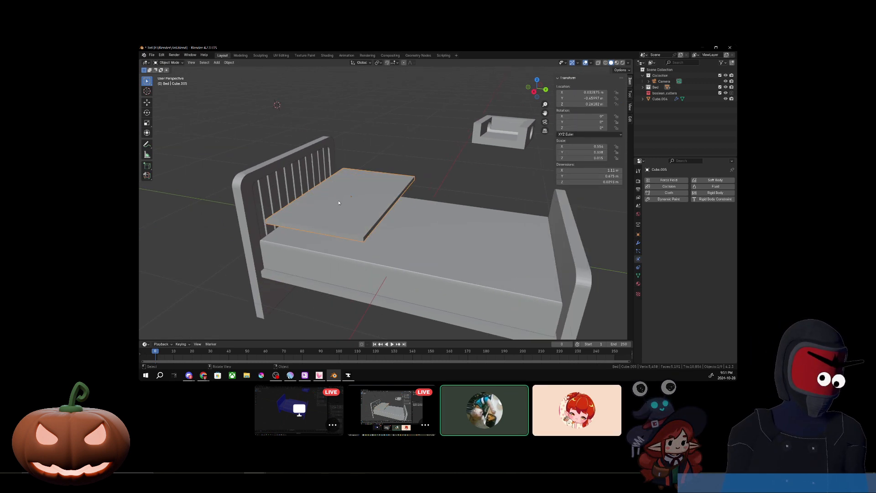
Scale the slab along Y only, narrowing it to about 0.42 m
{"action": "key", "text": "s"}
{"action": "key", "text": "z"}
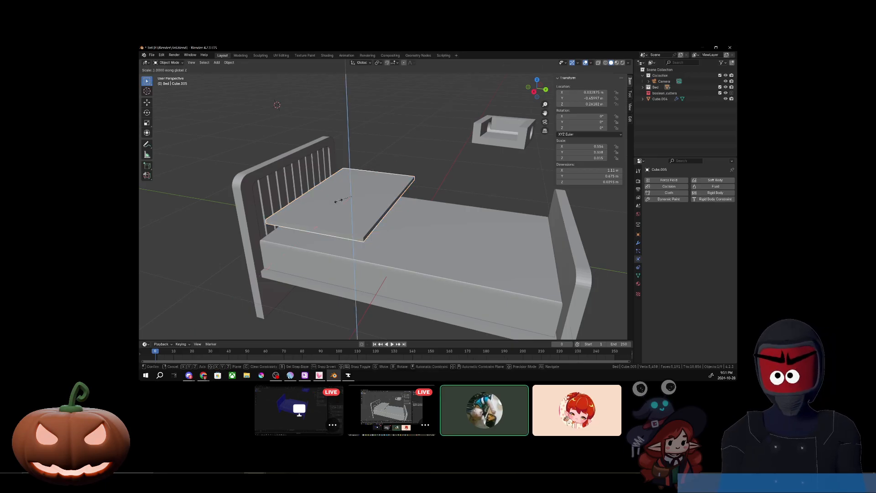
{"action": "key", "text": "y"}
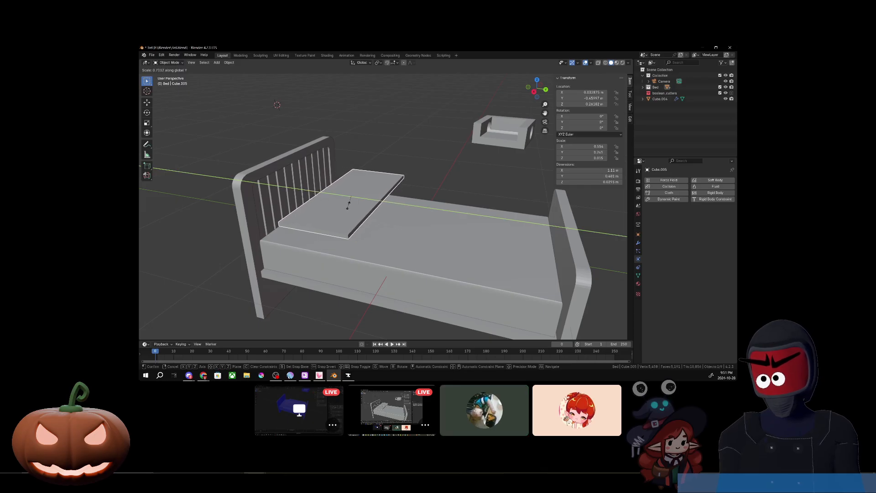
{"action": "left_click", "coordinate": [350, 203]}
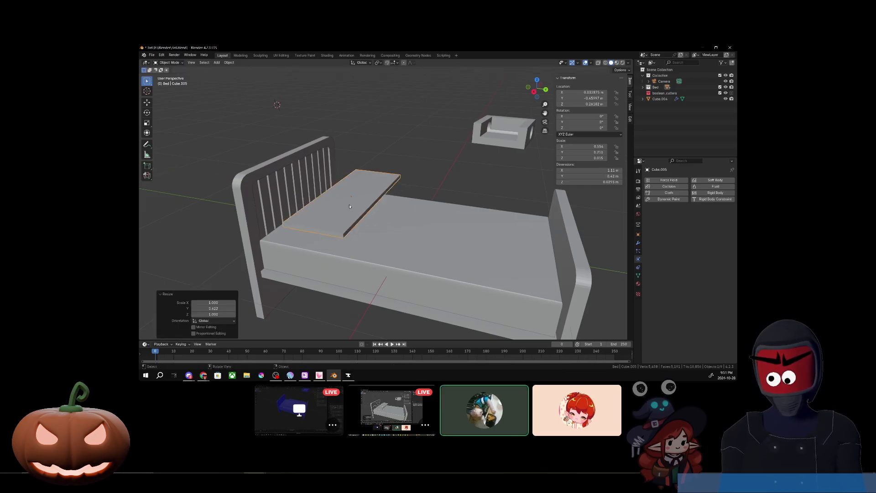
Rotate the slab slightly about Z and move it about 0.19 m along Y toward the headboard
{"action": "middle_click_drag", "start_coordinate": [349, 204], "coordinate": [385, 245]}
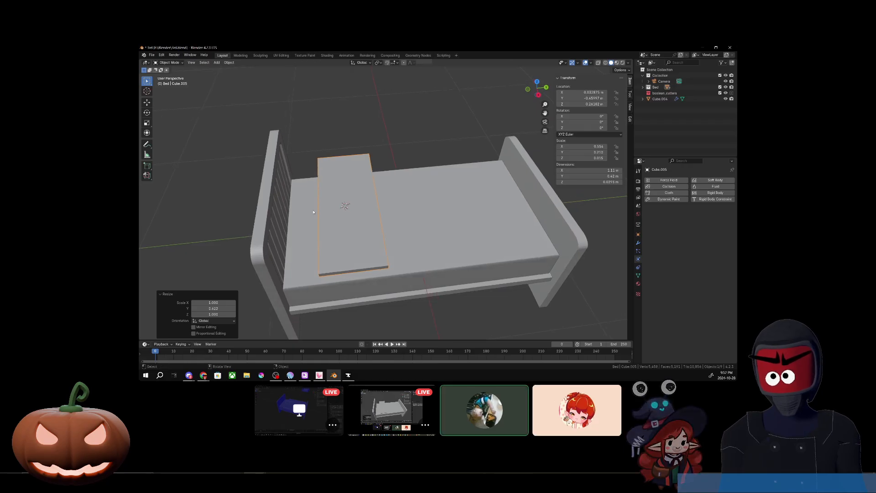
{"action": "key", "text": "g"}
{"action": "key", "text": "z"}
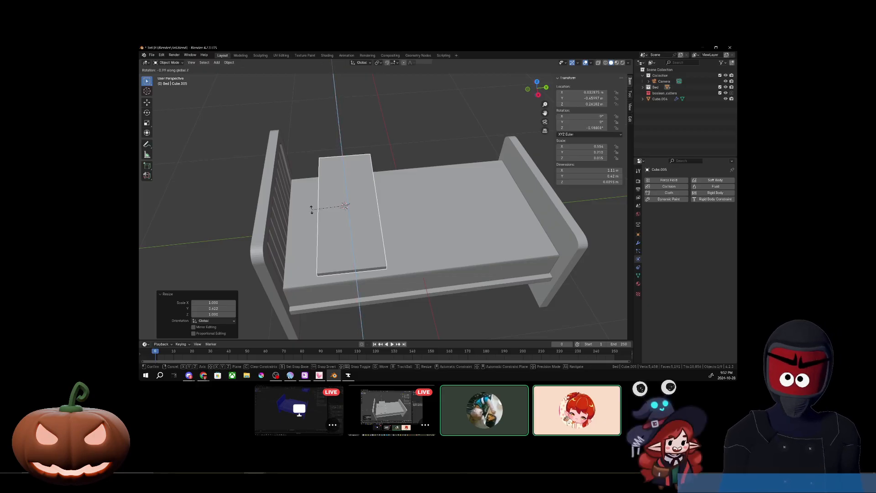
{"action": "left_click", "coordinate": [303, 207]}
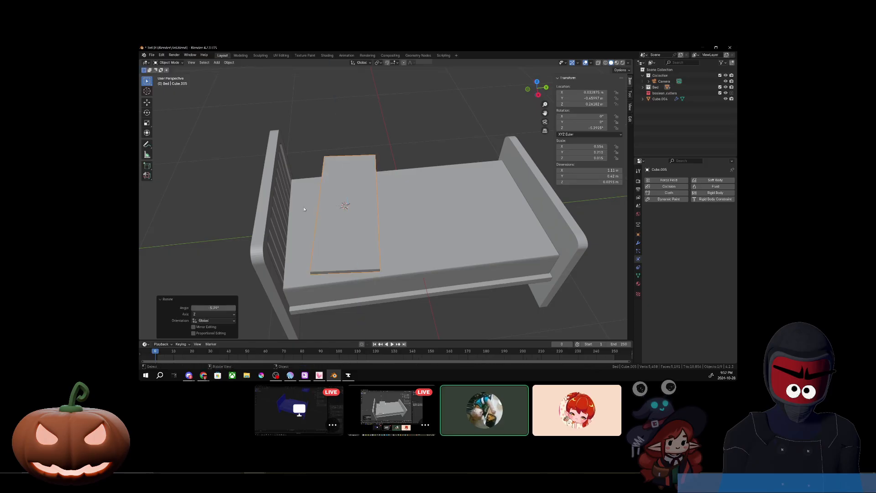
{"action": "key", "text": "g"}
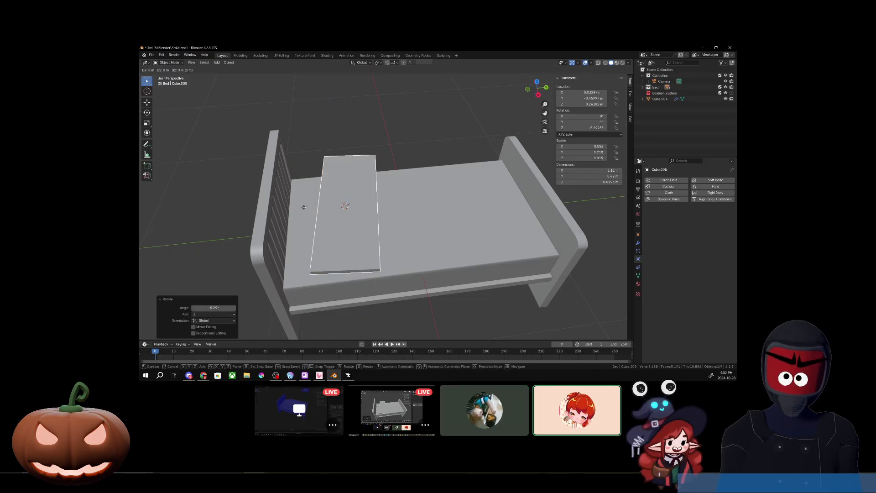
{"action": "key", "text": "x"}
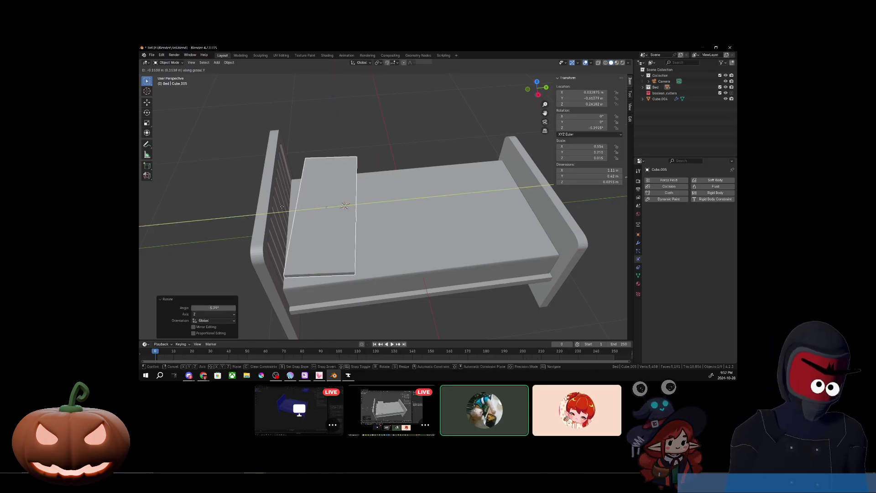
{"action": "left_click", "coordinate": [276, 208]}
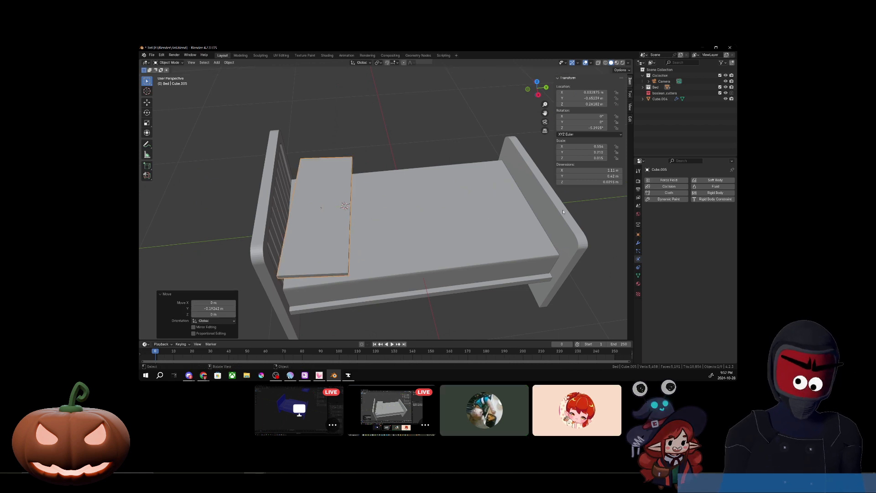
Add Cloth physics to the slab, enable Pressure with a value of 15, and play the simulation
{"action": "left_click", "coordinate": [669, 192]}
{"action": "scroll", "coordinate": [673, 211], "scroll_direction": "down", "scroll_amount": 2}
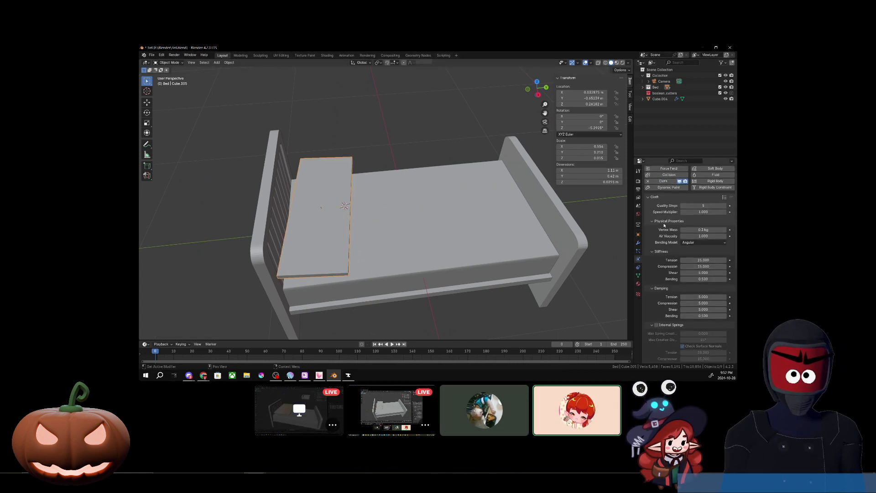
{"action": "scroll", "coordinate": [657, 255], "scroll_direction": "down", "scroll_amount": 1}
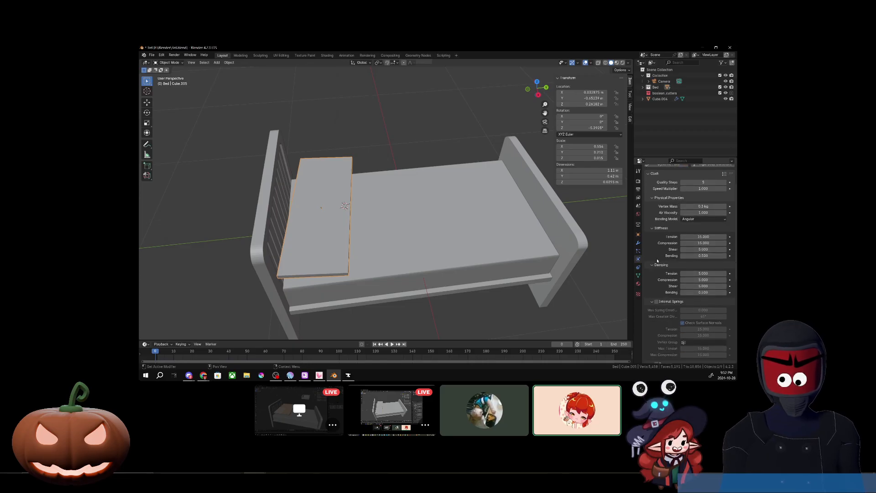
{"action": "scroll", "coordinate": [657, 260], "scroll_direction": "down", "scroll_amount": 10}
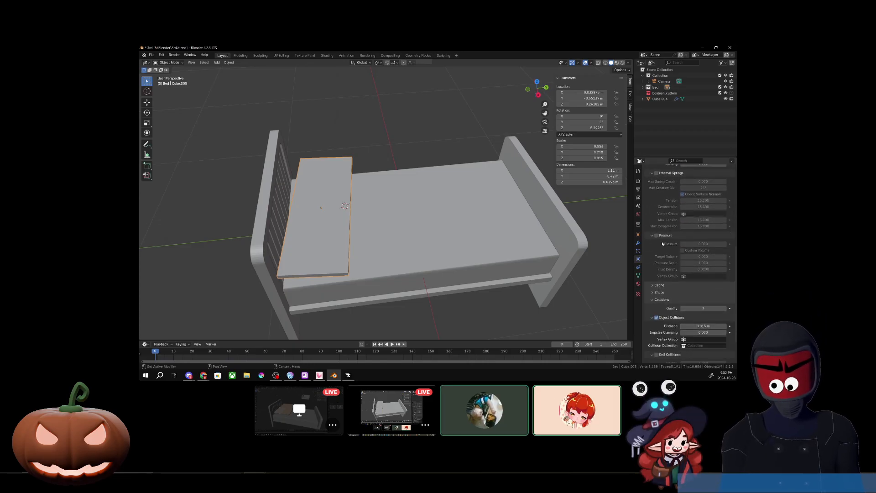
{"action": "left_click", "coordinate": [655, 235]}
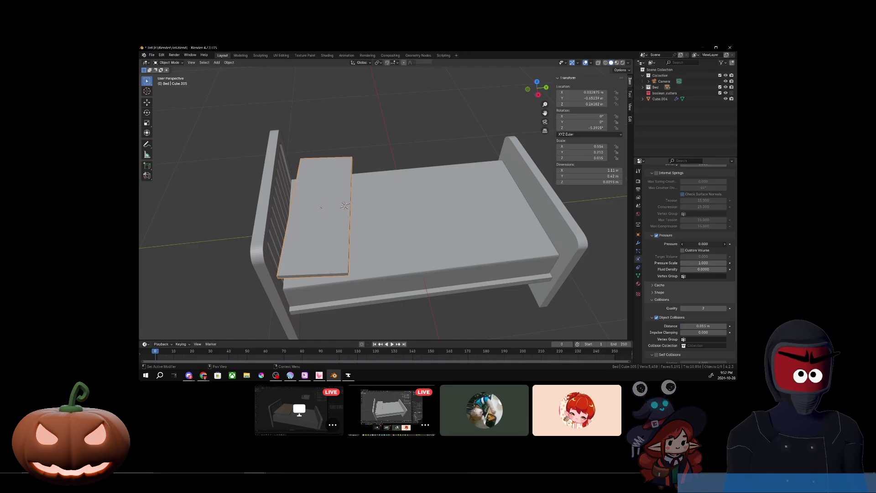
{"action": "type", "text": "15"}
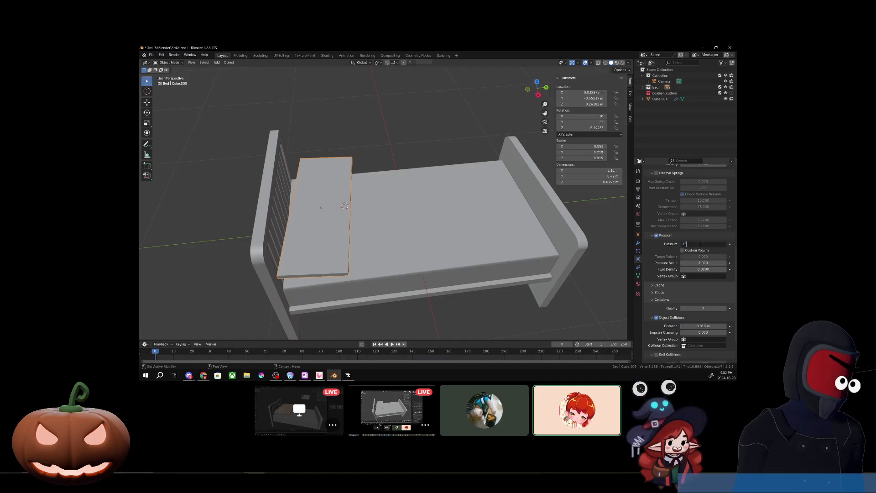
{"action": "key", "text": "Return"}
{"action": "scroll", "coordinate": [658, 312], "scroll_direction": "down", "scroll_amount": 3}
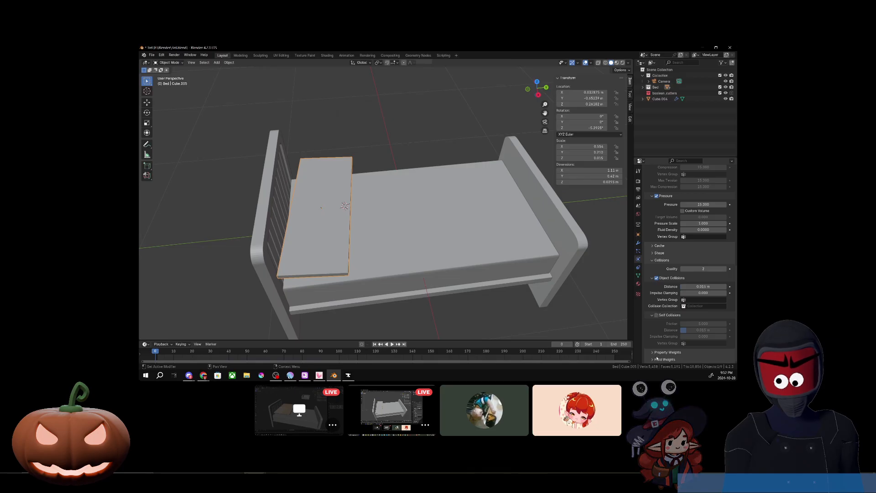
{"action": "left_click", "coordinate": [392, 344]}
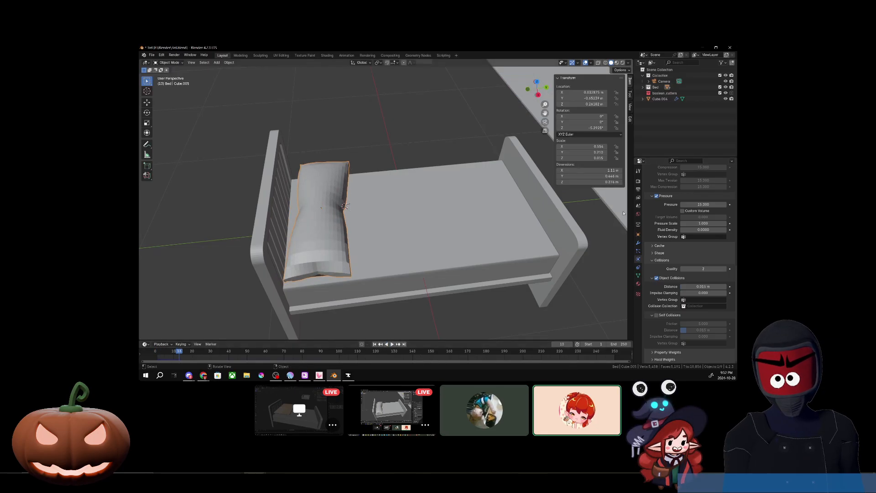
Lower the slab's cloth pressure, replay the simulation from the start to about frame 21, and inspect the inflated pillow up close
{"action": "left_click", "coordinate": [702, 205]}
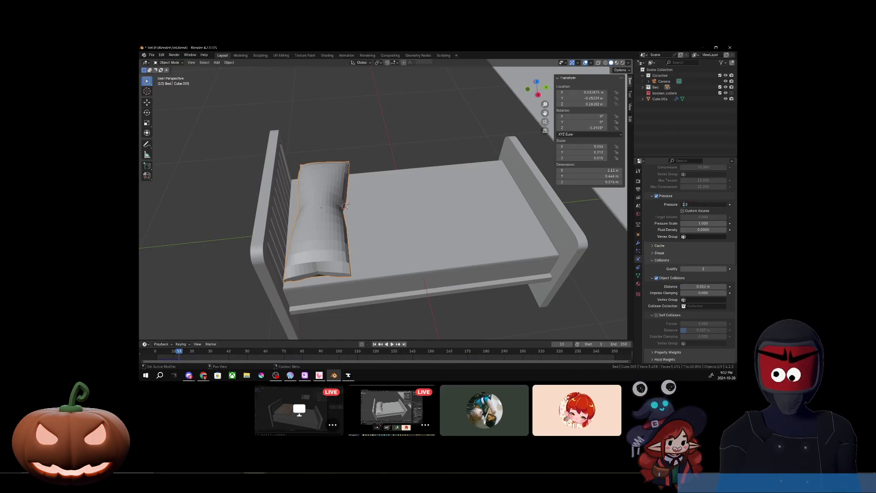
{"action": "type", "text": "10"}
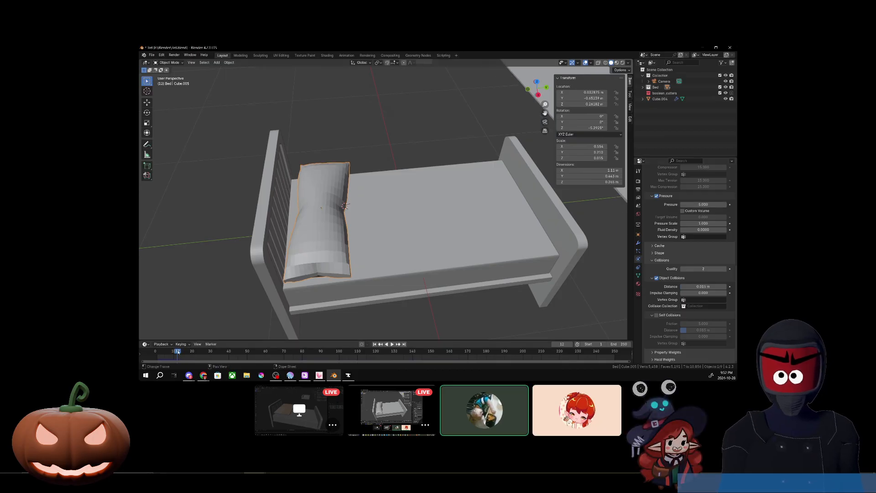
{"action": "left_click", "coordinate": [147, 355]}
{"action": "left_click", "coordinate": [391, 344]}
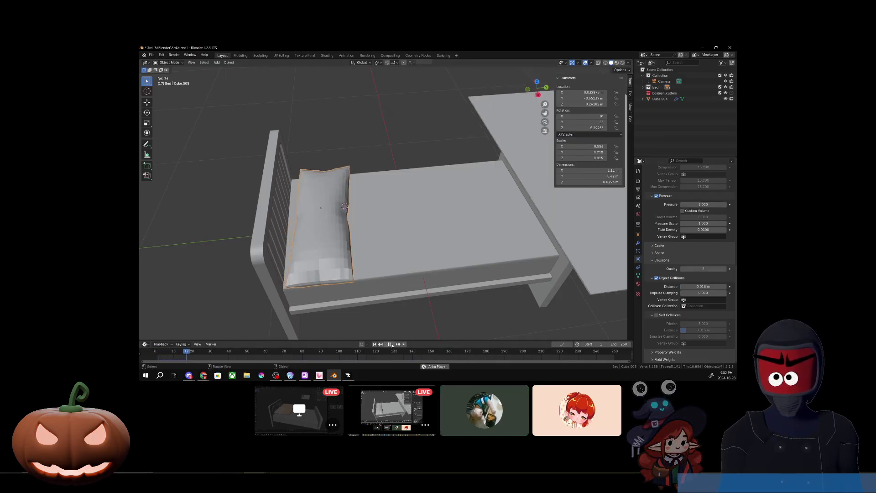
{"action": "left_click", "coordinate": [392, 344]}
{"action": "middle_click_drag", "start_coordinate": [396, 233], "coordinate": [358, 217]}
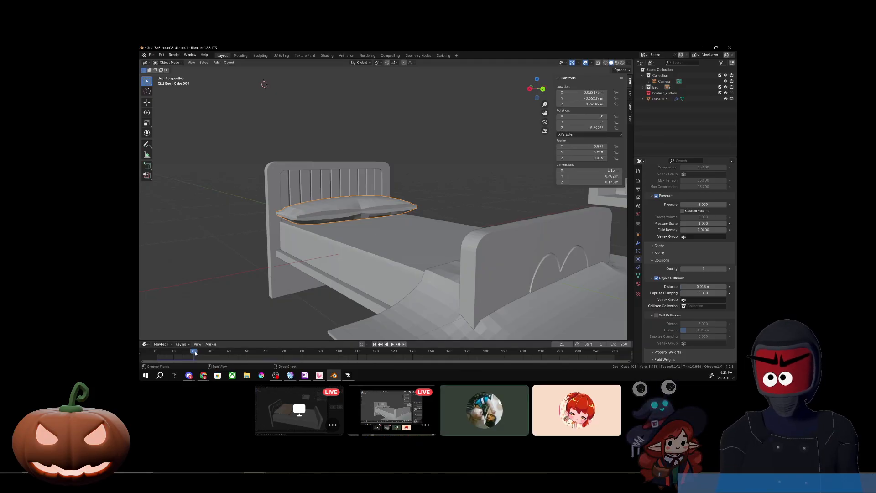
{"action": "scroll", "coordinate": [328, 215], "scroll_direction": "up", "scroll_amount": 5}
{"action": "middle_click_drag", "start_coordinate": [344, 249], "coordinate": [482, 228]}
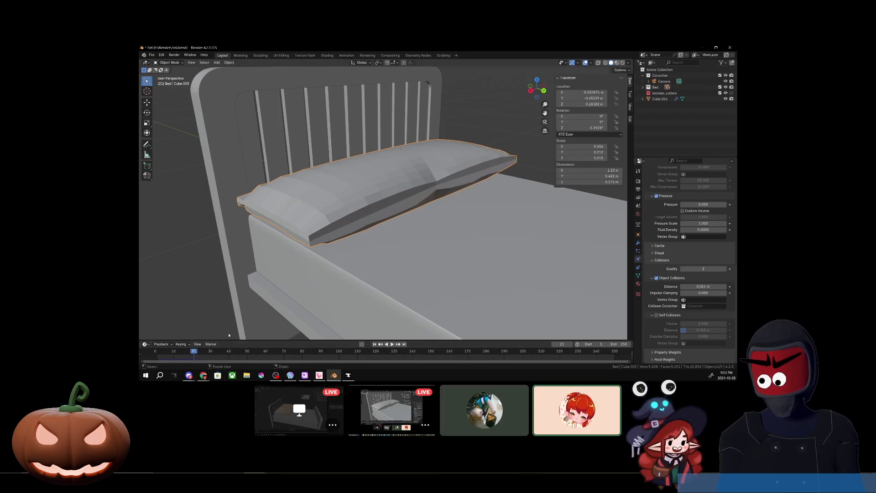
Return the timeline to the start and select the side faces all around the slab's rim in Edit Mode
{"action": "left_click_drag", "start_coordinate": [193, 352], "coordinate": [155, 351]}
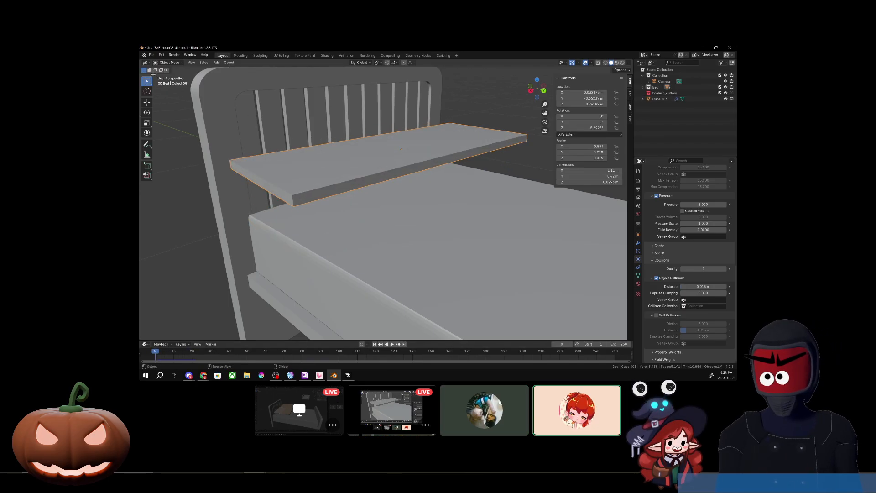
{"action": "key", "text": "Tab"}
{"action": "left_click", "coordinate": [300, 197], "text": "alt"}
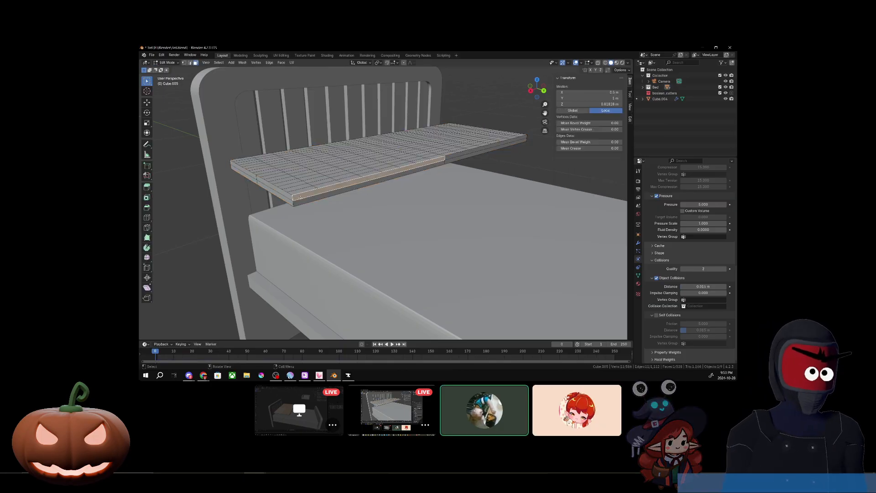
{"action": "left_click", "coordinate": [273, 197], "text": "ctrl"}
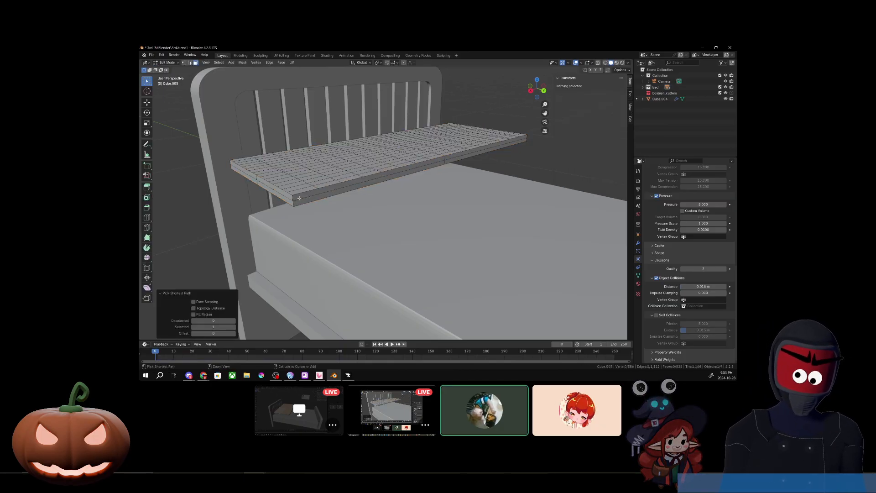
{"action": "left_click", "coordinate": [286, 198], "text": "alt+shift"}
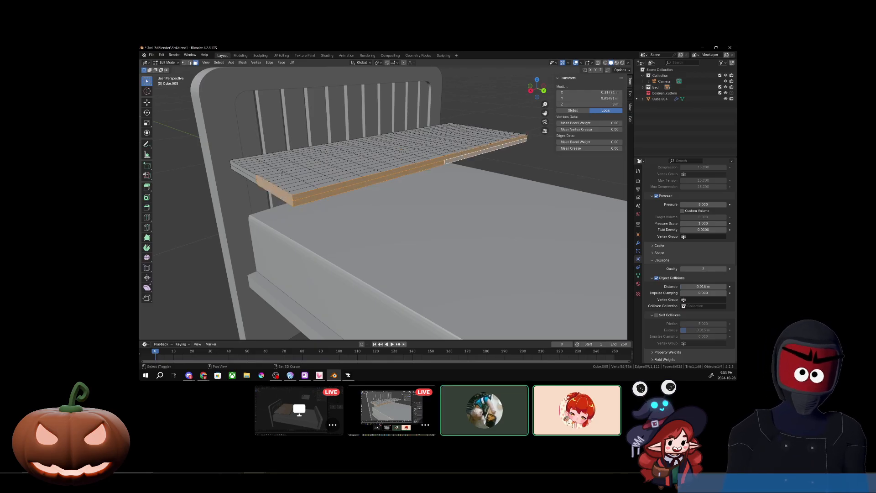
{"action": "middle_click_drag", "start_coordinate": [250, 179], "coordinate": [414, 174]}
{"action": "left_click", "coordinate": [420, 210], "text": "shift"}
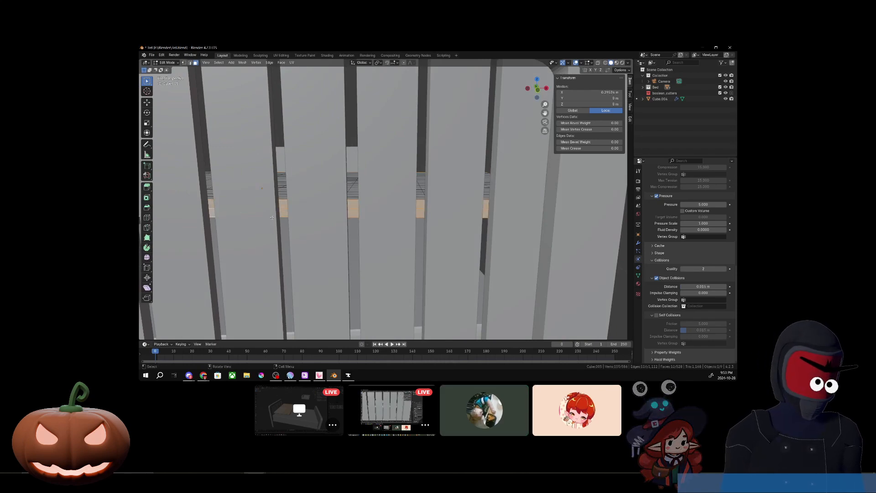
{"action": "middle_click_drag", "start_coordinate": [272, 217], "coordinate": [449, 218]}
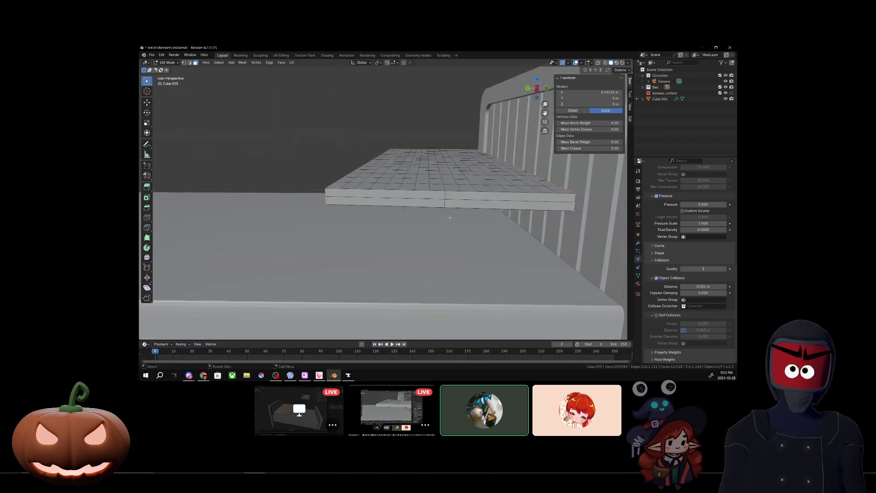
{"action": "left_click", "coordinate": [433, 198], "text": "shift"}
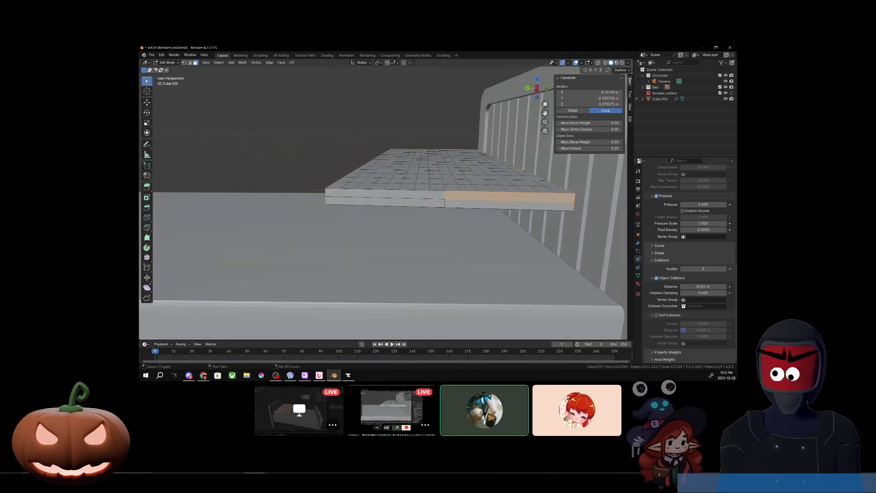
{"action": "left_click", "coordinate": [437, 202], "text": "shift"}
{"action": "middle_click_drag", "start_coordinate": [437, 202], "coordinate": [425, 186]}
{"action": "right_click", "coordinate": [416, 238]}
{"action": "left_click", "coordinate": [416, 237]}
{"action": "key", "text": "ctrl+z"}
Subdivide the slab's selected side faces once
{"action": "right_click", "coordinate": [421, 165]}
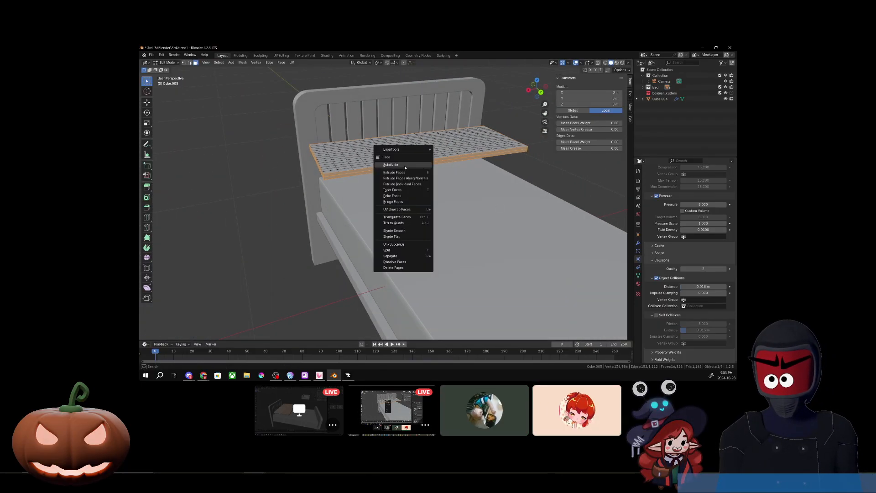
{"action": "left_click", "coordinate": [407, 166]}
{"action": "scroll", "coordinate": [456, 182], "scroll_direction": "up", "scroll_amount": 3}
{"action": "middle_click_drag", "start_coordinate": [492, 196], "coordinate": [399, 252], "text": "shift"}
{"action": "scroll", "coordinate": [399, 252], "scroll_direction": "up", "scroll_amount": 2}
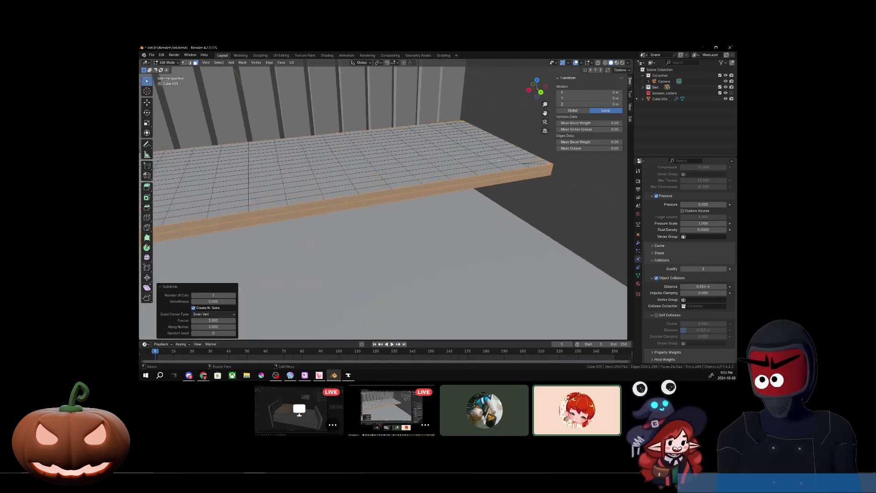
Check the corner of the slab's rim and undo the latest subdivision of its side faces
{"action": "scroll", "coordinate": [524, 189], "scroll_direction": "down", "scroll_amount": 2}
{"action": "middle_click_drag", "start_coordinate": [531, 190], "coordinate": [424, 267], "text": "shift"}
{"action": "scroll", "coordinate": [424, 268], "scroll_direction": "up", "scroll_amount": 2}
{"action": "scroll", "coordinate": [424, 267], "scroll_direction": "up", "scroll_amount": 2}
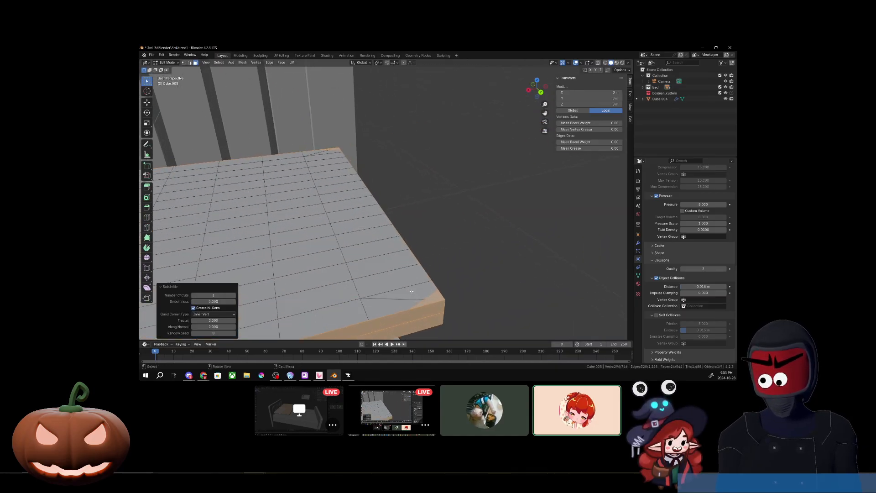
{"action": "middle_click_drag", "start_coordinate": [446, 232], "coordinate": [437, 248]}
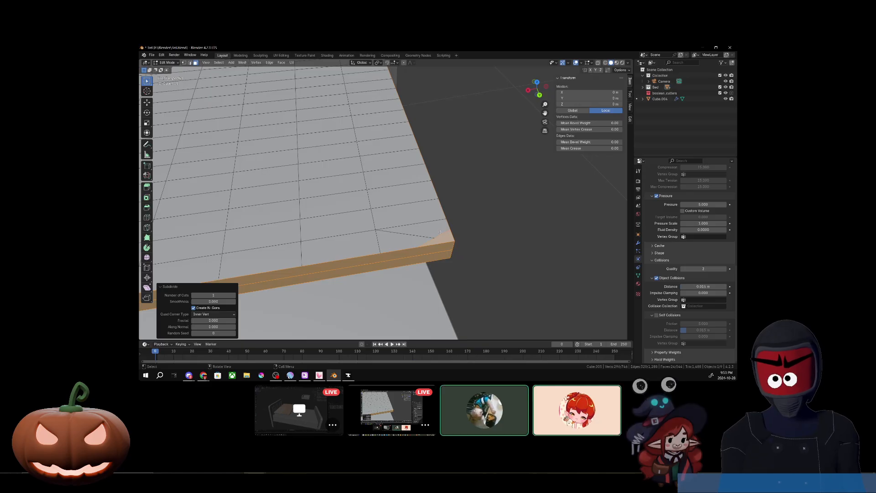
{"action": "key", "text": "ctrl+z"}
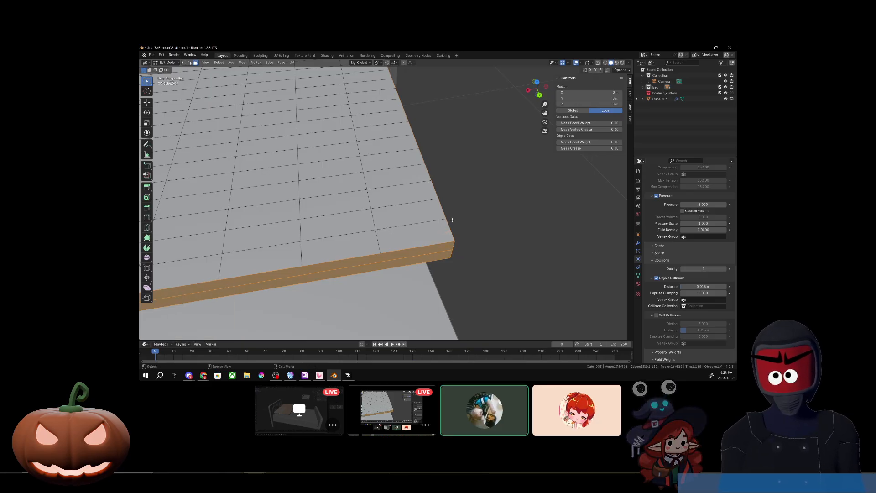
Add a single loop cut to the slab's side faces and check the rim from the front and the short end
{"action": "scroll", "coordinate": [452, 220], "scroll_direction": "down", "scroll_amount": 3}
{"action": "mouse_move", "coordinate": [452, 220]}
{"action": "middle_mouse_down"}
{"action": "mouse_move", "coordinate": [505, 230]}
{"action": "mouse_move", "coordinate": [451, 215]}
{"action": "middle_mouse_up"}
{"action": "scroll", "coordinate": [397, 208], "scroll_direction": "up", "scroll_amount": 2}
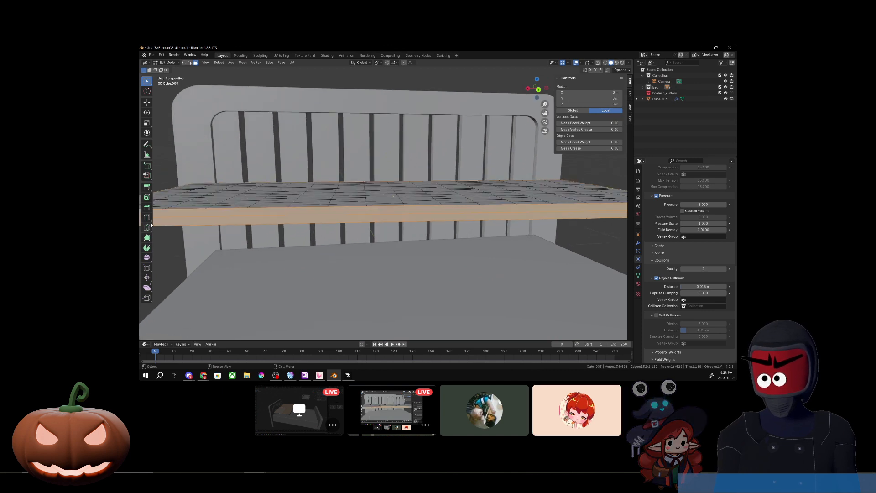
{"action": "left_click", "coordinate": [147, 218]}
{"action": "left_click", "coordinate": [408, 213]}
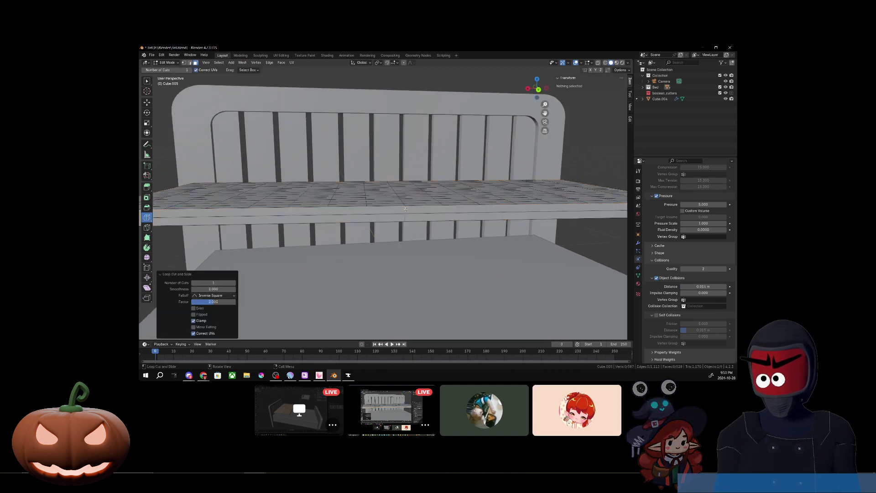
{"action": "middle_click_drag", "start_coordinate": [409, 213], "coordinate": [412, 218]}
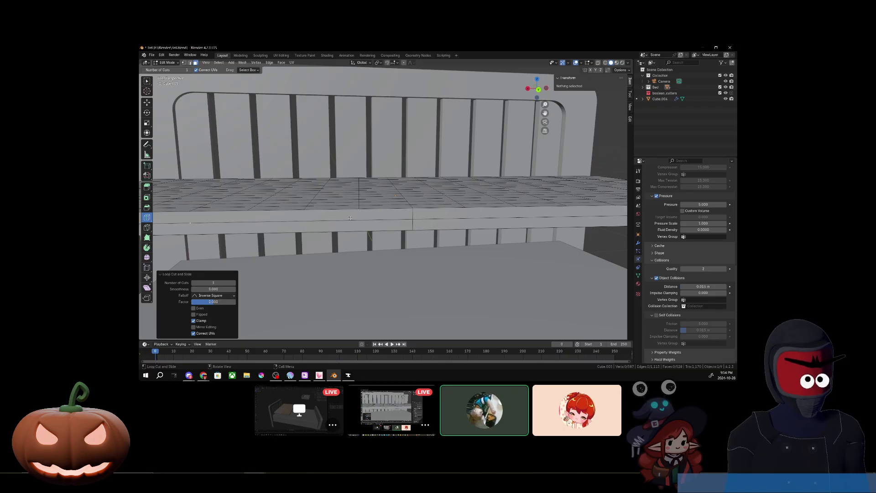
{"action": "middle_click_drag", "start_coordinate": [350, 218], "coordinate": [259, 198]}
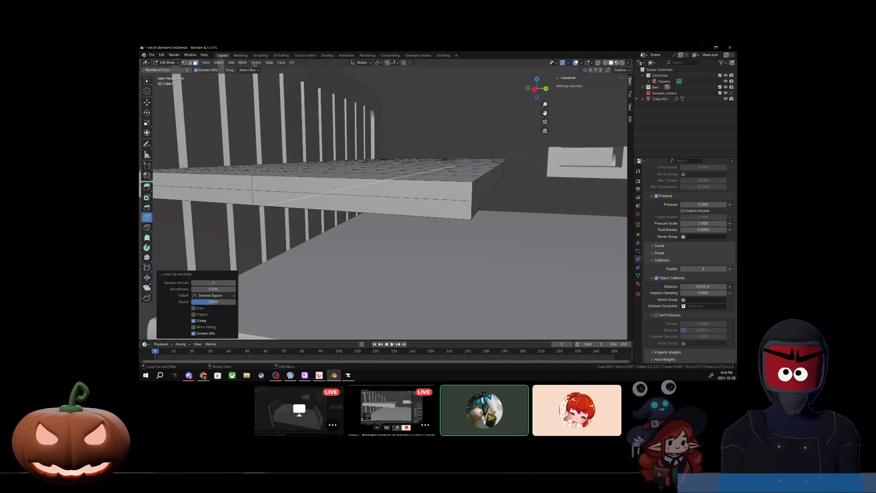
{"action": "middle_click_drag", "start_coordinate": [331, 207], "coordinate": [333, 239]}
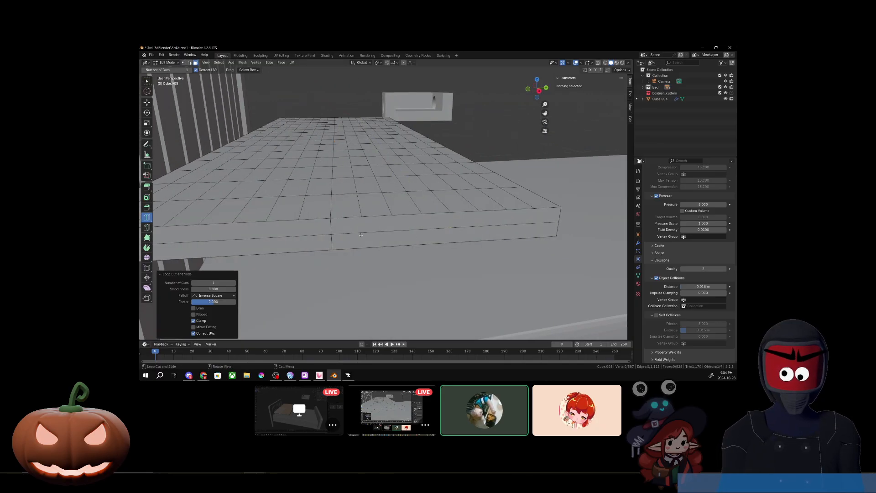
{"action": "middle_click_drag", "start_coordinate": [187, 186], "coordinate": [354, 200]}
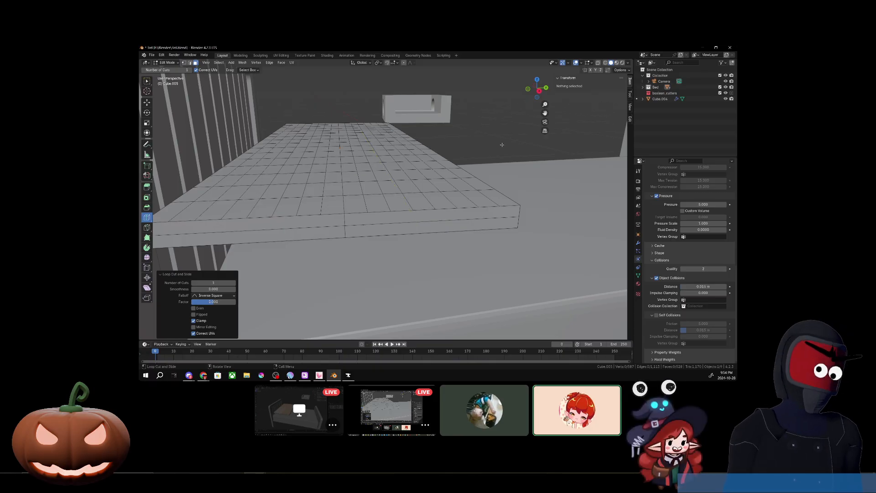
Leave Edit Mode and play the slab's cloth simulation to about frame 41
{"action": "right_click", "coordinate": [474, 129]}
{"action": "mouse_move", "coordinate": [474, 129]}
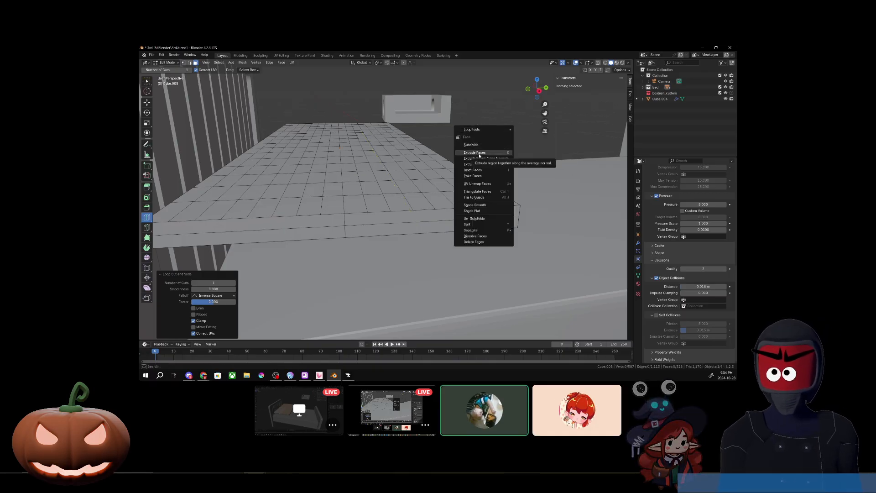
{"action": "middle_click_drag", "start_coordinate": [456, 237], "coordinate": [479, 224]}
{"action": "scroll", "coordinate": [434, 268], "scroll_direction": "down", "scroll_amount": 4}
{"action": "key", "text": "Tab"}
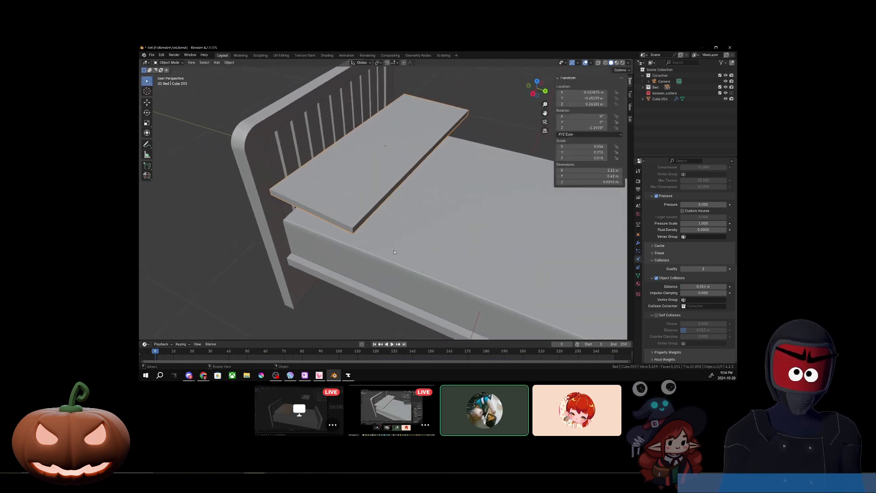
{"action": "left_click", "coordinate": [394, 345]}
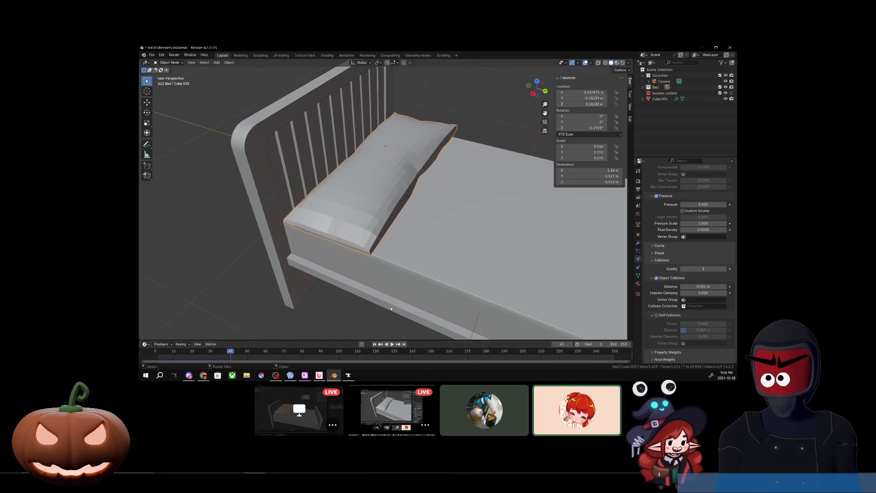
Apply the pillow's Cloth modifier
{"action": "left_click", "coordinate": [637, 244]}
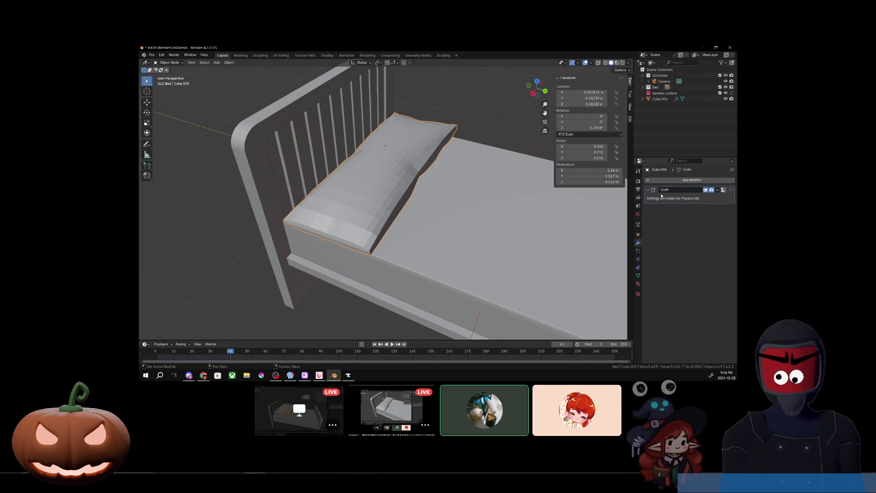
{"action": "key", "text": "ctrl+a"}
{"action": "middle_click_drag", "start_coordinate": [401, 196], "coordinate": [375, 187]}
Try auto smooth shading at 30° and plain smooth shading on the pillow
{"action": "right_click", "coordinate": [376, 184]}
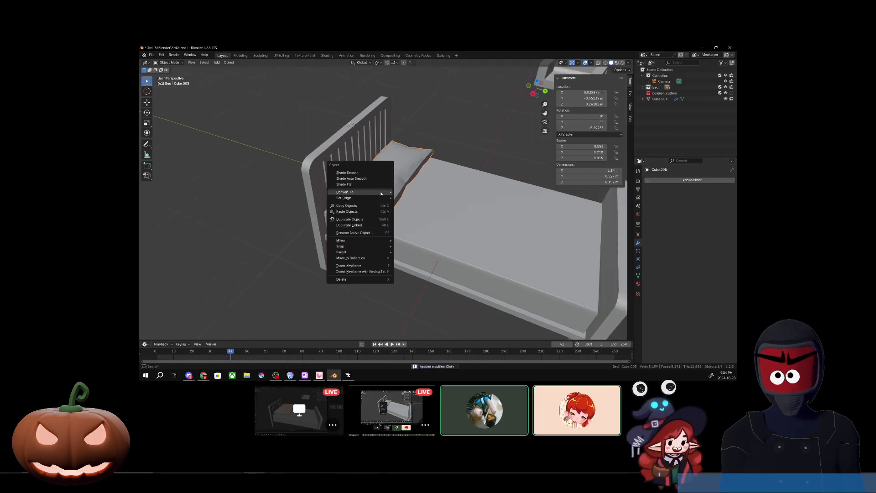
{"action": "left_click", "coordinate": [376, 180]}
{"action": "scroll", "coordinate": [384, 181], "scroll_direction": "up", "scroll_amount": 2}
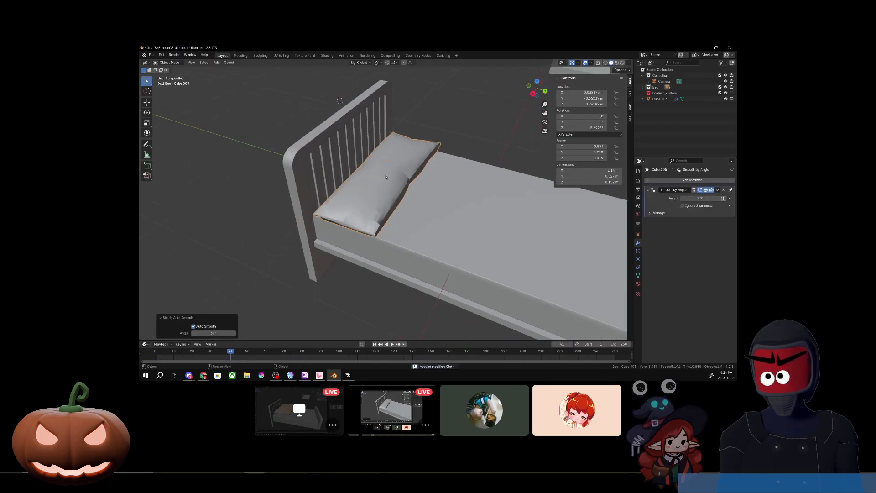
{"action": "right_click", "coordinate": [387, 182]}
{"action": "left_click", "coordinate": [382, 178]}
{"action": "scroll", "coordinate": [392, 187], "scroll_direction": "up", "scroll_amount": 4}
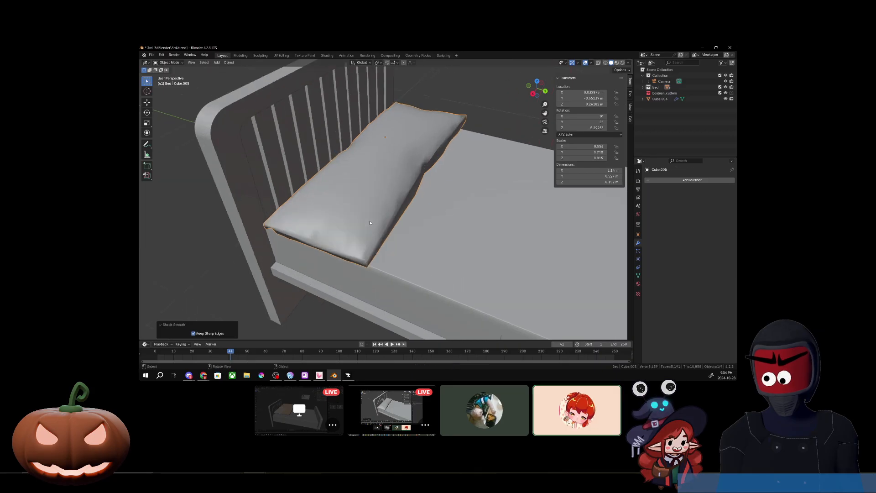
Shade the pillow flat
{"action": "middle_click_drag", "start_coordinate": [396, 192], "coordinate": [429, 214]}
{"action": "right_click", "coordinate": [347, 186]}
{"action": "left_click", "coordinate": [347, 196]}
{"action": "scroll", "coordinate": [430, 214], "scroll_direction": "down", "scroll_amount": 3}
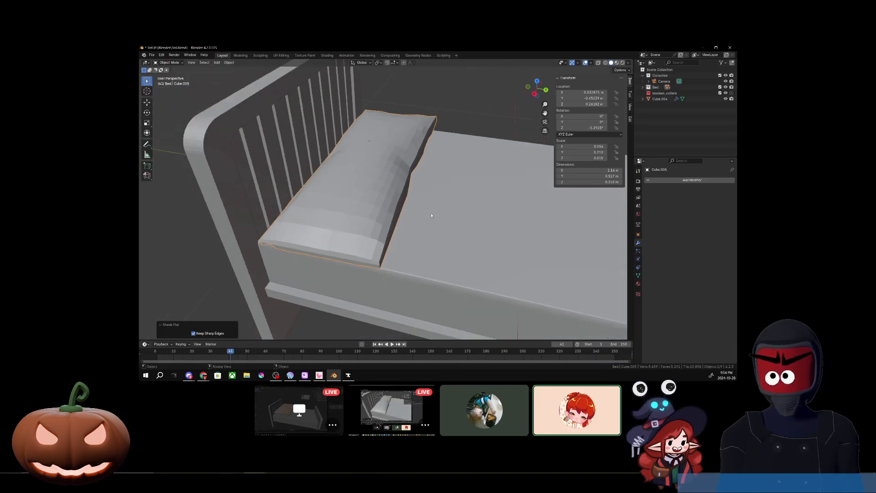
Select the fallen blanket plane beside the bed and return the timeline to the start
{"action": "middle_click_drag", "start_coordinate": [498, 248], "coordinate": [519, 225]}
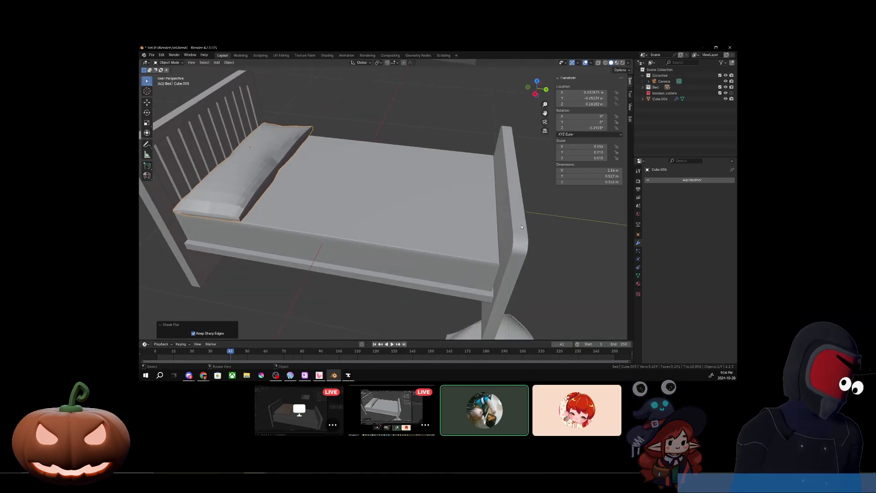
{"action": "scroll", "coordinate": [463, 251], "scroll_direction": "down", "scroll_amount": 4}
{"action": "left_click", "coordinate": [449, 308]}
{"action": "scroll", "coordinate": [442, 300], "scroll_direction": "down", "scroll_amount": 5}
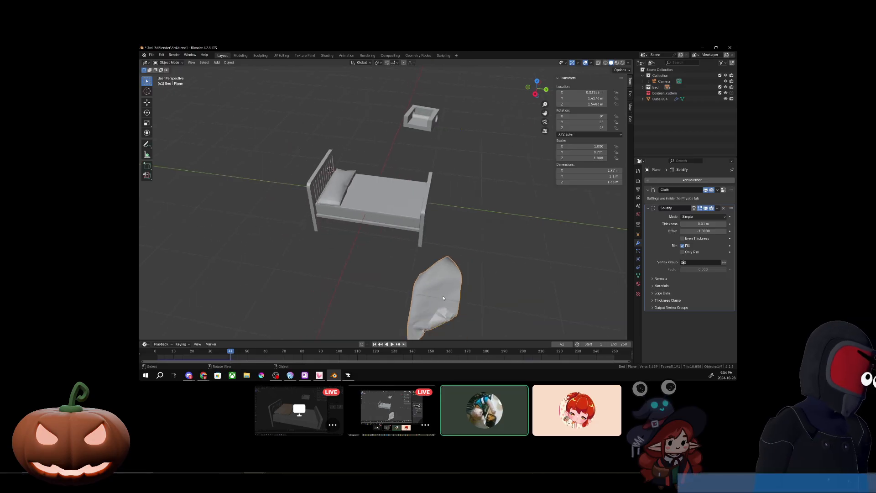
{"action": "scroll", "coordinate": [429, 284], "scroll_direction": "up", "scroll_amount": 2}
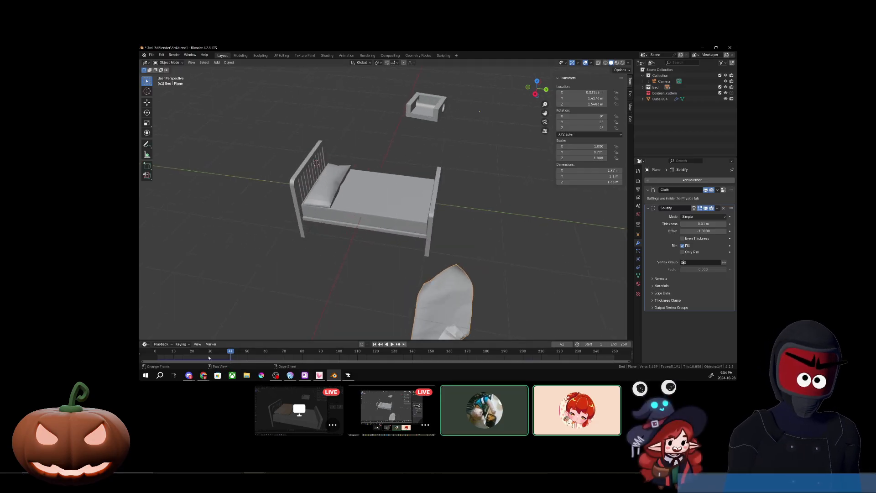
{"action": "key", "text": "shift+Left"}
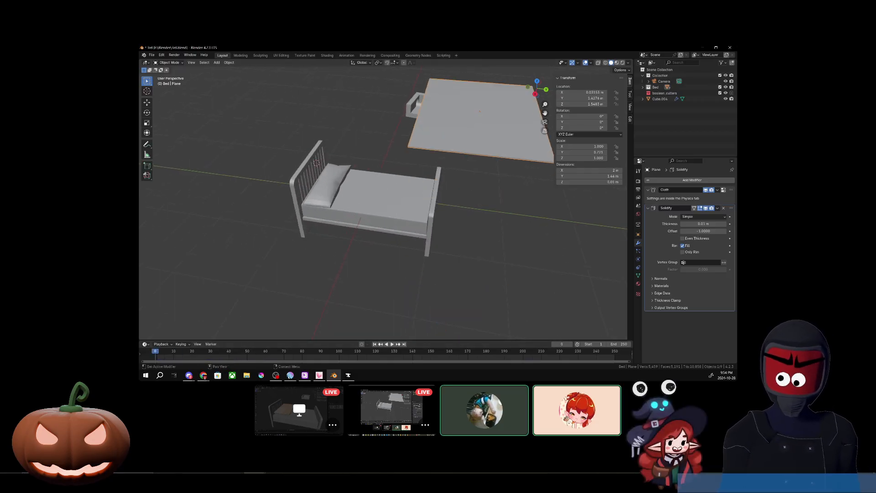
{"action": "middle_click_drag", "start_coordinate": [463, 191], "coordinate": [459, 217]}
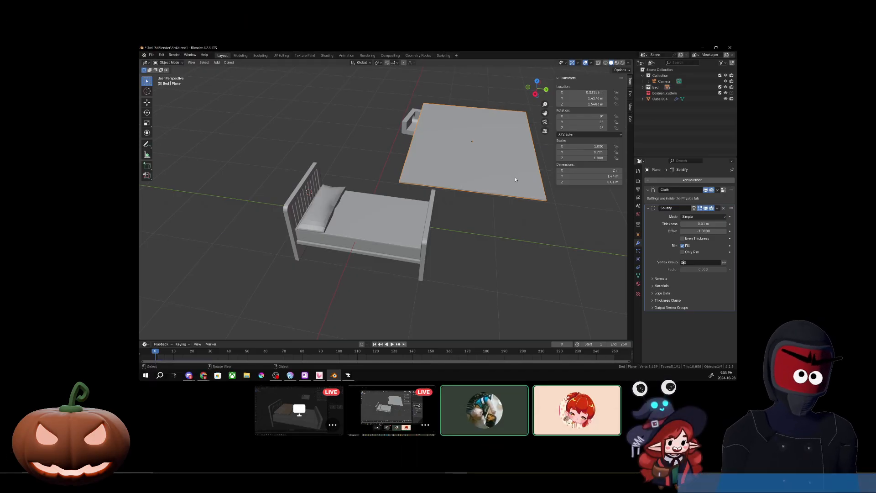
Move the blanket about -1.09 m along the Y axis to bring it above the bed
{"action": "key", "text": "g"}
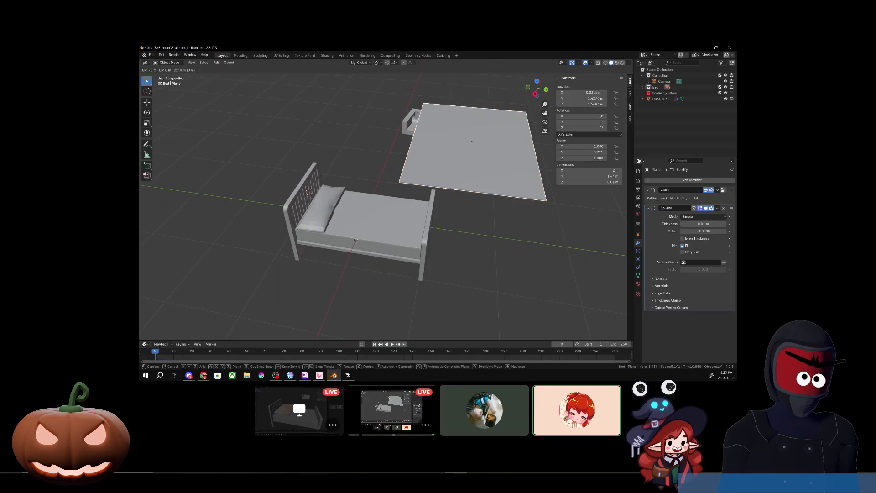
{"action": "key", "text": "x"}
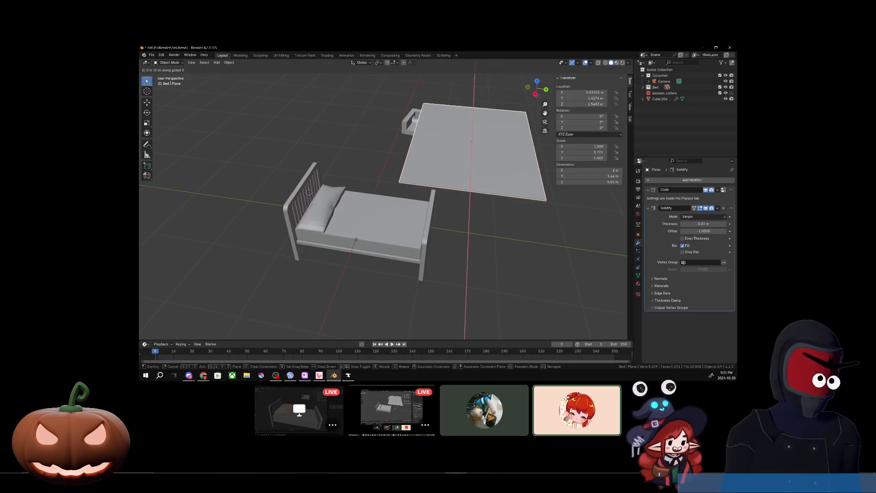
{"action": "key", "text": "y"}
{"action": "left_click", "coordinate": [266, 229]}
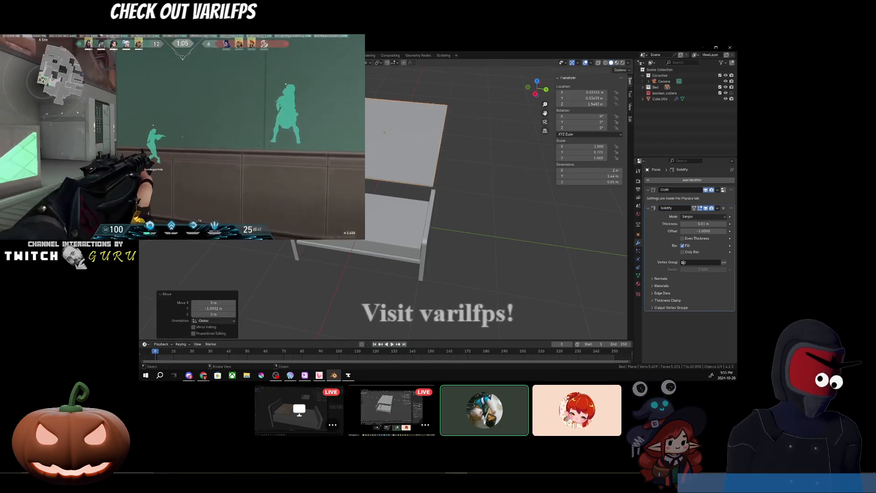
{"action": "middle_click_drag", "start_coordinate": [359, 233], "coordinate": [365, 216]}
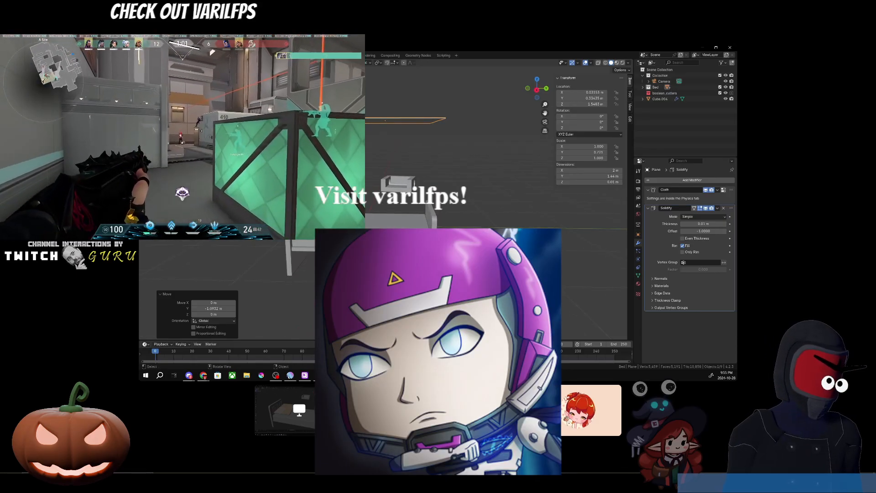
Move the blanket about another -0.28 m along Y towards the headboard
{"action": "key", "text": "g"}
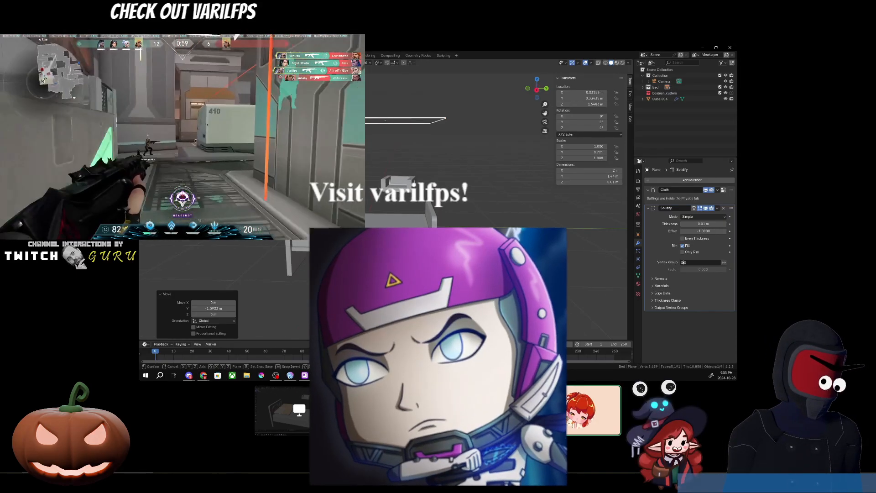
{"action": "key", "text": "z"}
{"action": "key", "text": "alt+Tab"}
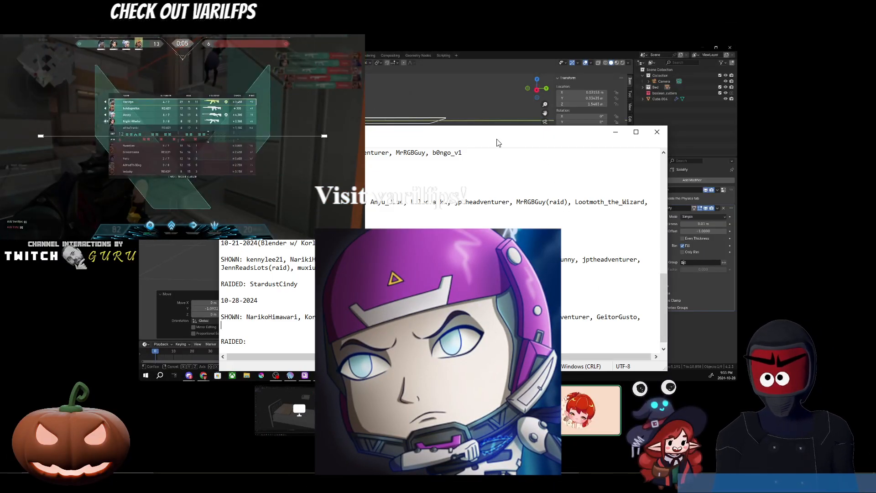
{"action": "key", "text": "alt+Tab"}
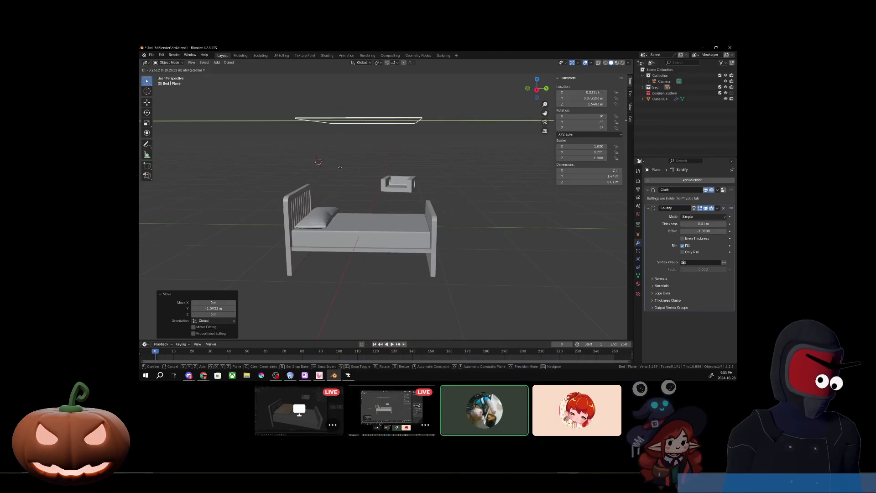
{"action": "left_click", "coordinate": [338, 168]}
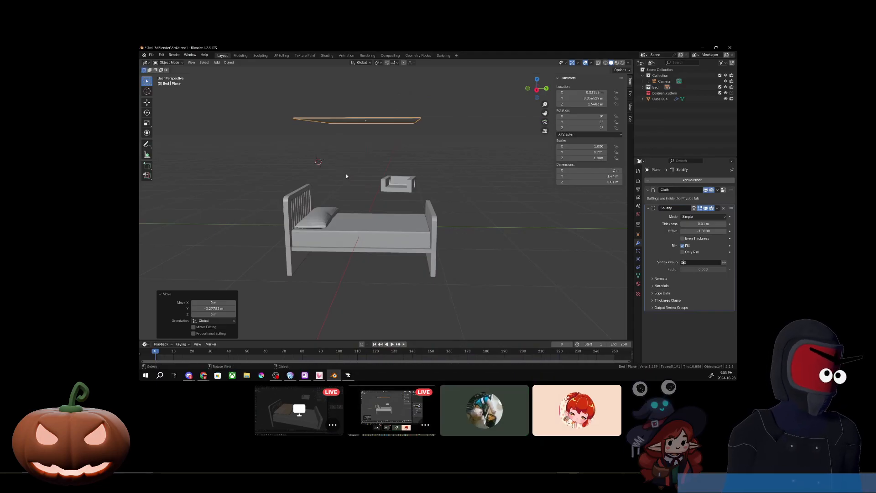
Rotate the blanket about -13.6° around the Z axis
{"action": "middle_click_drag", "start_coordinate": [346, 174], "coordinate": [370, 199]}
{"action": "key", "text": "r"}
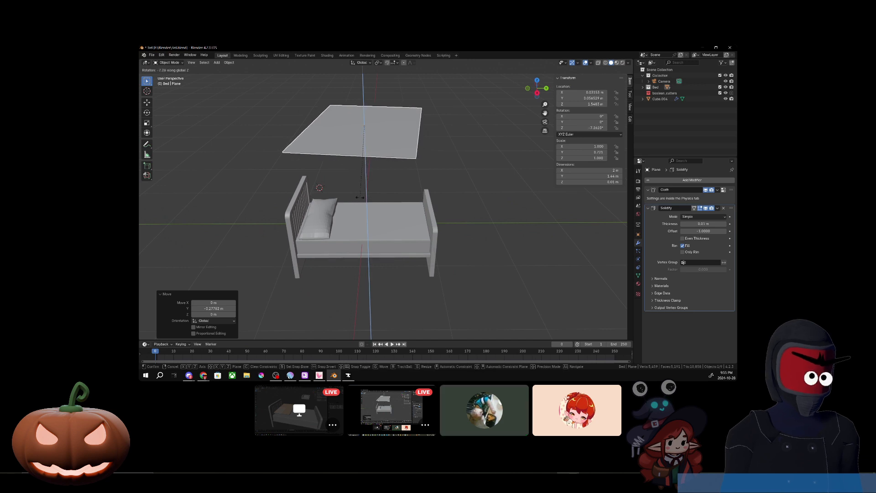
{"action": "left_click", "coordinate": [352, 198]}
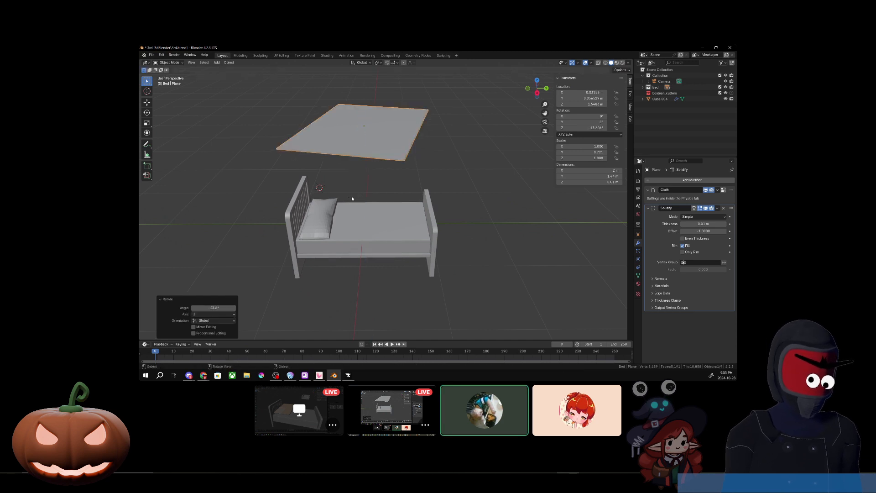
Shift the blanket about 0.08 m along Y towards the footboard and play the cloth simulation
{"action": "key", "text": "g"}
{"action": "key", "text": "z"}
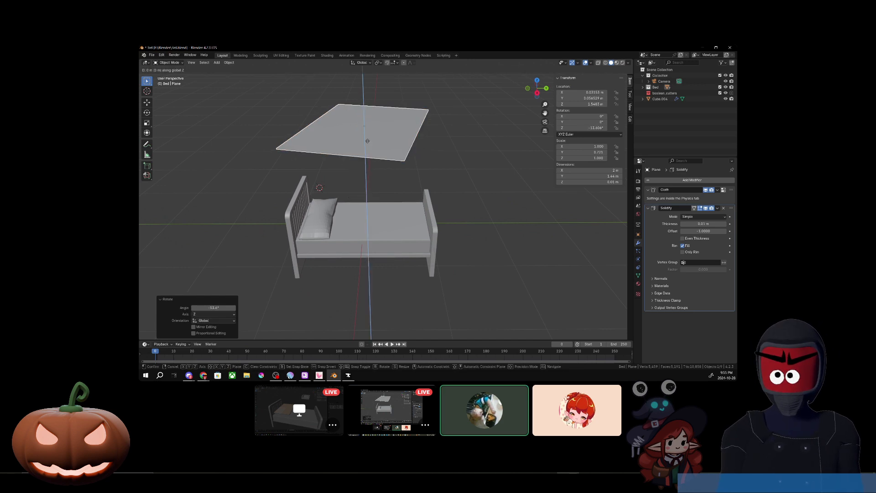
{"action": "left_click", "coordinate": [373, 141]}
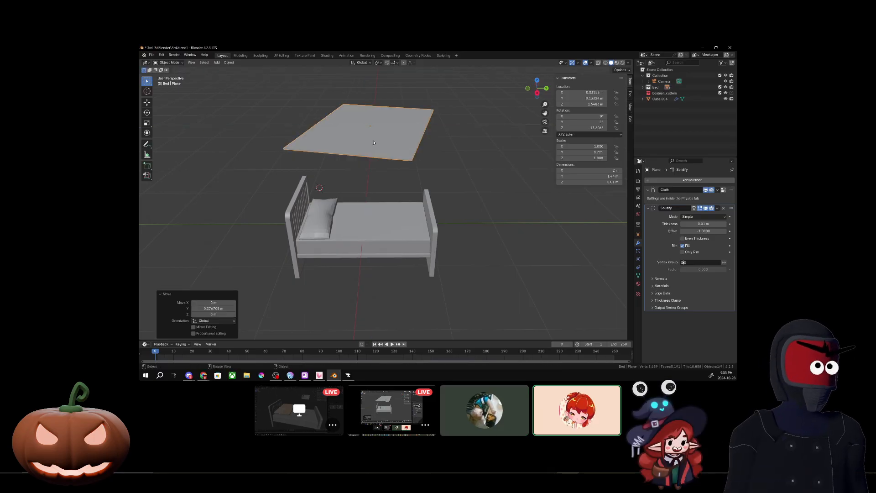
{"action": "left_click", "coordinate": [392, 344]}
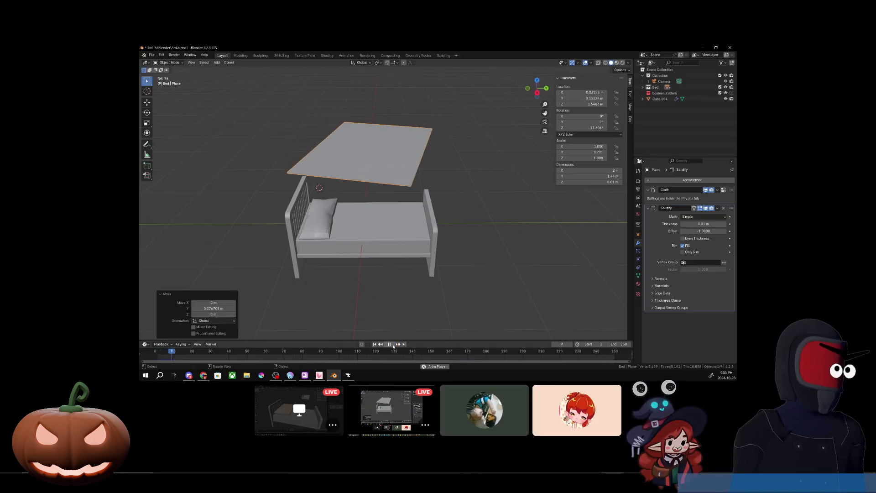
Stop the cloth simulation and enable Collision physics on the pillow
{"action": "left_click", "coordinate": [392, 344]}
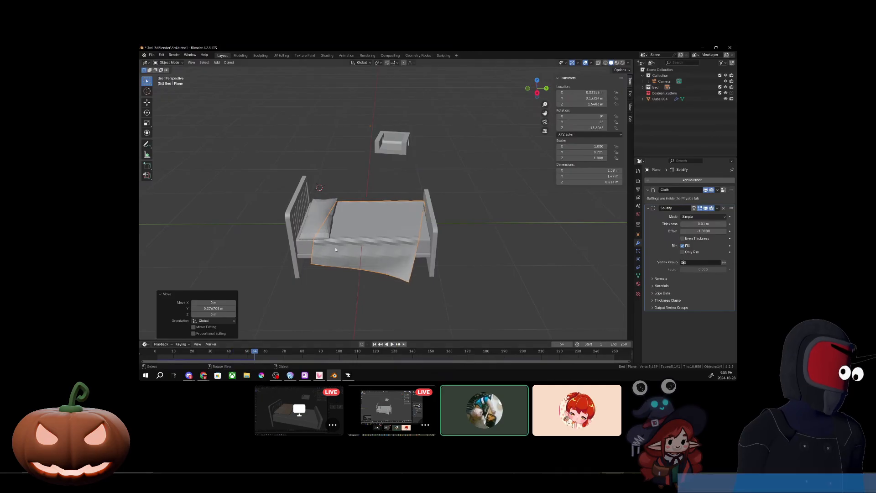
{"action": "left_click", "coordinate": [320, 217]}
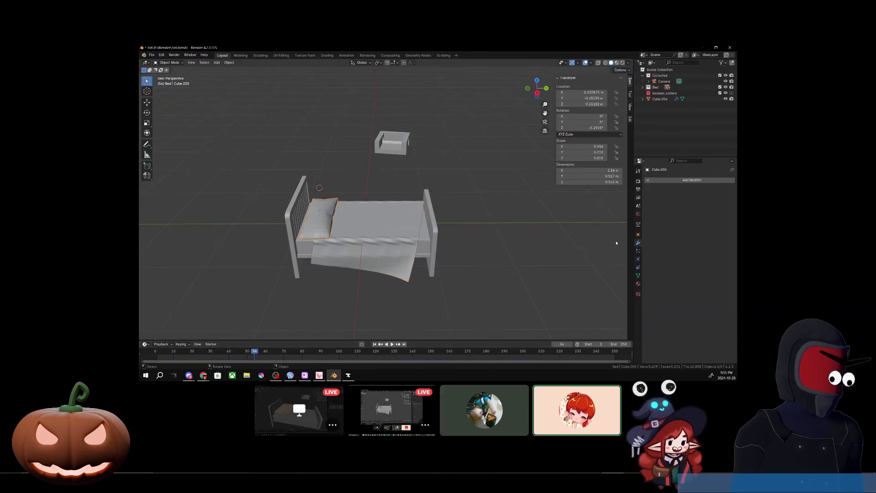
{"action": "left_click", "coordinate": [637, 214]}
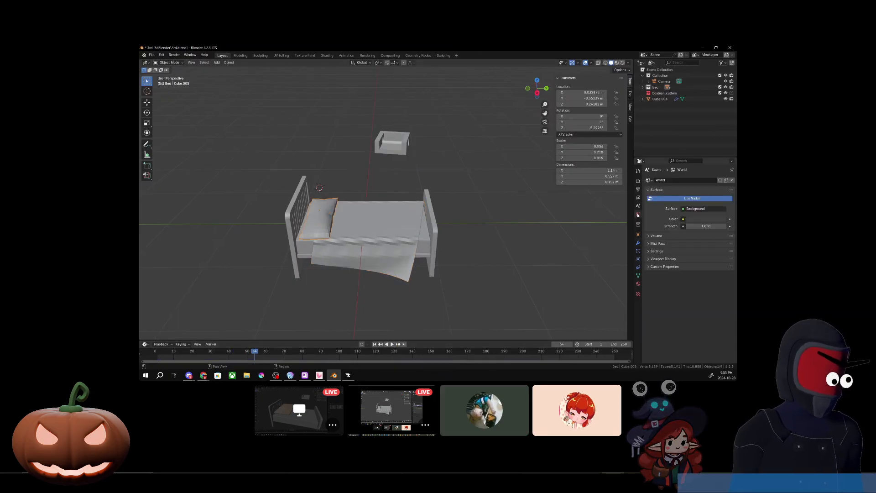
{"action": "left_click", "coordinate": [637, 242]}
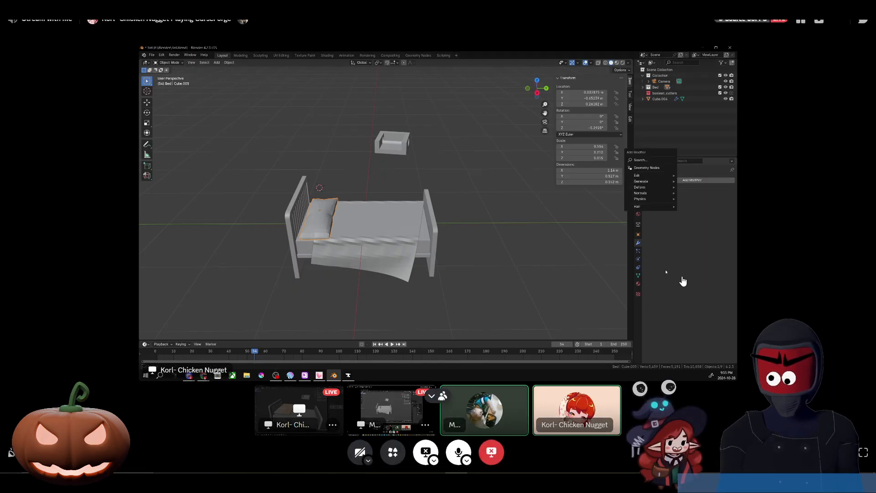
{"action": "left_click", "coordinate": [638, 281]}
{"action": "left_click", "coordinate": [638, 275]}
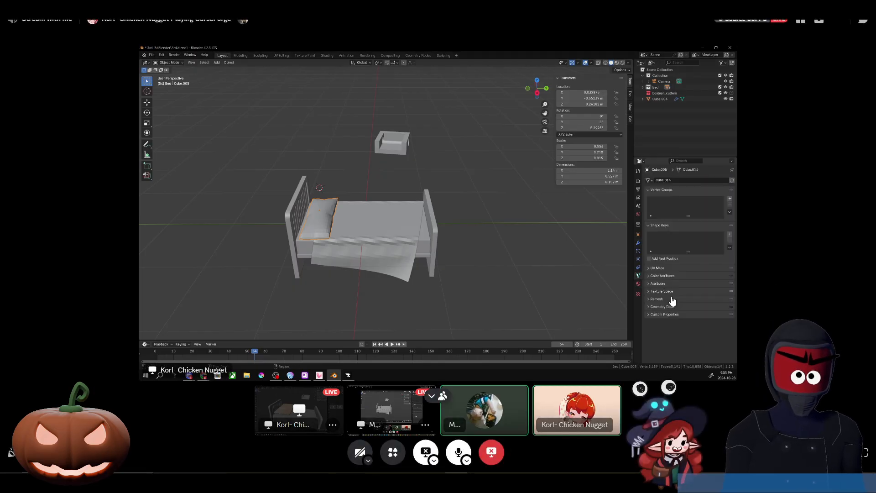
{"action": "left_click", "coordinate": [638, 259]}
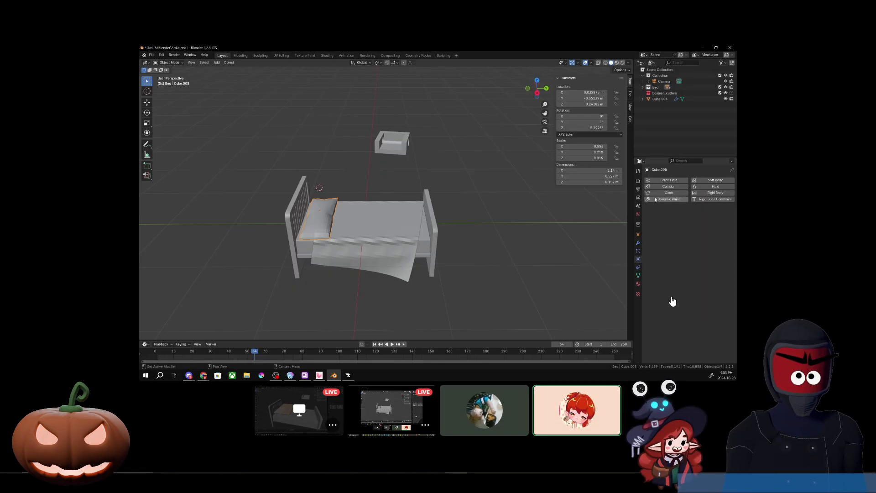
{"action": "left_click", "coordinate": [666, 186]}
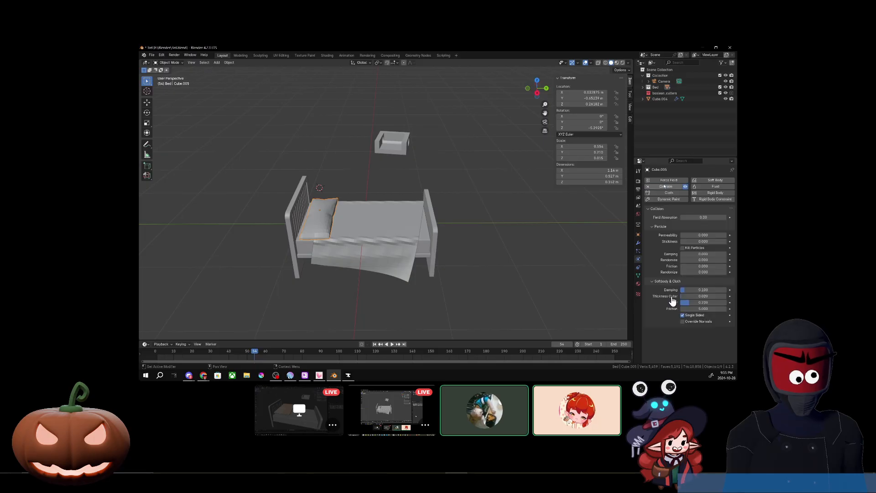
Return the timeline to frame 0 and enable Collision physics on the footboard, bed frame and headboard
{"action": "left_click", "coordinate": [379, 227]}
{"action": "left_click_drag", "start_coordinate": [254, 352], "coordinate": [142, 356]}
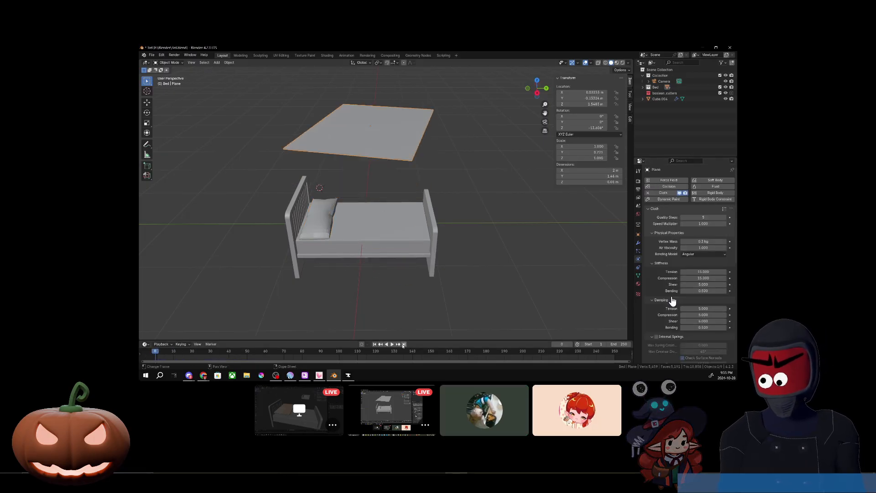
{"action": "left_click", "coordinate": [430, 213]}
{"action": "left_click", "coordinate": [669, 186]}
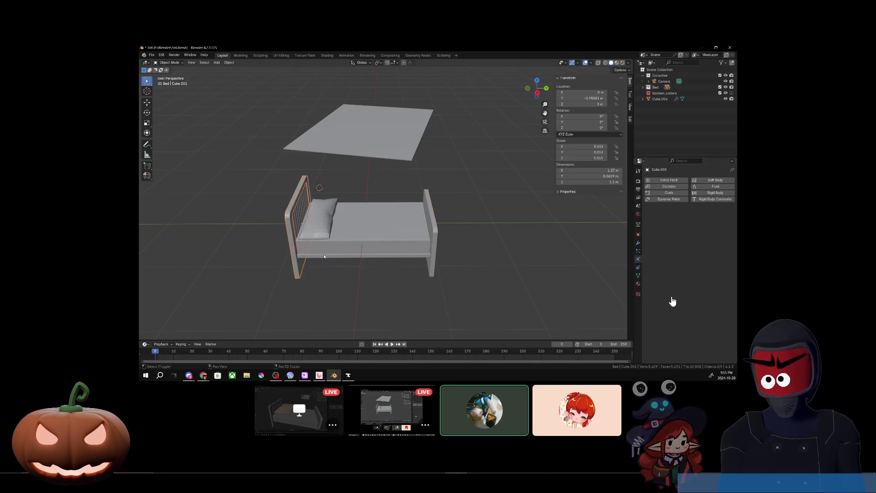
{"action": "left_click", "coordinate": [339, 255]}
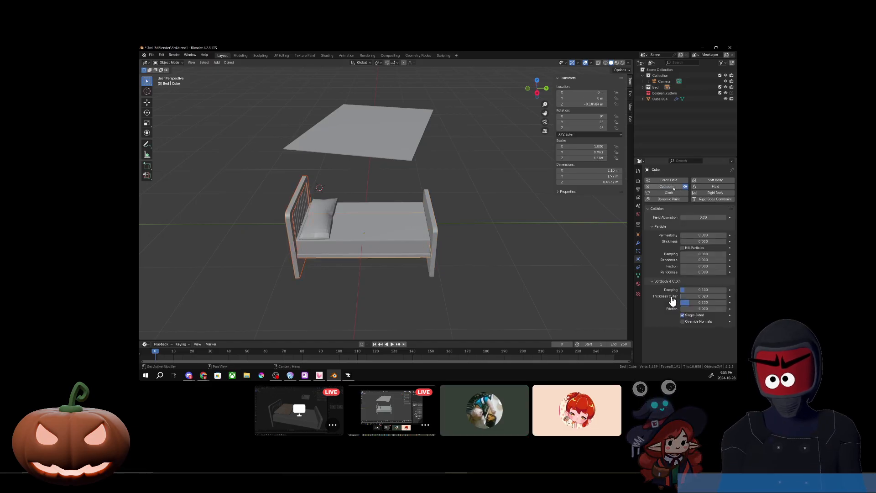
{"action": "left_click", "coordinate": [294, 212]}
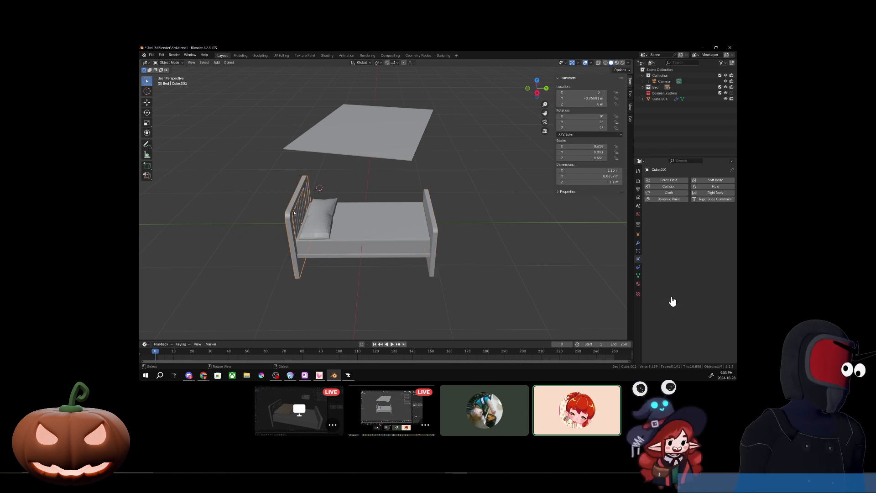
{"action": "left_click", "coordinate": [668, 186]}
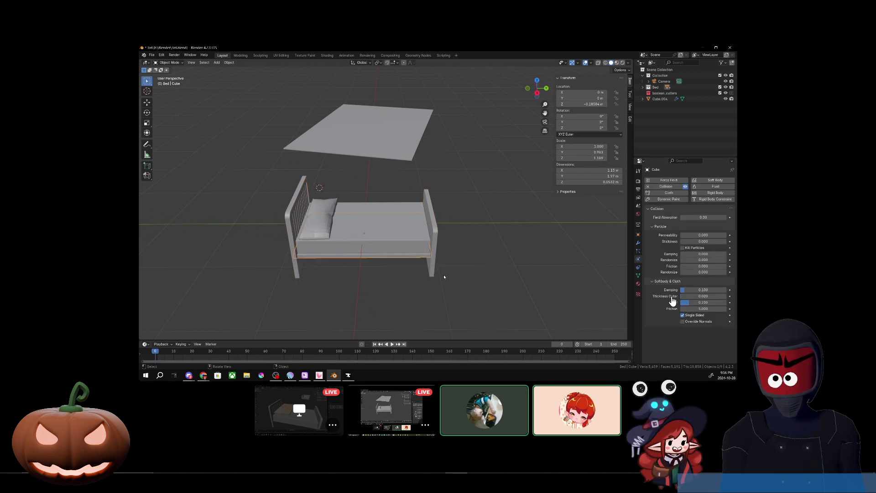
Play the cloth simulation and examine how the blanket drapes over the mattress beside the pillow
{"action": "left_click", "coordinate": [392, 344]}
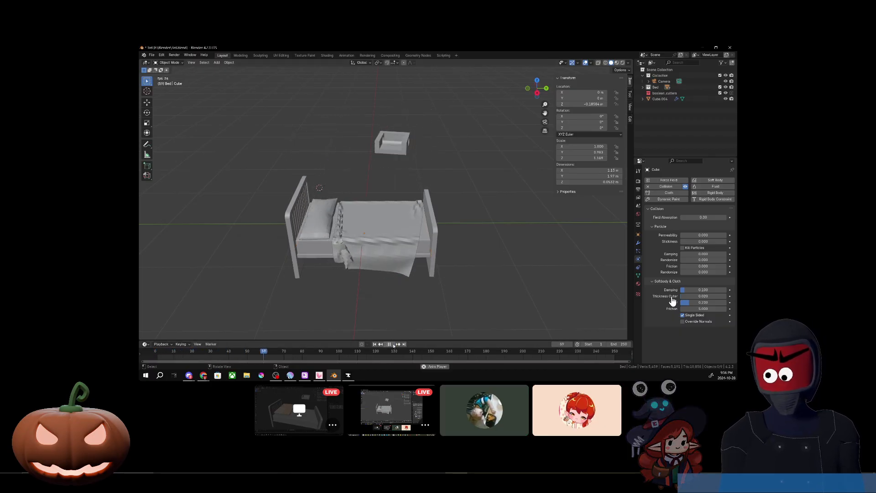
{"action": "scroll", "coordinate": [388, 272], "scroll_direction": "up", "scroll_amount": 5}
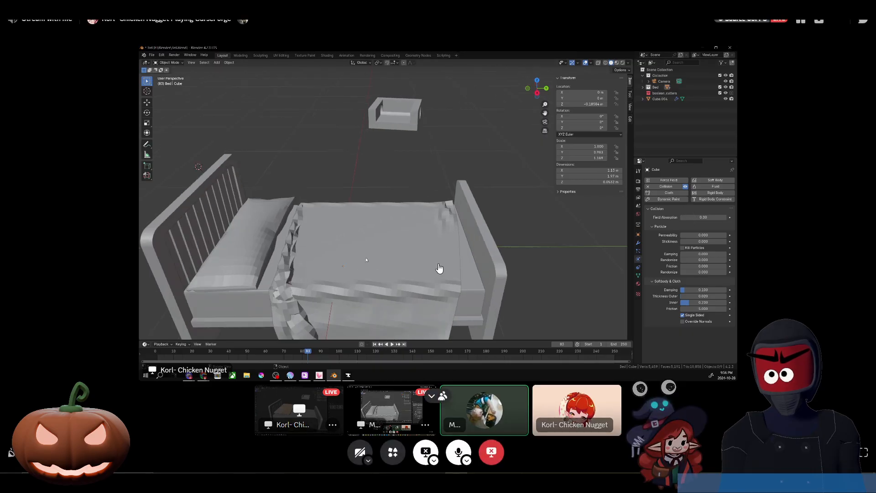
{"action": "middle_click_drag", "start_coordinate": [377, 263], "coordinate": [343, 264]}
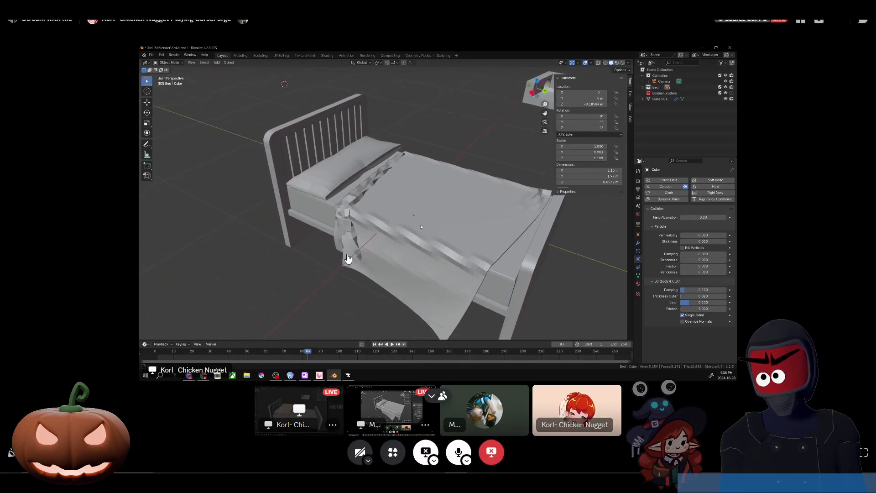
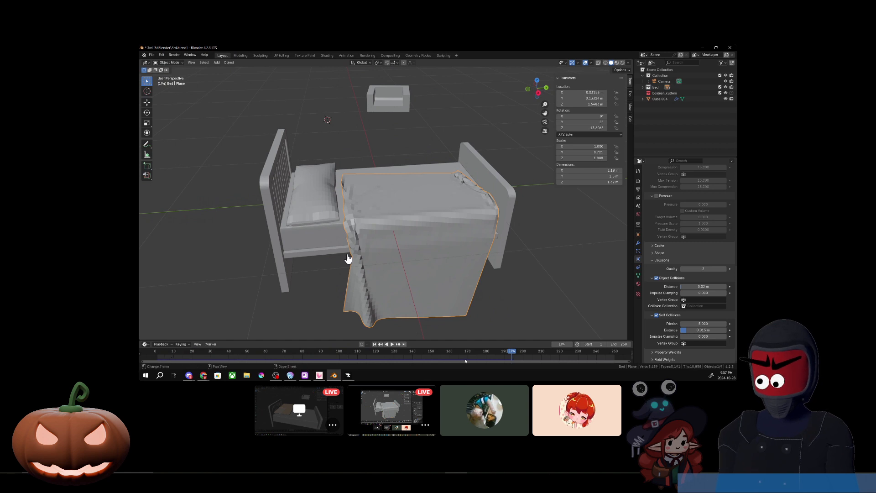
Replay the blanket simulation from an early frame and examine the drape around the foot end and long side
{"action": "left_click_drag", "start_coordinate": [512, 351], "coordinate": [194, 350]}
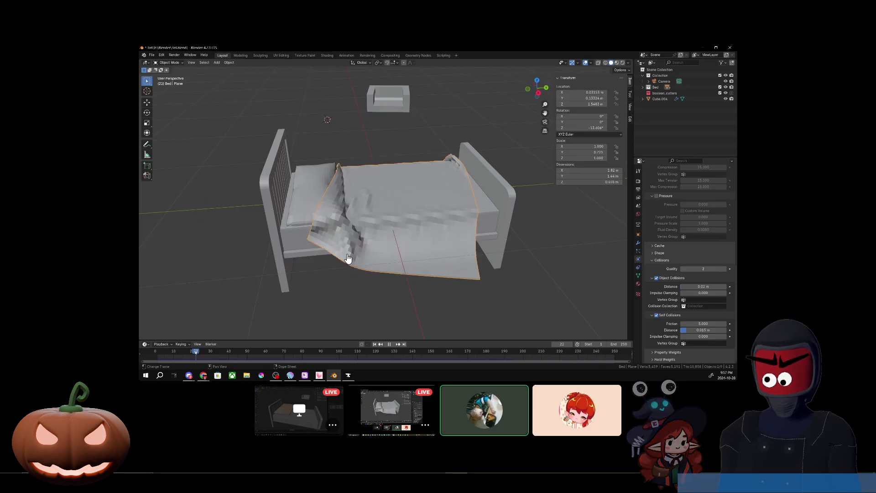
{"action": "middle_click_drag", "start_coordinate": [389, 327], "coordinate": [344, 274]}
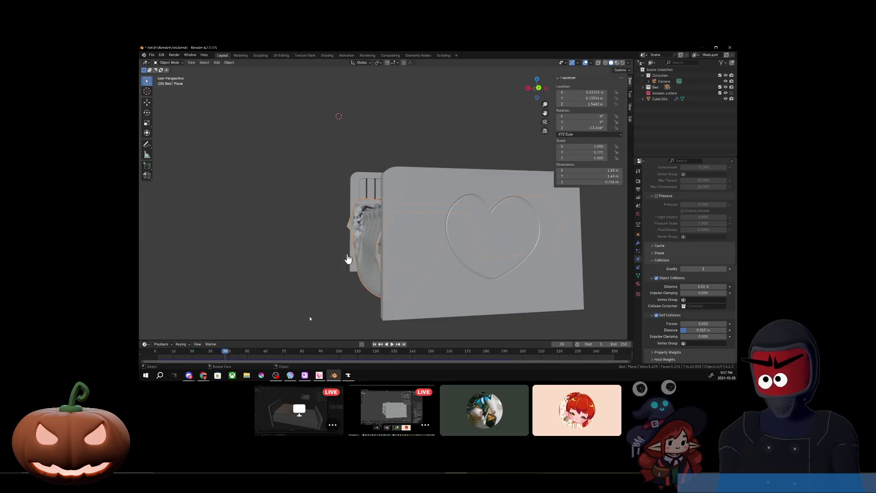
{"action": "middle_click_drag", "start_coordinate": [319, 313], "coordinate": [544, 287]}
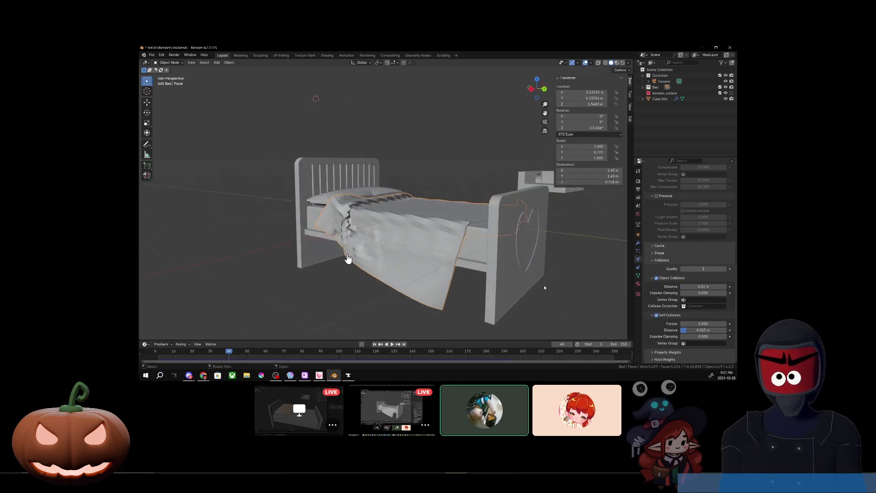
{"action": "mouse_move", "coordinate": [437, 269]}
{"action": "middle_mouse_down"}
{"action": "mouse_move", "coordinate": [467, 287]}
{"action": "mouse_move", "coordinate": [435, 268]}
{"action": "middle_mouse_up"}
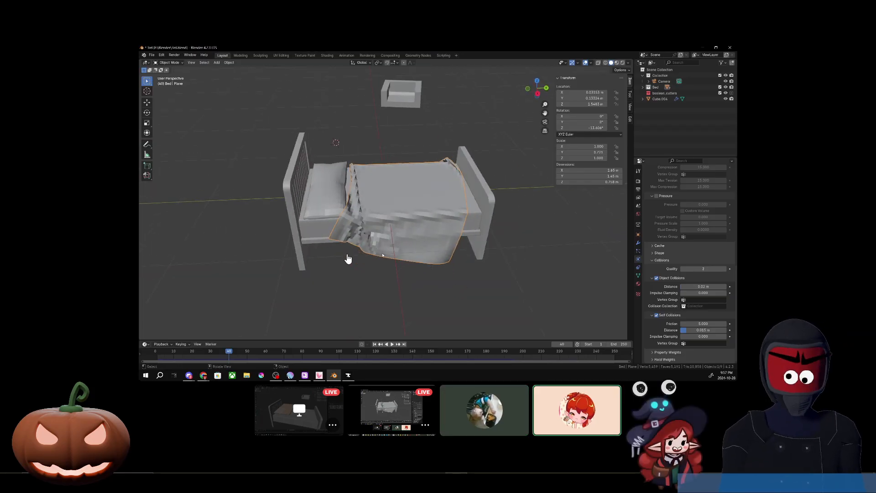
Return to the start frame and add a level 2 subdivision surface to the blanket
{"action": "key", "text": "shift+Left"}
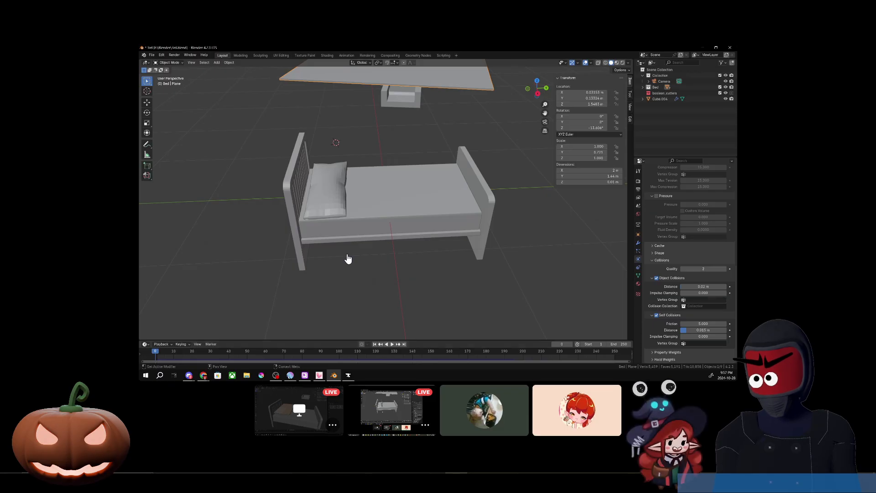
{"action": "scroll", "coordinate": [391, 204], "scroll_direction": "up", "scroll_amount": 4}
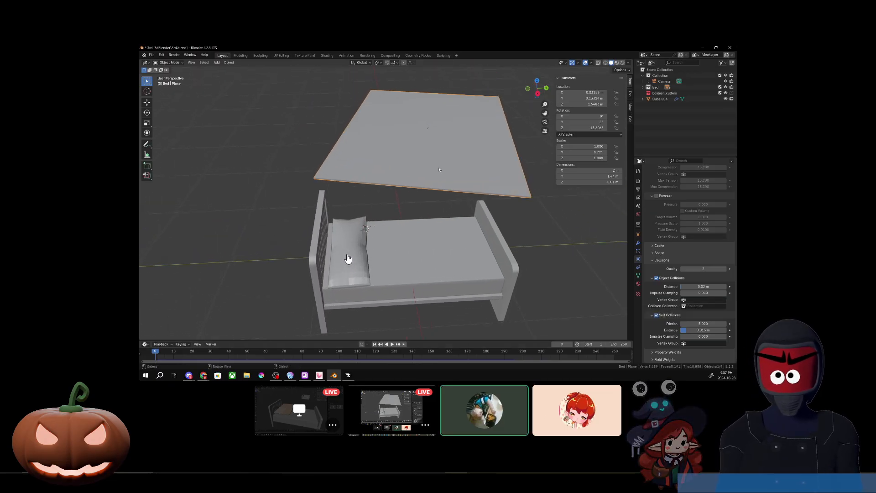
{"action": "key", "text": "ctrl+a"}
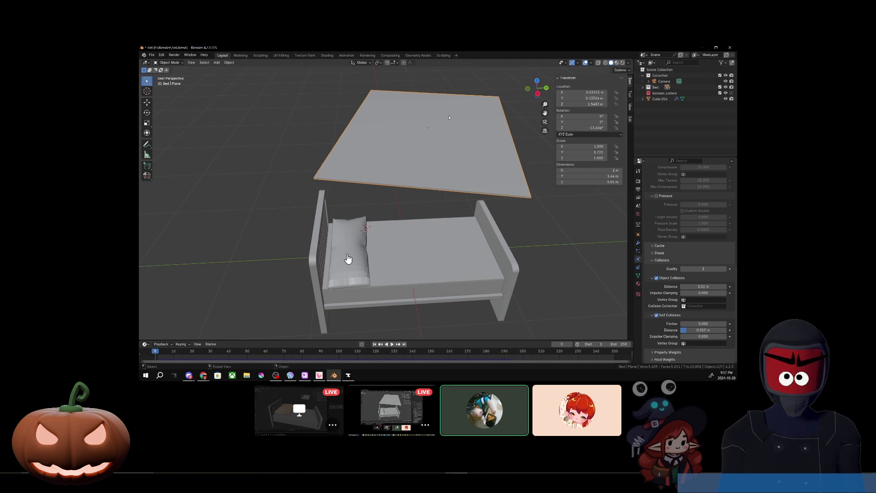
{"action": "key", "text": "ctrl+2"}
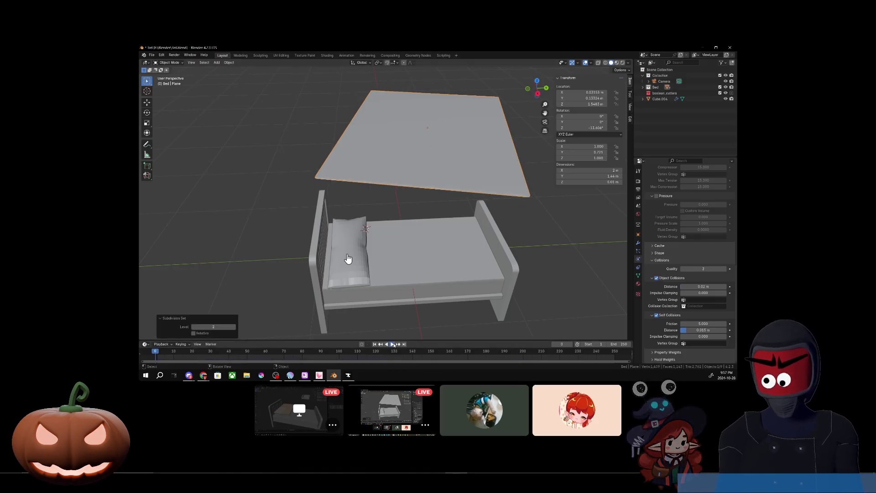
Play the subdivided blanket's cloth simulation, stop it, and examine the folds around the headboard and footboard
{"action": "key", "text": "space"}
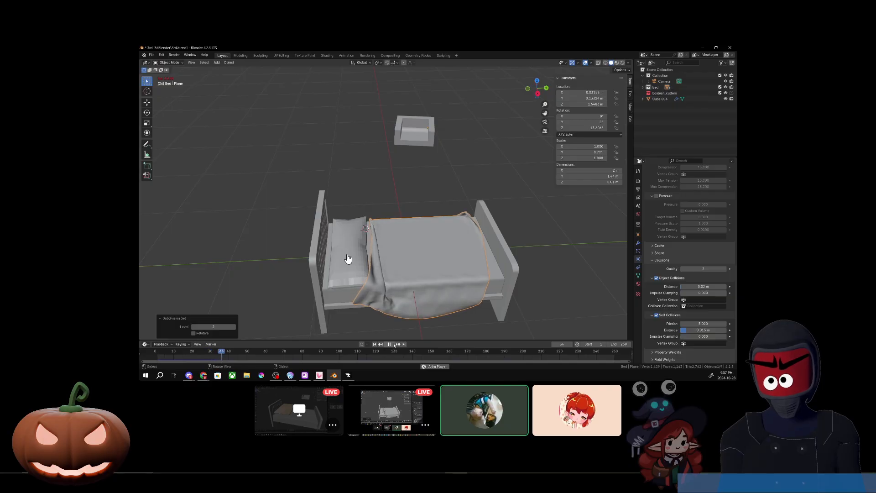
{"action": "left_click", "coordinate": [394, 345]}
{"action": "middle_click_drag", "start_coordinate": [450, 282], "coordinate": [421, 198], "text": "shift"}
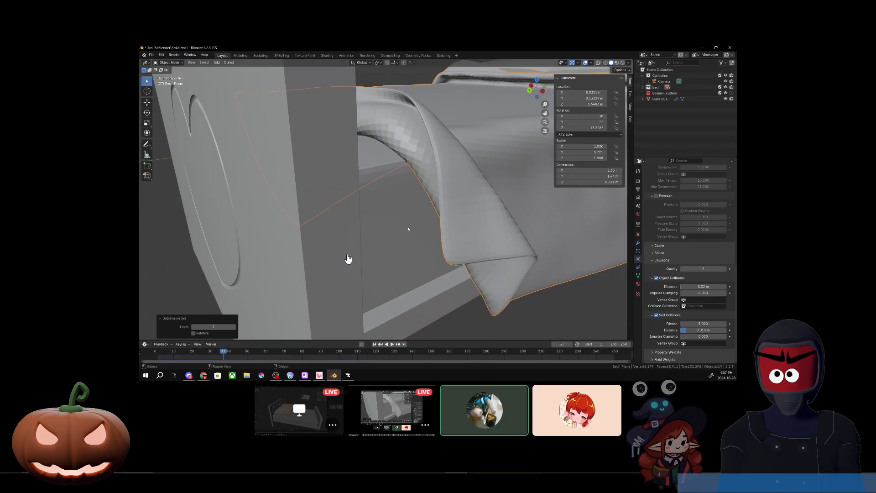
{"action": "middle_click_drag", "start_coordinate": [409, 229], "coordinate": [414, 316]}
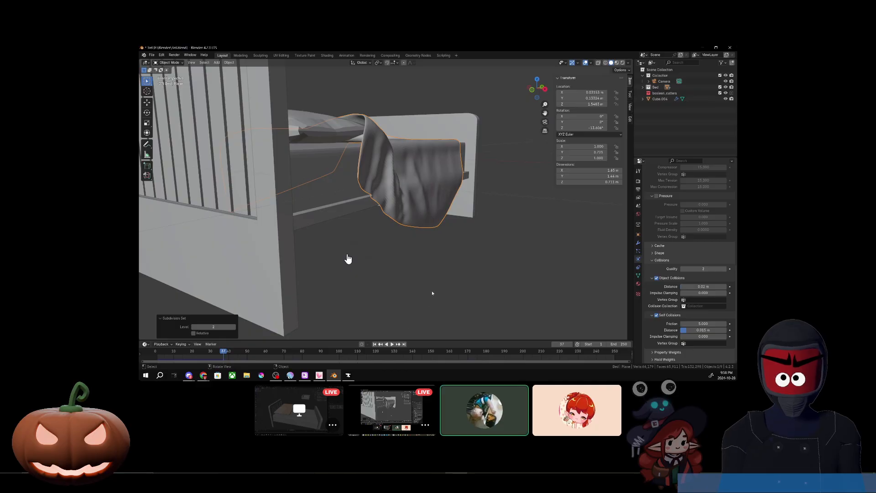
{"action": "scroll", "coordinate": [433, 293], "scroll_direction": "down", "scroll_amount": 5}
{"action": "middle_click_drag", "start_coordinate": [448, 250], "coordinate": [412, 251]}
{"action": "scroll", "coordinate": [411, 251], "scroll_direction": "up", "scroll_amount": 2}
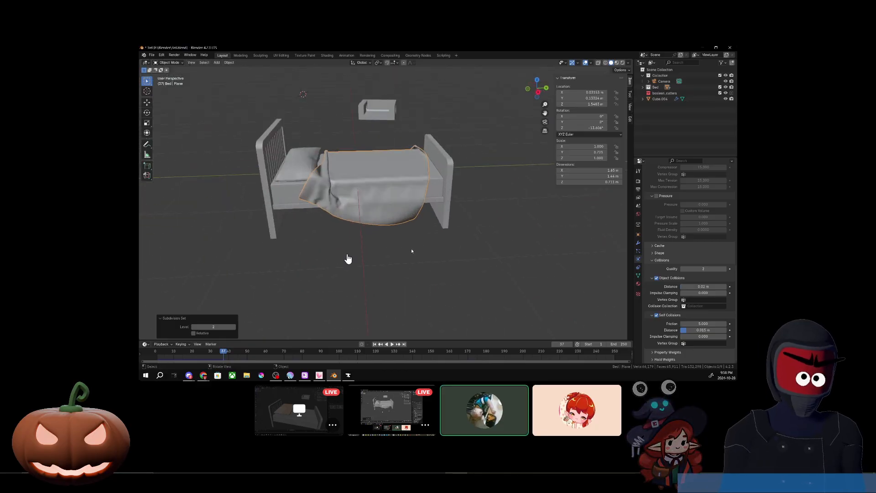
Stop the blanket simulation and return the timeline to frame 0
{"action": "key", "text": "shift+Left"}
{"action": "key", "text": "space"}
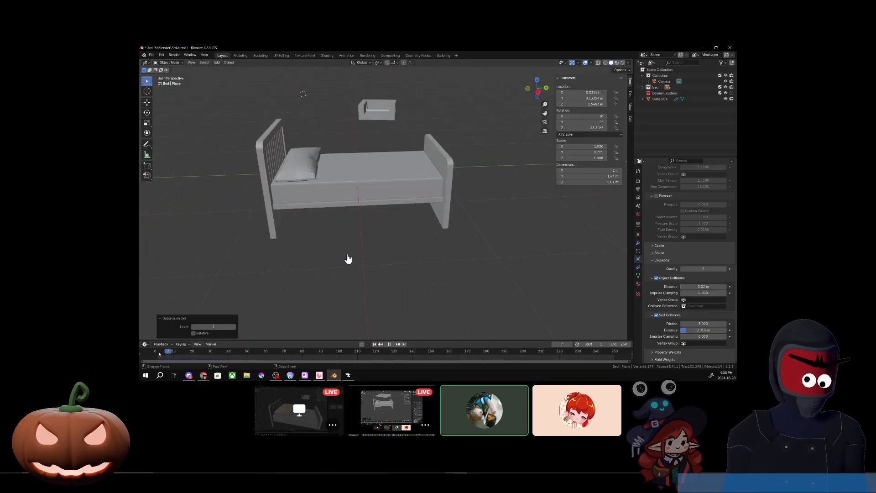
{"action": "key", "text": "Escape"}
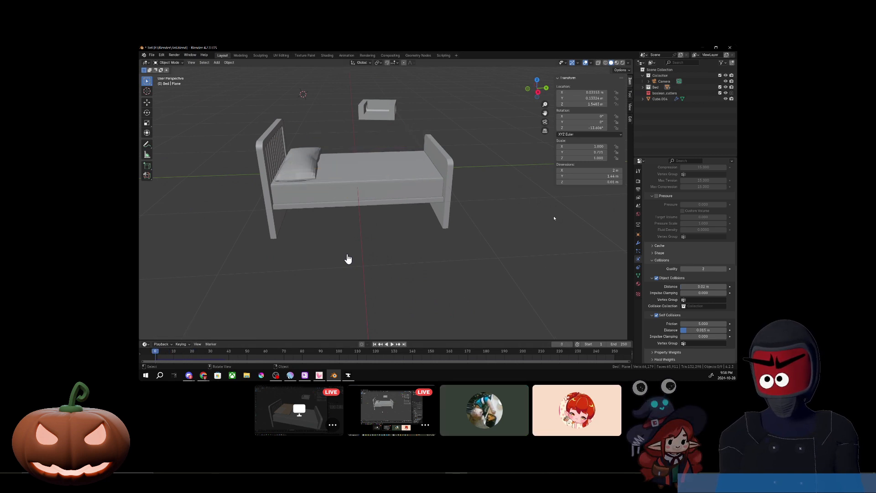
{"action": "key", "text": "ctrl+a"}
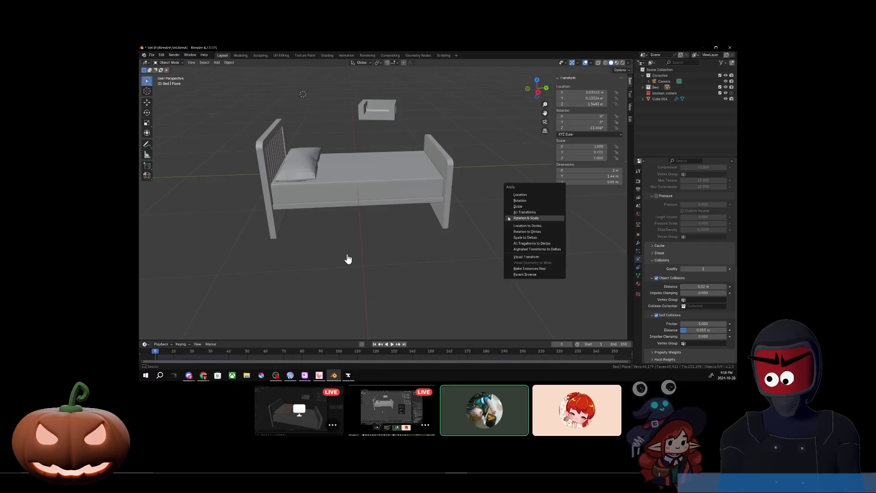
{"action": "key", "text": "Escape"}
Add a new plane and lower it about 1.57 m along Z to floor level beneath the bed
{"action": "key", "text": "shift+a"}
{"action": "mouse_move", "coordinate": [476, 232]}
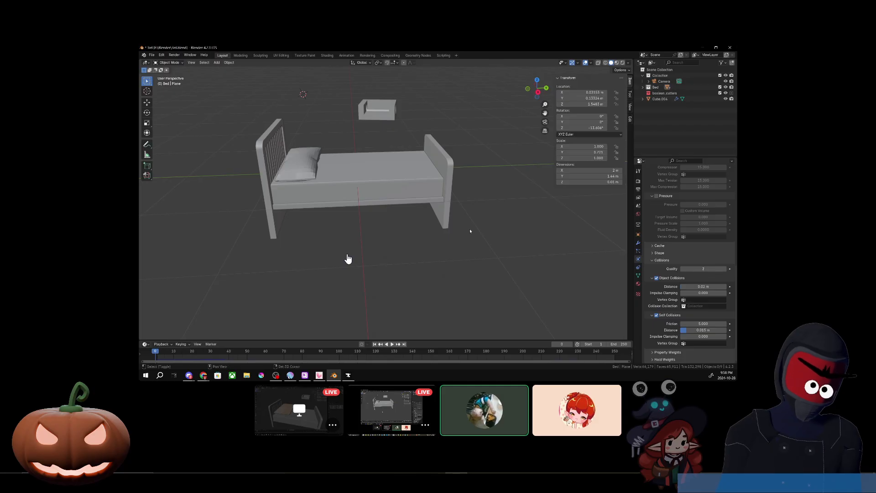
{"action": "key", "text": "shift+a"}
{"action": "left_click", "coordinate": [494, 230]}
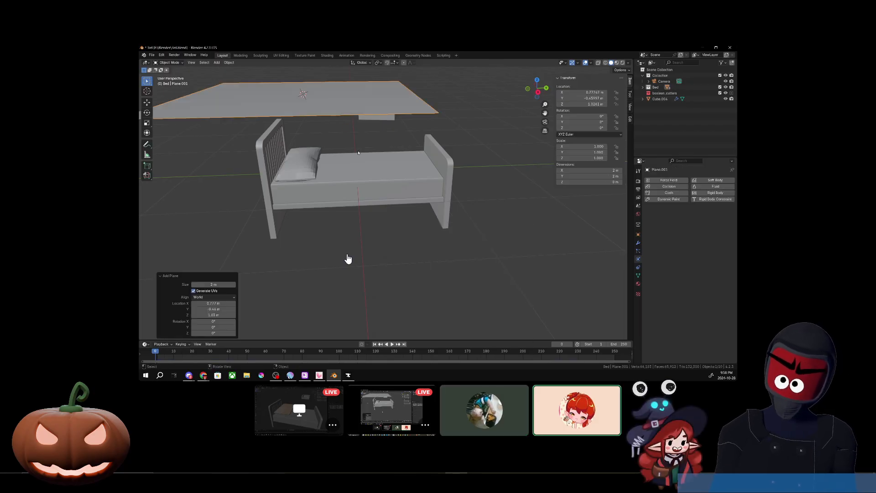
{"action": "key", "text": "g"}
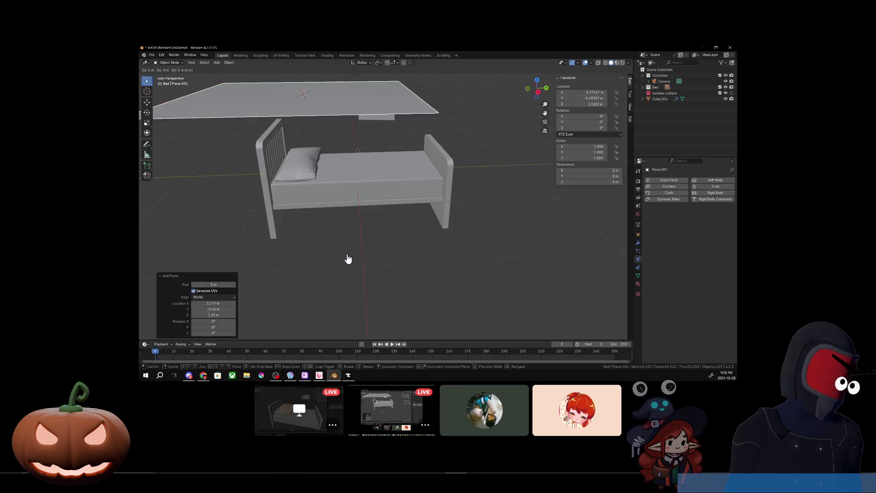
{"action": "key", "text": "z"}
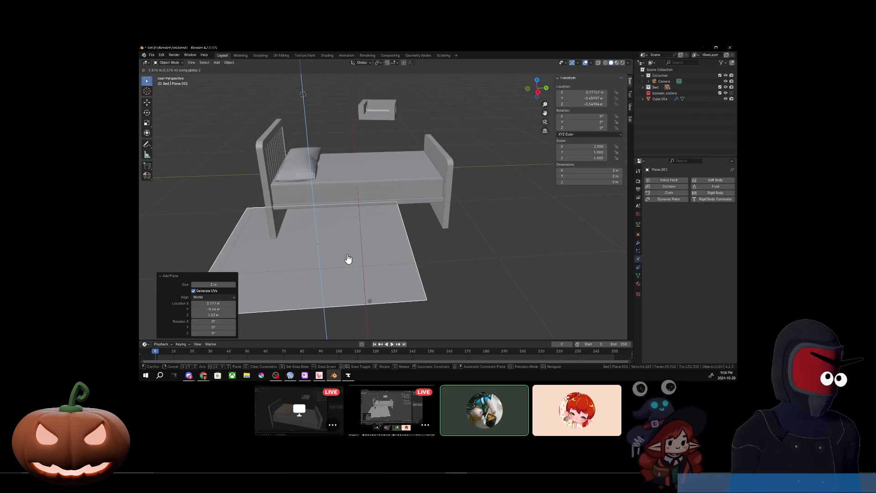
{"action": "left_click", "coordinate": [348, 258]}
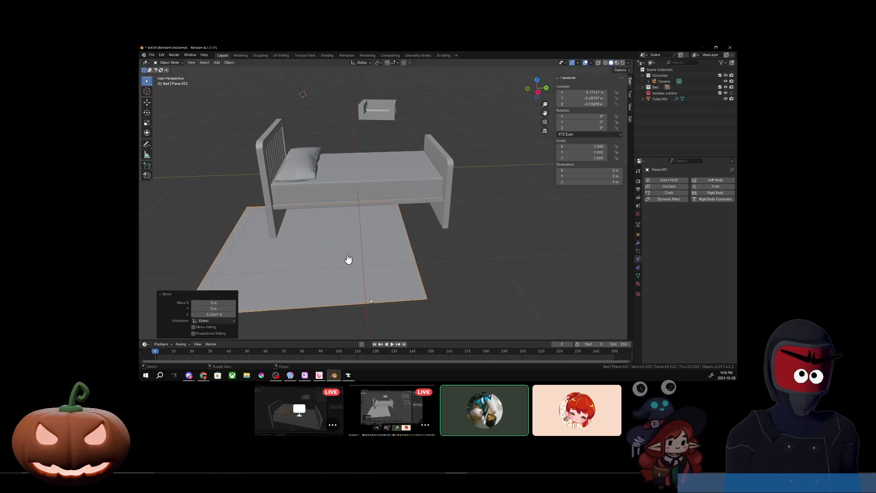
Scale the floor plane up about 2.07 times and shift it about -0.97 m along X beneath the bed
{"action": "key", "text": "s"}
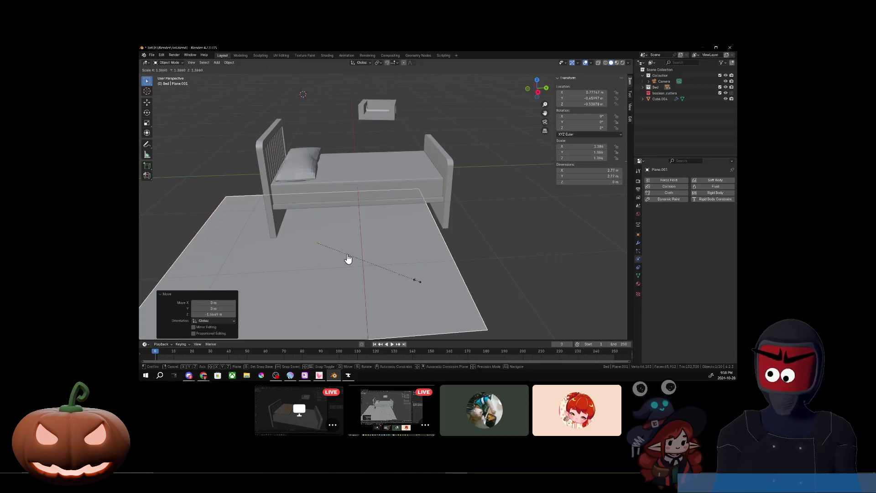
{"action": "left_click", "coordinate": [475, 264]}
{"action": "middle_click_drag", "start_coordinate": [474, 264], "coordinate": [406, 270]}
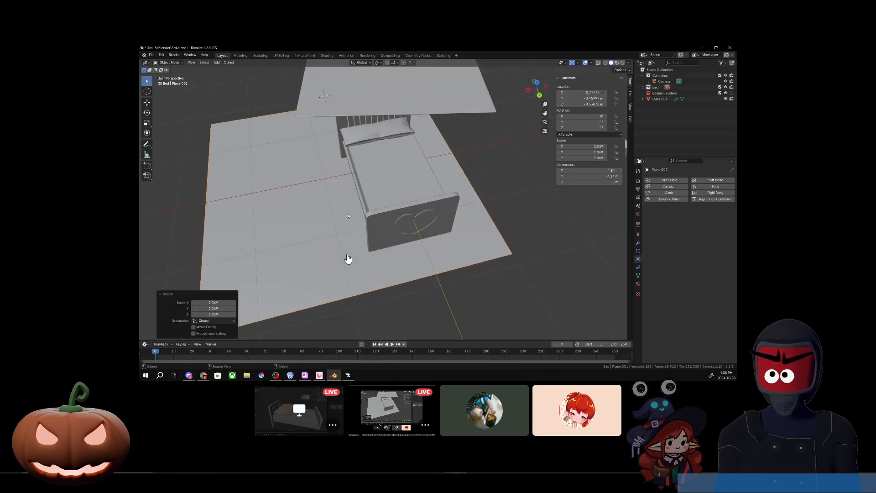
{"action": "key", "text": "g"}
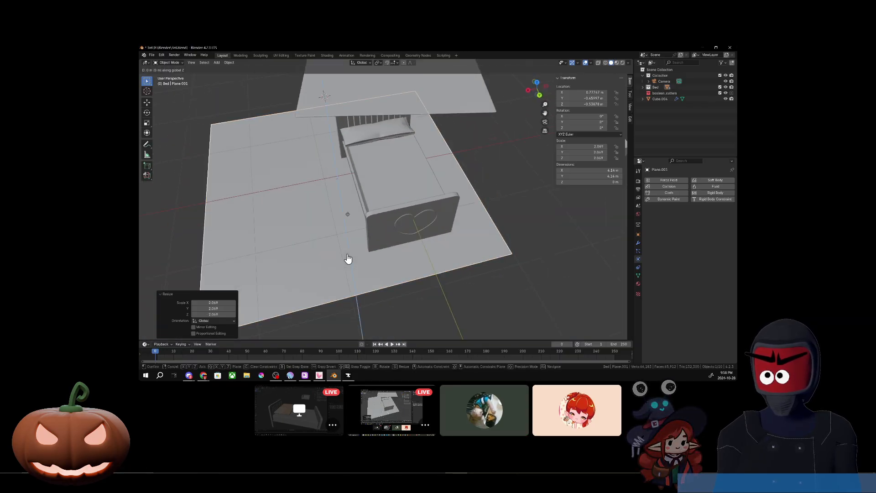
{"action": "left_click", "coordinate": [405, 205]}
Add collision physics to the floor plane and move it about 0.6 m along Y to centre it under the bed
{"action": "left_click", "coordinate": [673, 187]}
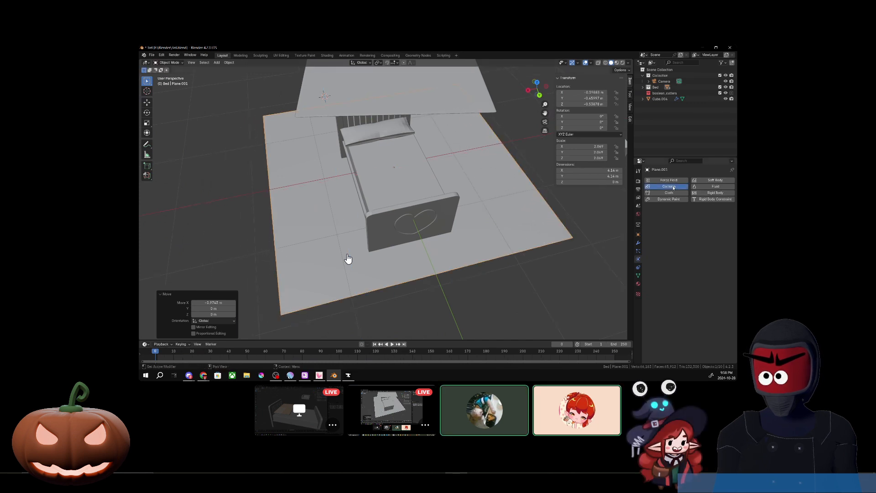
{"action": "mouse_move", "coordinate": [381, 212]}
{"action": "middle_mouse_down"}
{"action": "mouse_move", "coordinate": [435, 197]}
{"action": "mouse_move", "coordinate": [379, 219]}
{"action": "middle_mouse_up"}
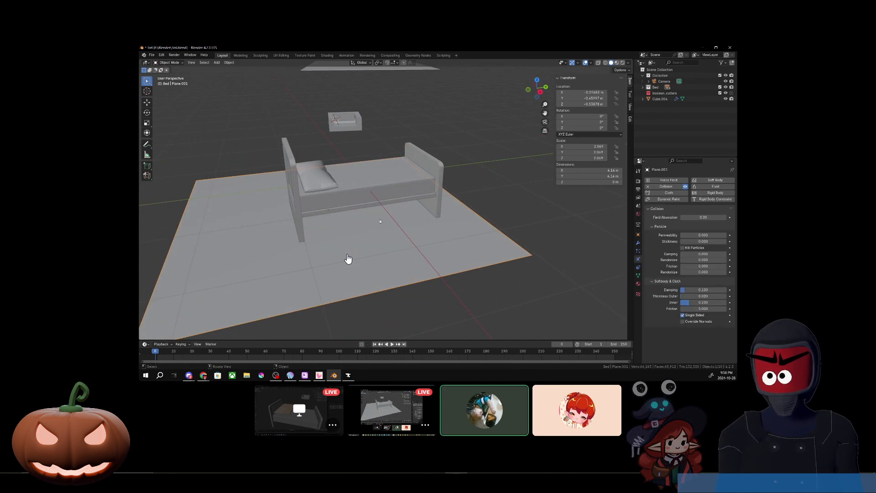
{"action": "key", "text": "g"}
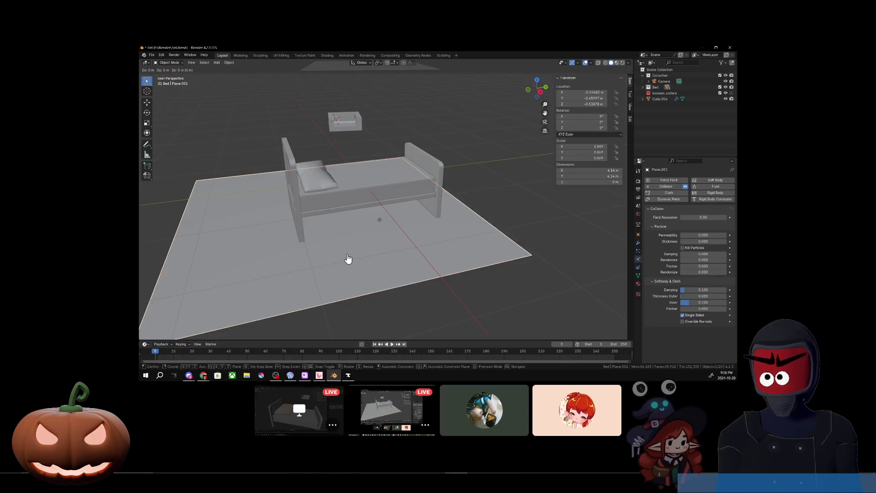
{"action": "key", "text": "y"}
{"action": "left_click", "coordinate": [494, 186]}
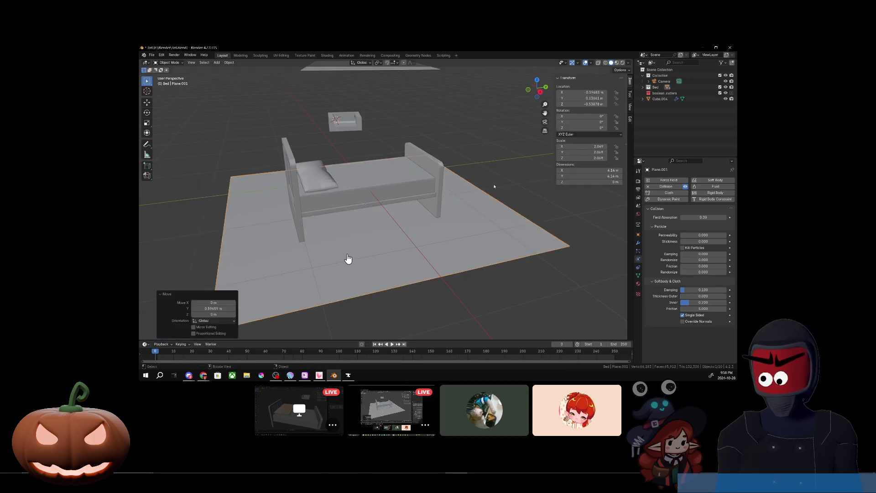
Play the blanket's cloth simulation to frame 66 with the floor plane in place and examine the drape
{"action": "middle_click_drag", "start_coordinate": [494, 186], "coordinate": [411, 274]}
{"action": "key", "text": "space"}
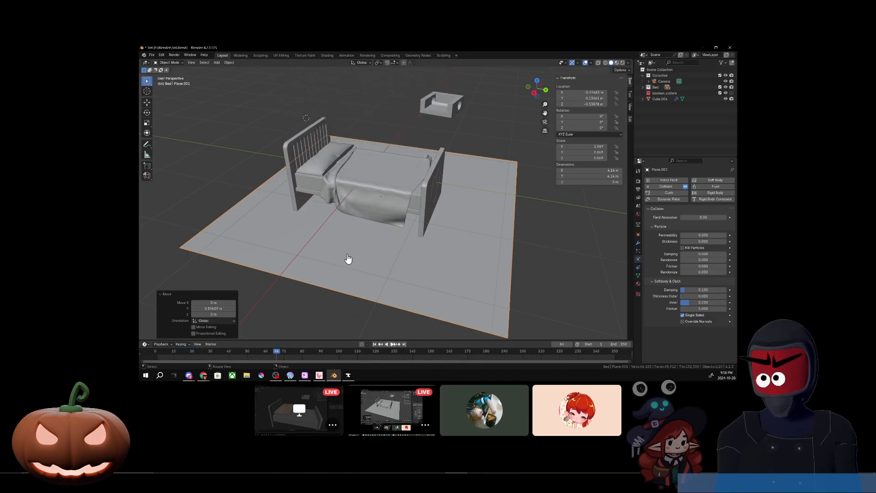
{"action": "middle_click_drag", "start_coordinate": [409, 254], "coordinate": [604, 270]}
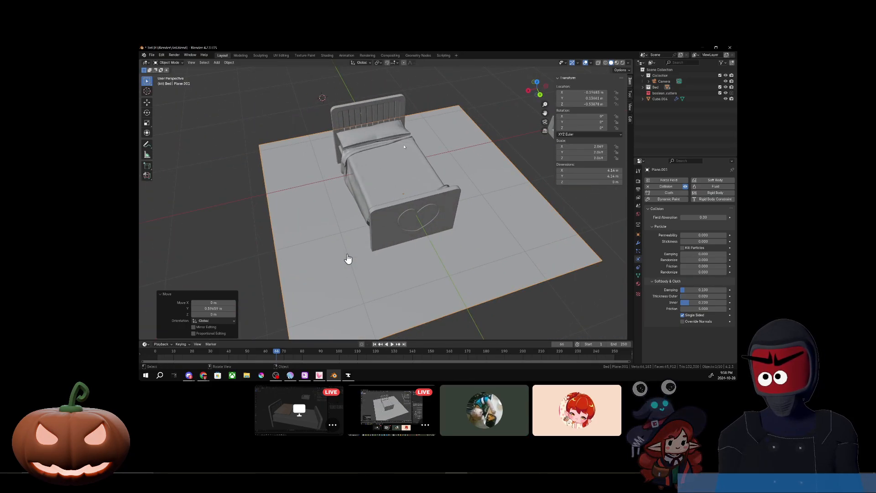
{"action": "middle_click_drag", "start_coordinate": [323, 180], "coordinate": [373, 223], "text": "shift"}
{"action": "scroll", "coordinate": [357, 222], "scroll_direction": "up", "scroll_amount": 2}
Try to tilt the pillow about the X axis against the headboard, and undo the rotation
{"action": "left_click", "coordinate": [397, 163]}
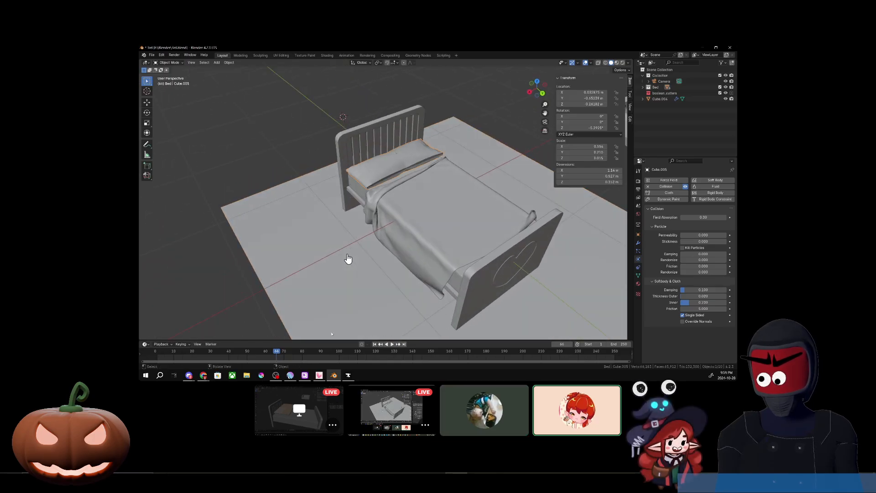
{"action": "key", "text": "r"}
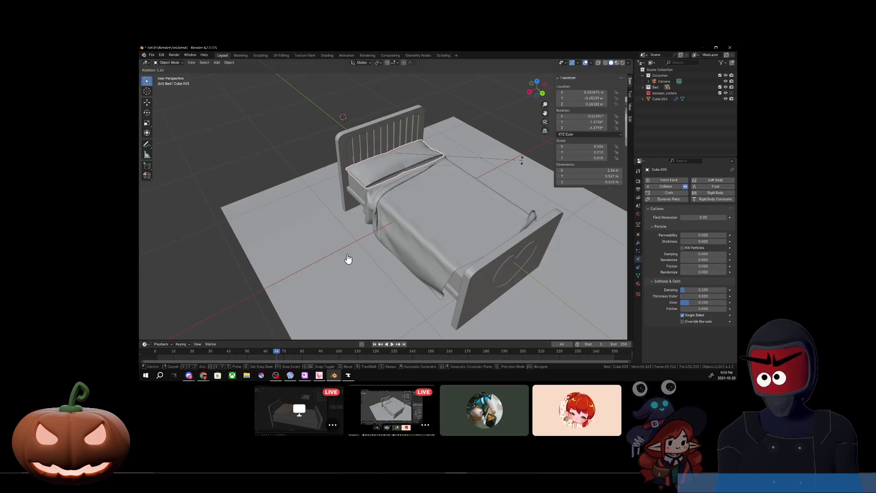
{"action": "key", "text": "y"}
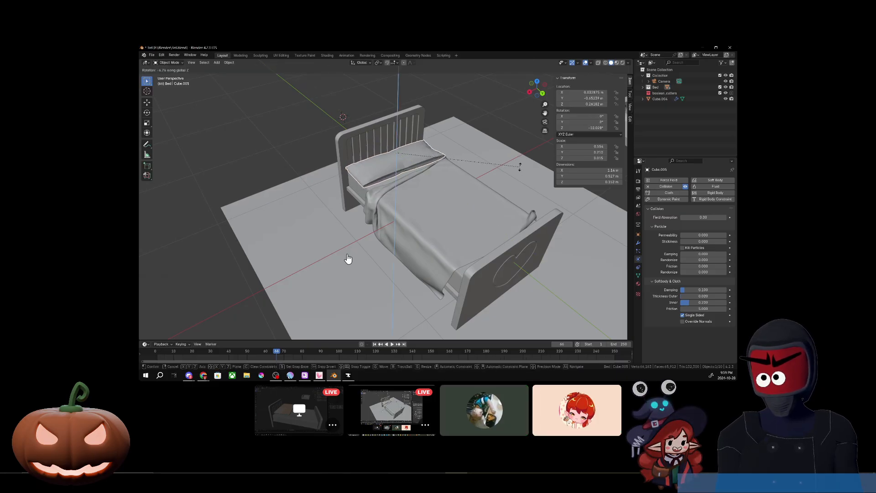
{"action": "key", "text": "x"}
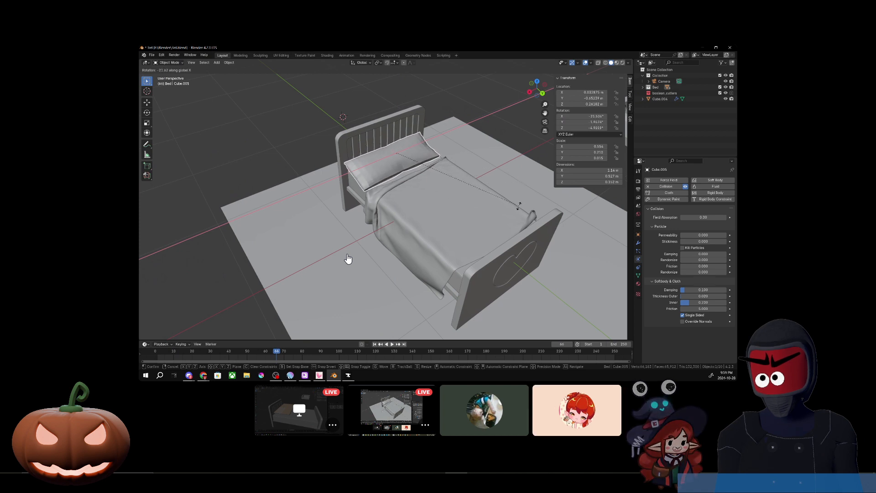
{"action": "middle_click_drag", "start_coordinate": [375, 224], "coordinate": [418, 192]}
{"action": "key", "text": "g"}
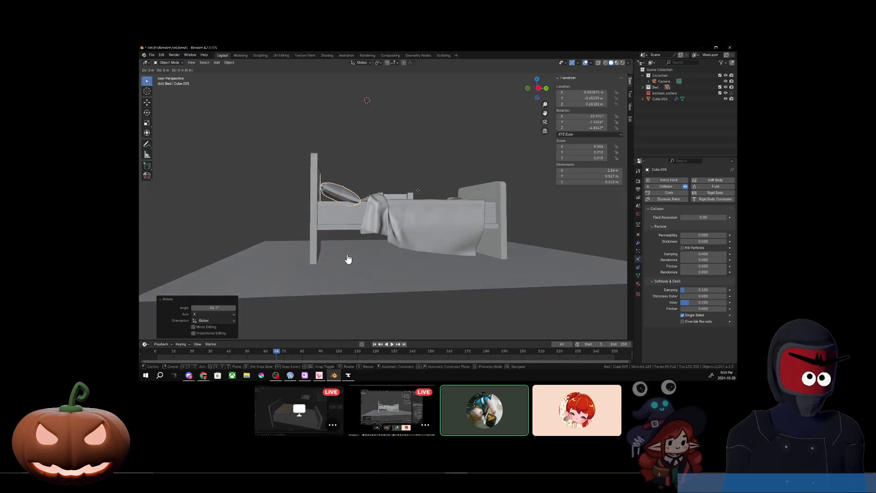
{"action": "key", "text": "Escape"}
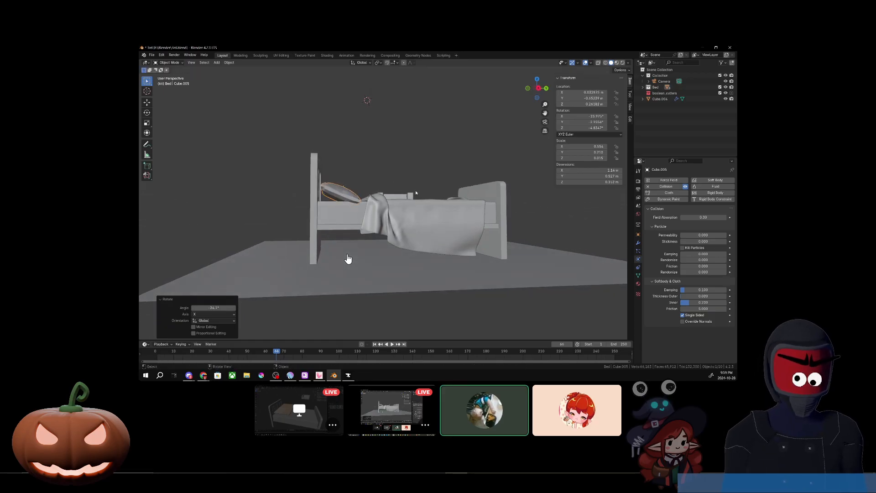
{"action": "key", "text": "ctrl+z"}
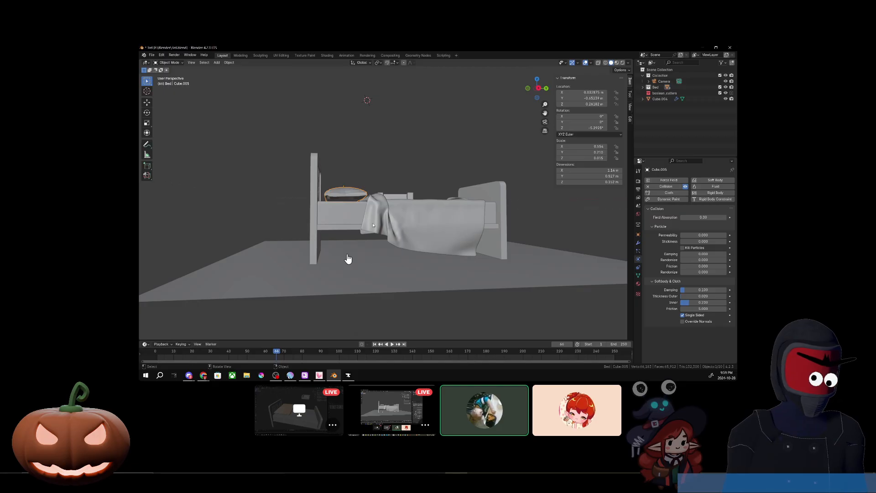
Move the pillow about 0.07 m toward the headboard and slightly down onto the mattress
{"action": "middle_click_drag", "start_coordinate": [372, 225], "coordinate": [372, 225]}
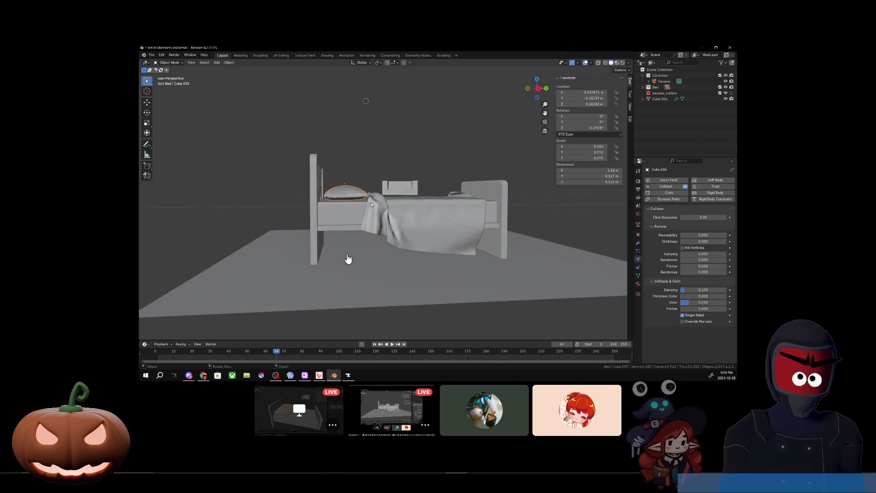
{"action": "middle_click_drag", "start_coordinate": [348, 259], "coordinate": [348, 257]}
{"action": "key", "text": "g"}
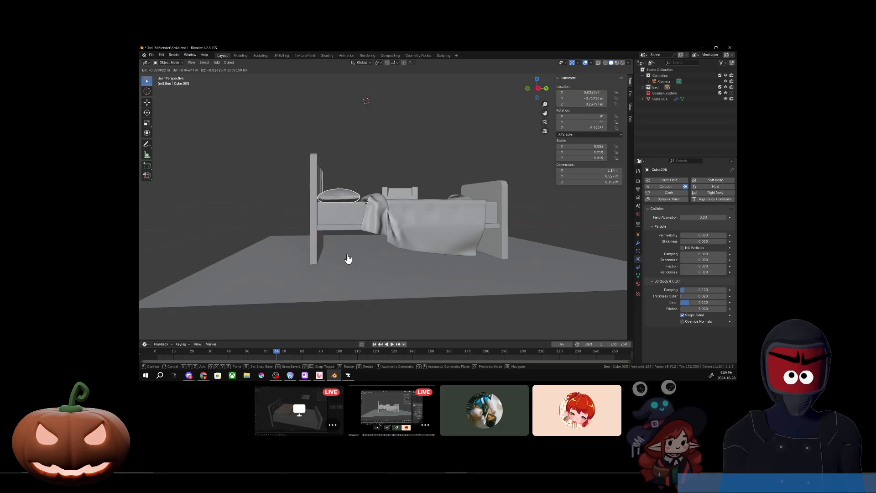
{"action": "left_click", "coordinate": [348, 259]}
Remove the collision physics from the small couch-like object behind the bed
{"action": "middle_click_drag", "start_coordinate": [348, 259], "coordinate": [348, 258]}
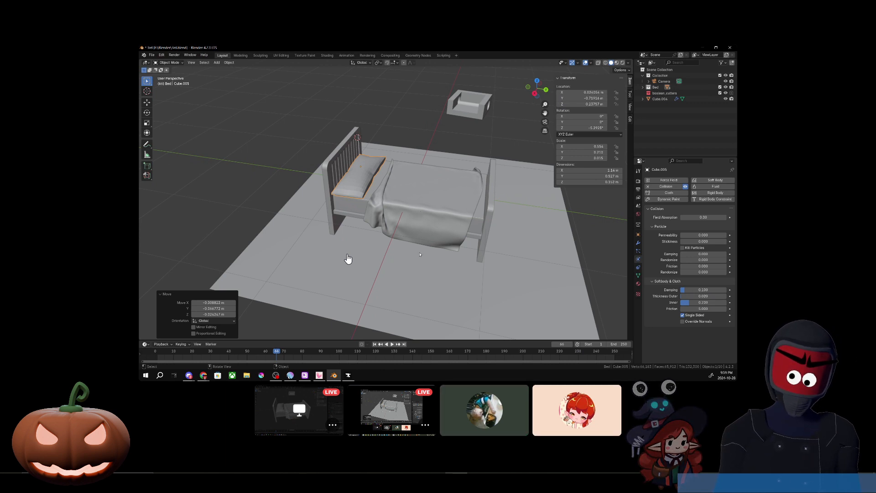
{"action": "left_click", "coordinate": [474, 113]}
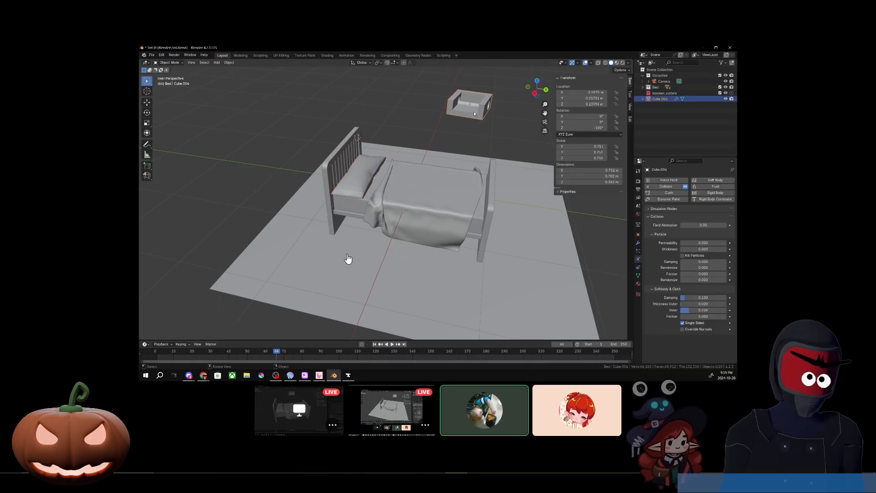
{"action": "left_click", "coordinate": [648, 216]}
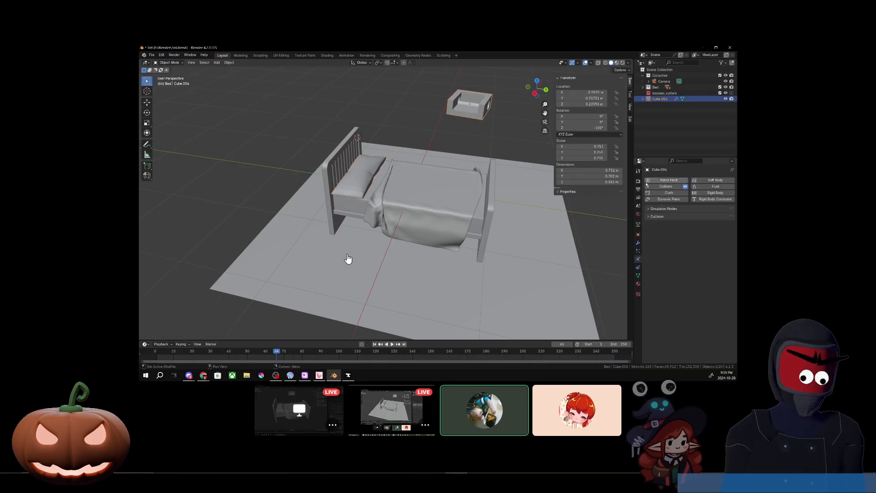
{"action": "left_click", "coordinate": [665, 187]}
Move the small couch about 3.34 m along X toward the bed and lower it about 0.62 m to the floor
{"action": "key", "text": "g"}
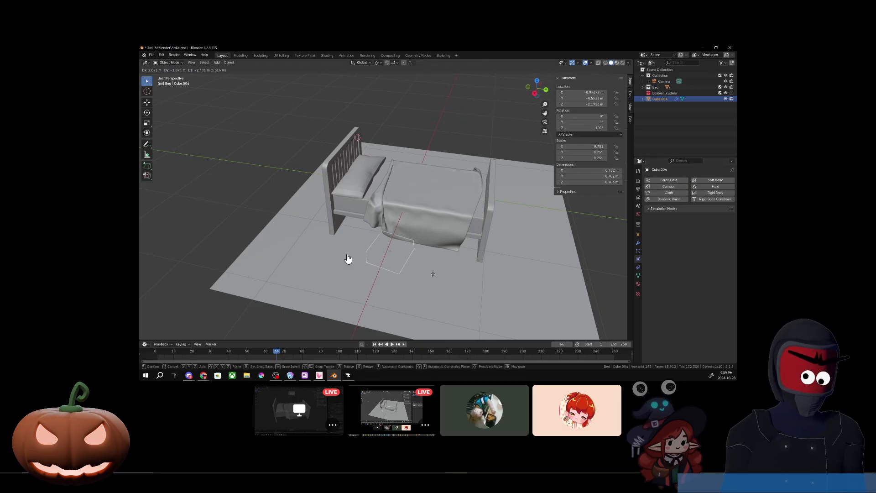
{"action": "key", "text": "z"}
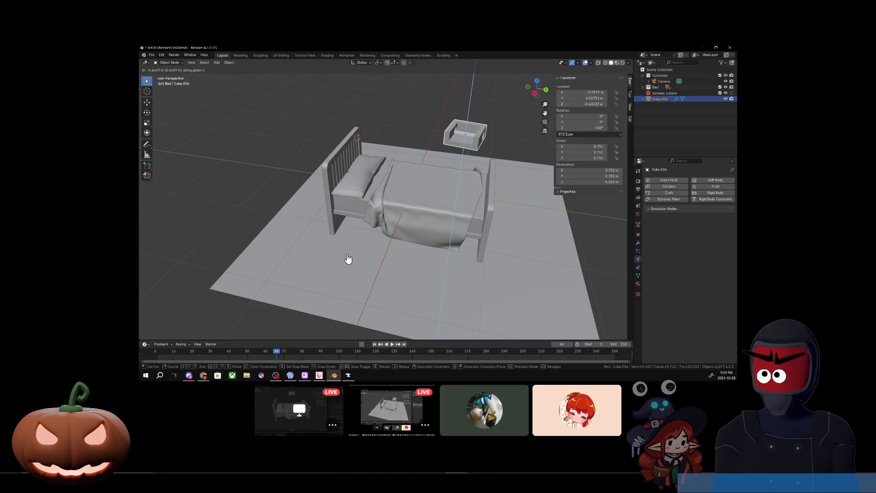
{"action": "key", "text": "y"}
{"action": "key", "text": "x"}
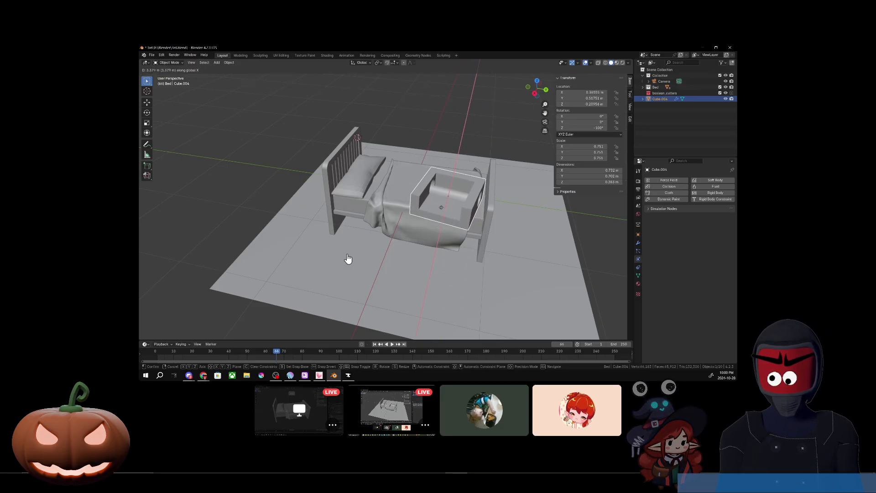
{"action": "left_click", "coordinate": [442, 208]}
{"action": "key", "text": "g"}
{"action": "key", "text": "z"}
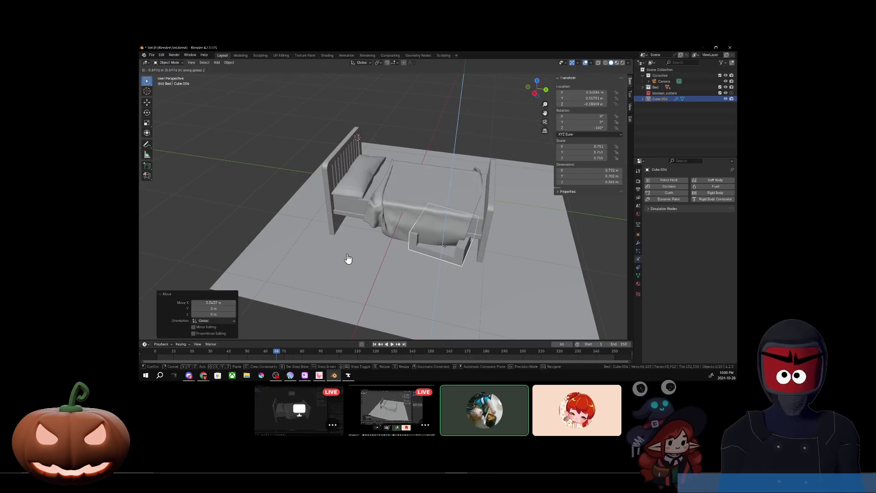
{"action": "left_click", "coordinate": [347, 259]}
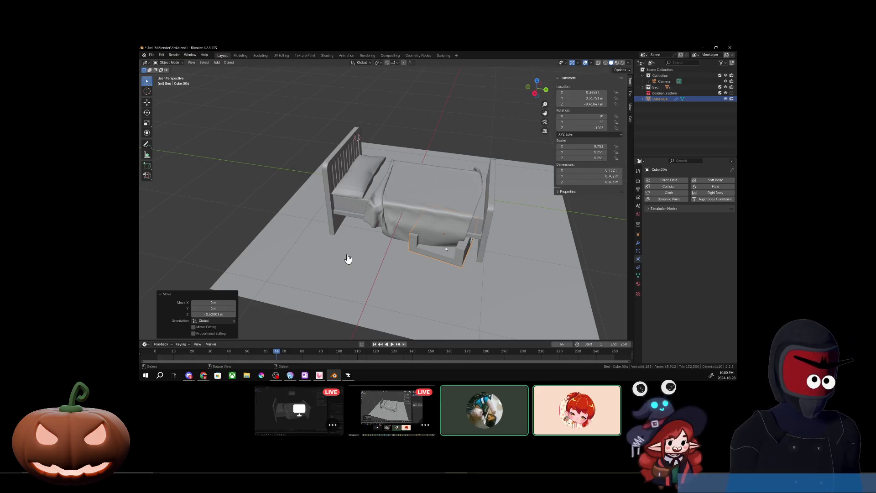
Place the small couch beside the bed's foot end, shifting it about 0.49 m along X and a net 0.48 m along Y
{"action": "key", "text": "g"}
{"action": "key", "text": "y"}
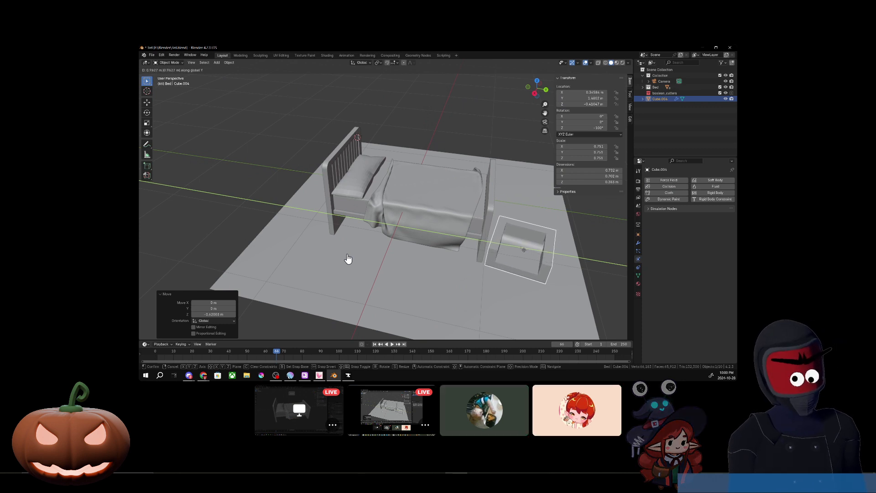
{"action": "left_click", "coordinate": [524, 250]}
{"action": "key", "text": "g"}
{"action": "key", "text": "z"}
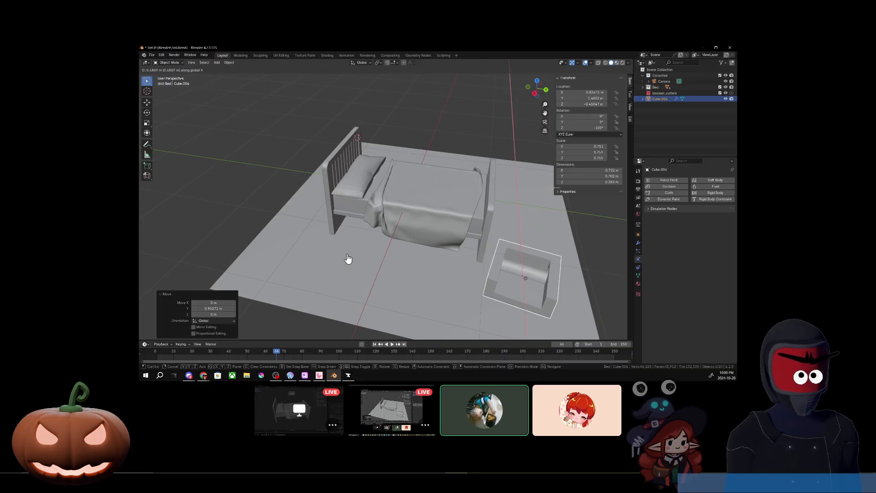
{"action": "left_click", "coordinate": [526, 280]}
{"action": "key", "text": "g"}
{"action": "key", "text": "y"}
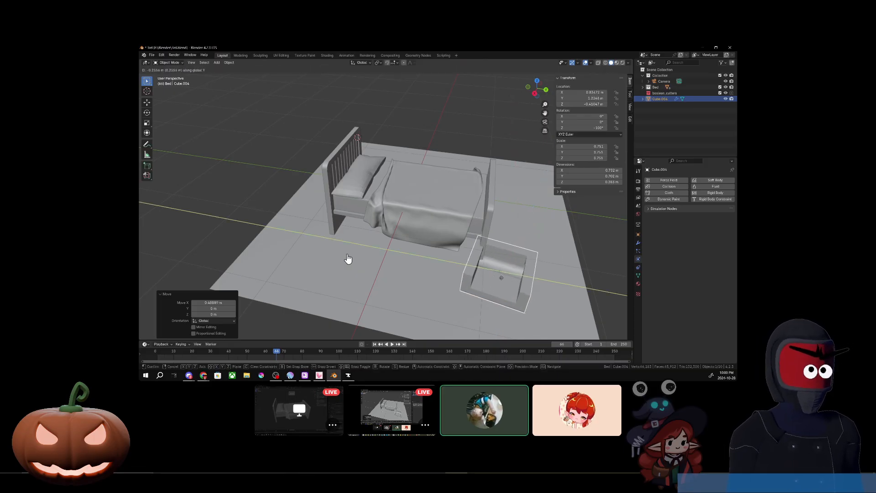
{"action": "left_click", "coordinate": [481, 276]}
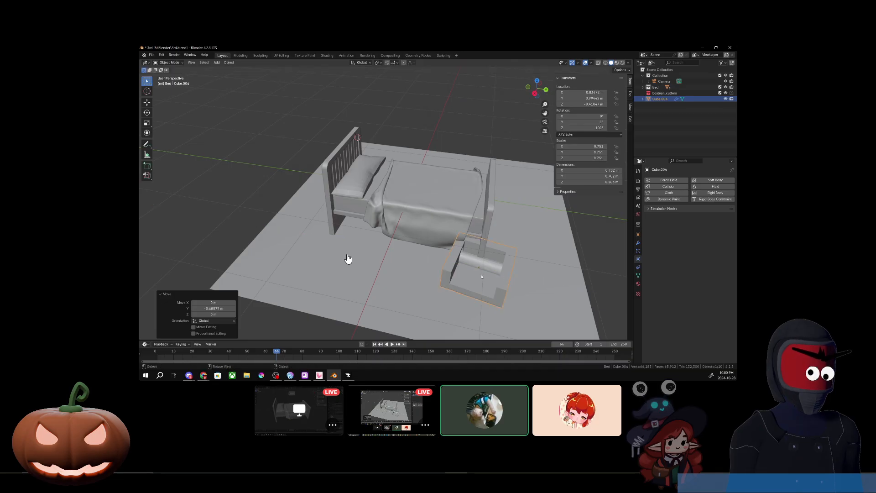
Move the small couch about 0.17 m along X, farther from the bed, and deselect it
{"action": "key", "text": "g"}
{"action": "key", "text": "x"}
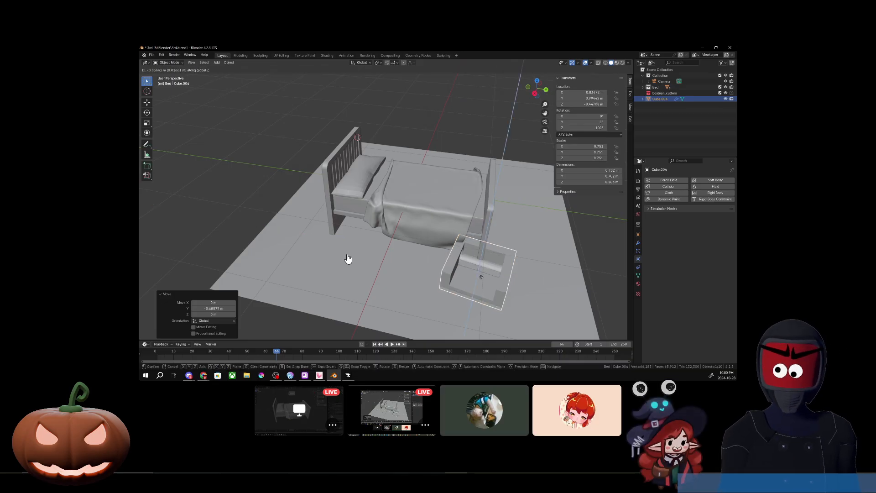
{"action": "left_click", "coordinate": [481, 287]}
{"action": "middle_click_drag", "start_coordinate": [476, 288], "coordinate": [466, 262]}
{"action": "left_click", "coordinate": [218, 155]}
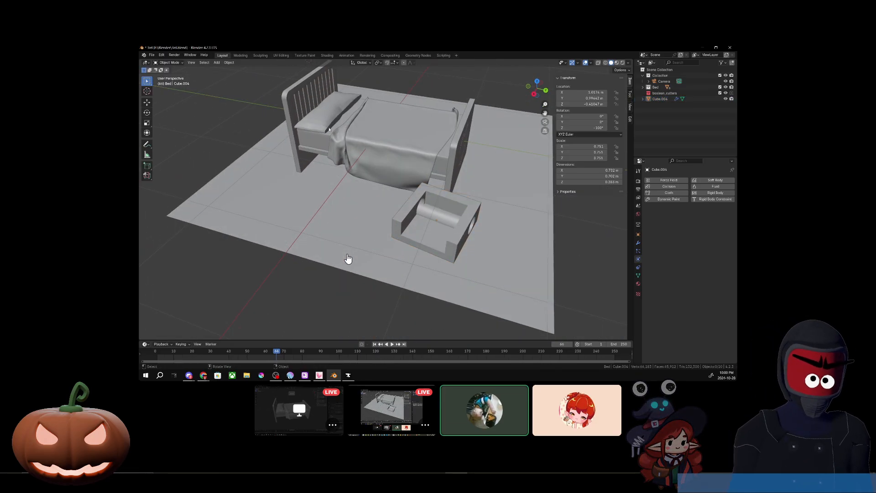
Apply the Collision modifiers of the pillow and of the bed base
{"action": "left_click", "coordinate": [326, 114]}
{"action": "middle_click_drag", "start_coordinate": [293, 201], "coordinate": [348, 273], "text": "shift"}
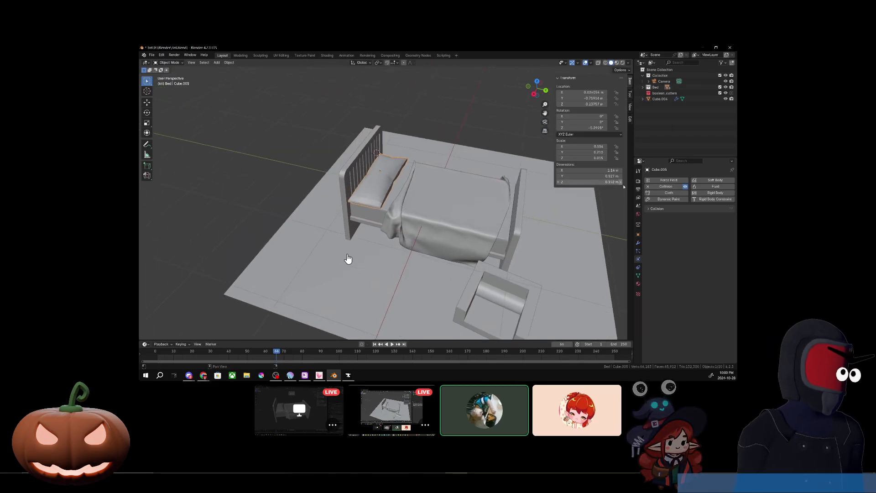
{"action": "left_click", "coordinate": [638, 242]}
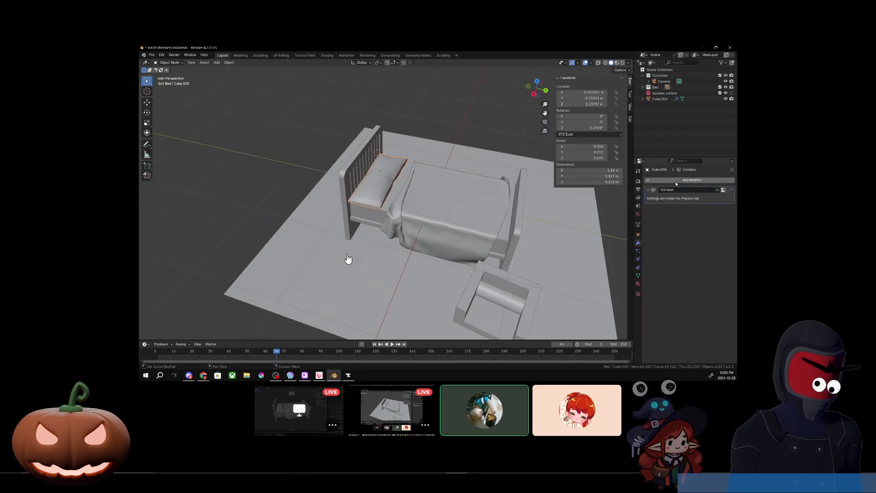
{"action": "key", "text": "ctrl+a"}
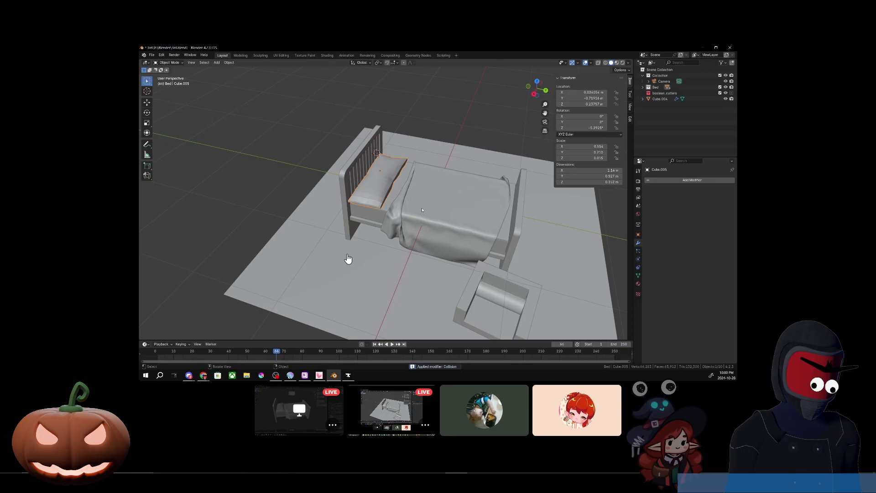
{"action": "left_click", "coordinate": [370, 216]}
{"action": "left_click", "coordinate": [364, 225]}
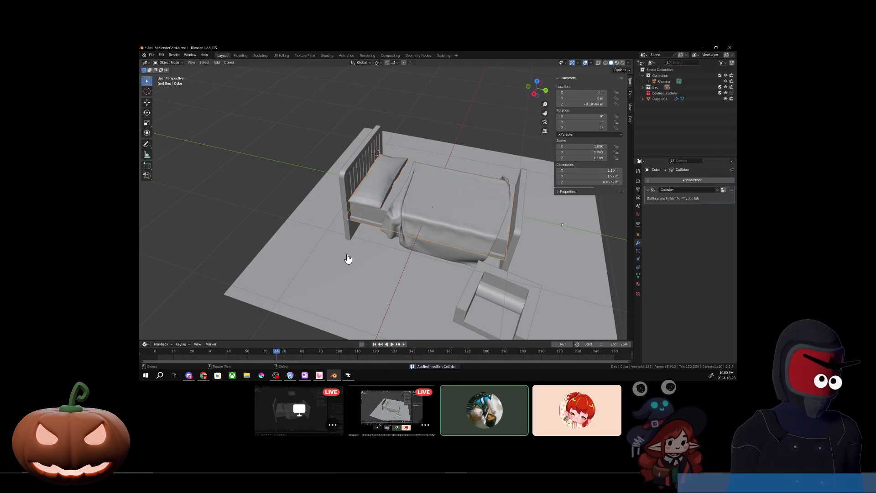
{"action": "key", "text": "ctrl+a"}
Apply the blanket's Cloth, Solidify and Subdivision modifiers
{"action": "left_click", "coordinate": [474, 210]}
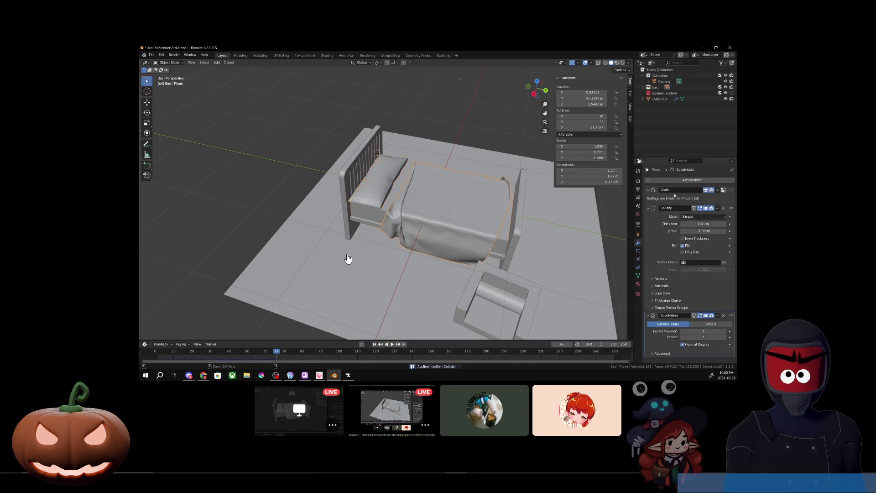
{"action": "key", "text": "ctrl+a"}
{"action": "key", "text": "ctrl+a"}
{"action": "key", "text": "ctrl+a"}
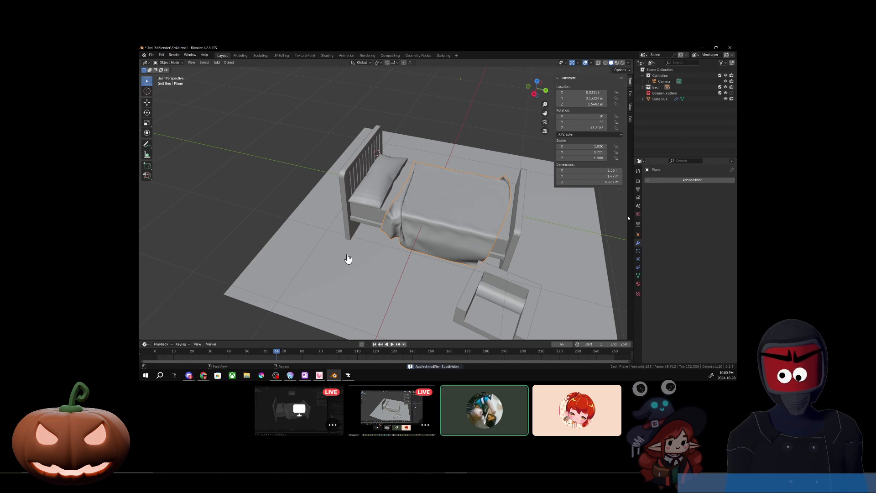
Apply the Collision modifiers of the footboard, the headboard bars and the headboard frame
{"action": "left_click", "coordinate": [500, 245]}
{"action": "left_click", "coordinate": [516, 235]}
{"action": "key", "text": "ctrl+a"}
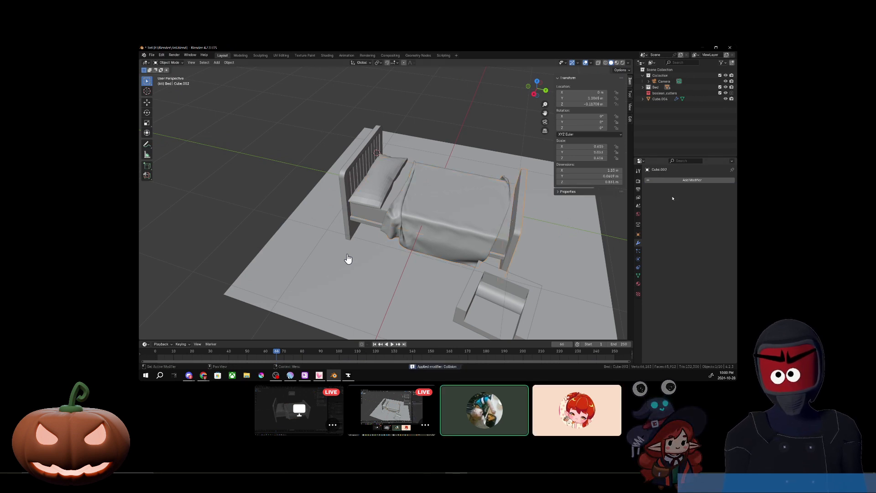
{"action": "left_click", "coordinate": [367, 160]}
{"action": "key", "text": "ctrl+a"}
{"action": "key", "text": "ctrl+a"}
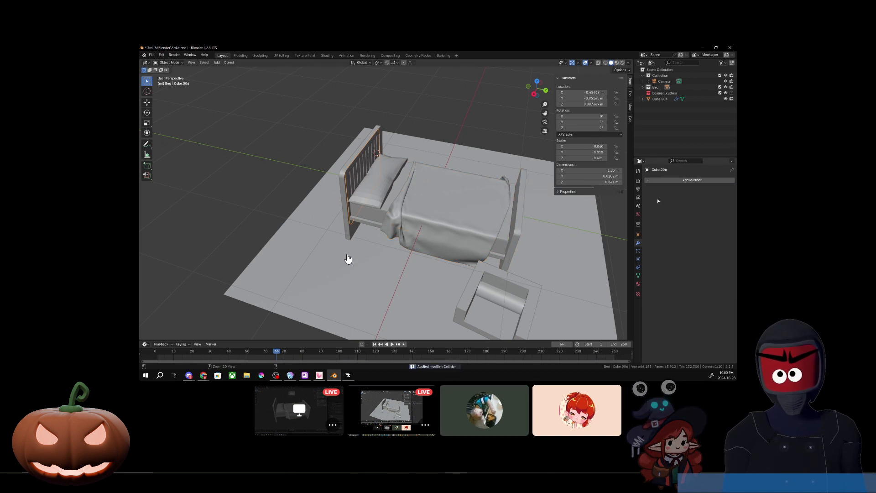
{"action": "left_click", "coordinate": [343, 166]}
{"action": "key", "text": "ctrl+a"}
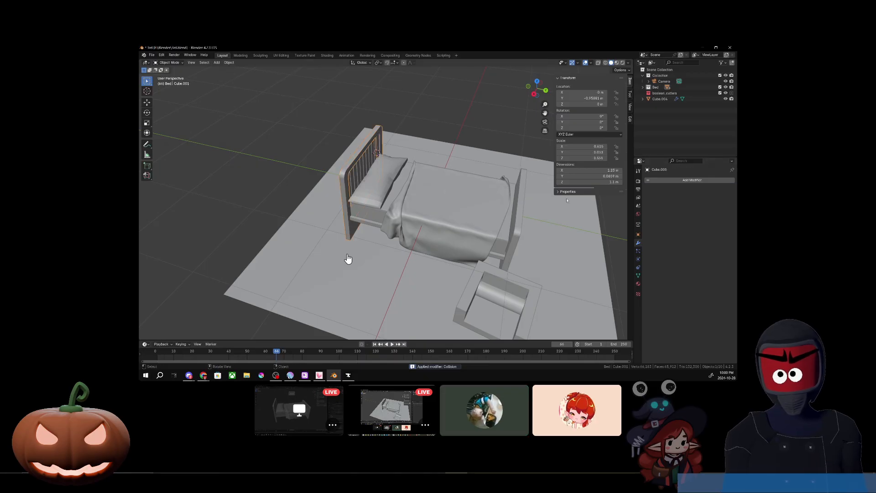
Apply the floor plane's Collision modifier and the small couch's Smooth by Angle modifier
{"action": "left_click", "coordinate": [348, 259]}
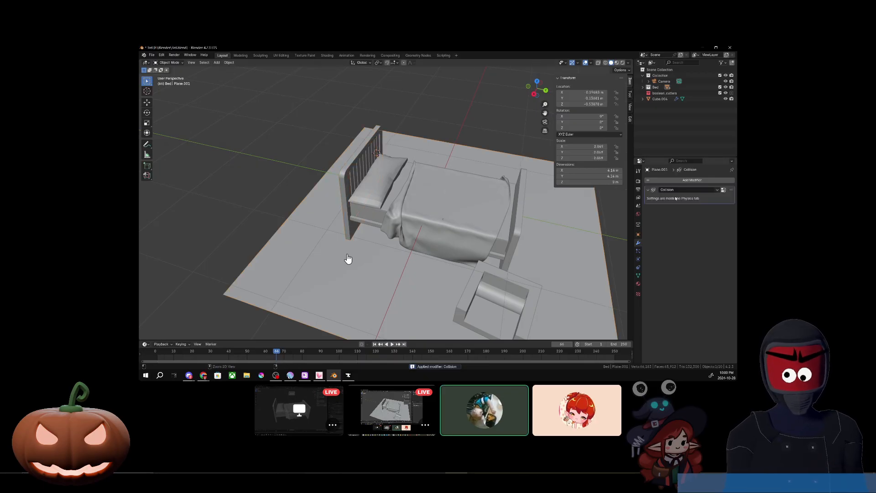
{"action": "key", "text": "ctrl+a"}
{"action": "left_click", "coordinate": [660, 99]}
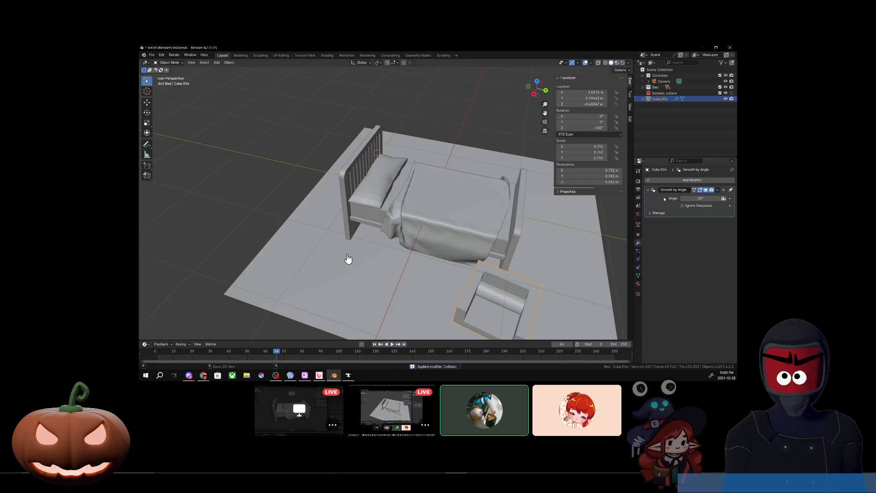
{"action": "key", "text": "ctrl+a"}
{"action": "middle_click_drag", "start_coordinate": [611, 231], "coordinate": [514, 238]}
{"action": "key", "text": "a"}
{"action": "left_click", "coordinate": [518, 207]}
{"action": "middle_click_drag", "start_coordinate": [483, 213], "coordinate": [482, 224]}
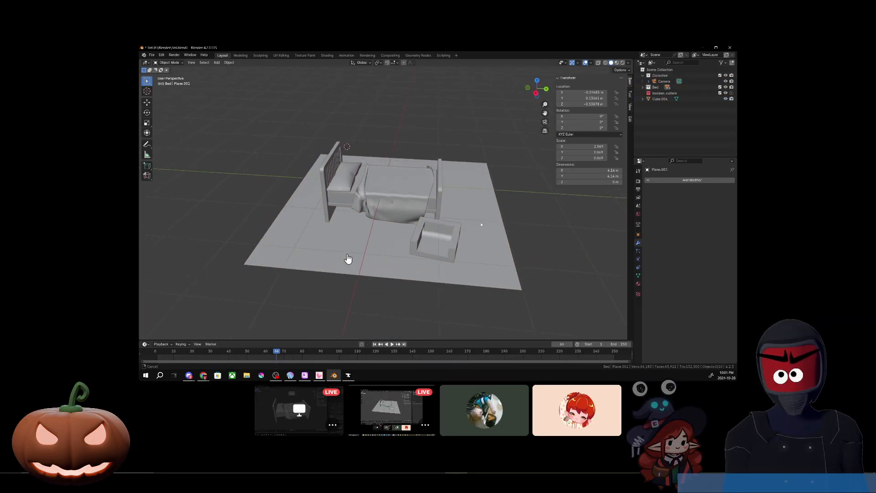
Select the blanket on the bed and switch it to Sculpt Mode
{"action": "scroll", "coordinate": [397, 246], "scroll_direction": "up", "scroll_amount": 6}
{"action": "left_click", "coordinate": [397, 247]}
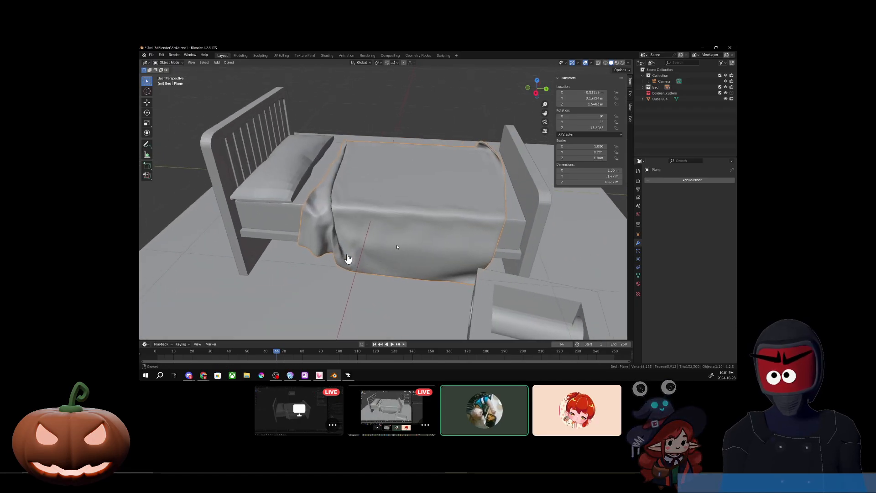
{"action": "middle_click_drag", "start_coordinate": [397, 247], "coordinate": [399, 262], "text": "shift"}
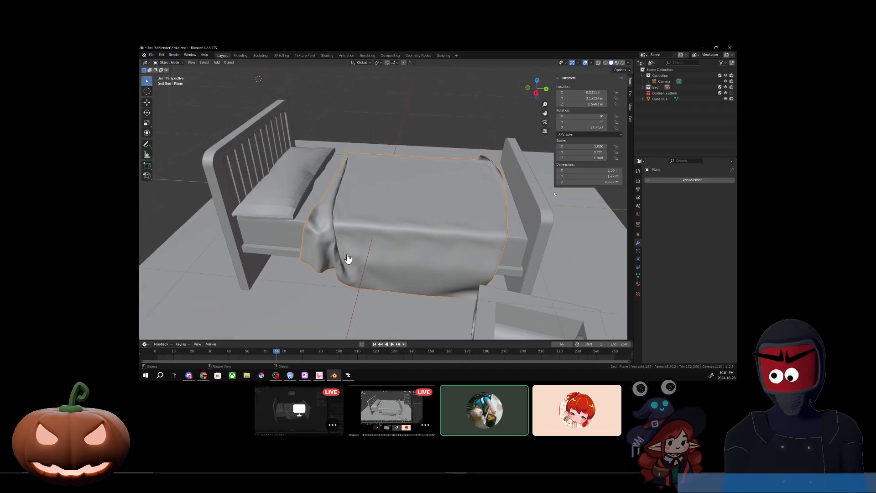
{"action": "left_click", "coordinate": [170, 63]}
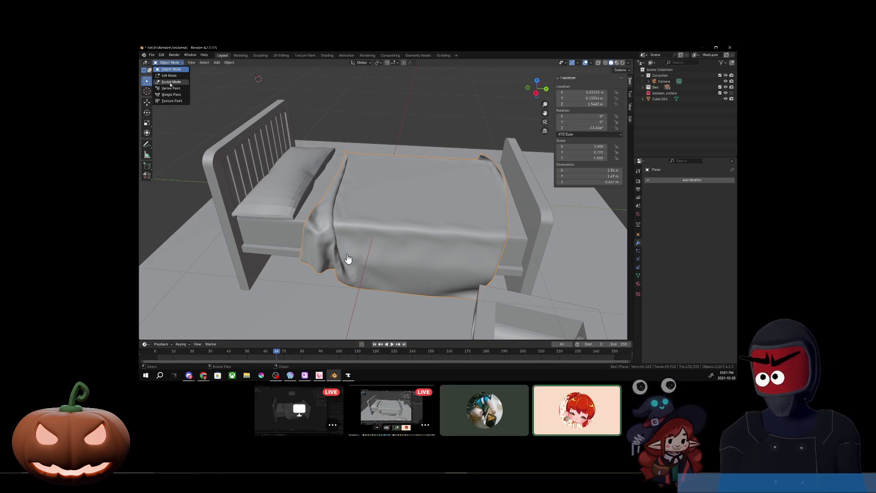
{"action": "key", "text": "s"}
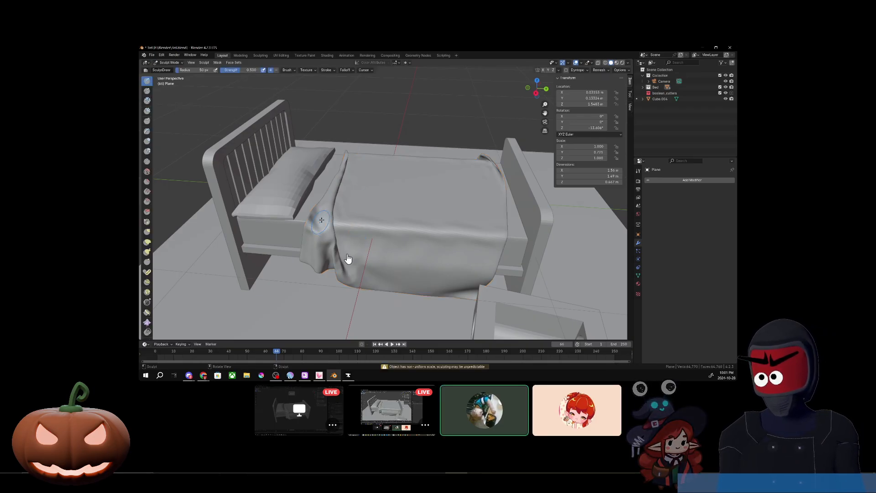
{"action": "scroll", "coordinate": [372, 206], "scroll_direction": "up", "scroll_amount": 1}
{"action": "middle_click_drag", "start_coordinate": [396, 225], "coordinate": [370, 236]}
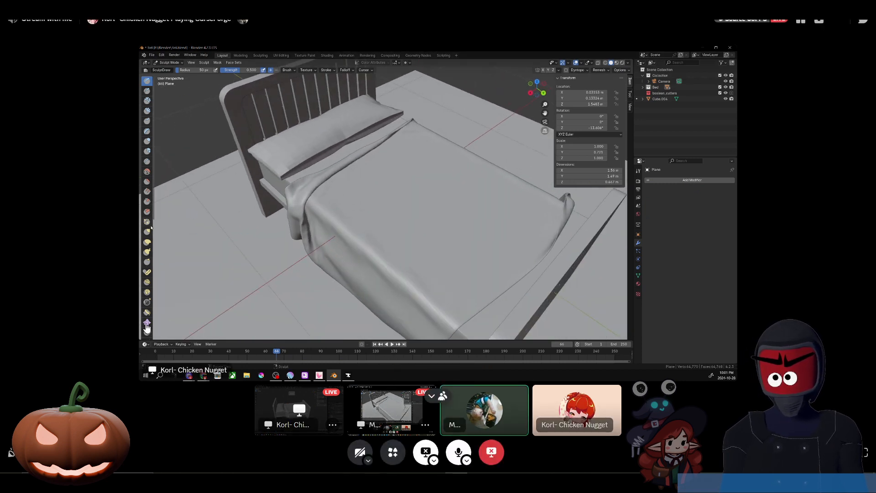
Try the Cloth Filter with the Gravity type on the blanket and undo each attempt
{"action": "scroll", "coordinate": [147, 327], "scroll_direction": "down", "scroll_amount": 10}
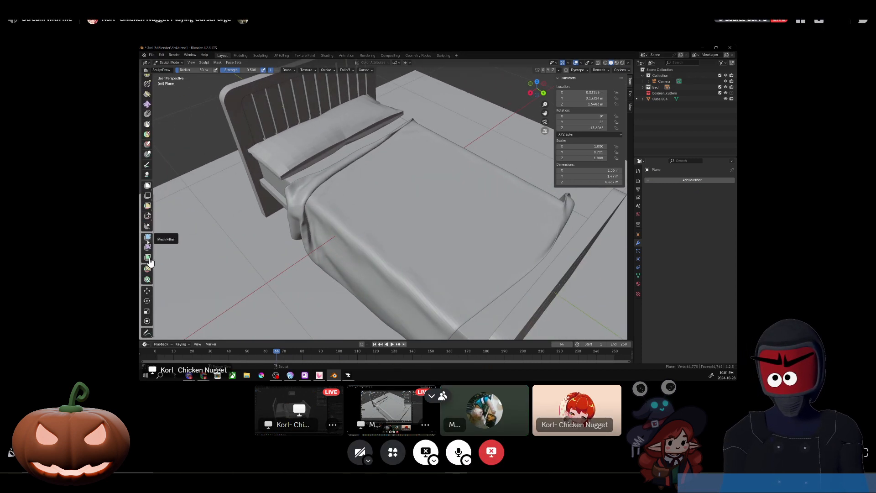
{"action": "left_click", "coordinate": [147, 247]}
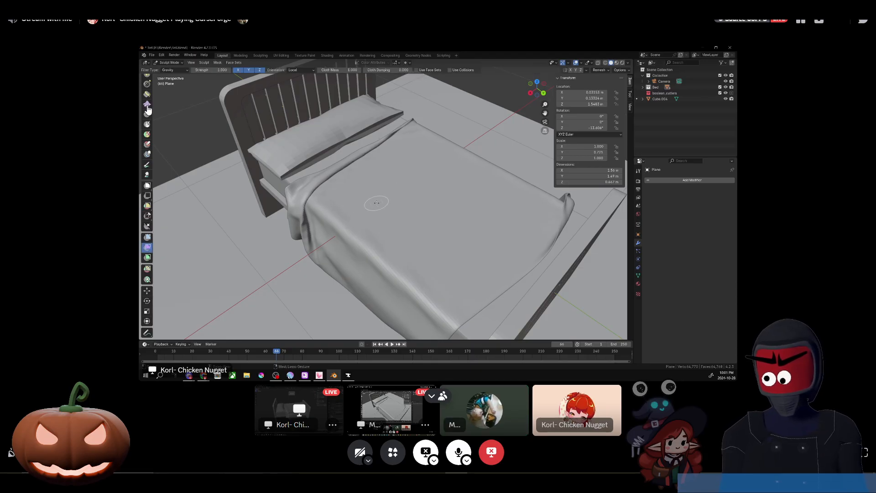
{"action": "mouse_move", "coordinate": [412, 192]}
{"action": "left_mouse_down"}
{"action": "mouse_move", "coordinate": [440, 196]}
{"action": "mouse_move", "coordinate": [394, 208]}
{"action": "mouse_move", "coordinate": [400, 199]}
{"action": "left_mouse_up"}
{"action": "key", "text": "ctrl+z"}
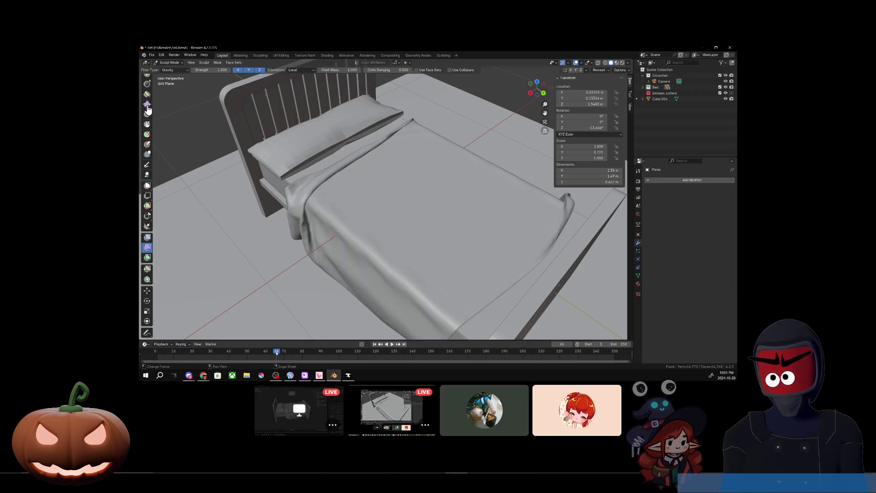
{"action": "left_click_drag", "start_coordinate": [389, 204], "coordinate": [426, 181]}
{"action": "key", "text": "ctrl+z"}
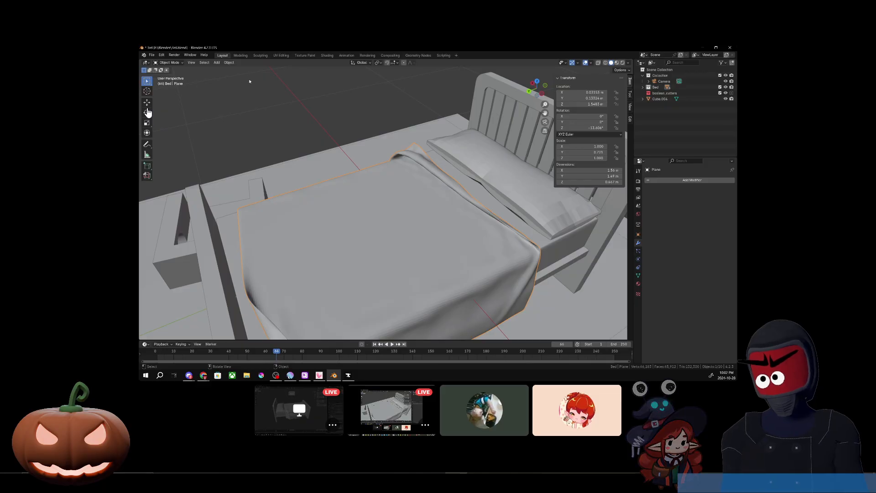
Switch to the Sculpting workspace with the blanket active and bring the bed into close view
{"action": "key", "text": "Tab"}
{"action": "key", "text": "Tab"}
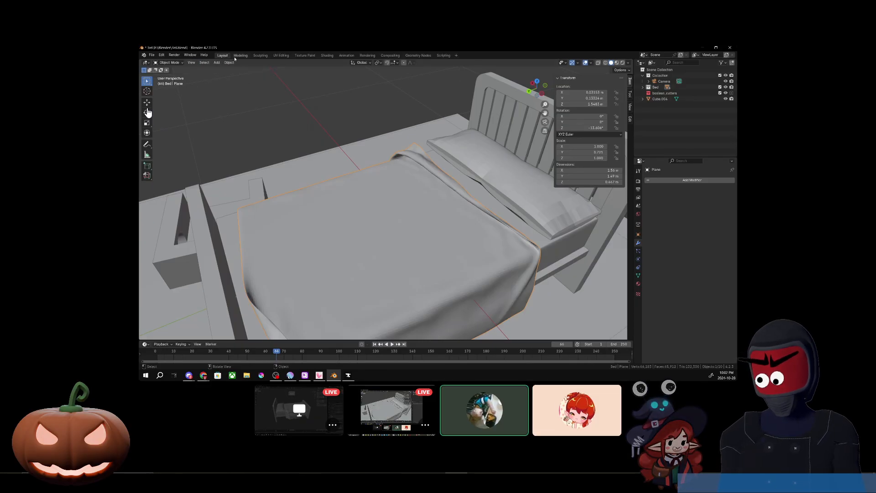
{"action": "left_click", "coordinate": [258, 56]}
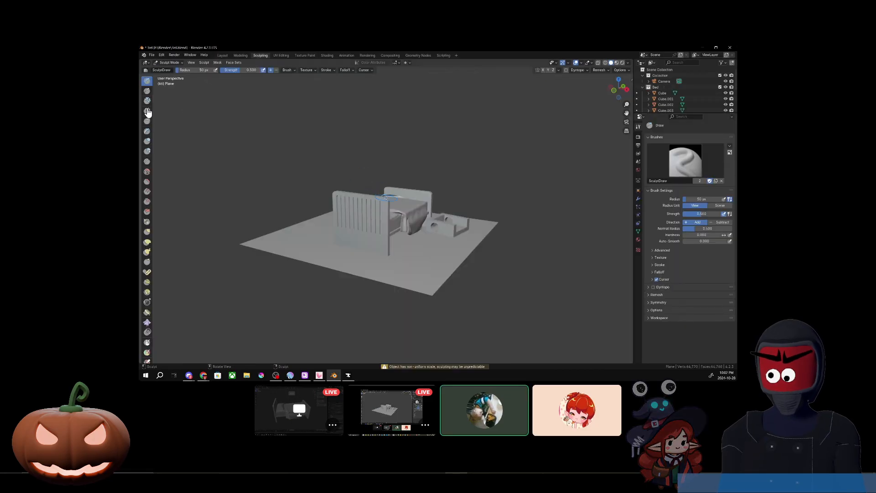
{"action": "middle_click_drag", "start_coordinate": [378, 219], "coordinate": [395, 196]}
{"action": "scroll", "coordinate": [396, 196], "scroll_direction": "up", "scroll_amount": 4}
{"action": "middle_click_drag", "start_coordinate": [412, 226], "coordinate": [360, 211]}
{"action": "scroll", "coordinate": [146, 307], "scroll_direction": "down", "scroll_amount": 1}
Set the Cloth brush strength to 0.454 and sculpt small wrinkles across the blanket's upper surface
{"action": "left_click", "coordinate": [147, 311]}
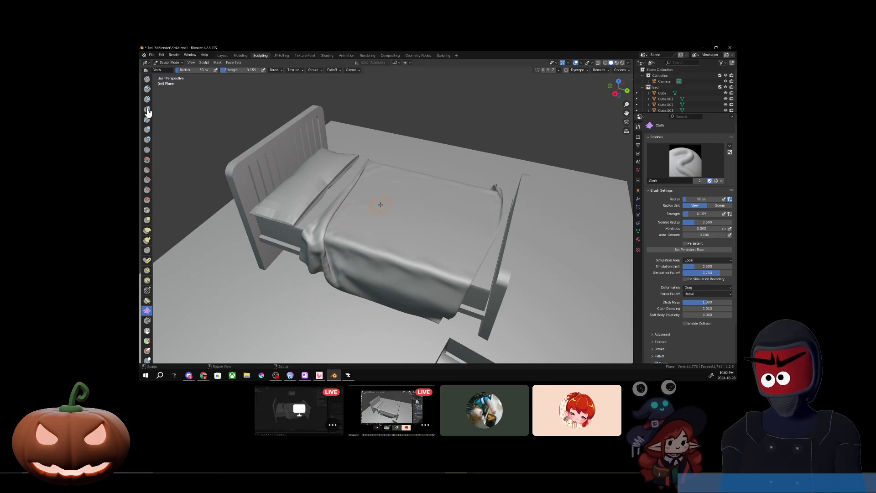
{"action": "scroll", "coordinate": [380, 204], "scroll_direction": "up", "scroll_amount": 2}
{"action": "left_click_drag", "start_coordinate": [231, 71], "coordinate": [243, 70]}
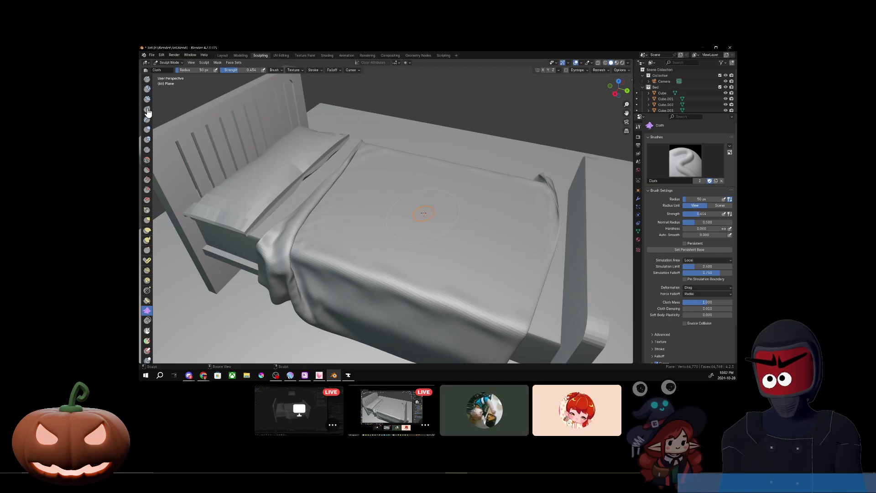
{"action": "left_click_drag", "start_coordinate": [346, 232], "coordinate": [398, 214]}
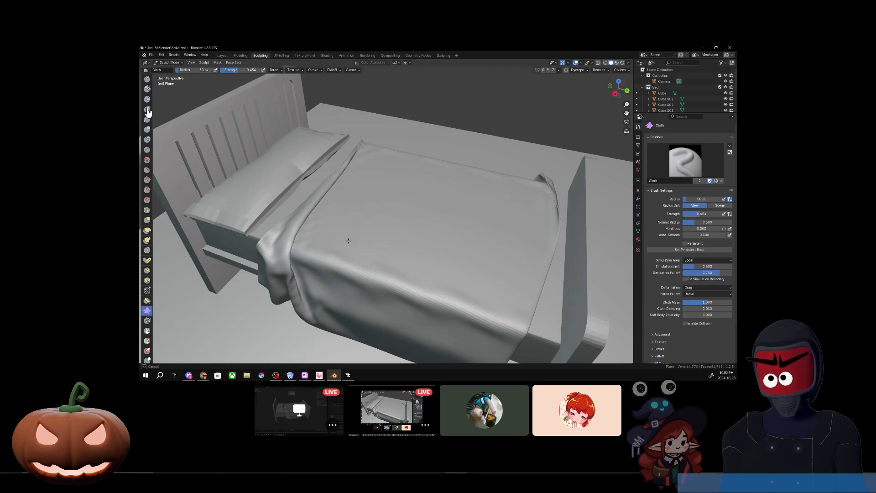
{"action": "left_click_drag", "start_coordinate": [362, 200], "coordinate": [415, 235]}
{"action": "left_click_drag", "start_coordinate": [429, 195], "coordinate": [454, 241]}
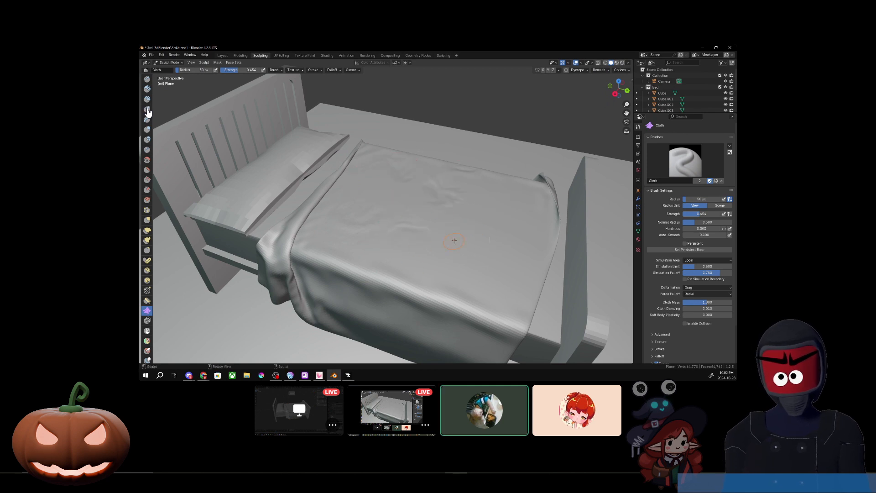
{"action": "left_click_drag", "start_coordinate": [515, 231], "coordinate": [494, 288]}
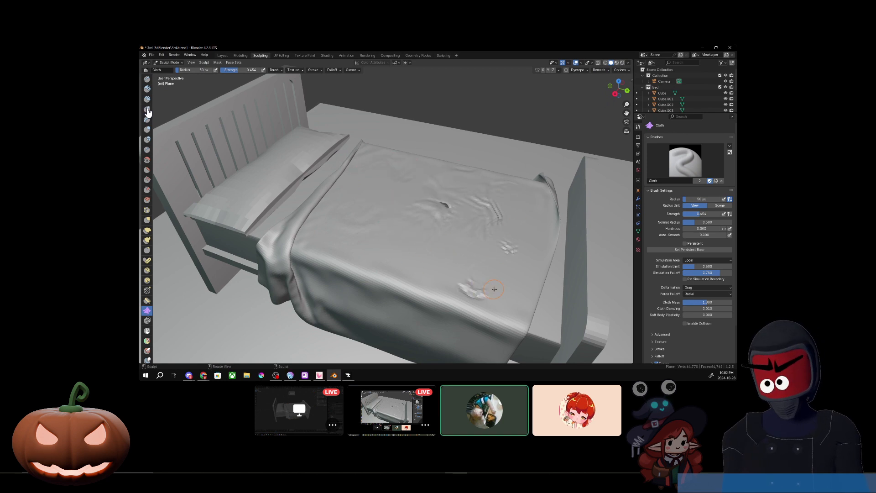
Display the scene in wireframe shading to inspect the blanket's mesh density
{"action": "key", "text": "shift+z"}
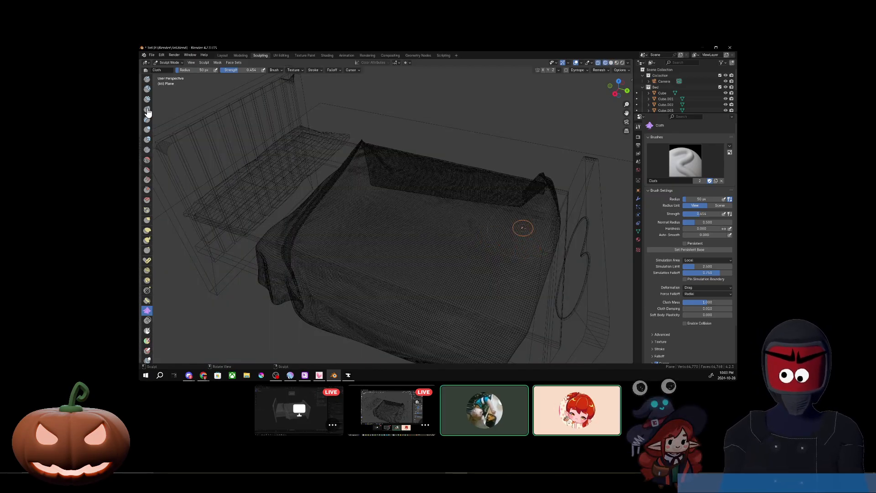
{"action": "mouse_move", "coordinate": [88, 149]}
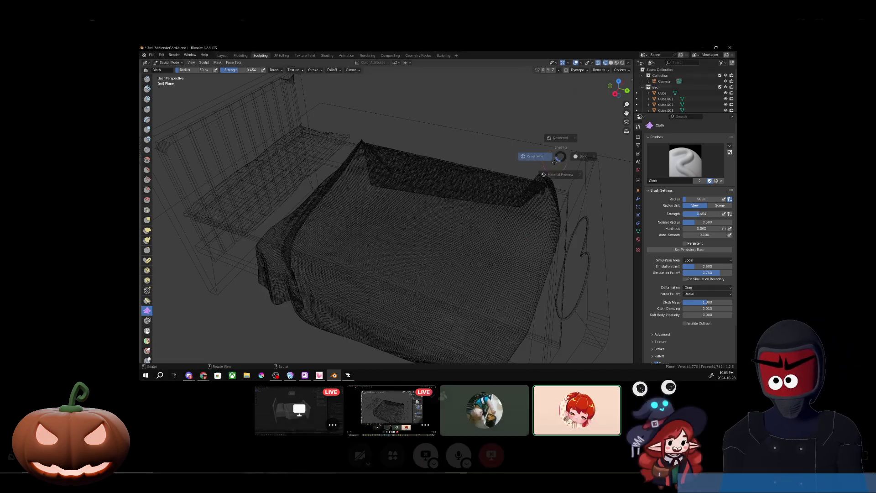
{"action": "mouse_move", "coordinate": [295, 461]}
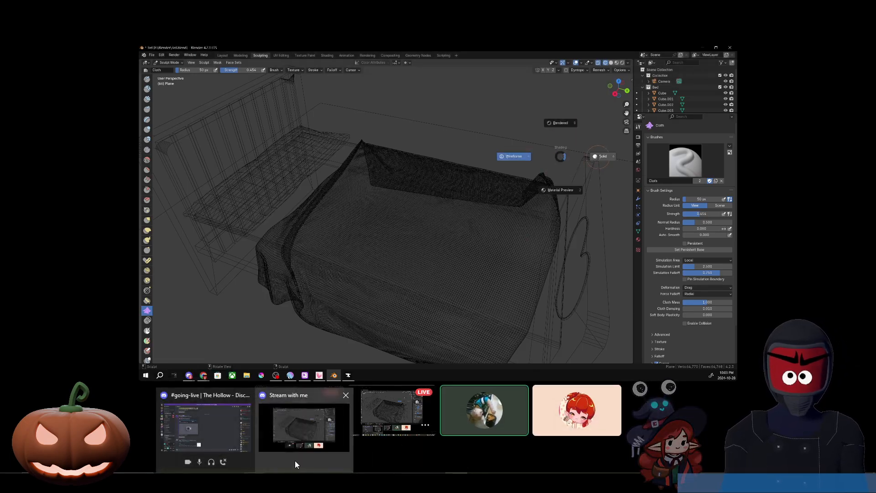
{"action": "left_click", "coordinate": [308, 447]}
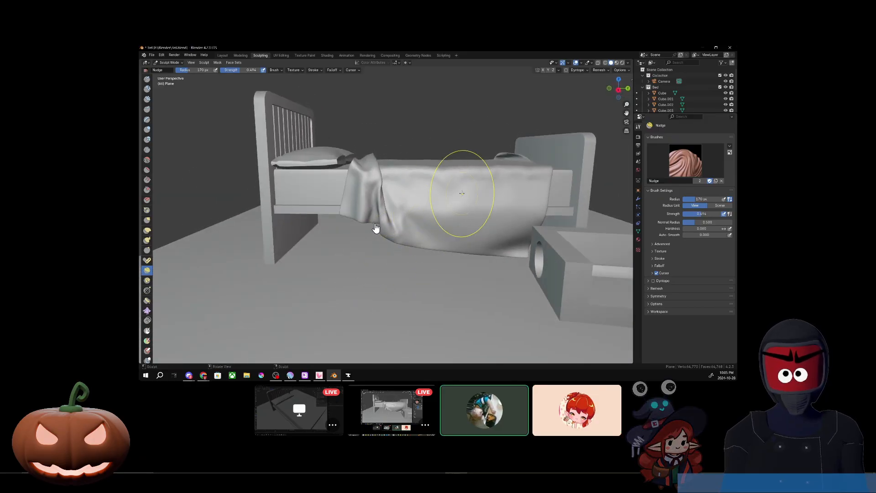
Push soft folds down the blanket's long hanging side facing the couch with the Nudge brush
{"action": "left_click_drag", "start_coordinate": [452, 184], "coordinate": [452, 188]}
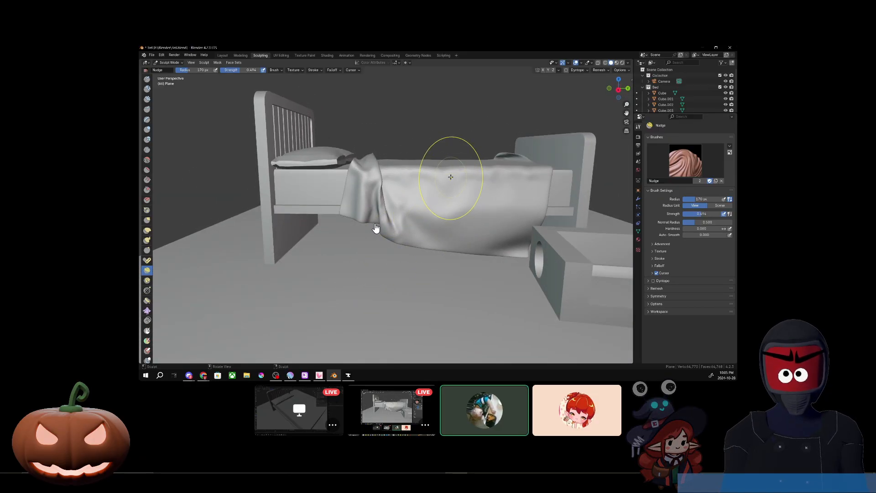
{"action": "middle_click_drag", "start_coordinate": [450, 273], "coordinate": [413, 197]}
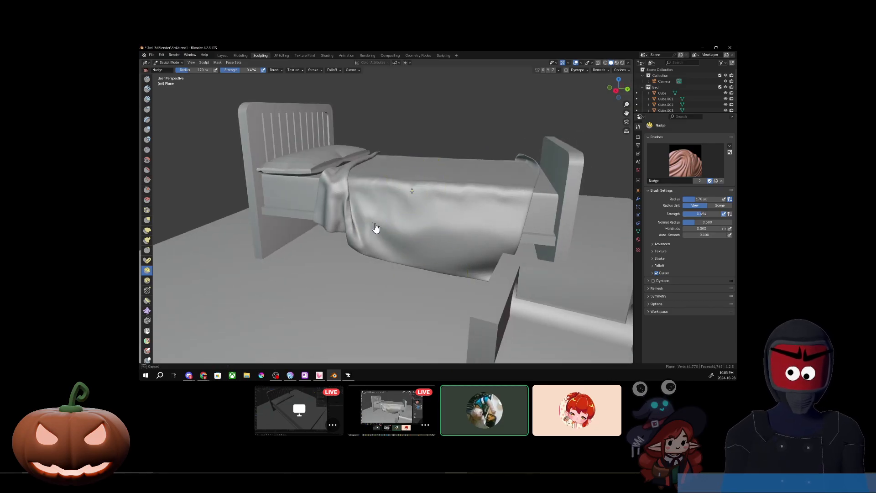
{"action": "left_click_drag", "start_coordinate": [411, 190], "coordinate": [410, 216]}
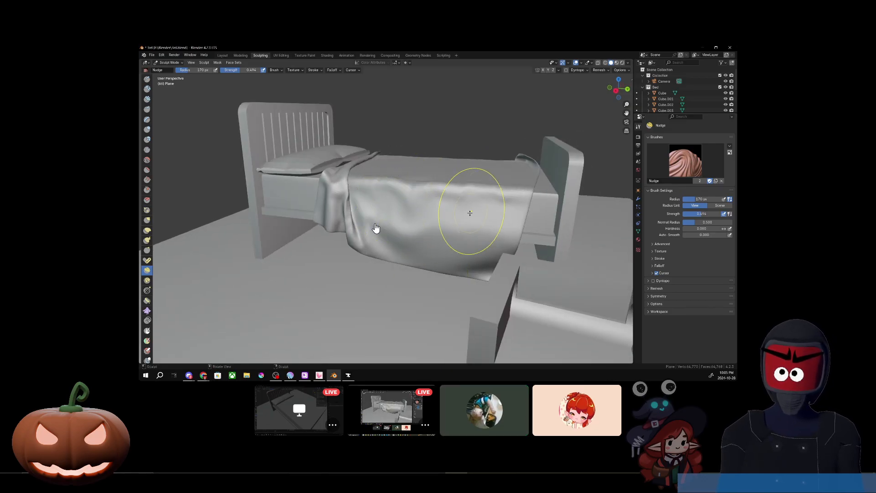
{"action": "middle_click_drag", "start_coordinate": [470, 213], "coordinate": [362, 219]}
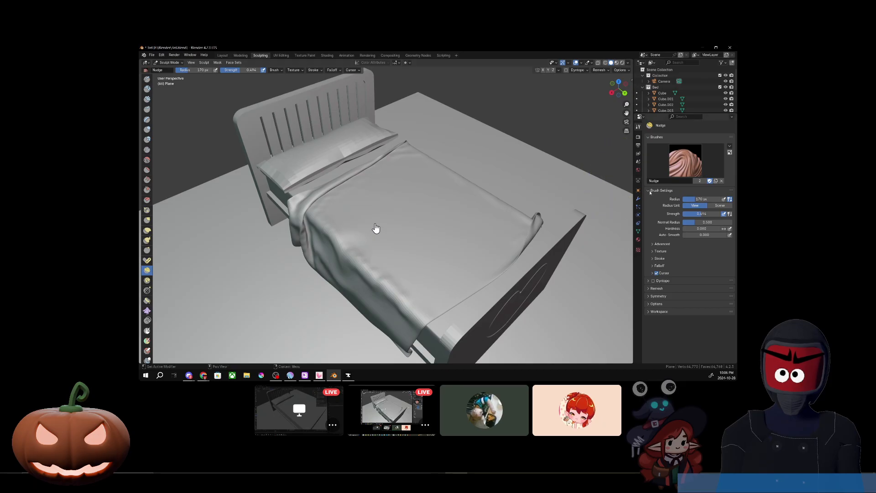
Switch to the Snake Hook brush at reduced strength and pull subtle wrinkles across the blanket's top surface
{"action": "left_click", "coordinate": [673, 175]}
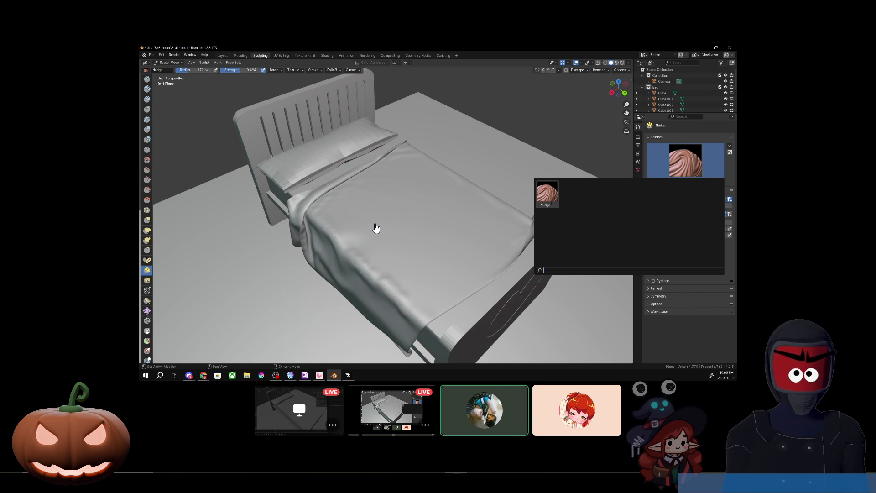
{"action": "left_click", "coordinate": [584, 192]}
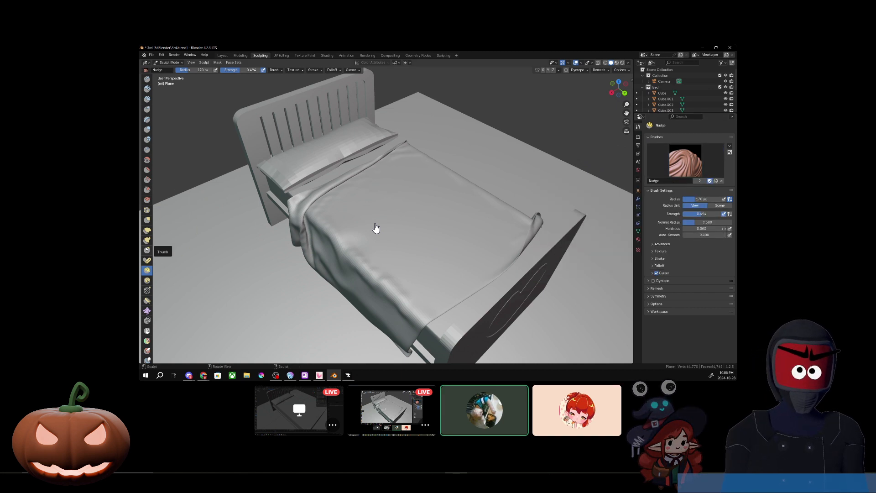
{"action": "left_click", "coordinate": [147, 240]}
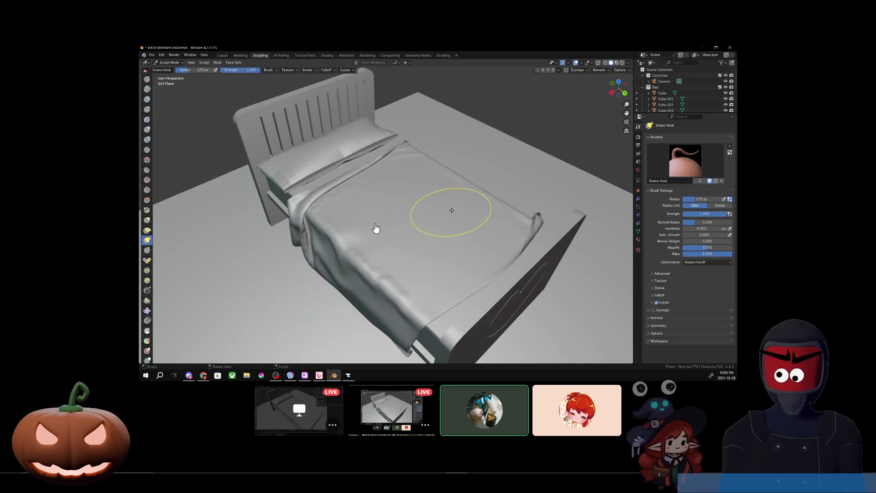
{"action": "scroll", "coordinate": [375, 228], "scroll_direction": "up", "scroll_amount": 4}
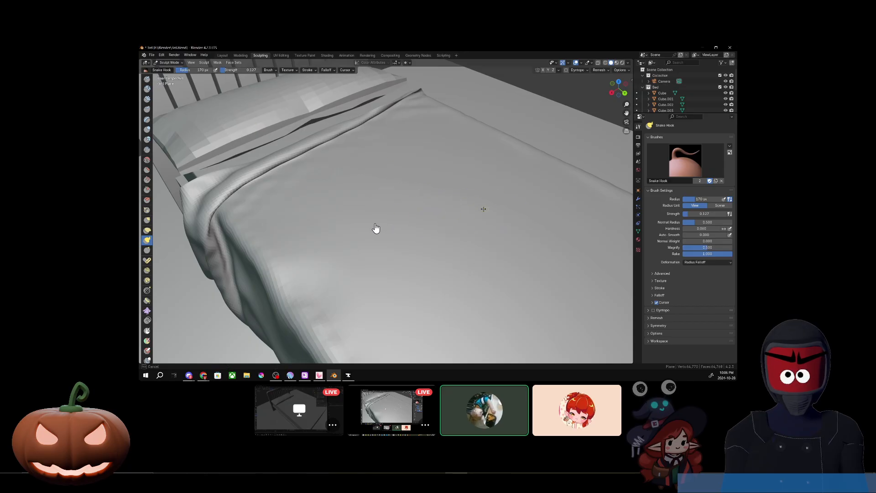
{"action": "middle_click_drag", "start_coordinate": [544, 195], "coordinate": [502, 226]}
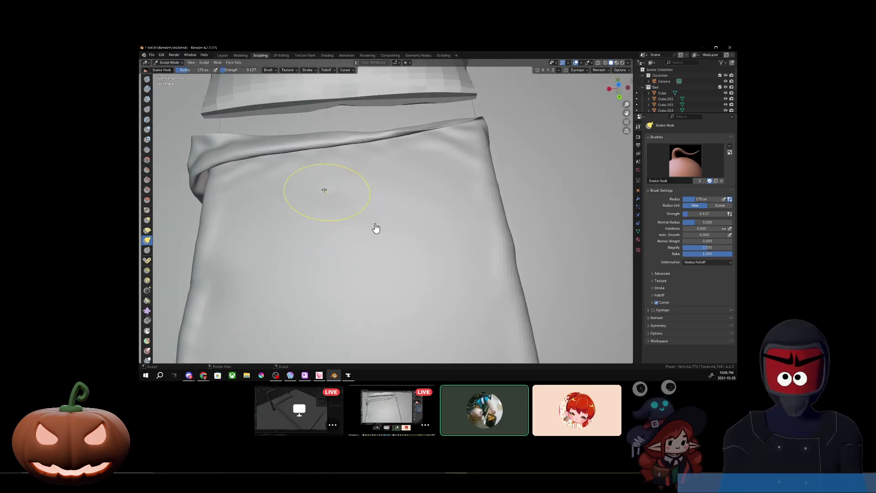
{"action": "key", "text": "ctrl+z"}
{"action": "left_click_drag", "start_coordinate": [292, 181], "coordinate": [460, 208]}
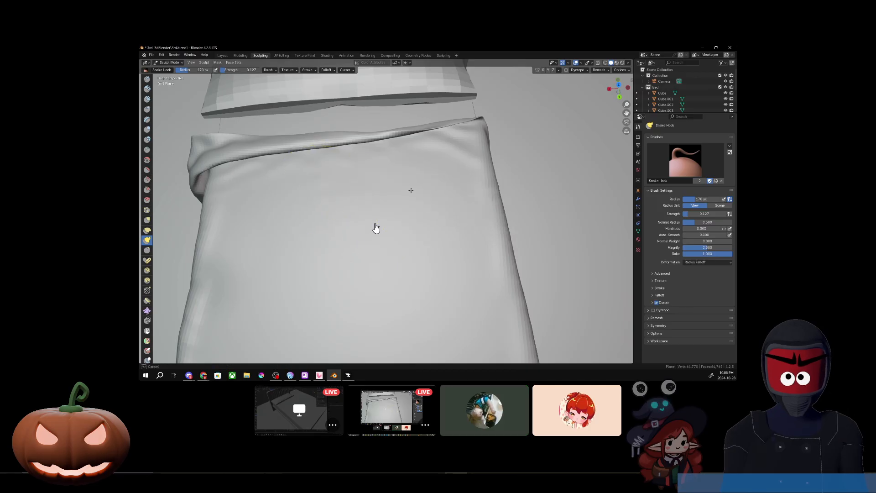
{"action": "mouse_move", "coordinate": [415, 307]}
{"action": "middle_mouse_down"}
{"action": "mouse_move", "coordinate": [425, 272]}
{"action": "mouse_move", "coordinate": [430, 286]}
{"action": "middle_mouse_up"}
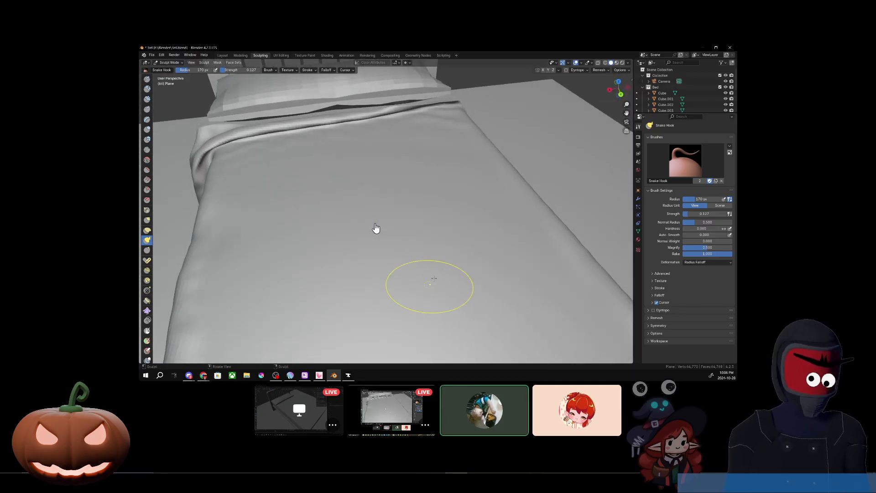
{"action": "left_click_drag", "start_coordinate": [475, 229], "coordinate": [450, 201]}
{"action": "middle_click_drag", "start_coordinate": [495, 281], "coordinate": [468, 274]}
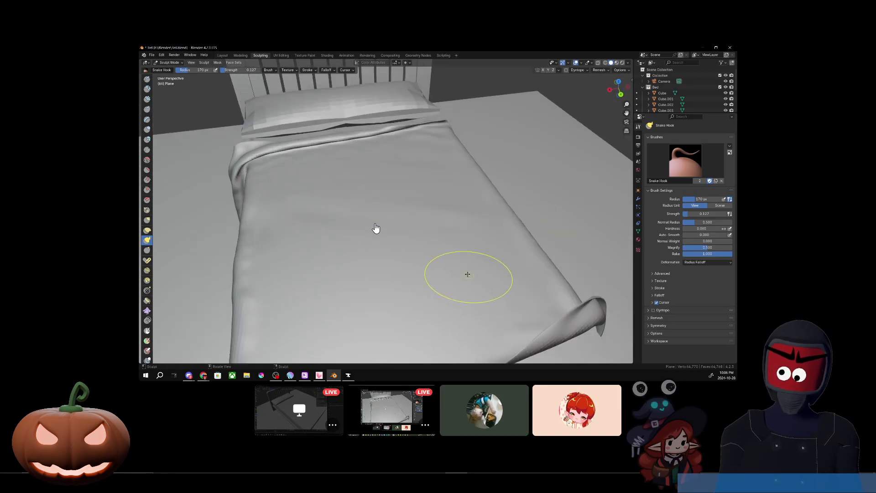
Pull folds into the blanket's hanging side facing the couch with the Snake Hook brush
{"action": "mouse_move", "coordinate": [315, 287]}
{"action": "middle_mouse_down"}
{"action": "mouse_move", "coordinate": [404, 278]}
{"action": "mouse_move", "coordinate": [455, 295]}
{"action": "mouse_move", "coordinate": [461, 265]}
{"action": "mouse_move", "coordinate": [485, 283]}
{"action": "mouse_move", "coordinate": [476, 252]}
{"action": "mouse_move", "coordinate": [420, 276]}
{"action": "middle_mouse_up"}
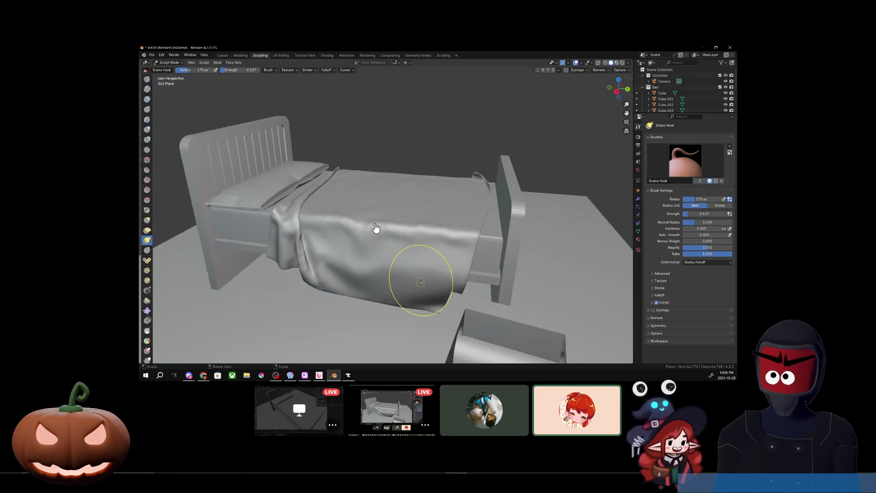
{"action": "middle_click_drag", "start_coordinate": [361, 245], "coordinate": [418, 256]}
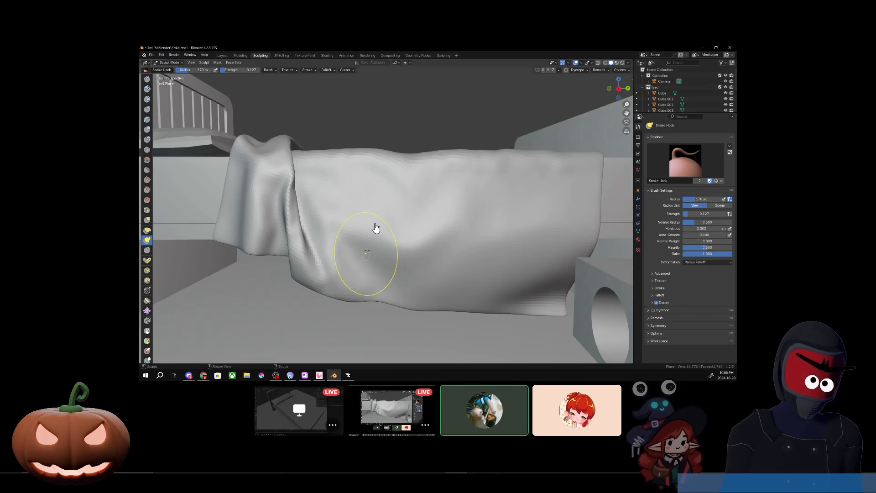
{"action": "middle_click_drag", "start_coordinate": [362, 254], "coordinate": [470, 251]}
{"action": "mouse_move", "coordinate": [460, 263]}
{"action": "left_mouse_down"}
{"action": "mouse_move", "coordinate": [472, 244]}
{"action": "mouse_move", "coordinate": [480, 269]}
{"action": "left_mouse_up"}
Sculpt diagonal folds into the blanket's opposite hanging side, dragging its lower edge with the Snake Hook brush
{"action": "scroll", "coordinate": [472, 269], "scroll_direction": "down", "scroll_amount": 2}
{"action": "mouse_move", "coordinate": [479, 269]}
{"action": "middle_mouse_down"}
{"action": "mouse_move", "coordinate": [378, 292]}
{"action": "mouse_move", "coordinate": [319, 260]}
{"action": "middle_mouse_up"}
{"action": "scroll", "coordinate": [312, 241], "scroll_direction": "up", "scroll_amount": 4}
{"action": "mouse_move", "coordinate": [272, 244]}
{"action": "left_mouse_down"}
{"action": "mouse_move", "coordinate": [266, 258]}
{"action": "mouse_move", "coordinate": [281, 250]}
{"action": "left_mouse_up"}
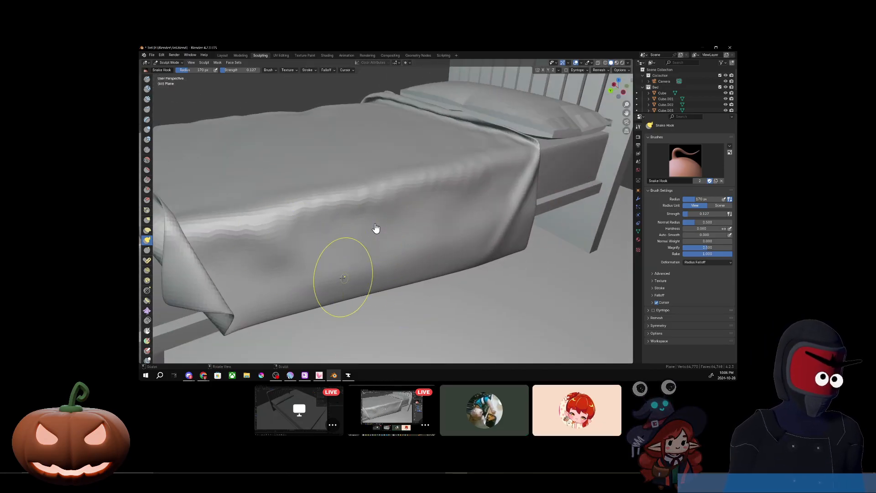
{"action": "mouse_move", "coordinate": [387, 283]}
{"action": "middle_mouse_down"}
{"action": "mouse_move", "coordinate": [377, 272]}
{"action": "mouse_move", "coordinate": [444, 246]}
{"action": "middle_mouse_up"}
{"action": "key", "text": "Caps_Lock"}
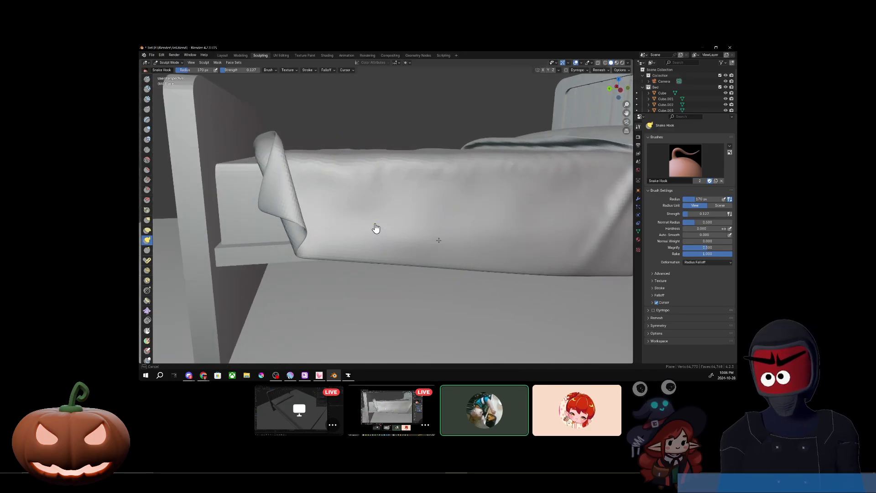
{"action": "left_click_drag", "start_coordinate": [513, 175], "coordinate": [442, 218]}
{"action": "left_click_drag", "start_coordinate": [483, 179], "coordinate": [430, 233]}
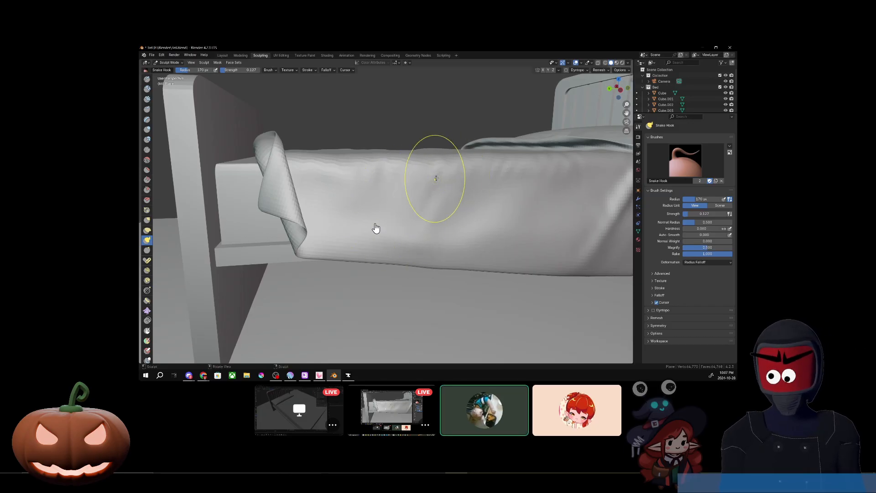
{"action": "left_click_drag", "start_coordinate": [479, 193], "coordinate": [430, 254]}
{"action": "mouse_move", "coordinate": [465, 227]}
{"action": "left_mouse_down"}
{"action": "mouse_move", "coordinate": [393, 276]}
{"action": "mouse_move", "coordinate": [413, 262]}
{"action": "mouse_move", "coordinate": [402, 270]}
{"action": "left_mouse_up"}
{"action": "left_click_drag", "start_coordinate": [452, 234], "coordinate": [400, 269]}
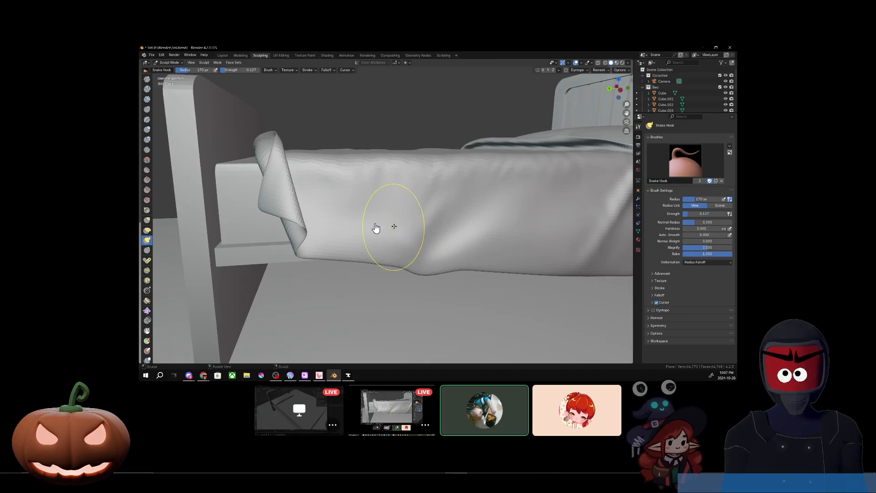
Examine the sculpted blanket's mesh topology in Edit Mode, close up around the fold near the pillow
{"action": "mouse_move", "coordinate": [504, 280]}
{"action": "middle_mouse_down"}
{"action": "mouse_move", "coordinate": [499, 270]}
{"action": "mouse_move", "coordinate": [483, 283]}
{"action": "mouse_move", "coordinate": [505, 309]}
{"action": "mouse_move", "coordinate": [493, 292]}
{"action": "mouse_move", "coordinate": [504, 239]}
{"action": "mouse_move", "coordinate": [445, 255]}
{"action": "mouse_move", "coordinate": [530, 251]}
{"action": "middle_mouse_up"}
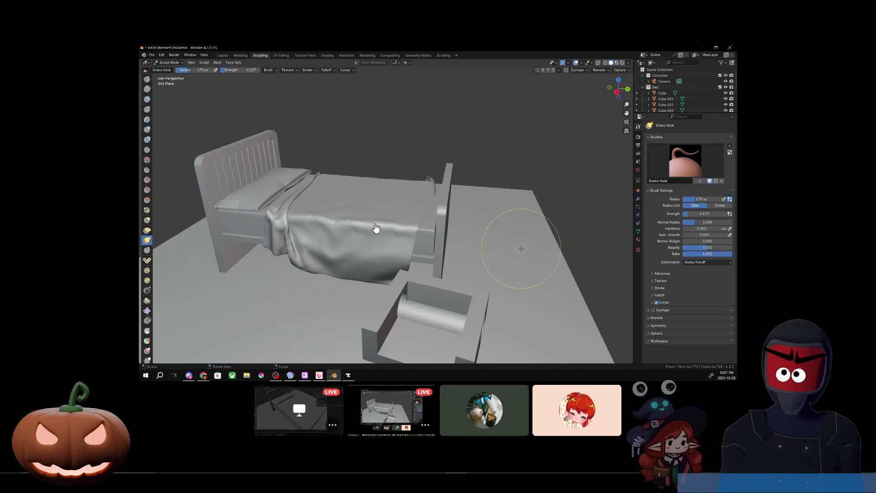
{"action": "key", "text": "Tab"}
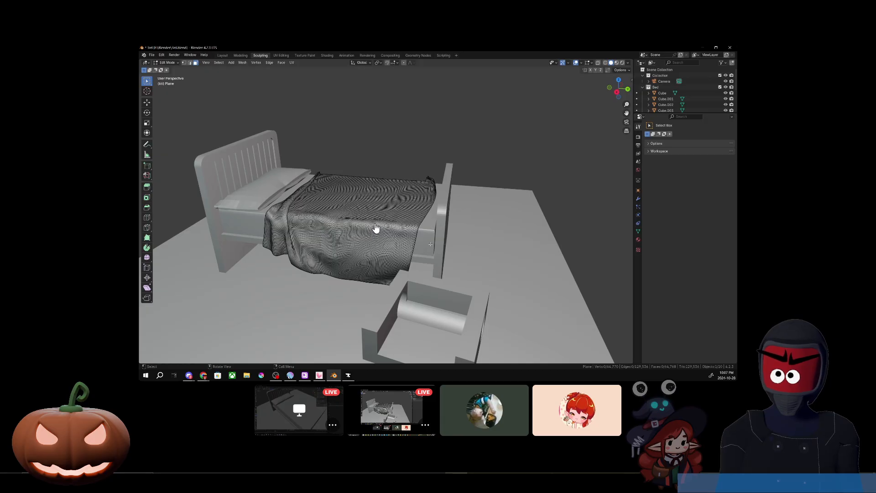
{"action": "middle_click_drag", "start_coordinate": [430, 244], "coordinate": [491, 301], "text": "shift"}
{"action": "scroll", "coordinate": [497, 250], "scroll_direction": "up", "scroll_amount": 3}
{"action": "middle_click_drag", "start_coordinate": [405, 309], "coordinate": [338, 274]}
{"action": "middle_click_drag", "start_coordinate": [376, 228], "coordinate": [375, 228]}
{"action": "scroll", "coordinate": [375, 228], "scroll_direction": "down", "scroll_amount": 6}
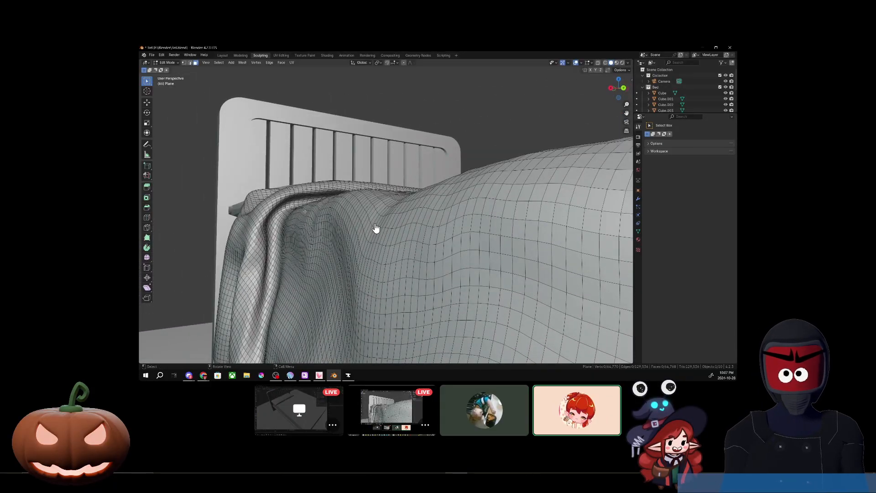
{"action": "middle_click_drag", "start_coordinate": [376, 227], "coordinate": [375, 228]}
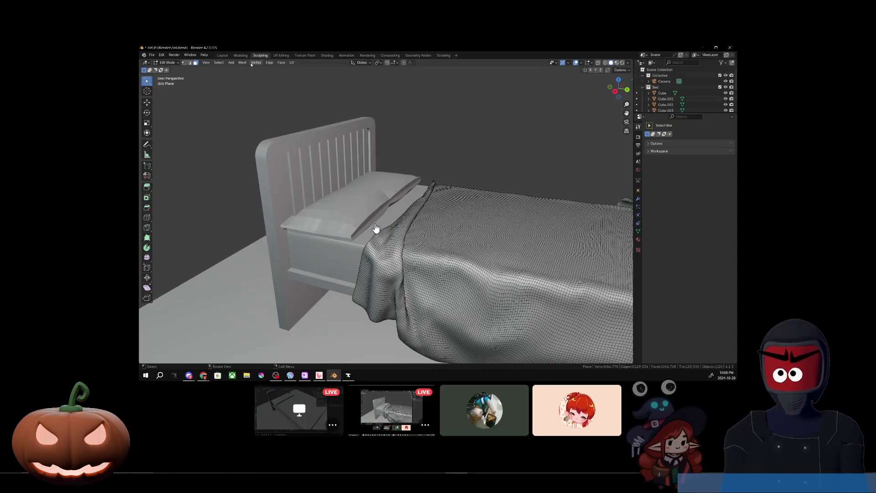
Return to the Layout workspace and try a level 2 Subdivision Surface modifier on the pillow
{"action": "left_click", "coordinate": [222, 55]}
{"action": "middle_click_drag", "start_coordinate": [397, 242], "coordinate": [415, 253]}
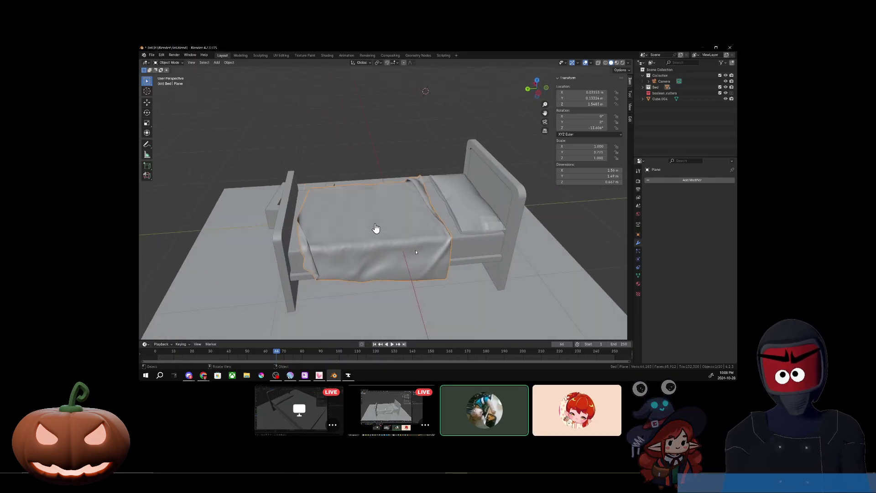
{"action": "left_click", "coordinate": [475, 199]}
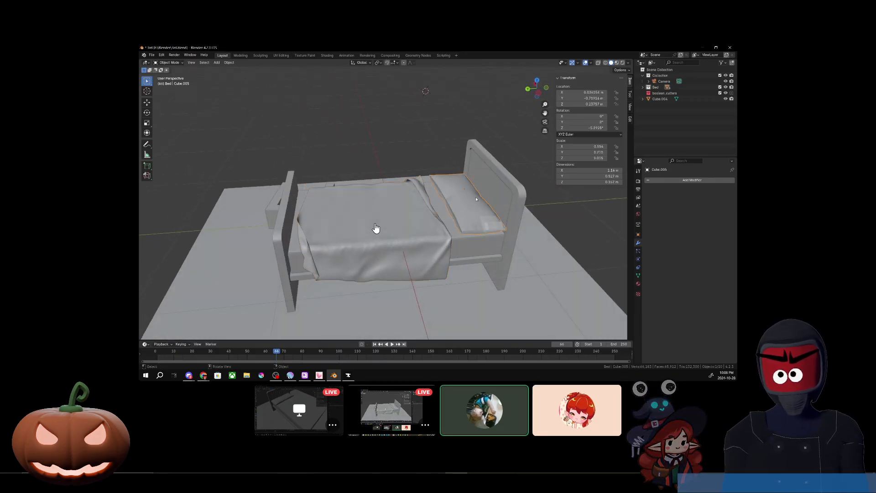
{"action": "key", "text": "ctrl+2"}
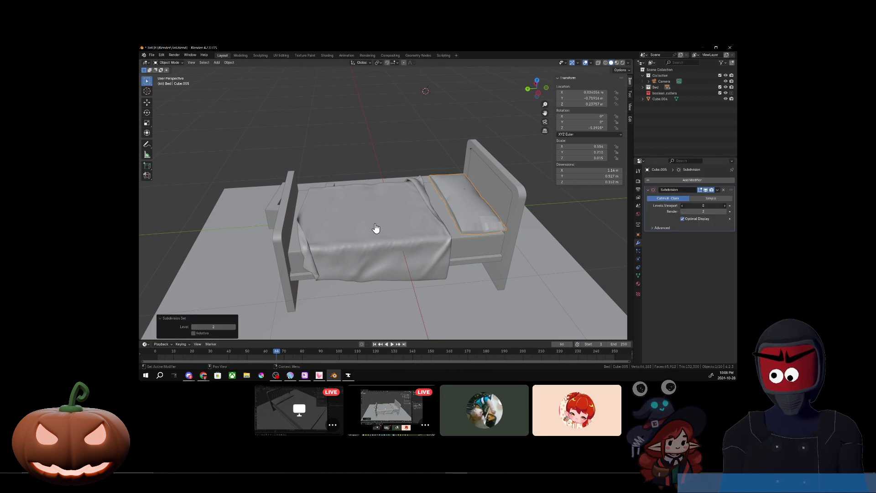
{"action": "scroll", "coordinate": [376, 228], "scroll_direction": "up", "scroll_amount": 2}
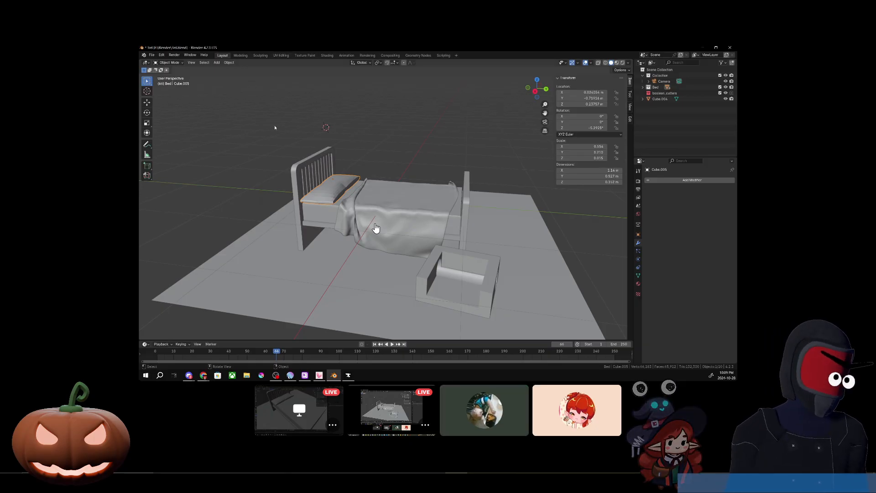
{"action": "middle_click_drag", "start_coordinate": [347, 252], "coordinate": [391, 261]}
{"action": "middle_click_drag", "start_coordinate": [391, 228], "coordinate": [401, 104], "text": "ctrl"}
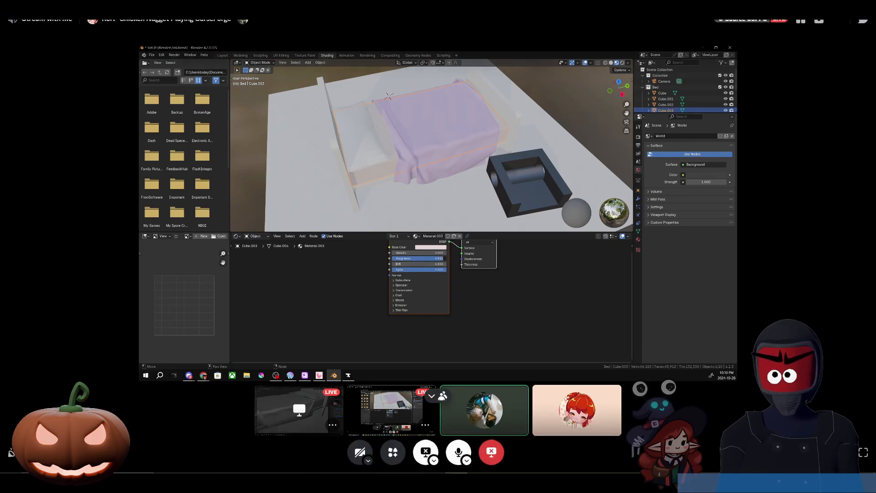
Select the draped cloth plane together with the collision box beneath it and examine both from below
{"action": "left_click_drag", "start_coordinate": [455, 6], "coordinate": [875, 23]}
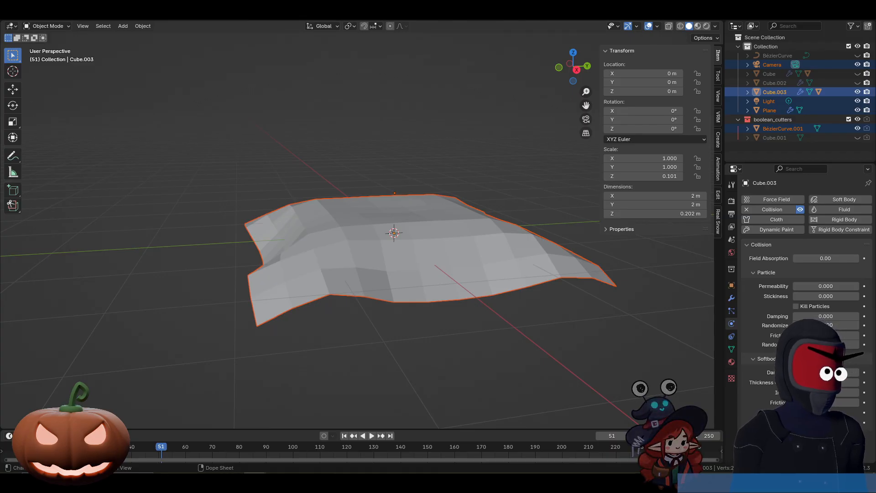
{"action": "left_click", "coordinate": [337, 212]}
{"action": "middle_click_drag", "start_coordinate": [346, 365], "coordinate": [368, 292]}
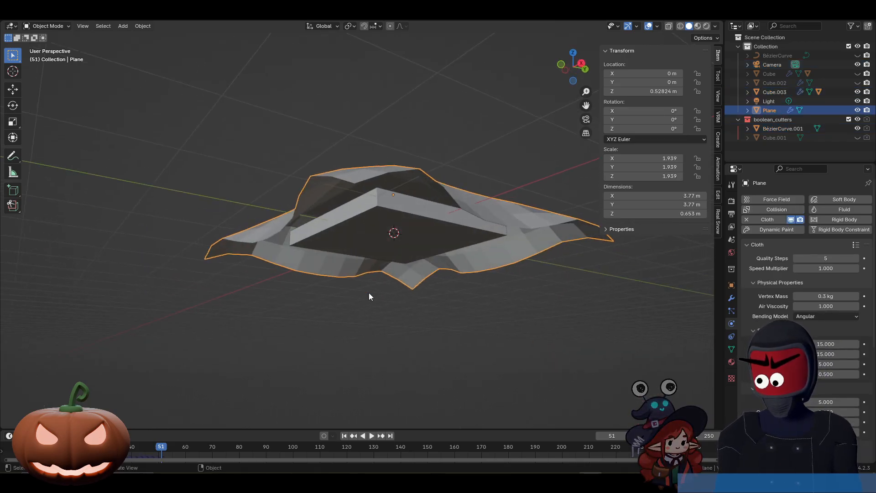
{"action": "left_click", "coordinate": [381, 216], "text": "shift"}
{"action": "key", "text": "ctrl+l"}
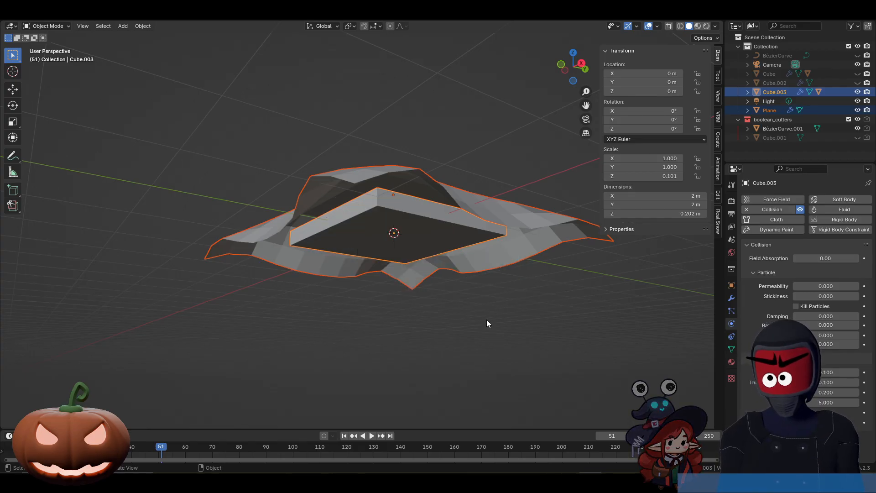
{"action": "middle_click_drag", "start_coordinate": [486, 320], "coordinate": [496, 356]}
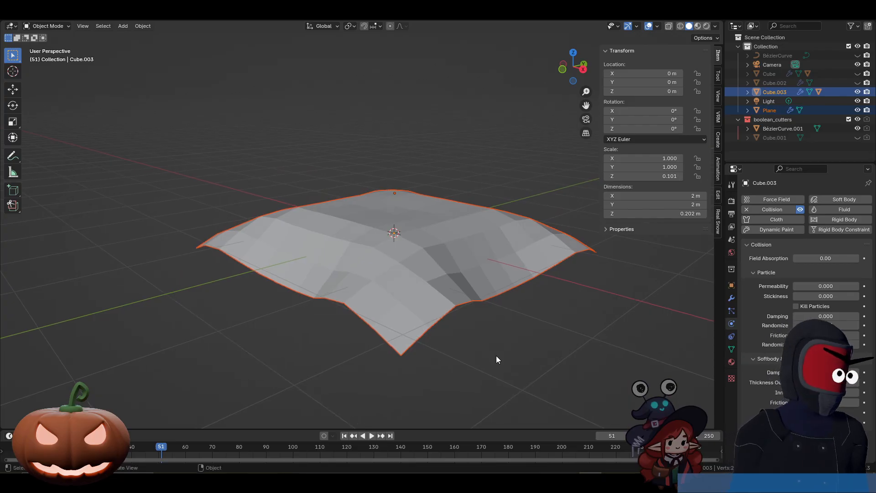
Delete the draped cloth plane covering the box and enlarge the timeline area below the viewport
{"action": "left_click", "coordinate": [418, 240]}
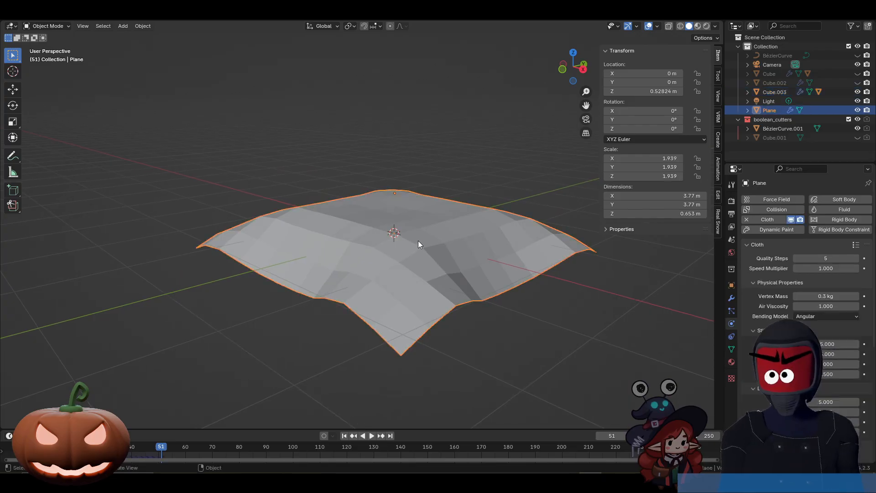
{"action": "key", "text": "x"}
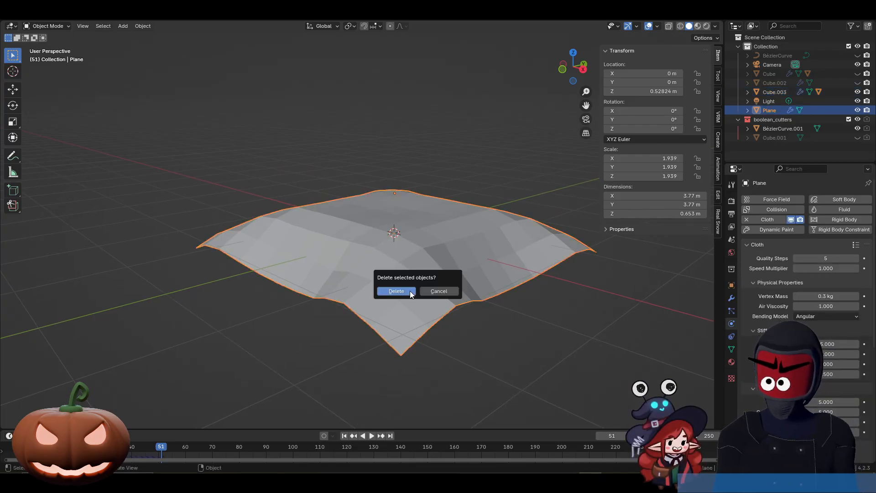
{"action": "left_click", "coordinate": [410, 291]}
{"action": "middle_click_drag", "start_coordinate": [425, 248], "coordinate": [458, 326]}
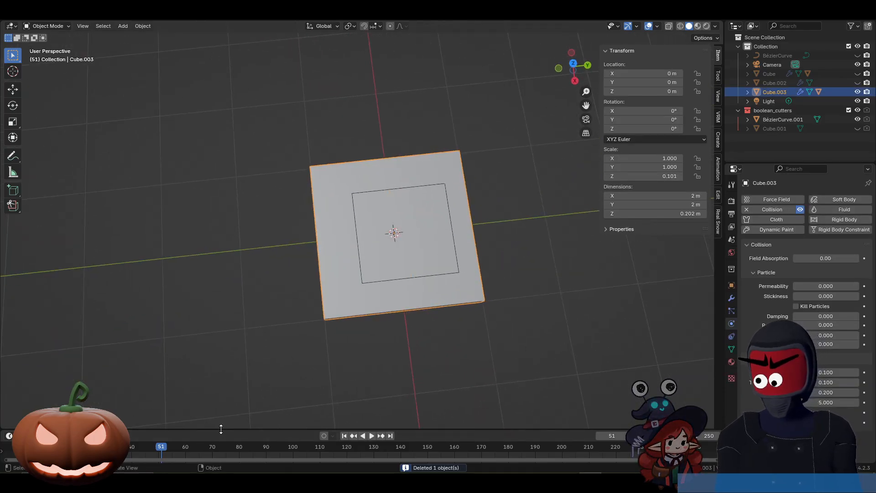
{"action": "left_click_drag", "start_coordinate": [220, 429], "coordinate": [232, 338]}
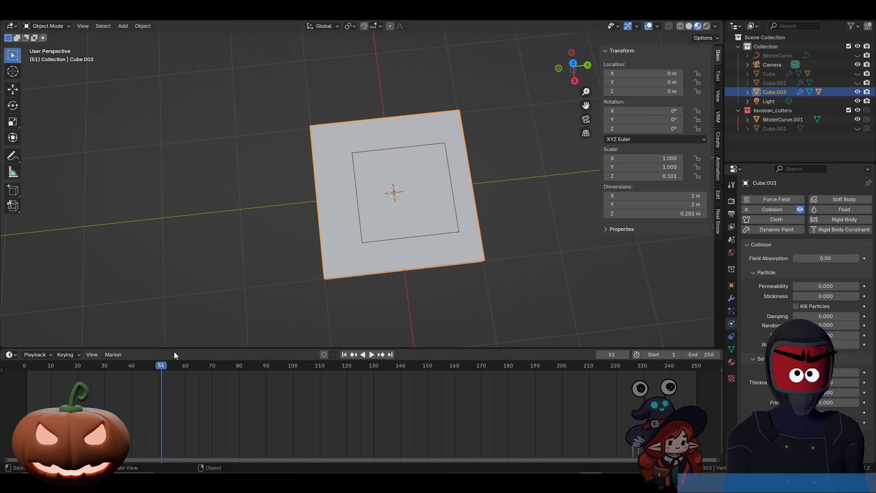
Change the timeline area to the Asset Browser and apply the Procedural Wood 2 material from a "wood" search to the box
{"action": "left_click", "coordinate": [9, 355]}
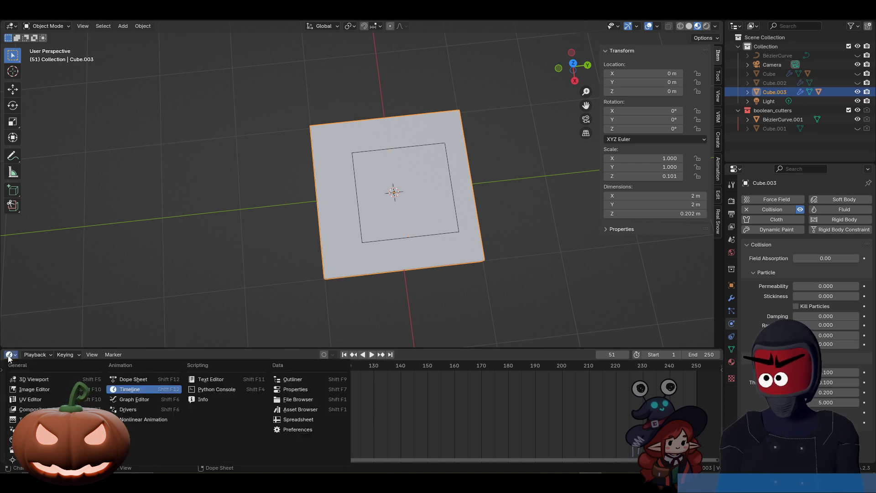
{"action": "left_click", "coordinate": [303, 412]}
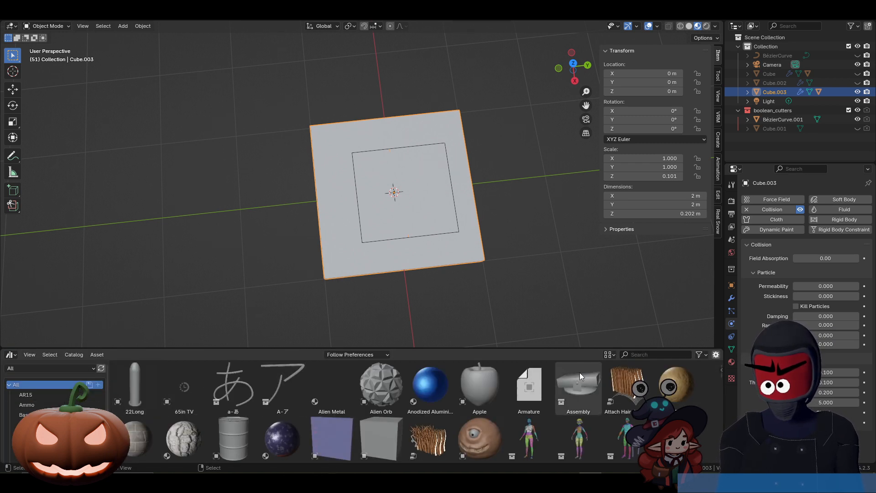
{"action": "left_click", "coordinate": [659, 354]}
{"action": "type", "text": "wood"}
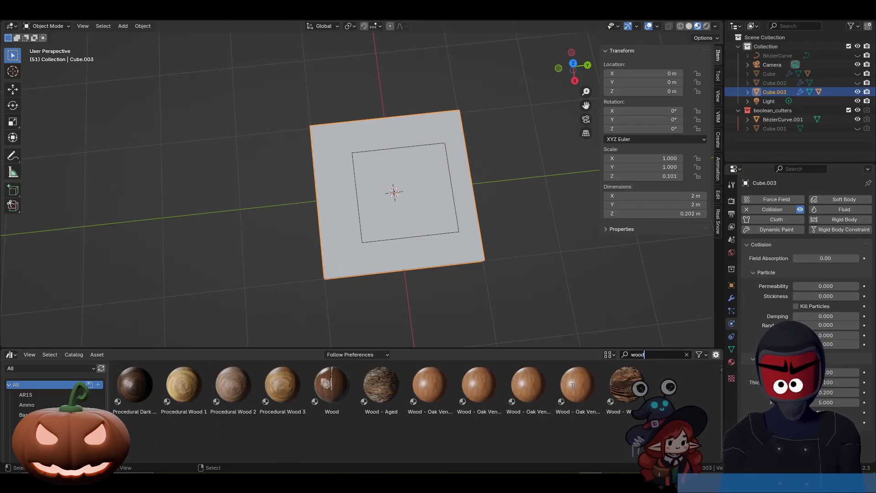
{"action": "left_click", "coordinate": [419, 432]}
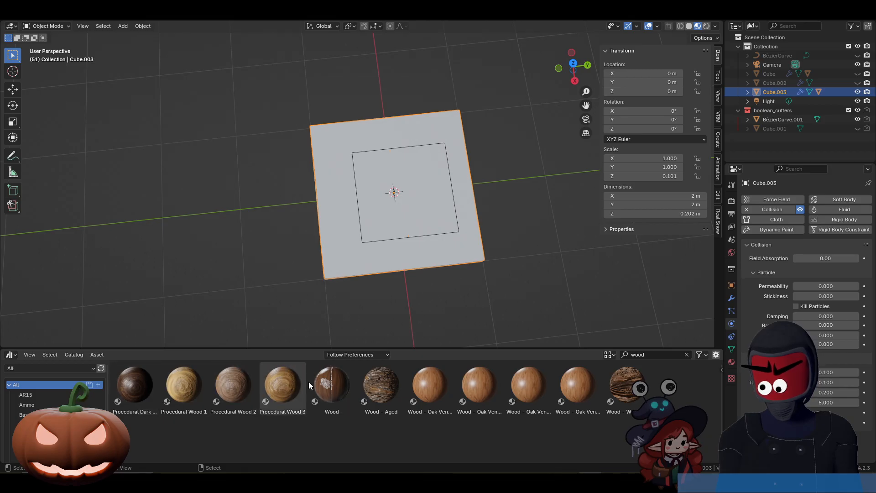
{"action": "left_click_drag", "start_coordinate": [235, 387], "coordinate": [341, 204]}
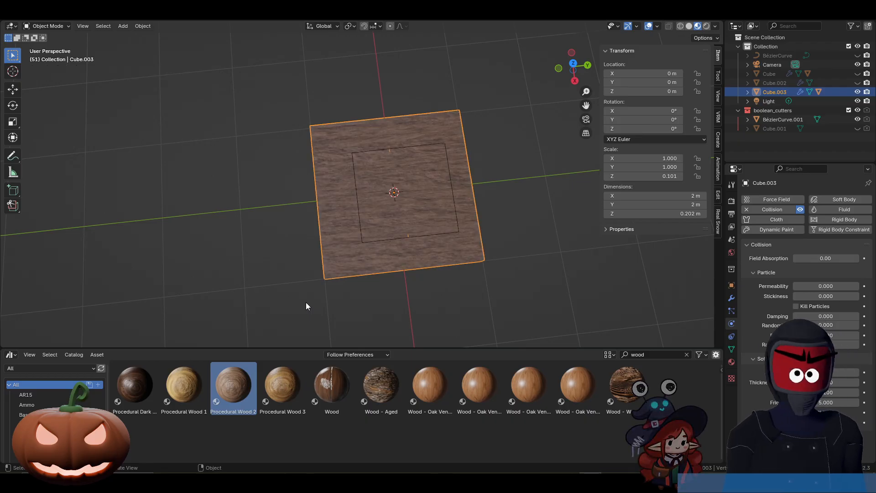
Switch to the Shading workspace with an enlarged node editor and examine the nodes inside the Procedural Wood 2 group
{"action": "left_click", "coordinate": [295, 18]}
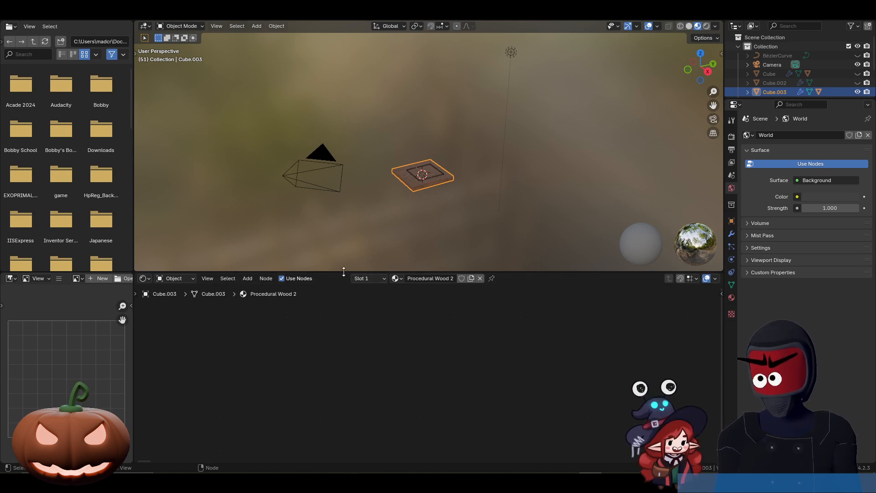
{"action": "left_click_drag", "start_coordinate": [344, 272], "coordinate": [352, 175]}
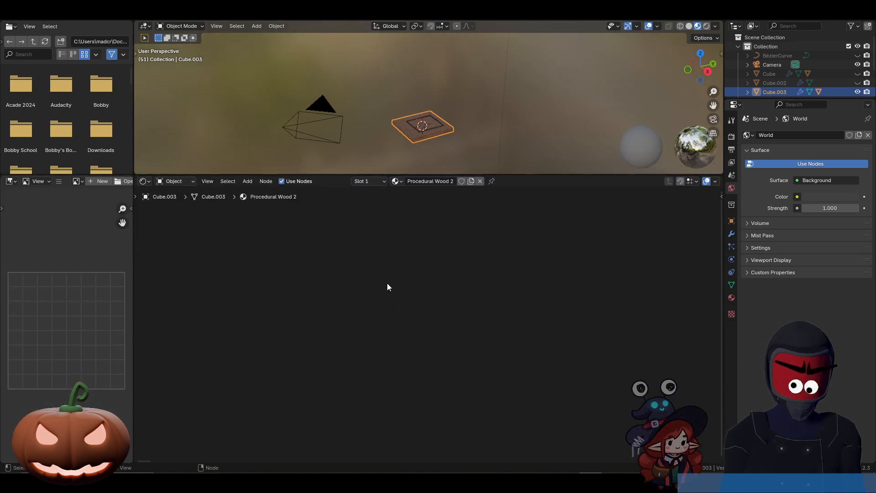
{"action": "key", "text": "Tab"}
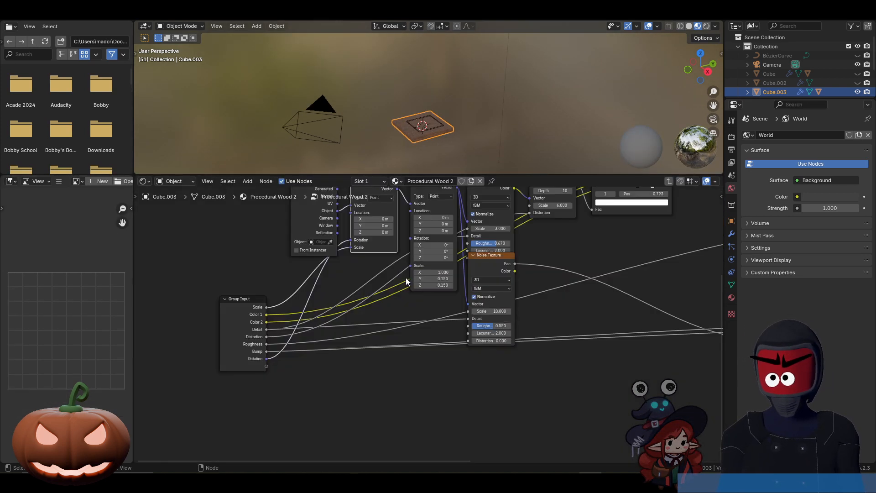
{"action": "middle_click_drag", "start_coordinate": [406, 280], "coordinate": [269, 353]}
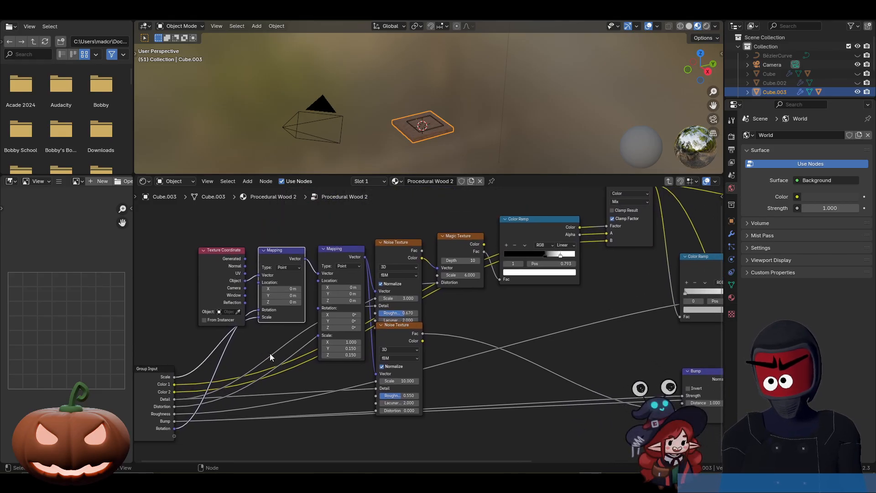
{"action": "middle_click_drag", "start_coordinate": [445, 318], "coordinate": [433, 355]}
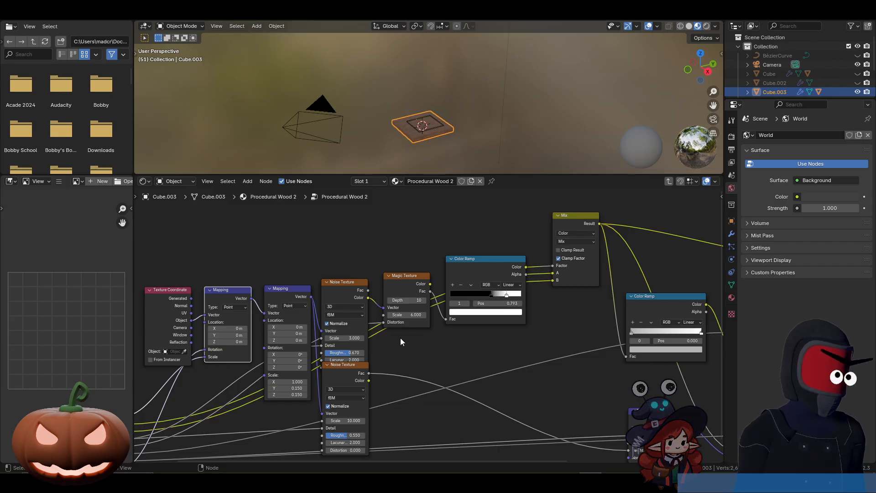
{"action": "middle_click_drag", "start_coordinate": [348, 278], "coordinate": [404, 250]}
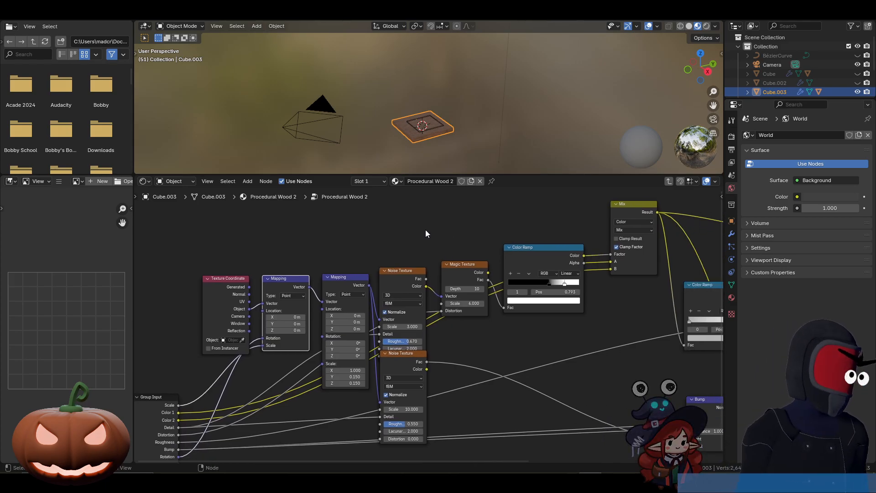
Add a Noise Texture node and place it above the group's existing texture nodes
{"action": "key", "text": "shift+a"}
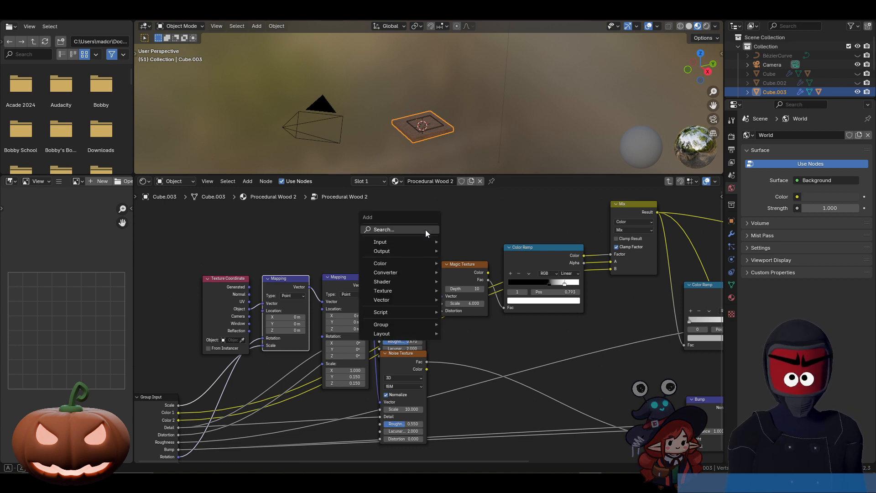
{"action": "mouse_move", "coordinate": [398, 289]}
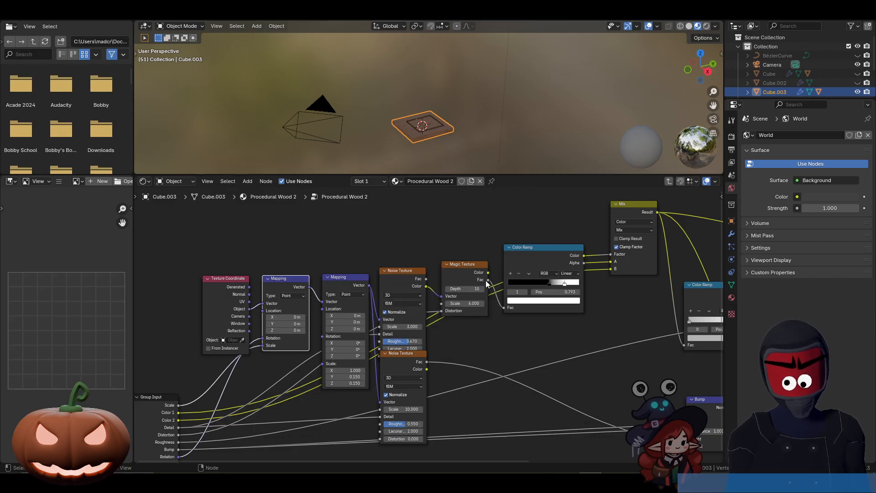
{"action": "key", "text": "shift+a"}
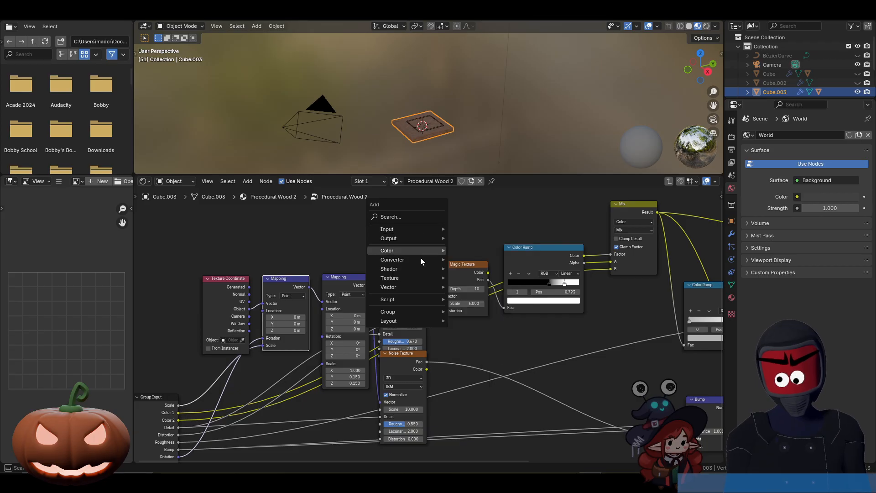
{"action": "mouse_move", "coordinate": [423, 278]}
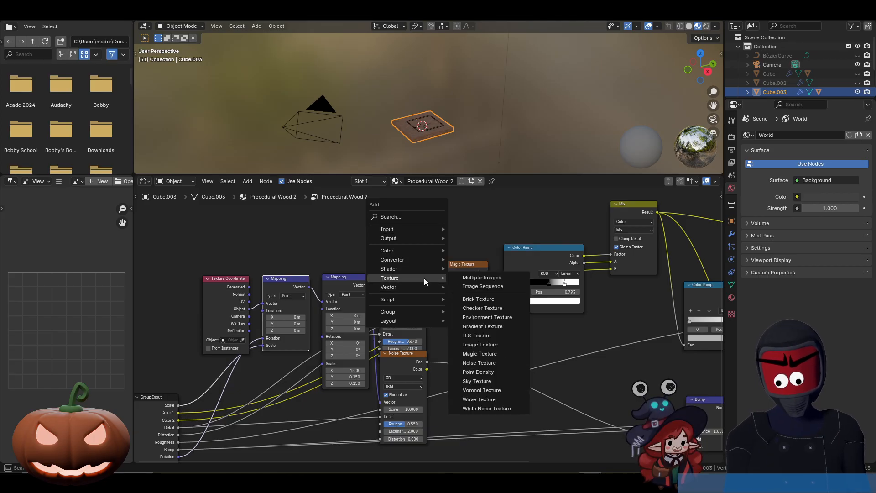
{"action": "left_click", "coordinate": [479, 363]}
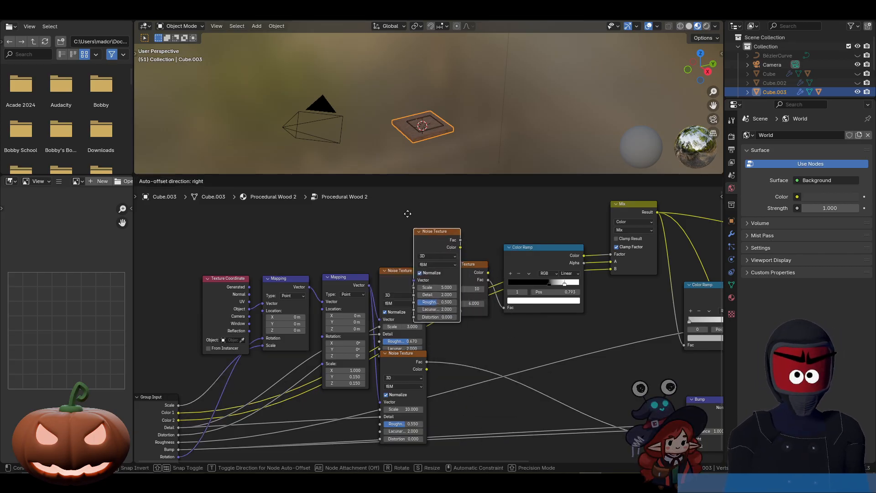
{"action": "left_click", "coordinate": [380, 218]}
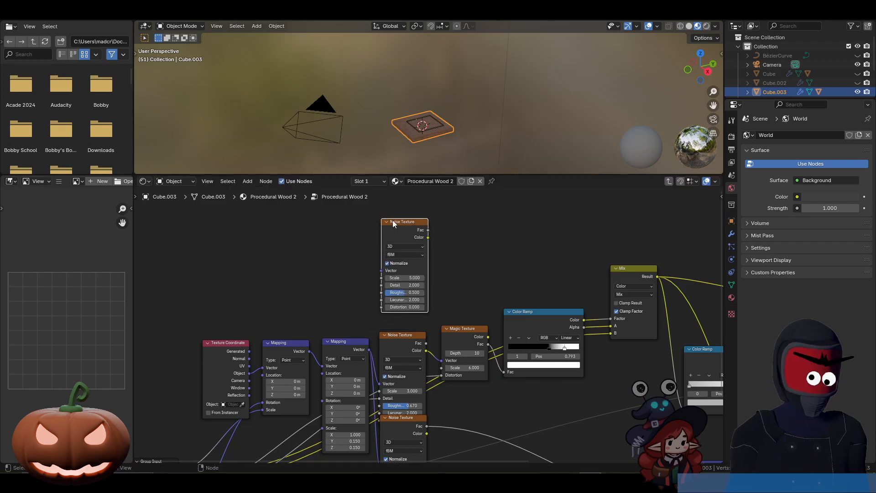
Preview the upper existing Noise Texture, with scale 3, on the box and examine the pattern up close
{"action": "left_click", "coordinate": [404, 424], "text": "ctrl+shift"}
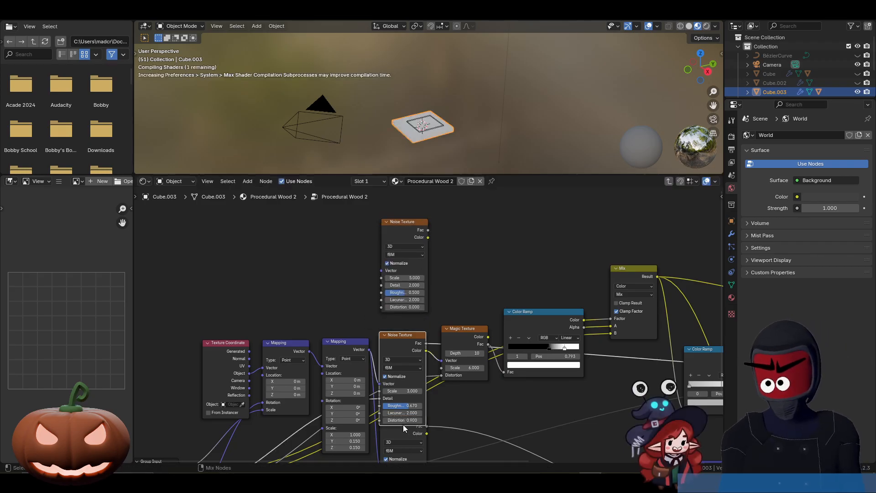
{"action": "scroll", "coordinate": [474, 125], "scroll_direction": "up", "scroll_amount": 5}
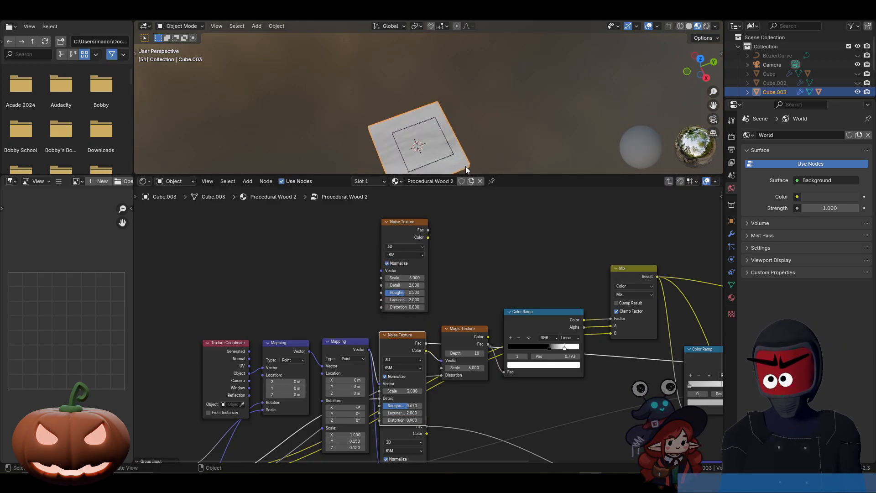
{"action": "middle_click_drag", "start_coordinate": [507, 154], "coordinate": [511, 75], "text": "shift"}
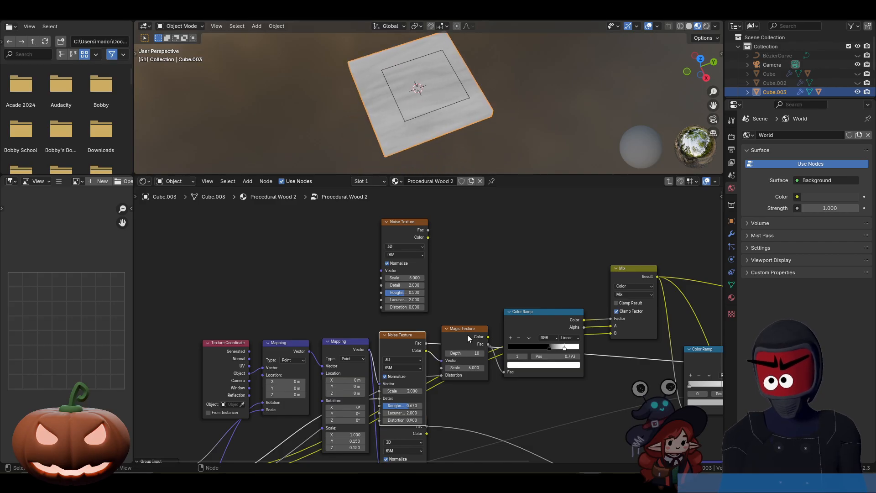
{"action": "middle_click_drag", "start_coordinate": [467, 335], "coordinate": [491, 249]}
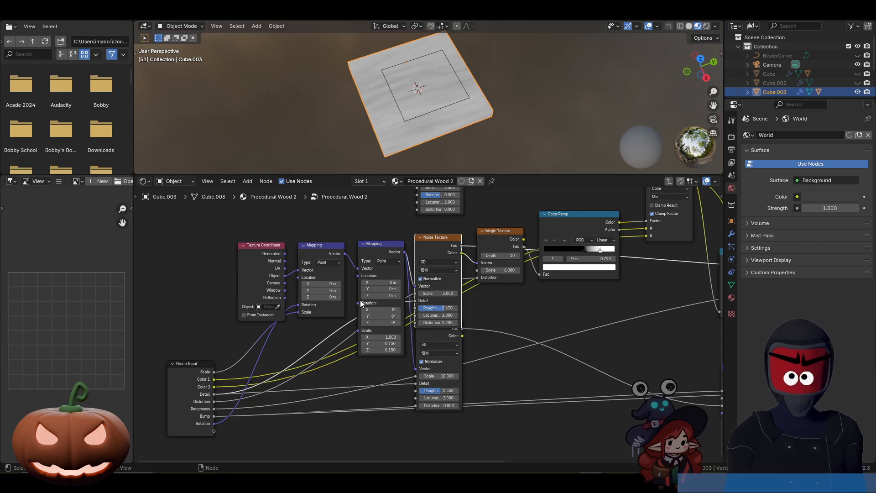
Add connected Texture Coordinate and Mapping nodes to the new Noise Texture with Node Wrangler
{"action": "middle_click_drag", "start_coordinate": [378, 220], "coordinate": [460, 310]}
{"action": "left_click", "coordinate": [483, 286]}
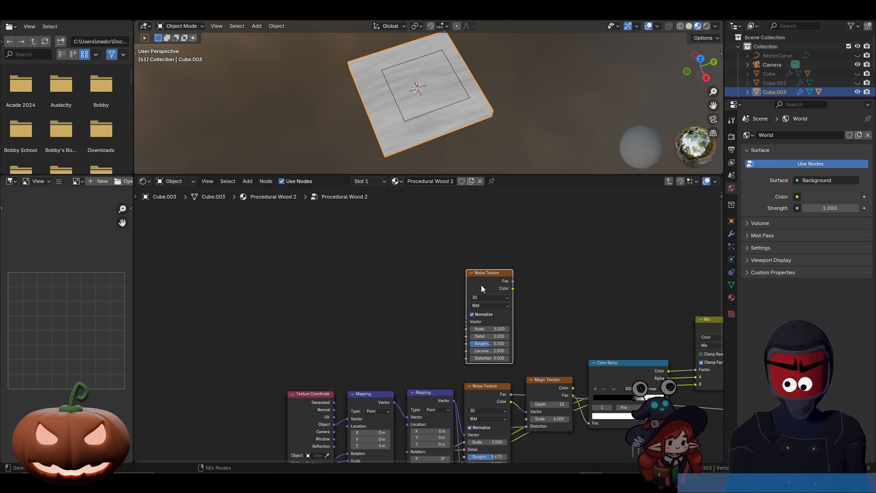
{"action": "key", "text": "ctrl+t"}
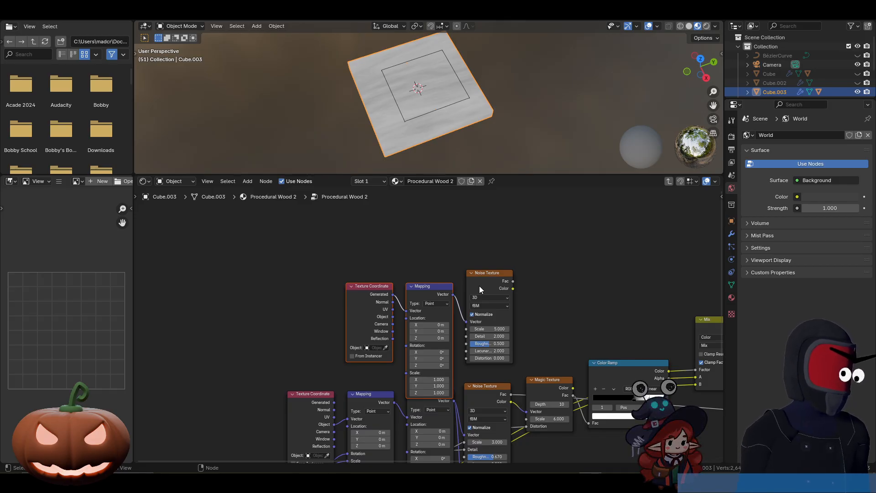
Look up the Node Wrangler add-on in the preferences by searching the add-ons for "node"
{"action": "left_click", "coordinate": [37, 20]}
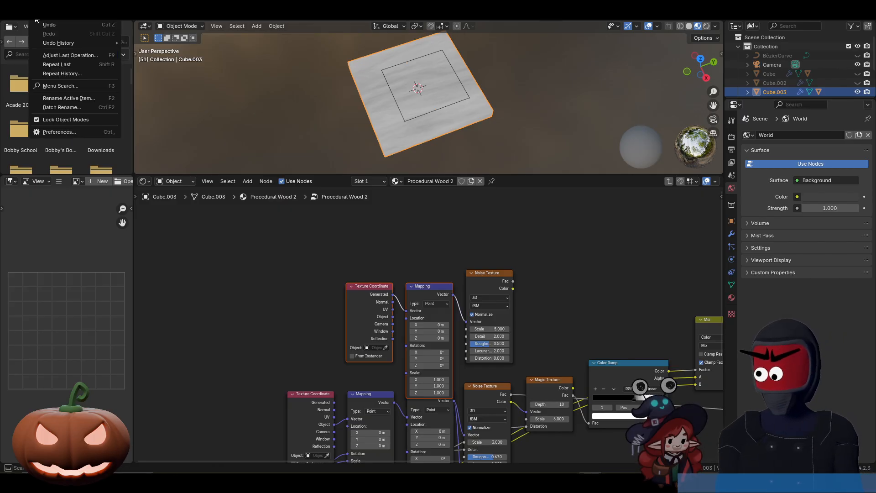
{"action": "left_click", "coordinate": [59, 132]}
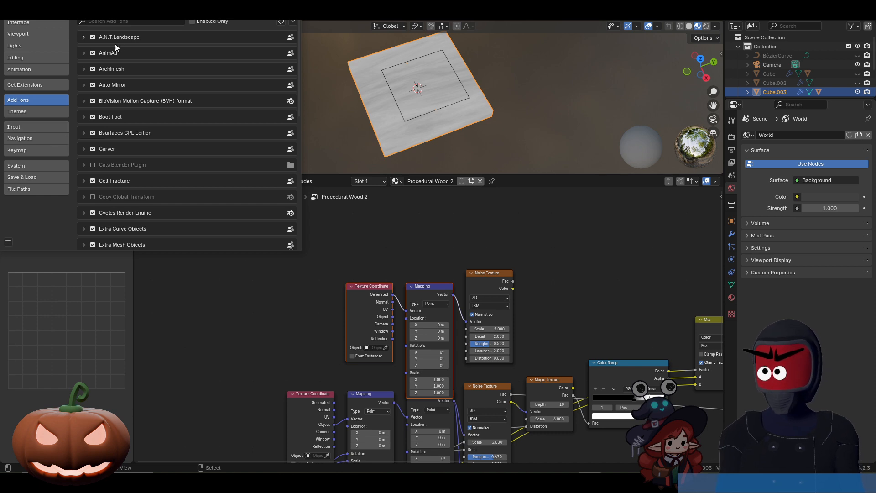
{"action": "left_click", "coordinate": [119, 23]}
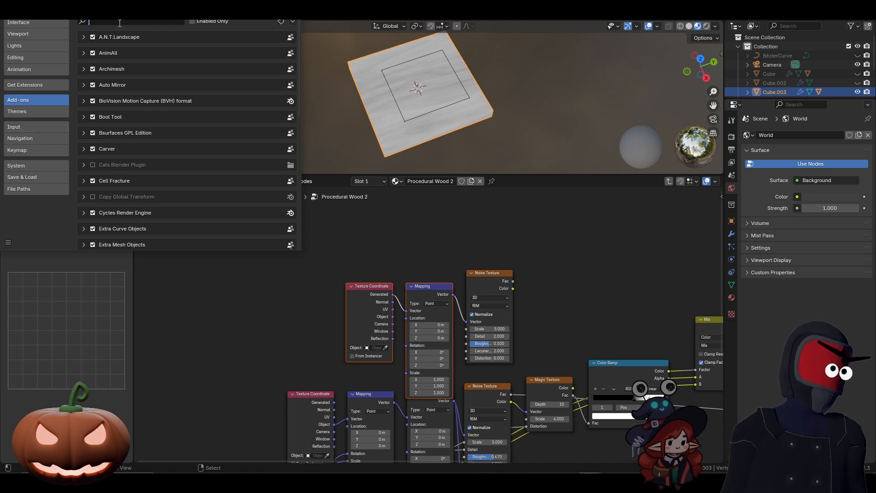
{"action": "type", "text": "node"}
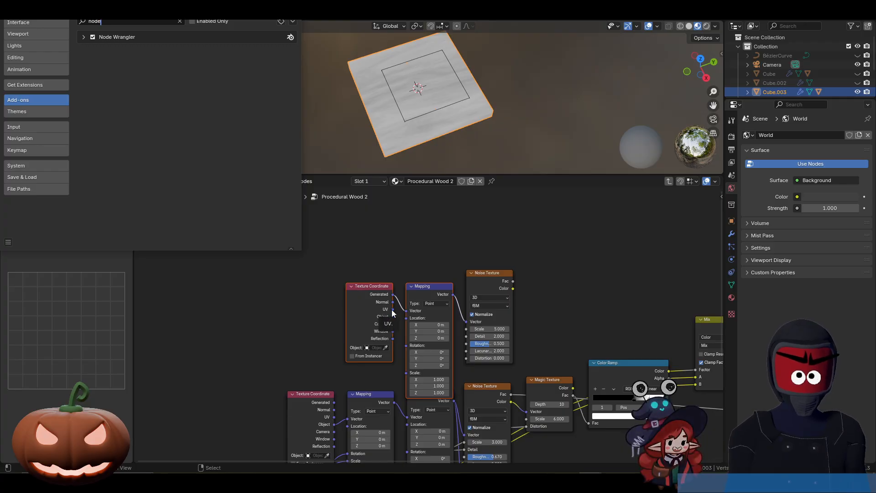
Connect the new Texture Coordinate's UV output to its Mapping node's Vector input and move both nodes slightly higher
{"action": "left_click_drag", "start_coordinate": [393, 309], "coordinate": [402, 250]}
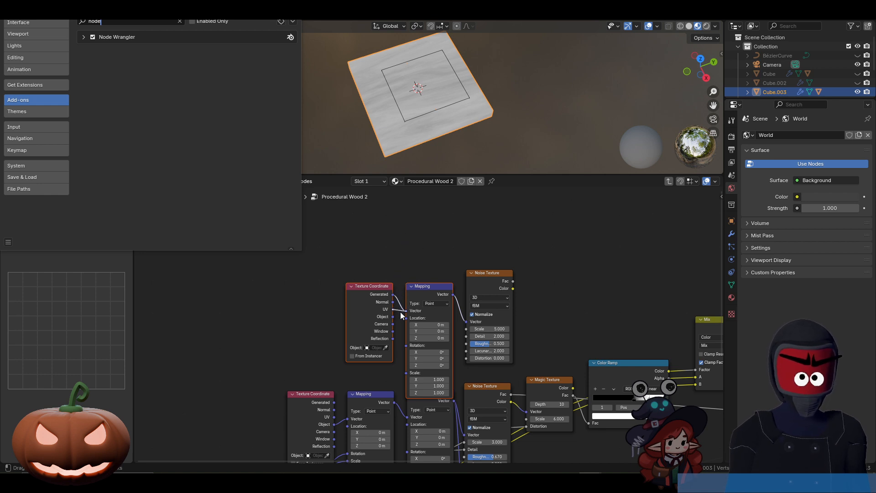
{"action": "left_click_drag", "start_coordinate": [401, 311], "coordinate": [400, 310]}
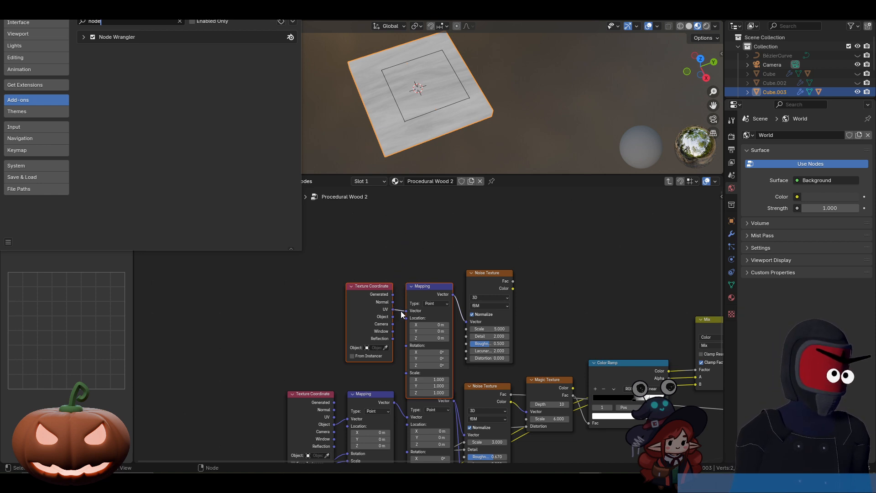
{"action": "middle_click_drag", "start_coordinate": [460, 256], "coordinate": [470, 213]}
{"action": "left_click_drag", "start_coordinate": [335, 230], "coordinate": [460, 328]}
{"action": "key", "text": "g"}
{"action": "left_click", "coordinate": [459, 309]}
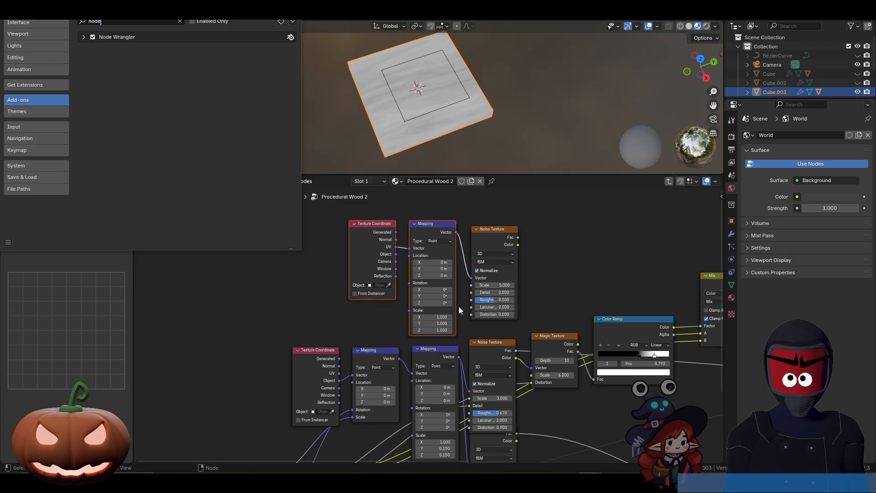
Dismiss the preferences and compare the new Noise Texture with the lower existing one, scale 10, by previewing each on the box
{"action": "middle_click_drag", "start_coordinate": [566, 301], "coordinate": [514, 207]}
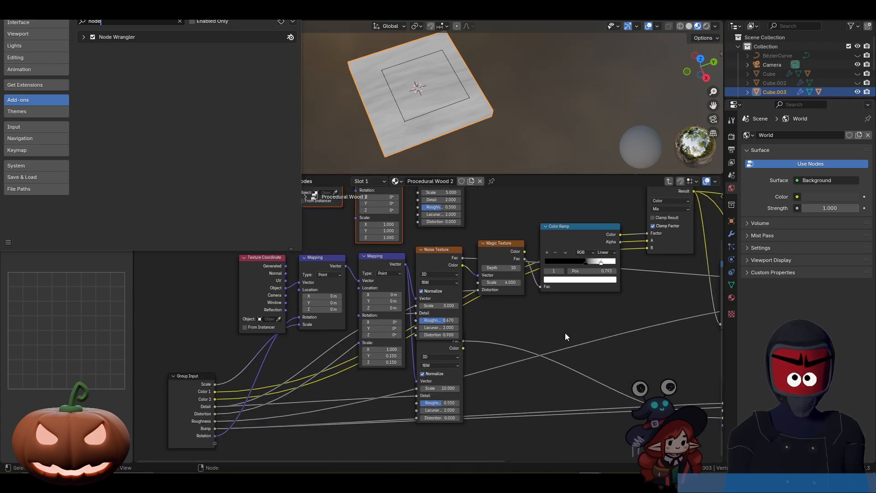
{"action": "middle_click_drag", "start_coordinate": [569, 347], "coordinate": [489, 383]}
{"action": "middle_click_drag", "start_coordinate": [545, 389], "coordinate": [598, 382]}
{"action": "left_click", "coordinate": [291, 8]}
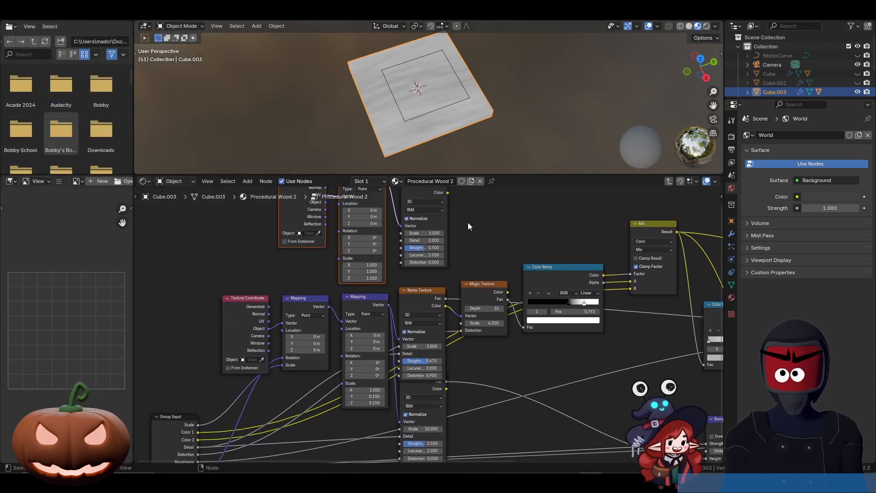
{"action": "middle_click_drag", "start_coordinate": [470, 223], "coordinate": [513, 258]}
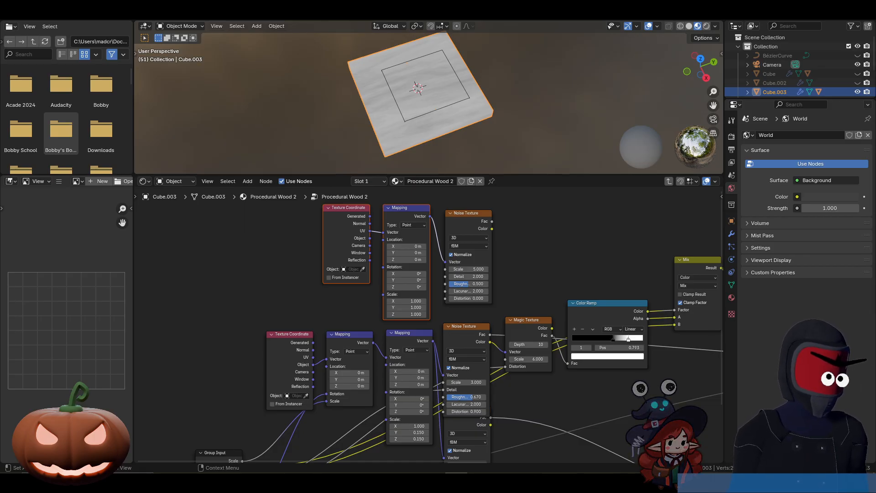
{"action": "left_click", "coordinate": [461, 228], "text": "ctrl+shift"}
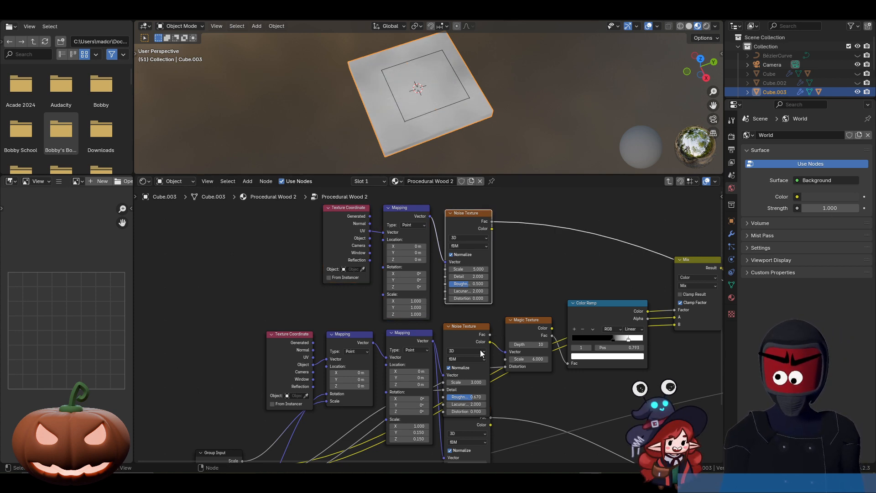
{"action": "left_click", "coordinate": [458, 425], "text": "ctrl+shift"}
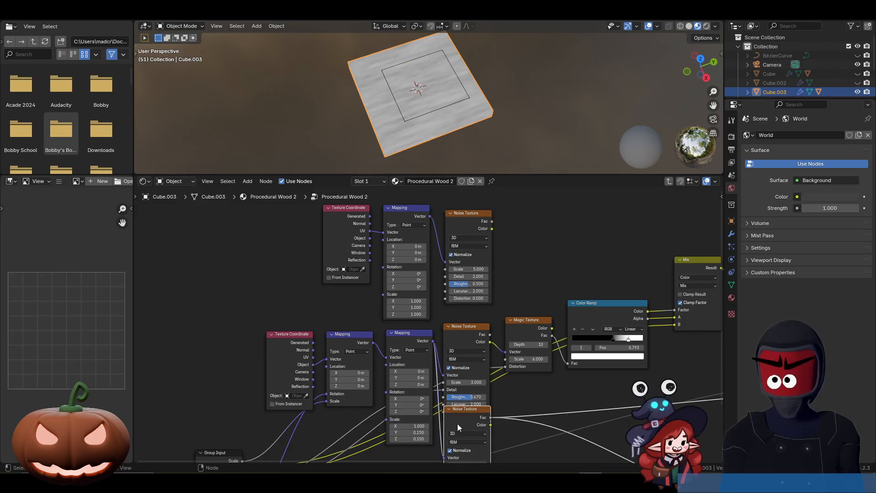
Move the scale 3 Noise Texture above the scale 10 one and preview the scale 10 node's Color and Fac outputs on the box
{"action": "left_click_drag", "start_coordinate": [466, 330], "coordinate": [466, 314]}
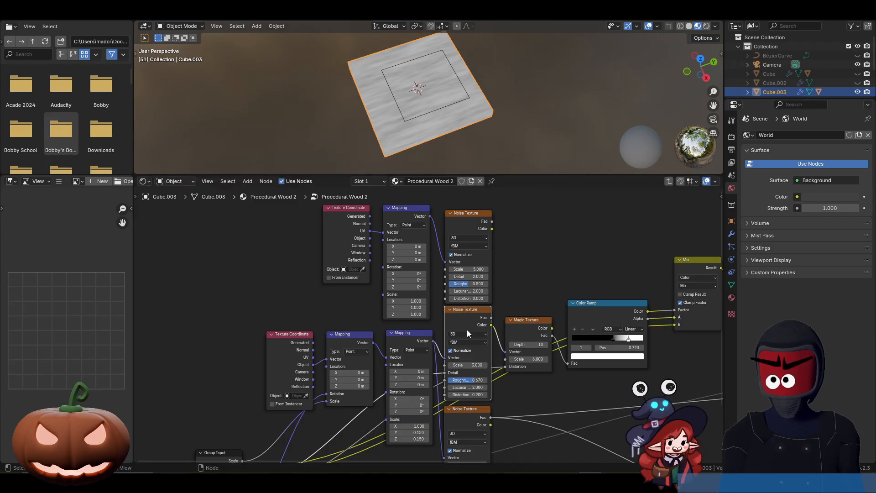
{"action": "left_click", "coordinate": [470, 410], "text": "ctrl+shift"}
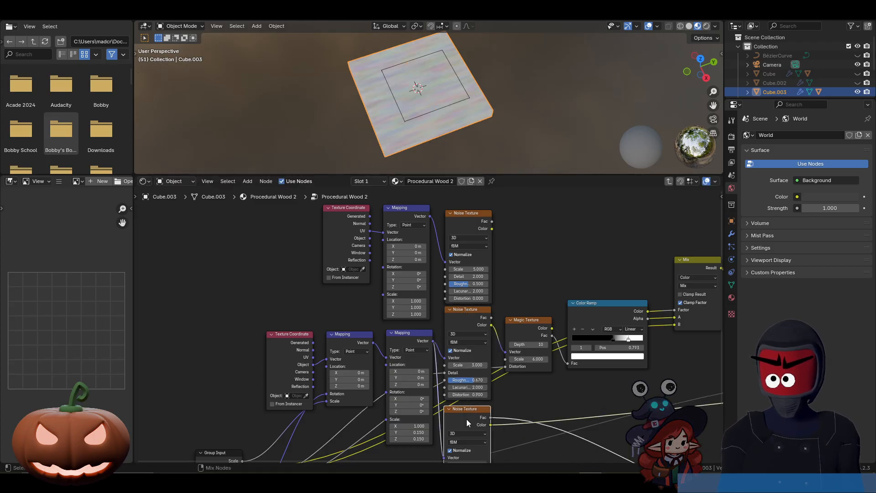
{"action": "left_click", "coordinate": [463, 419], "text": "ctrl+shift"}
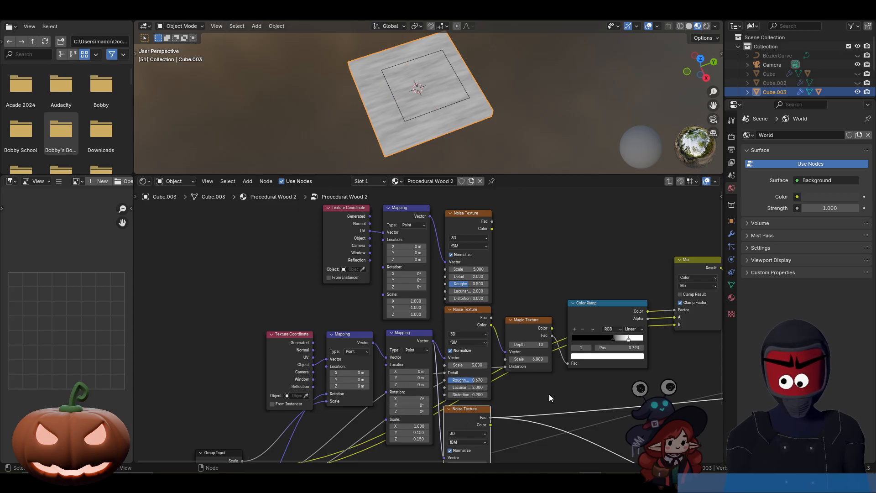
{"action": "middle_click_drag", "start_coordinate": [548, 394], "coordinate": [518, 230]}
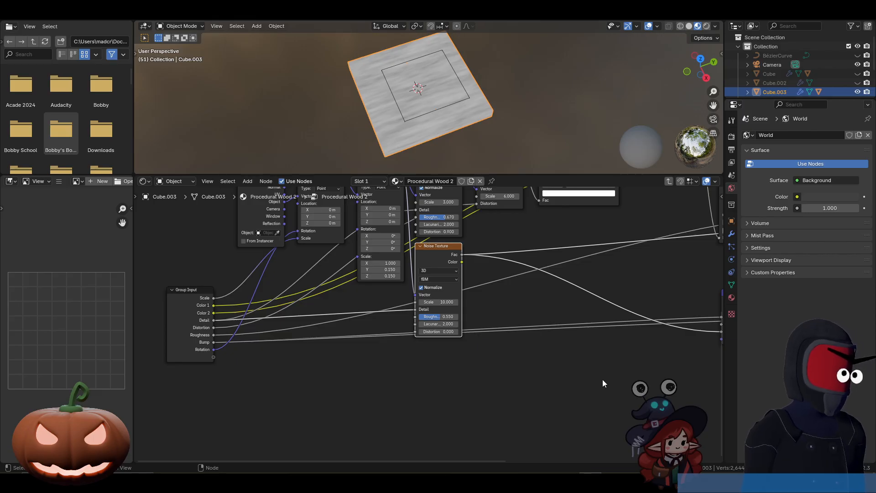
{"action": "key", "text": "ctrl"}
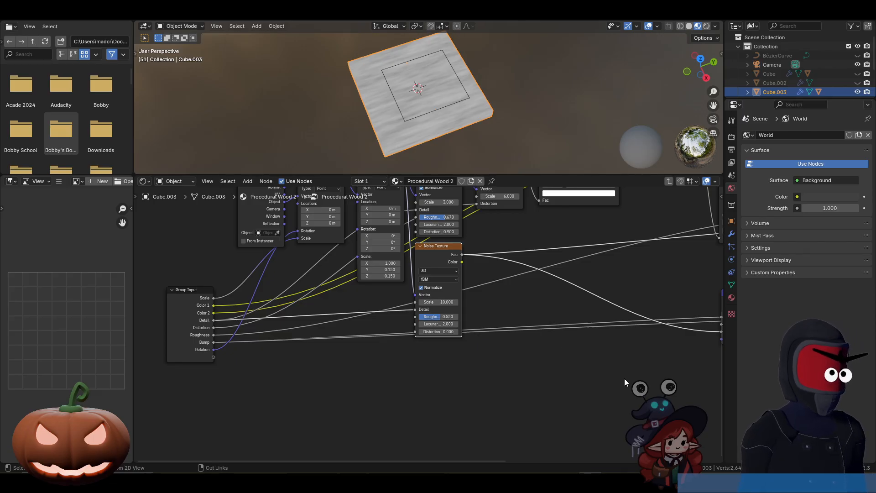
{"action": "key", "text": "shift"}
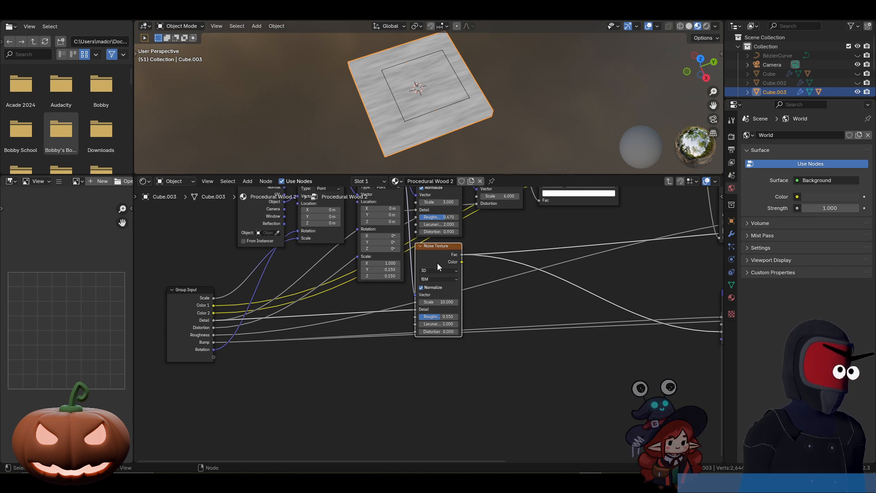
{"action": "middle_click_drag", "start_coordinate": [511, 308], "coordinate": [535, 388]}
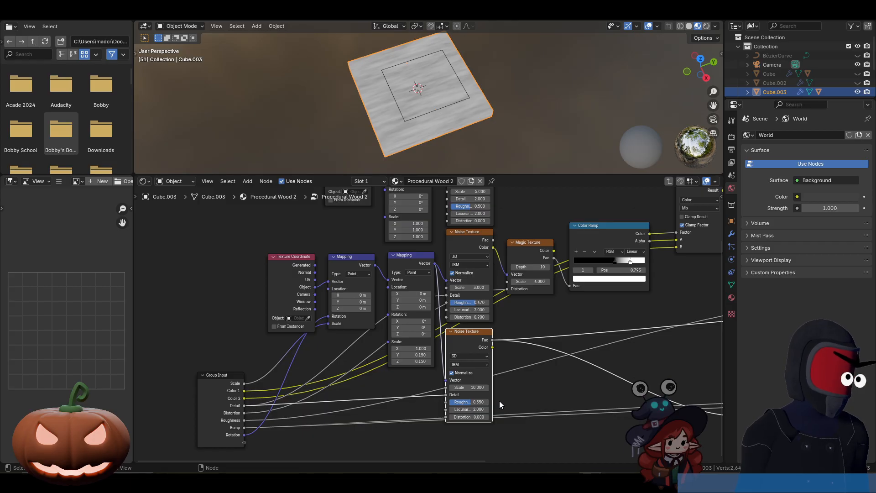
{"action": "left_click_drag", "start_coordinate": [875, 23], "coordinate": [875, 68]}
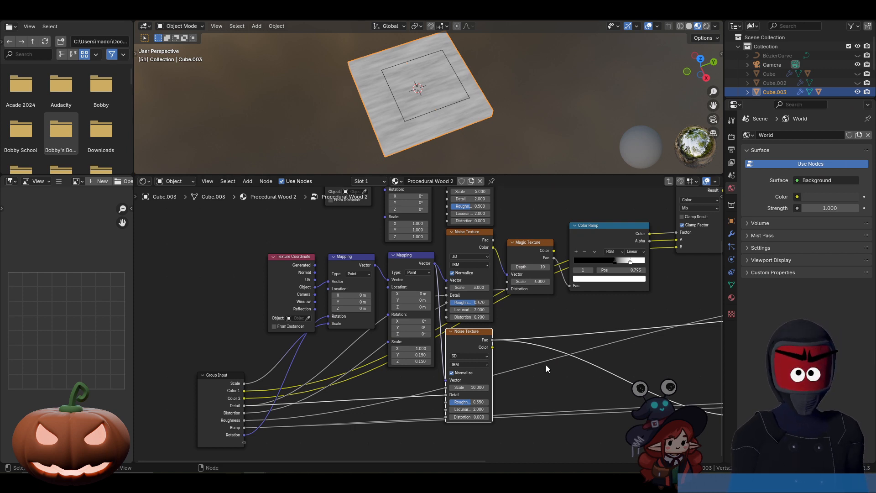
Show the Group Input's socket list with the Detail socket's settings, and select the scale 10 Noise Texture it feeds
{"action": "left_click", "coordinate": [221, 390]}
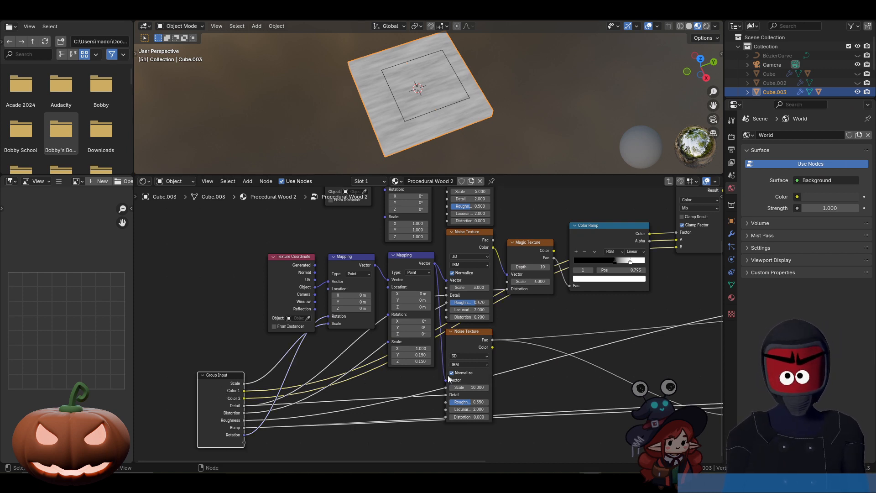
{"action": "key", "text": "n"}
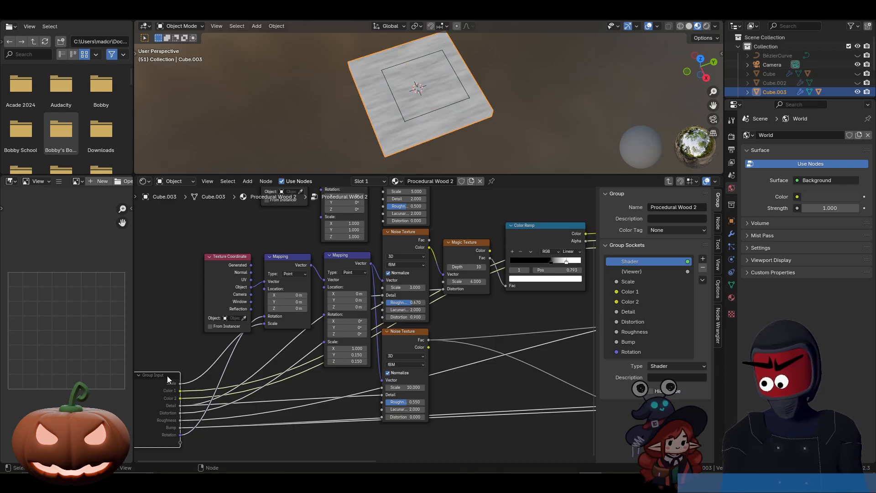
{"action": "left_click", "coordinate": [633, 309]}
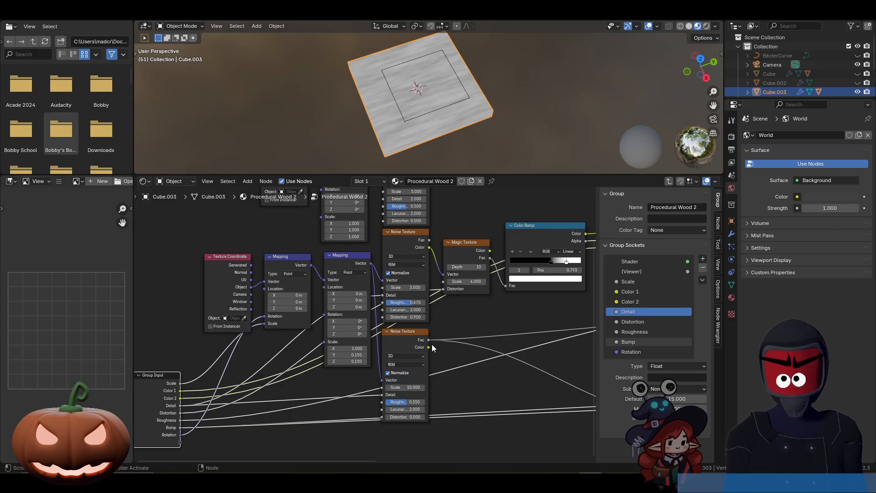
{"action": "left_click", "coordinate": [401, 337]}
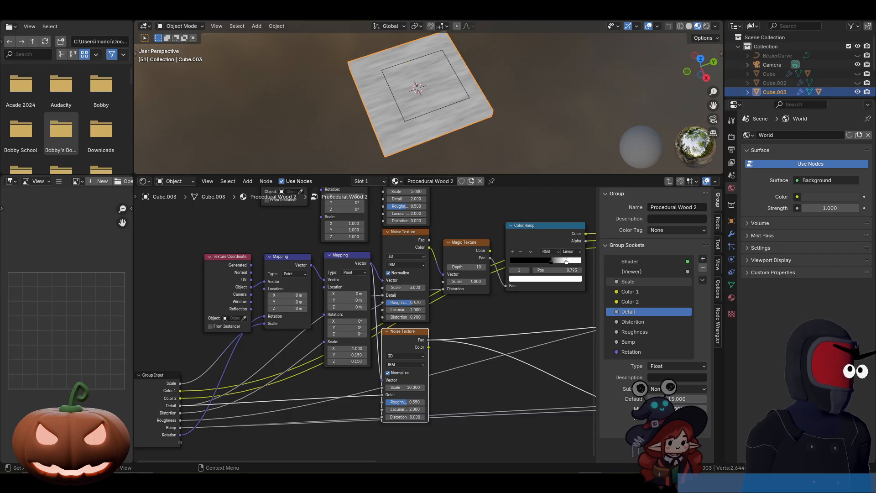
{"action": "left_click_drag", "start_coordinate": [875, 69], "coordinate": [870, 41]}
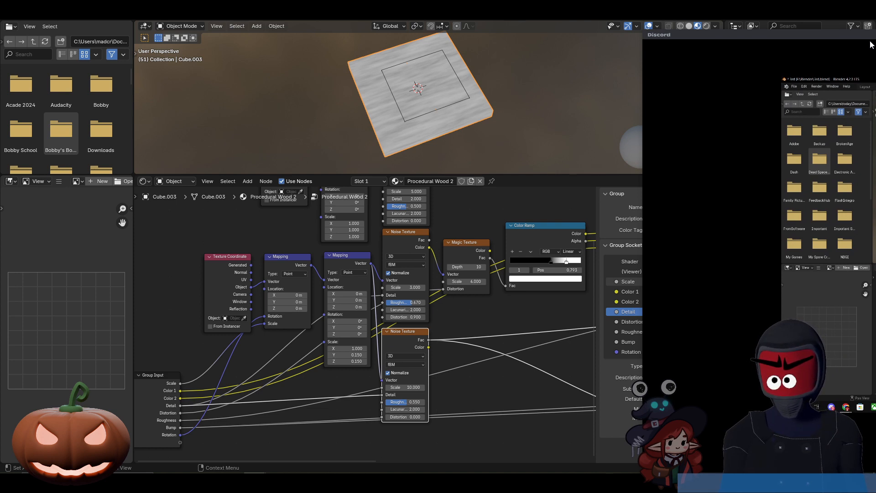
{"action": "left_click_drag", "start_coordinate": [868, 34], "coordinate": [875, 36]}
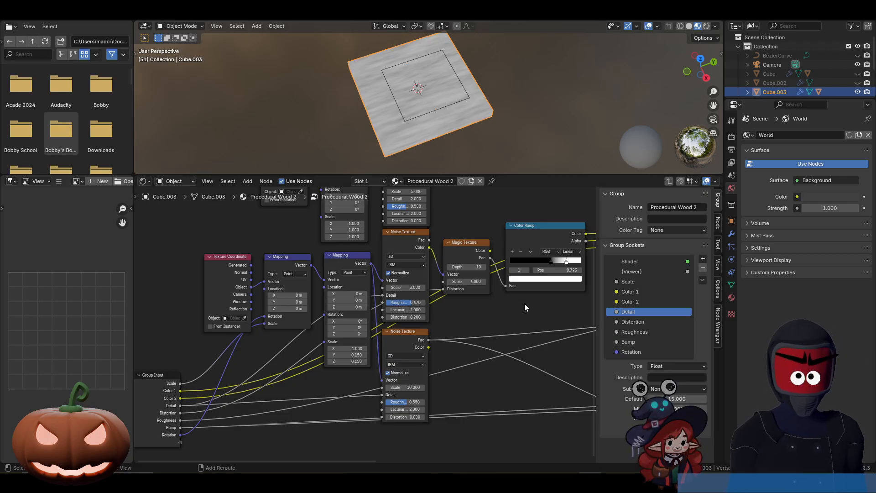
{"action": "key", "text": "shift+a"}
{"action": "mouse_move", "coordinate": [524, 303]}
{"action": "mouse_move", "coordinate": [517, 284]}
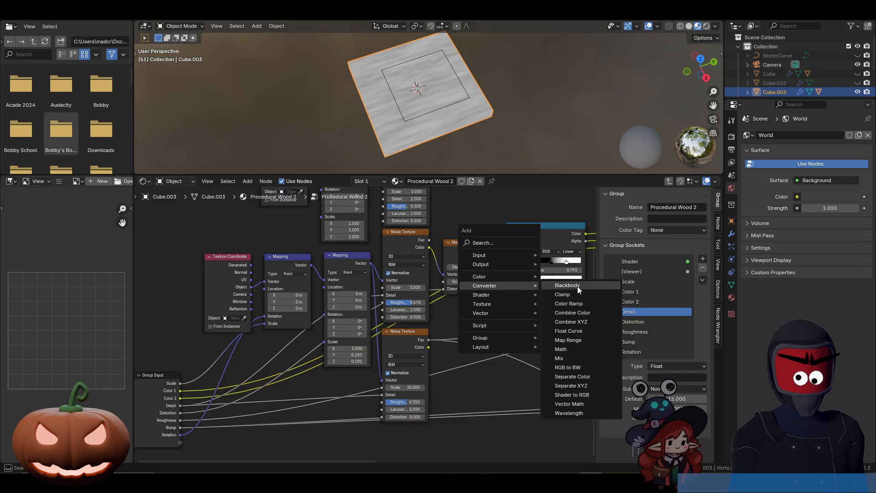
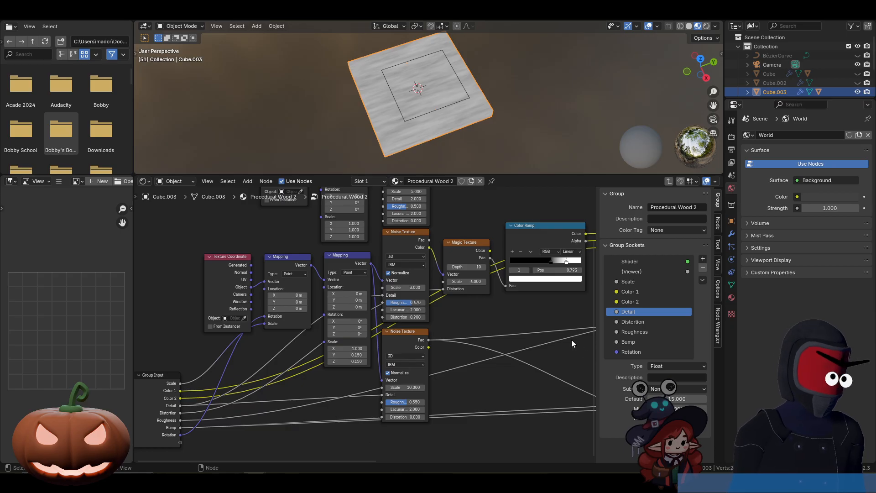
Delete the unused upper Texture Coordinate, Mapping and scale 5 Noise Texture nodes from the wood node group
{"action": "middle_click_drag", "start_coordinate": [559, 321], "coordinate": [248, 342]}
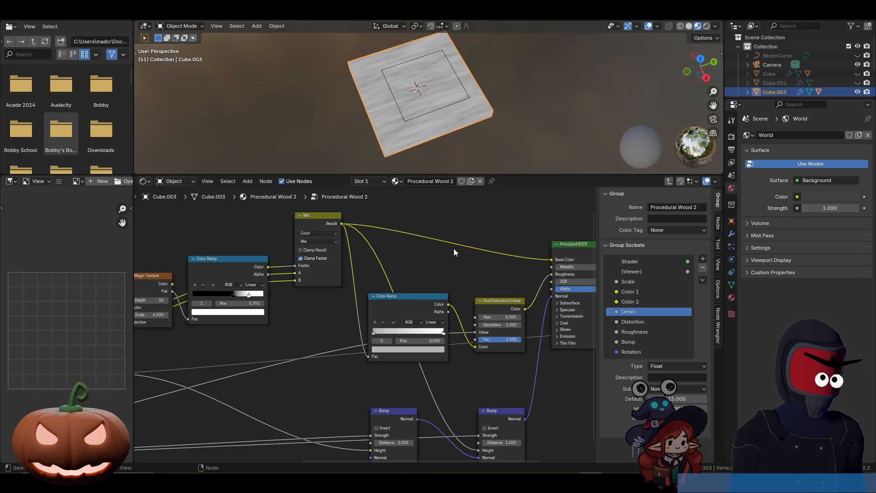
{"action": "middle_click_drag", "start_coordinate": [442, 239], "coordinate": [288, 236]}
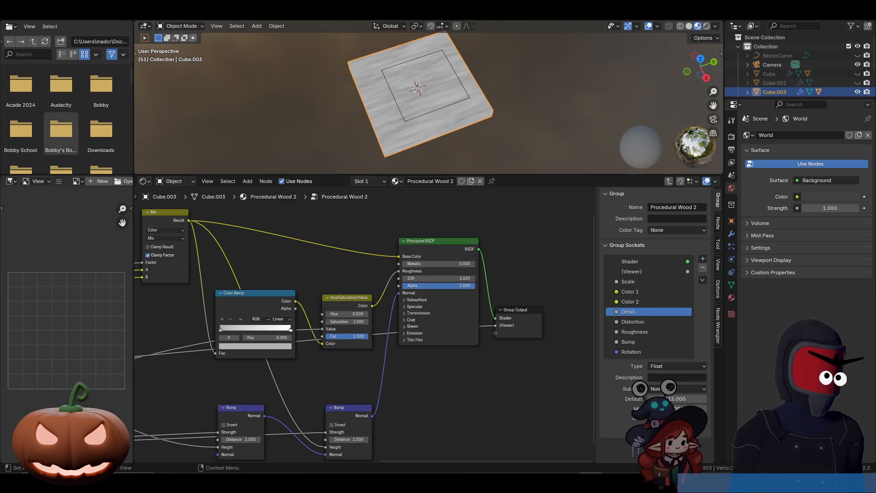
{"action": "middle_click_drag", "start_coordinate": [175, 326], "coordinate": [573, 302]}
{"action": "middle_click_drag", "start_coordinate": [190, 237], "coordinate": [326, 275]}
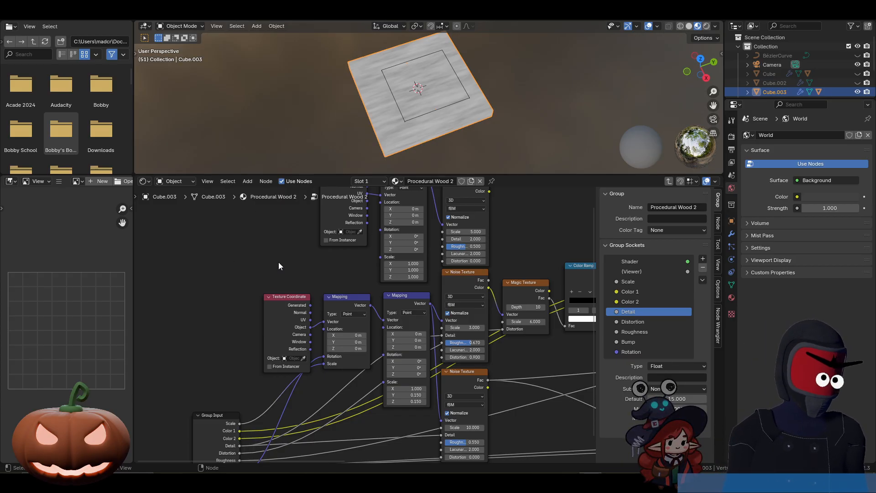
{"action": "middle_click_drag", "start_coordinate": [464, 290], "coordinate": [452, 384]}
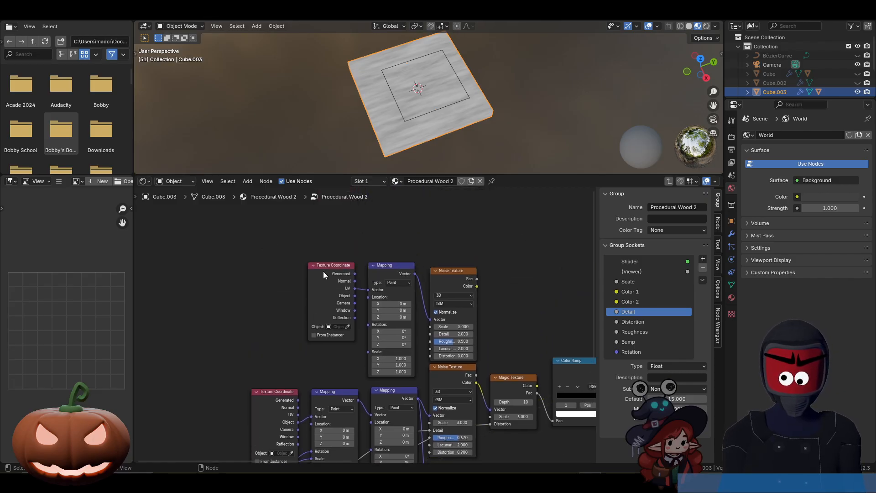
{"action": "left_click_drag", "start_coordinate": [272, 249], "coordinate": [518, 320]}
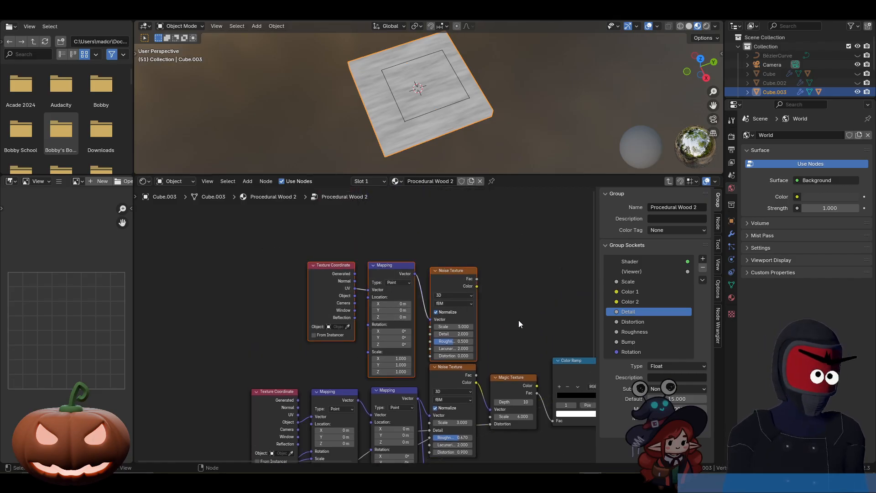
{"action": "key", "text": "x"}
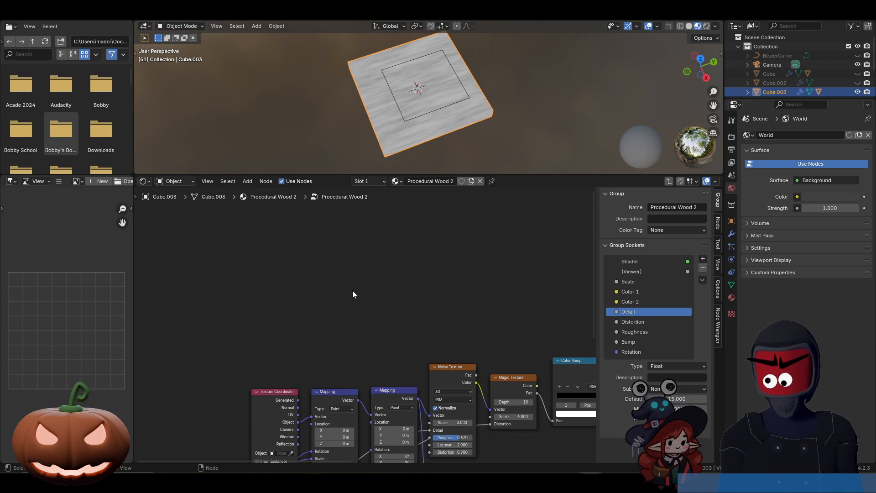
Add a Brick Texture above the existing nodes and attach Texture Coordinate and Mapping nodes to it with Node Wrangler
{"action": "key", "text": "shift+a"}
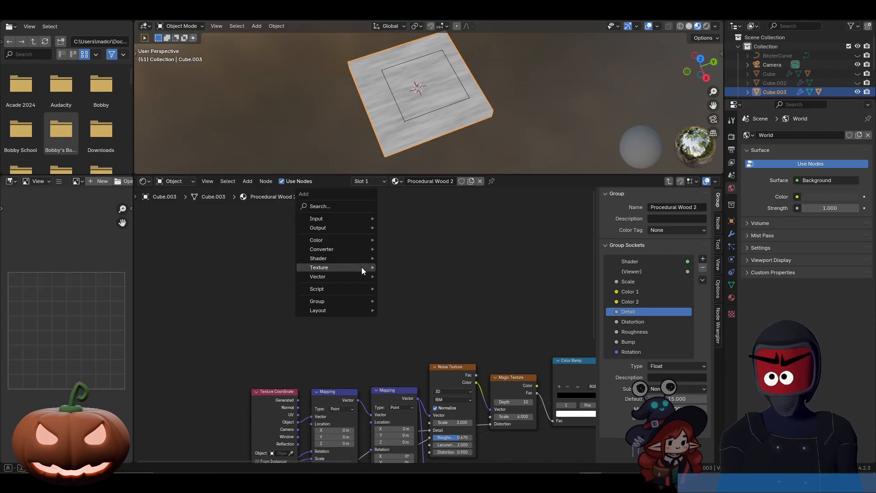
{"action": "mouse_move", "coordinate": [381, 269]}
{"action": "left_click", "coordinate": [406, 288]}
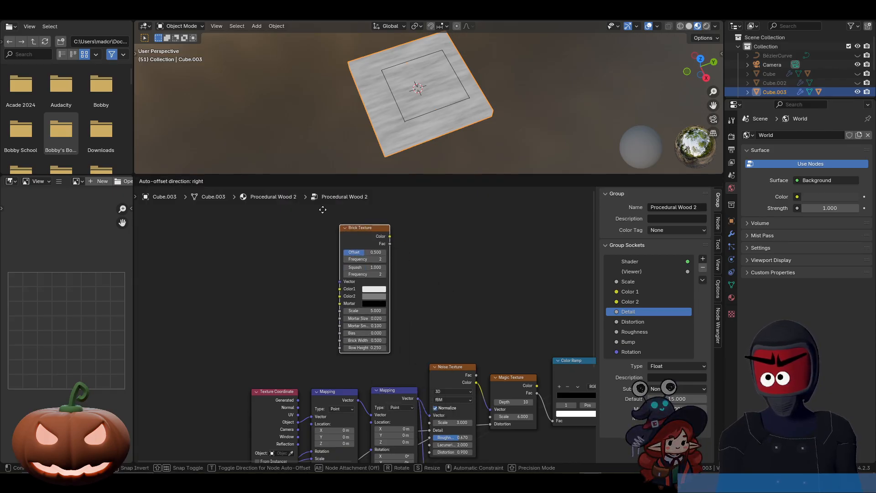
{"action": "left_click", "coordinate": [325, 225]}
{"action": "key", "text": "ctrl+t"}
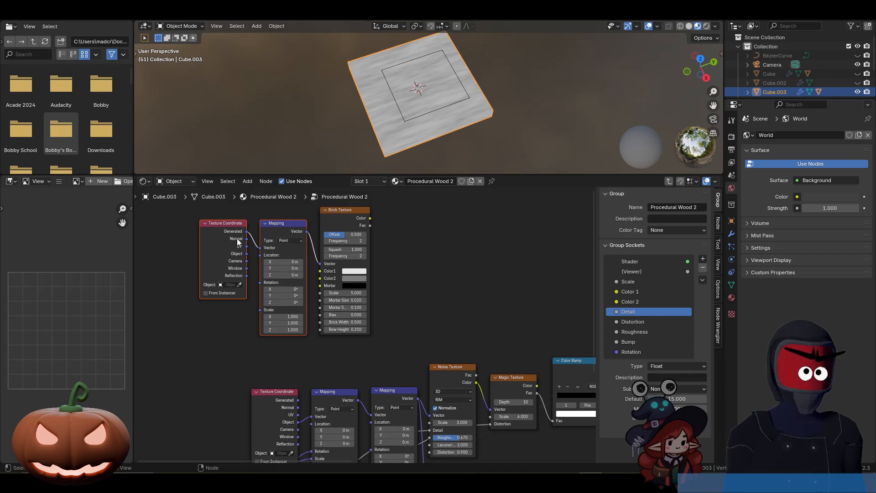
Delete the Brick Texture together with its Texture Coordinate and Mapping nodes
{"action": "left_click", "coordinate": [280, 226]}
{"action": "left_click_drag", "start_coordinate": [200, 210], "coordinate": [312, 334]}
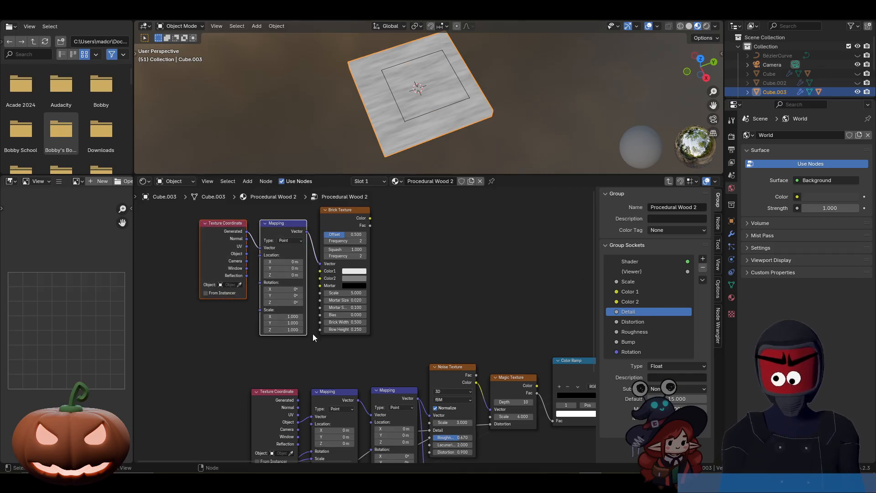
{"action": "key", "text": "x"}
{"action": "left_click", "coordinate": [342, 221]}
{"action": "key", "text": "x"}
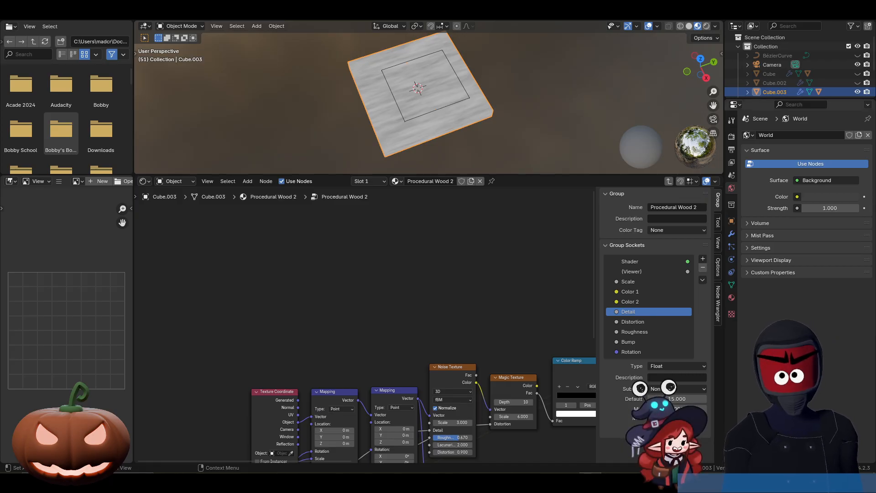
Switch to the Discord stream, save the shared bed scene's Blender file, and return to the wood material
{"action": "middle_click_drag", "start_coordinate": [456, 298], "coordinate": [522, 324]}
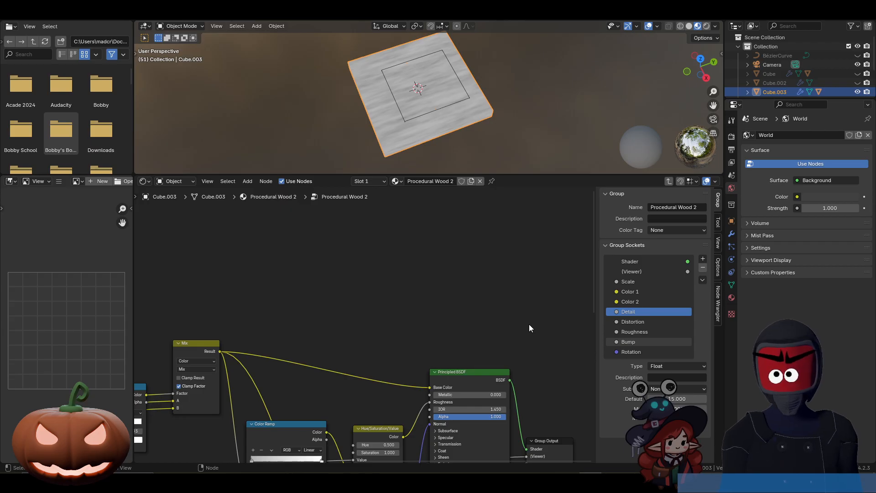
{"action": "middle_click_drag", "start_coordinate": [529, 325], "coordinate": [506, 257]}
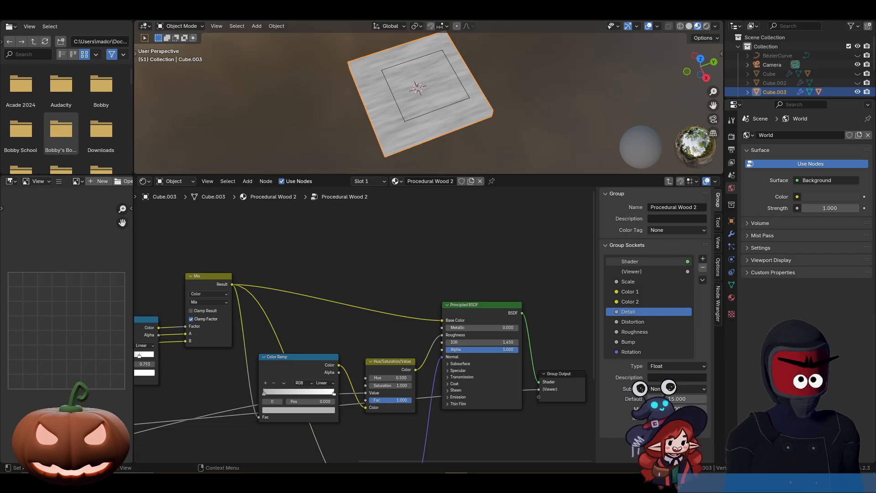
{"action": "left_click_drag", "start_coordinate": [875, 92], "coordinate": [373, 35]}
{"action": "double_click", "coordinate": [374, 35]}
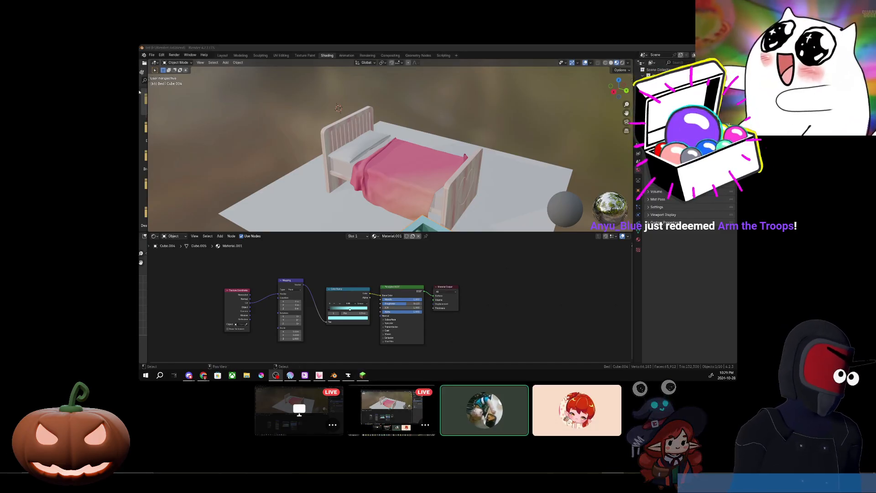
{"action": "left_click", "coordinate": [151, 55]}
{"action": "left_click", "coordinate": [159, 90]}
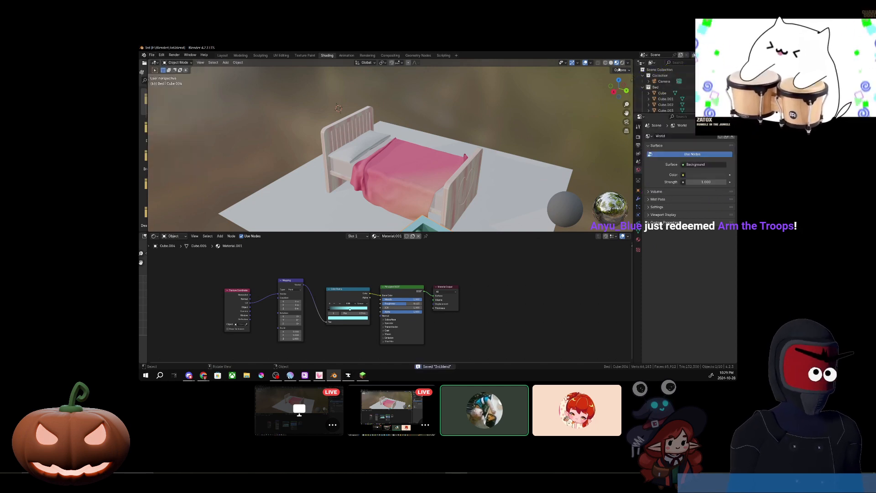
{"action": "left_click", "coordinate": [730, 47]}
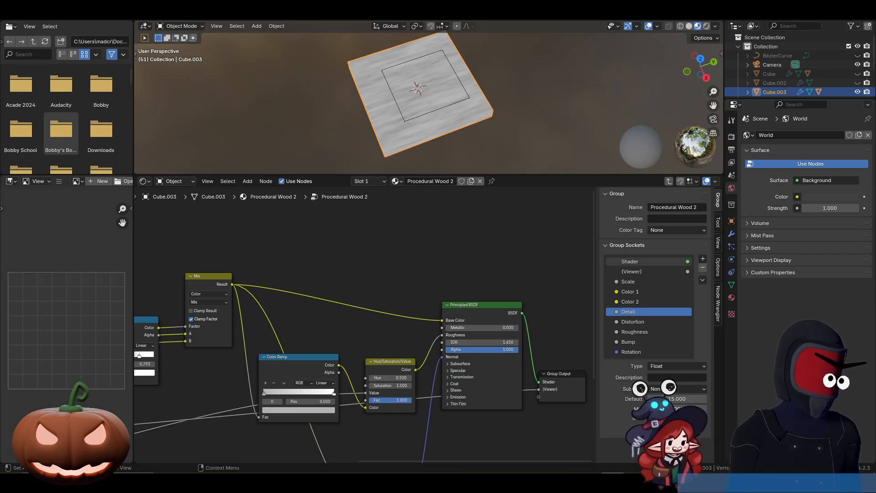
Switch to the Discord window showing The Hollow server's going-live channel
{"action": "key", "text": "super+comma"}
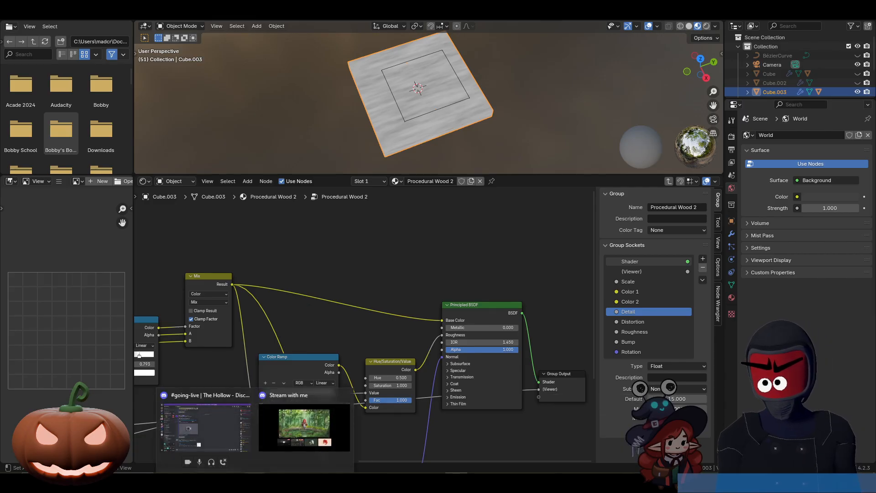
{"action": "left_click", "coordinate": [237, 452]}
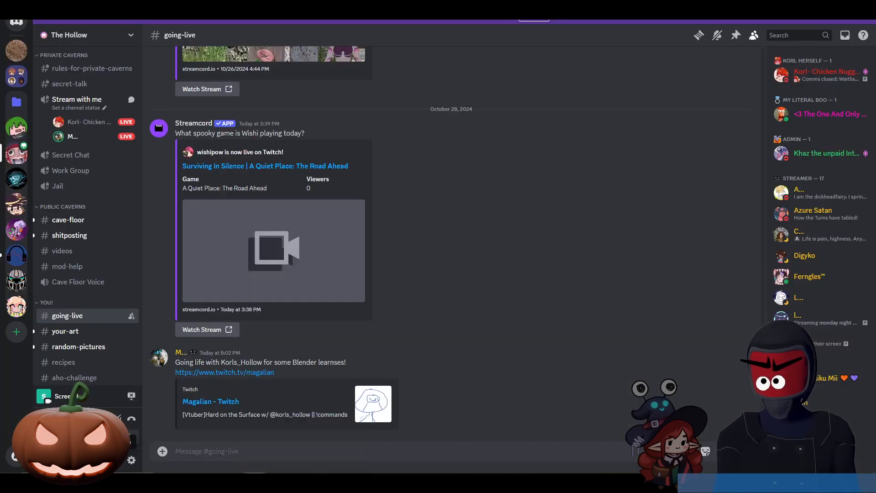